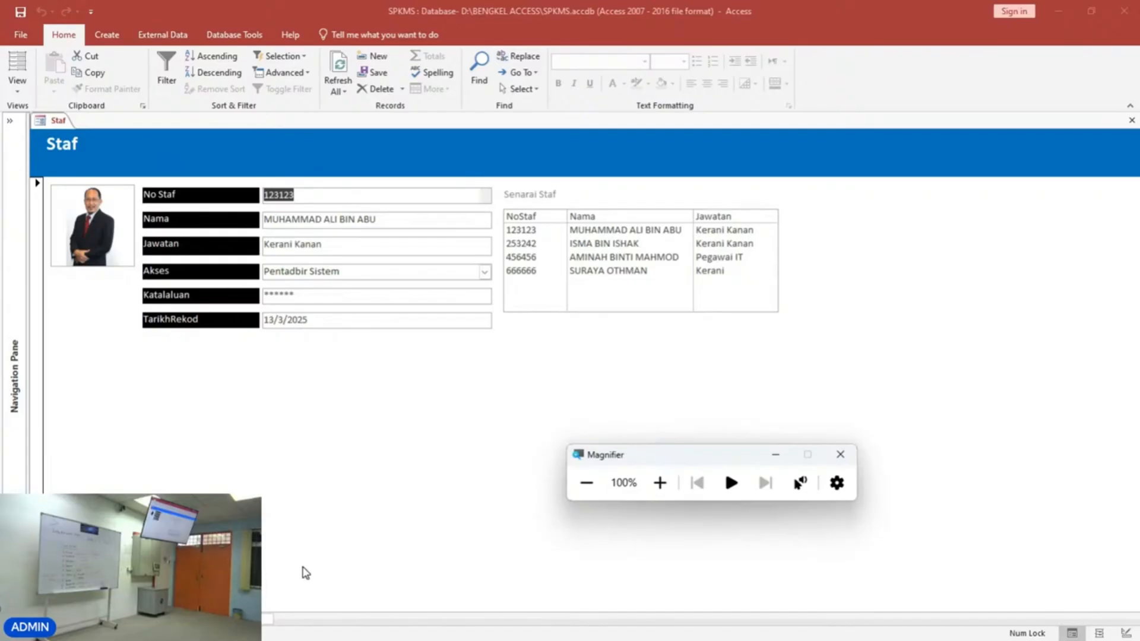
Switch the Staf form to Design View and back to Form View.
click(25, 95)
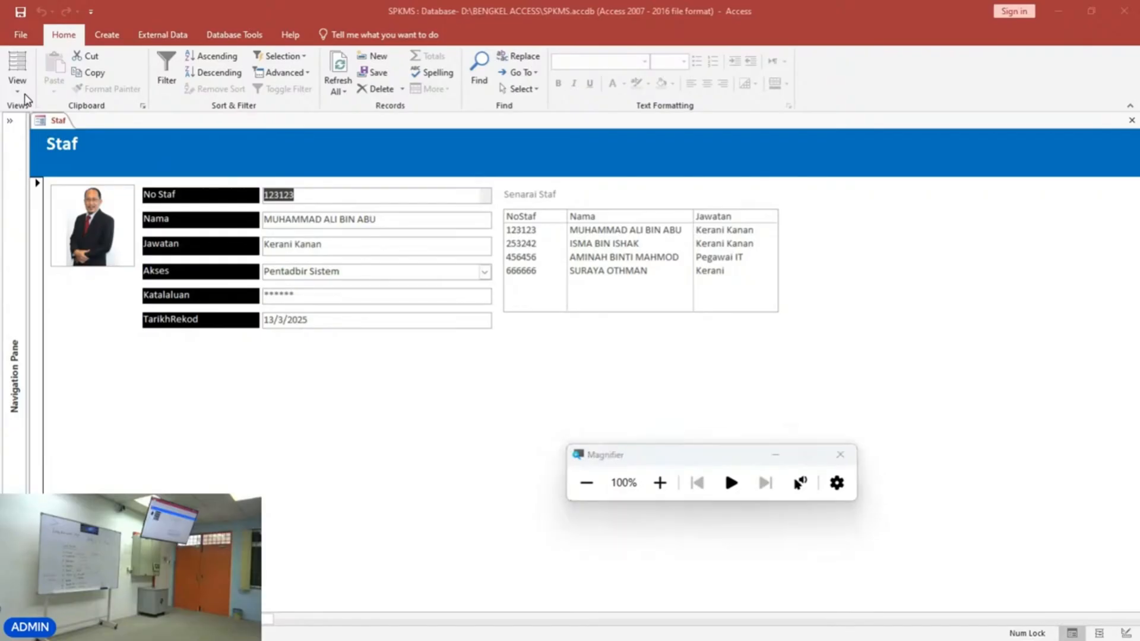
click(25, 95)
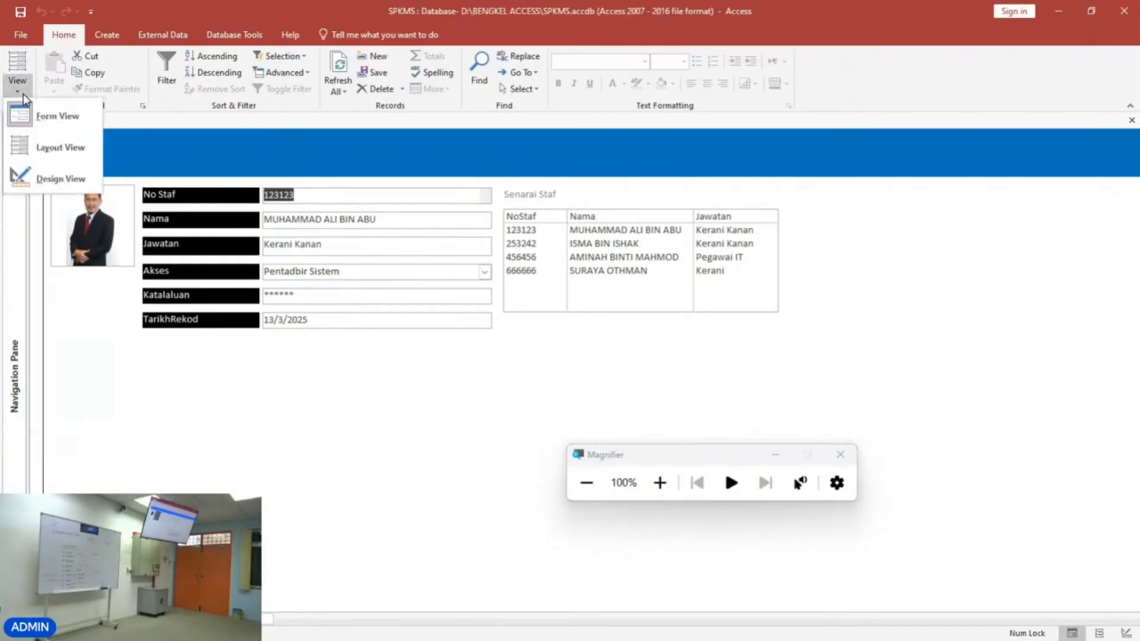
click(33, 176)
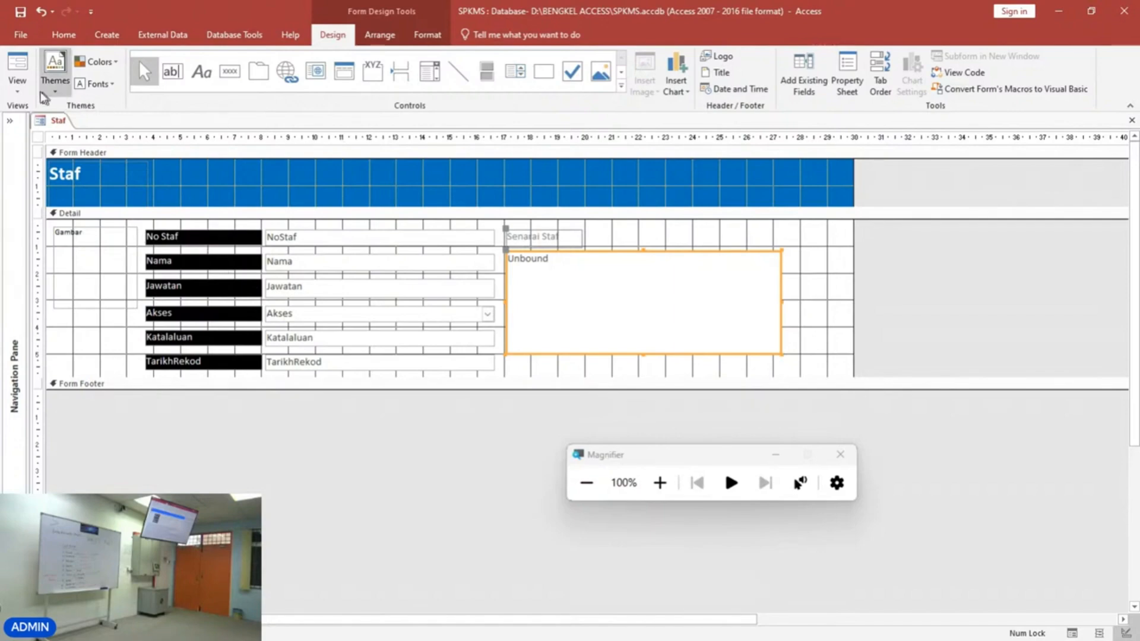
click(17, 65)
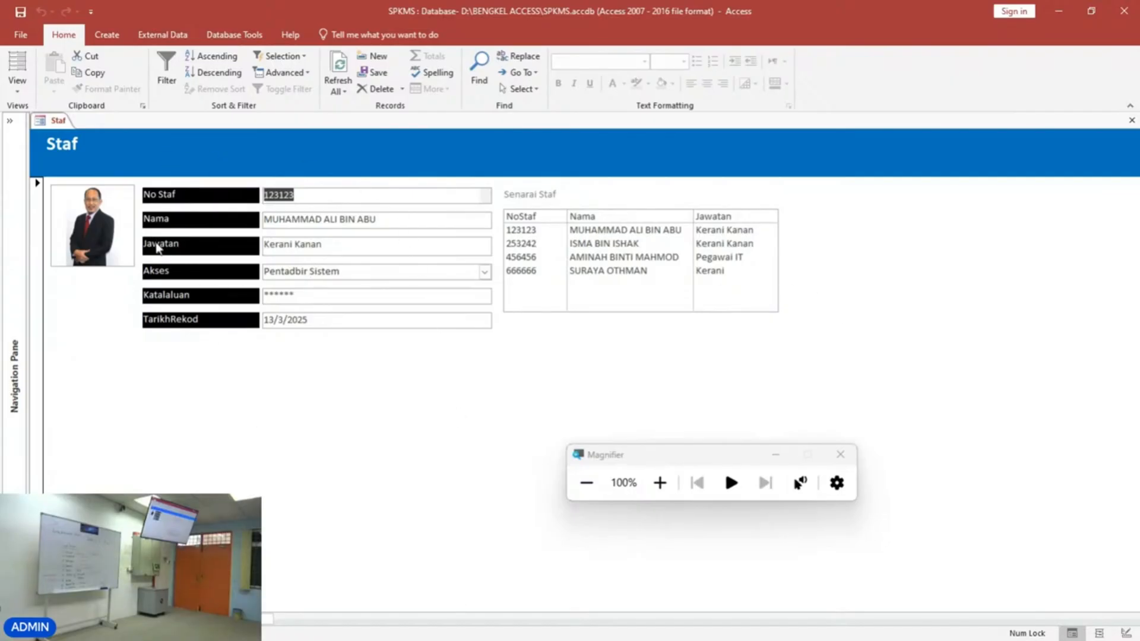
Open the form in Design View and enlarge the Form Footer section downward.
click(17, 83)
click(34, 174)
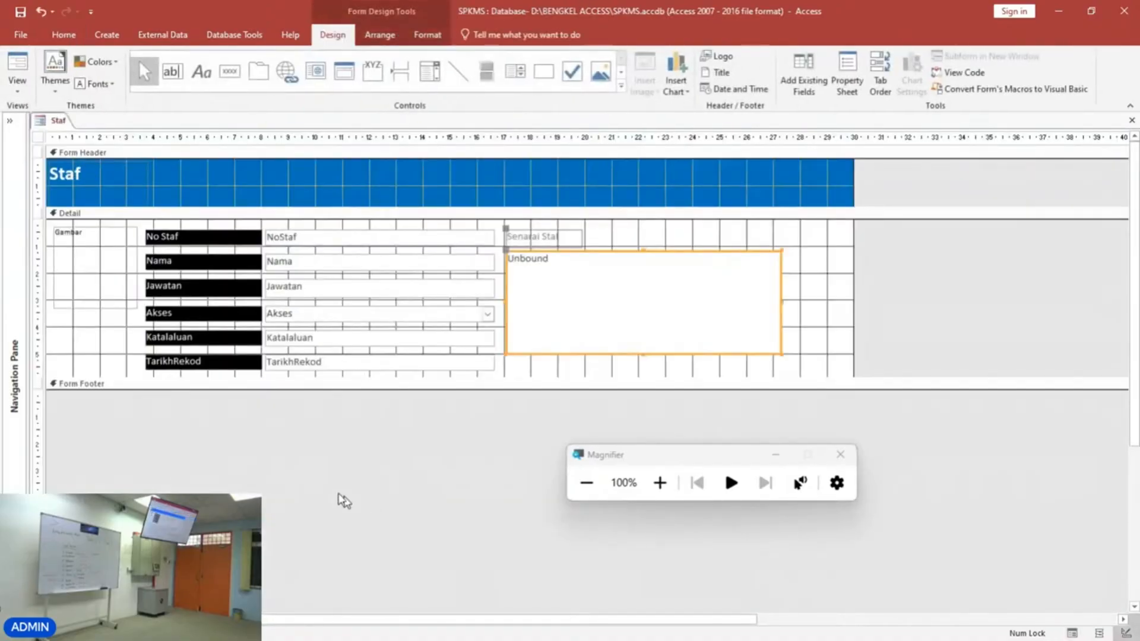
click(660, 483)
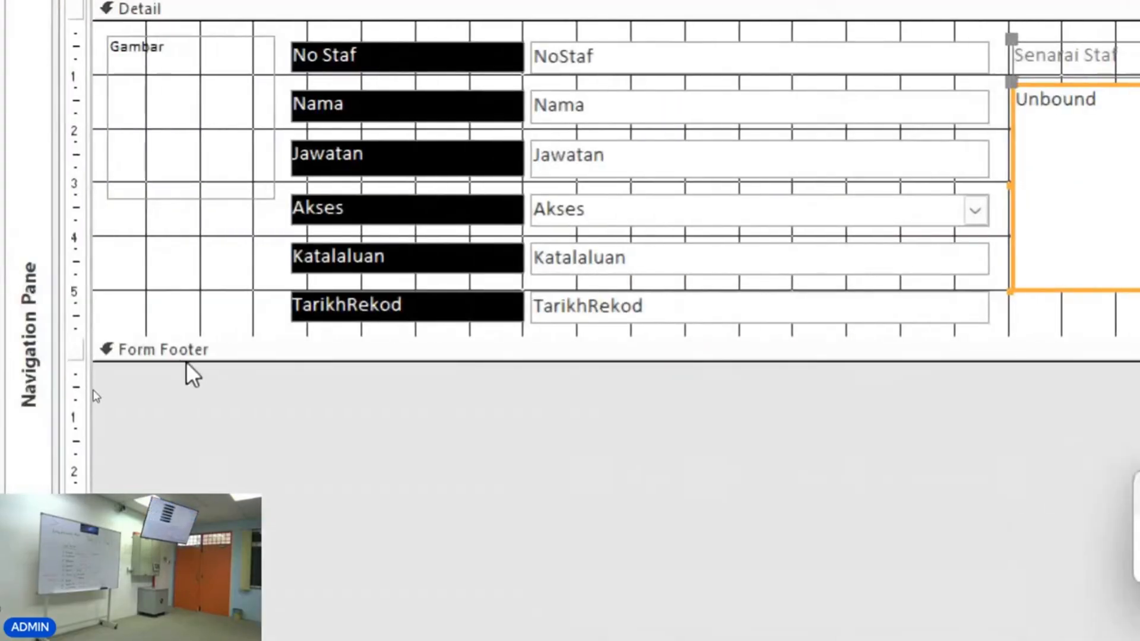
drag(187, 361, 187, 436)
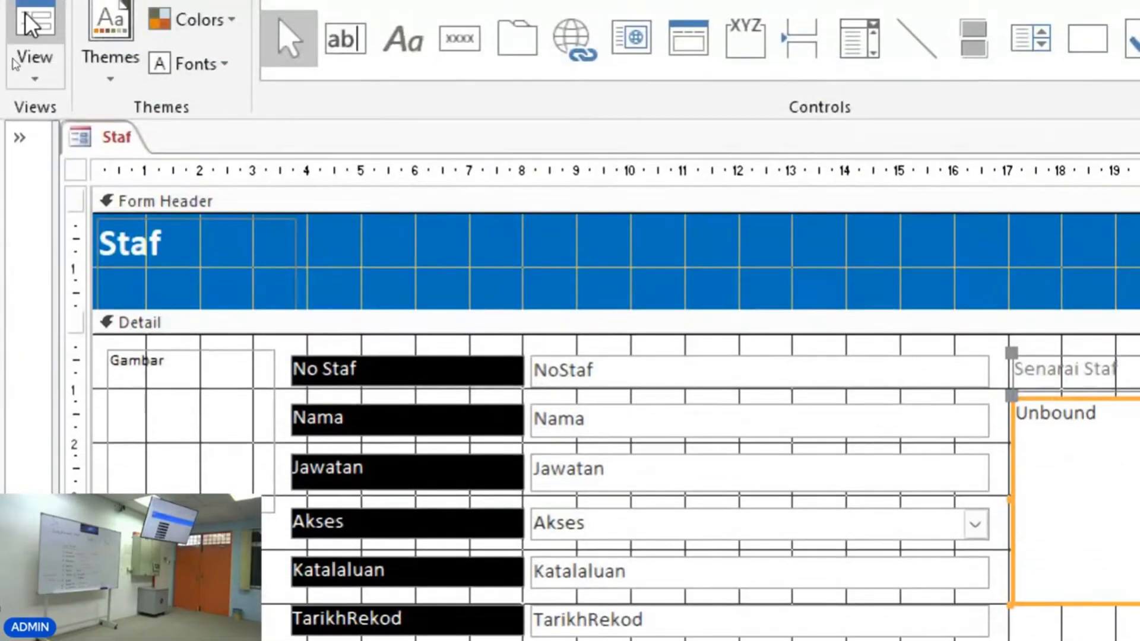
Preview the form in Form View and return to Design View.
click(33, 36)
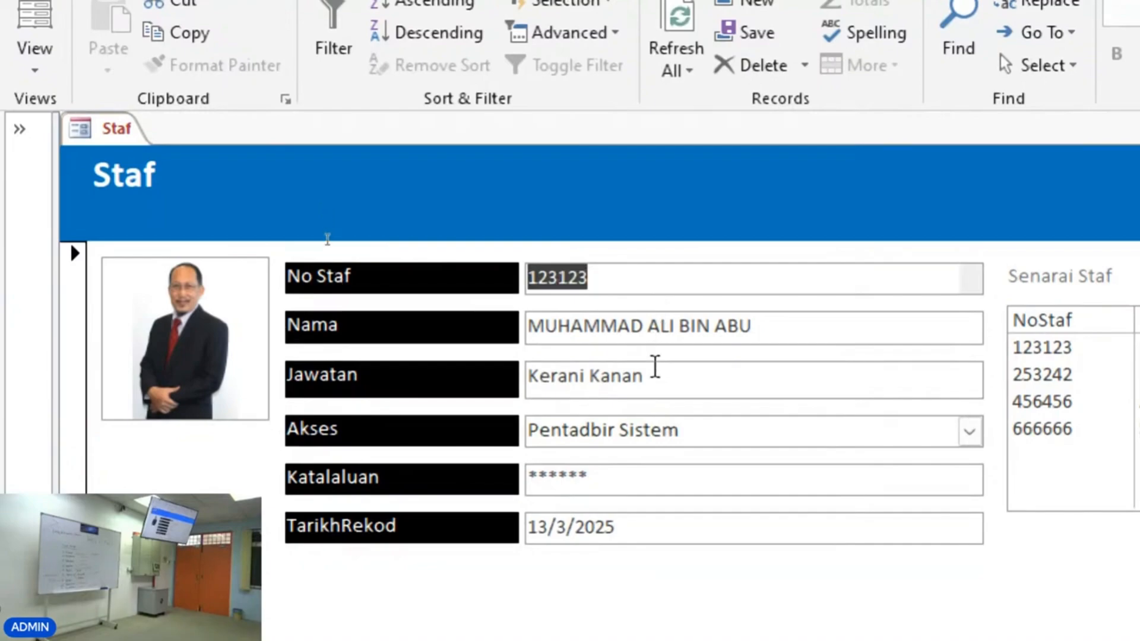
click(24, 65)
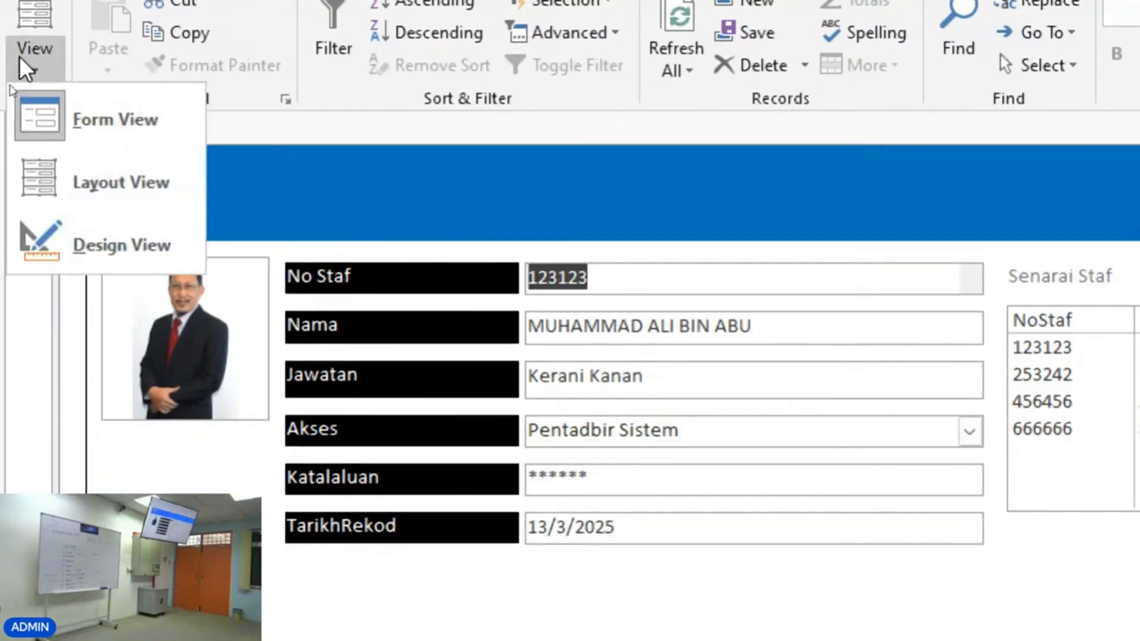
click(66, 252)
click(203, 410)
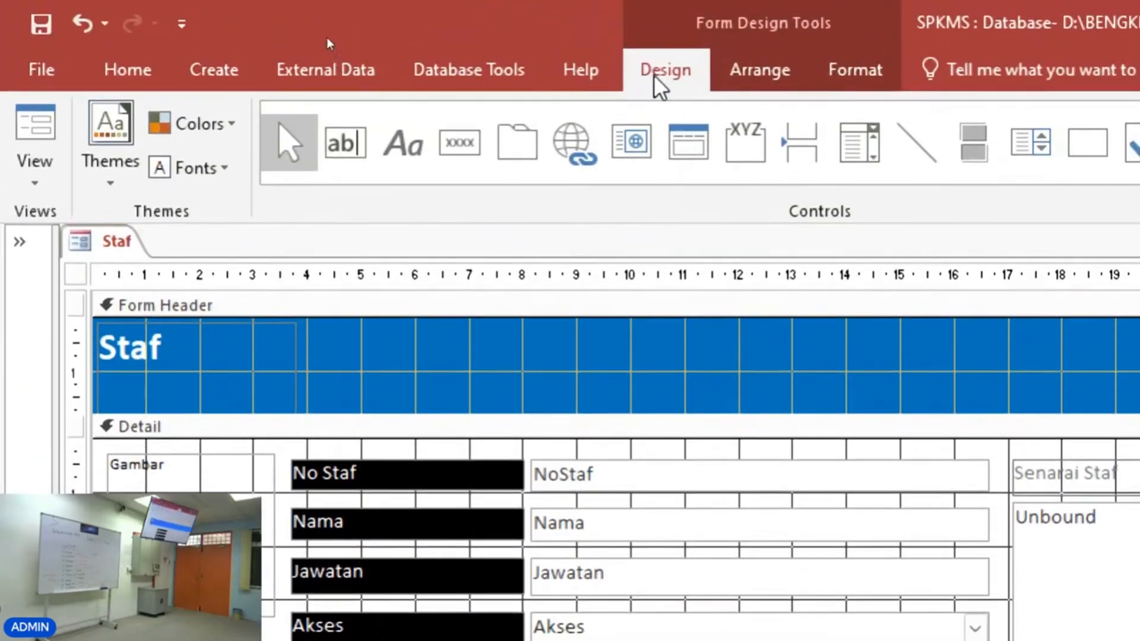
Draw a command button at the left of the Form Footer section with the Button control.
click(467, 153)
scroll(458, 461, down, 3)
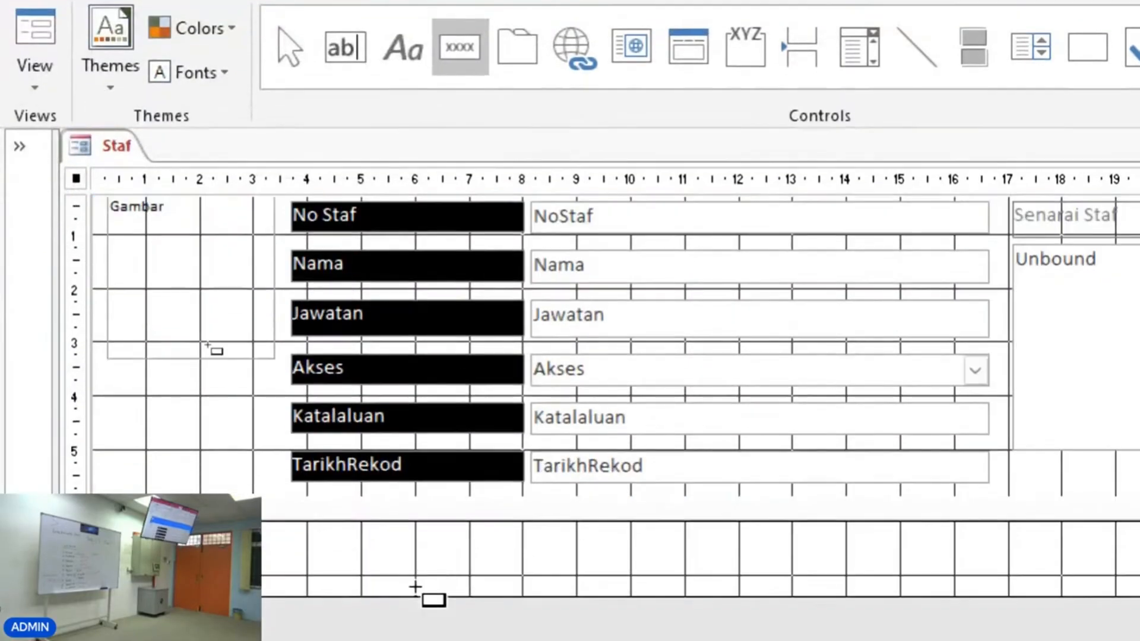
drag(125, 538, 139, 547)
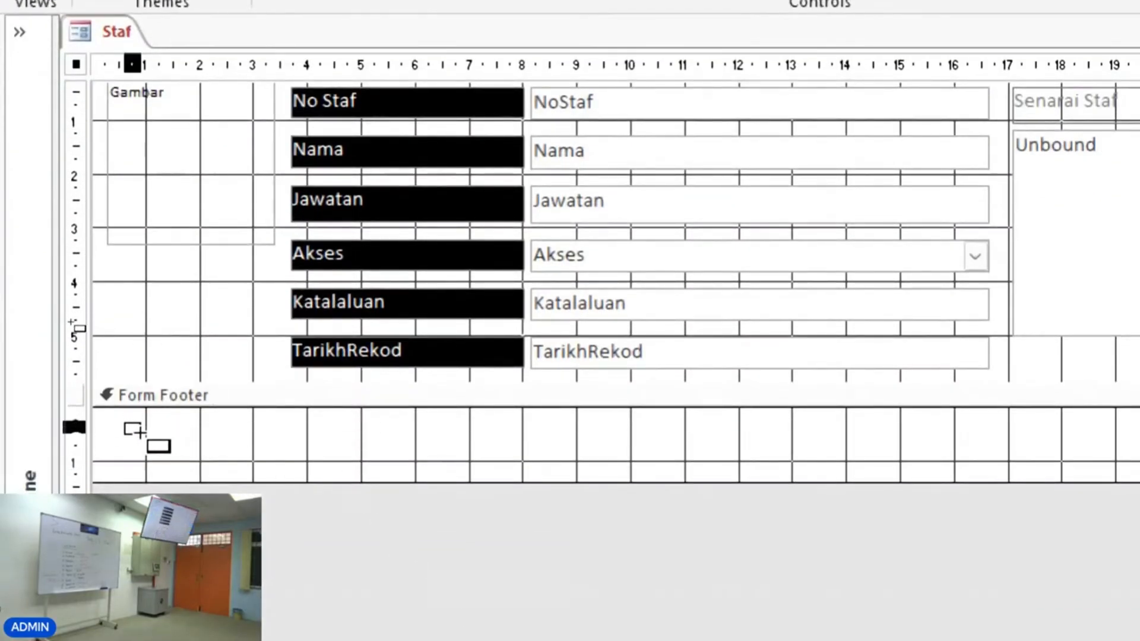
drag(139, 433, 253, 467)
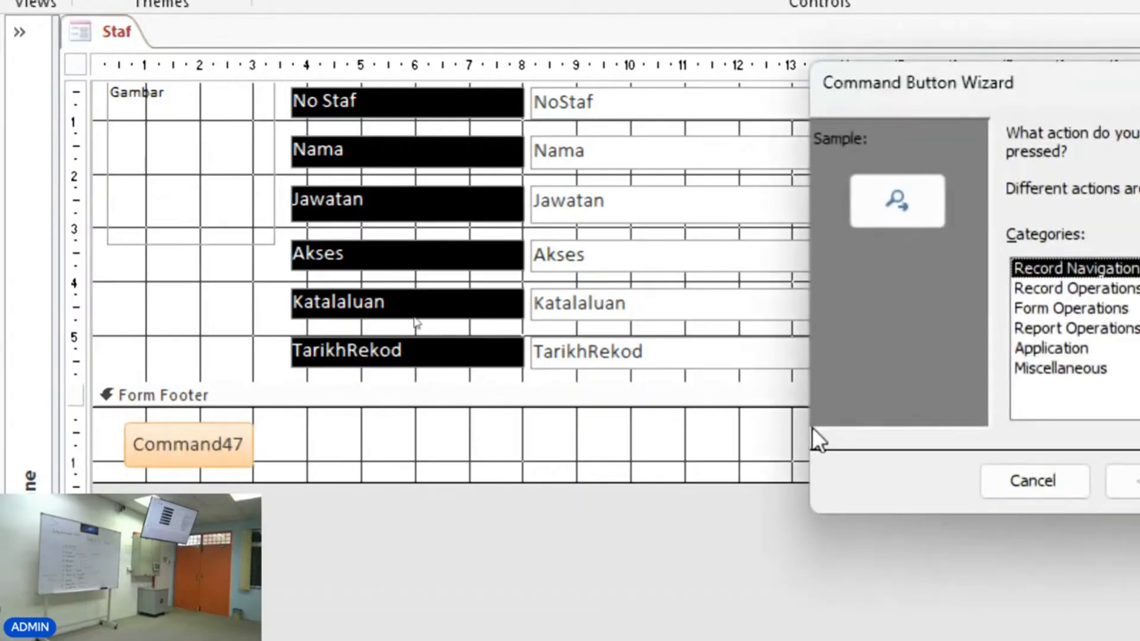
drag(1045, 113, 557, 40)
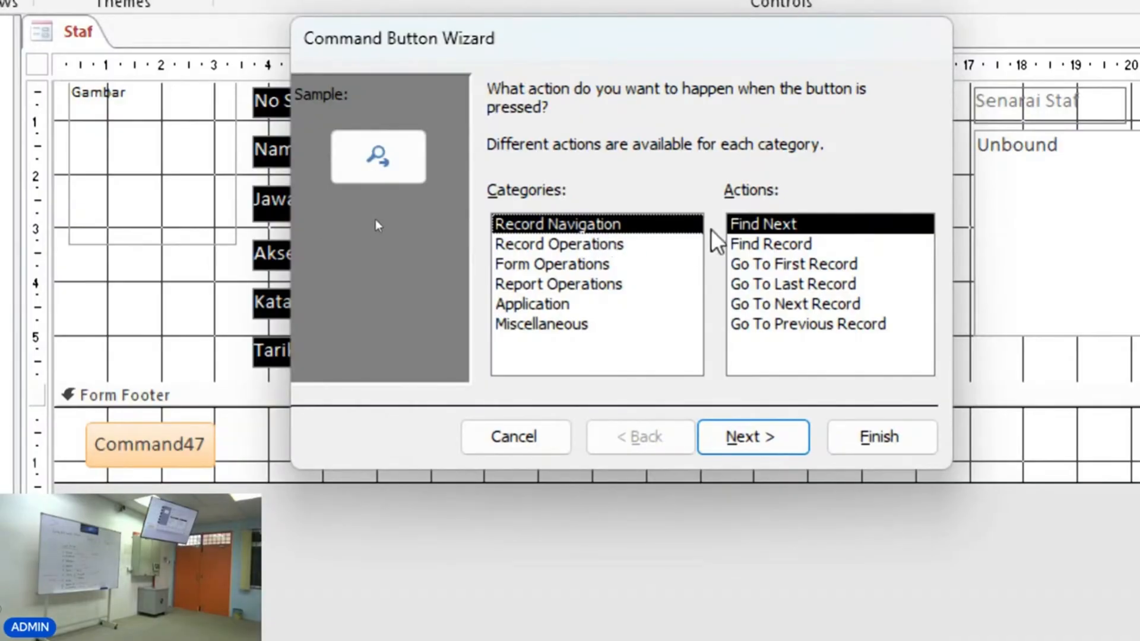
In the Command Button Wizard, set the button's action to Record Operations, Add New Record.
click(772, 250)
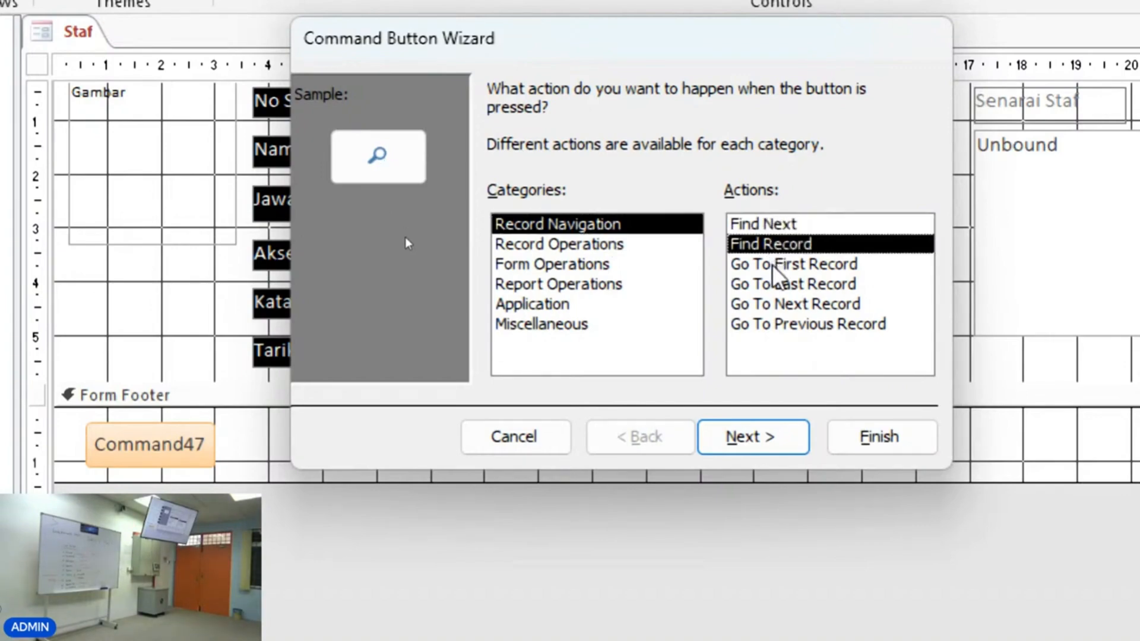
click(773, 265)
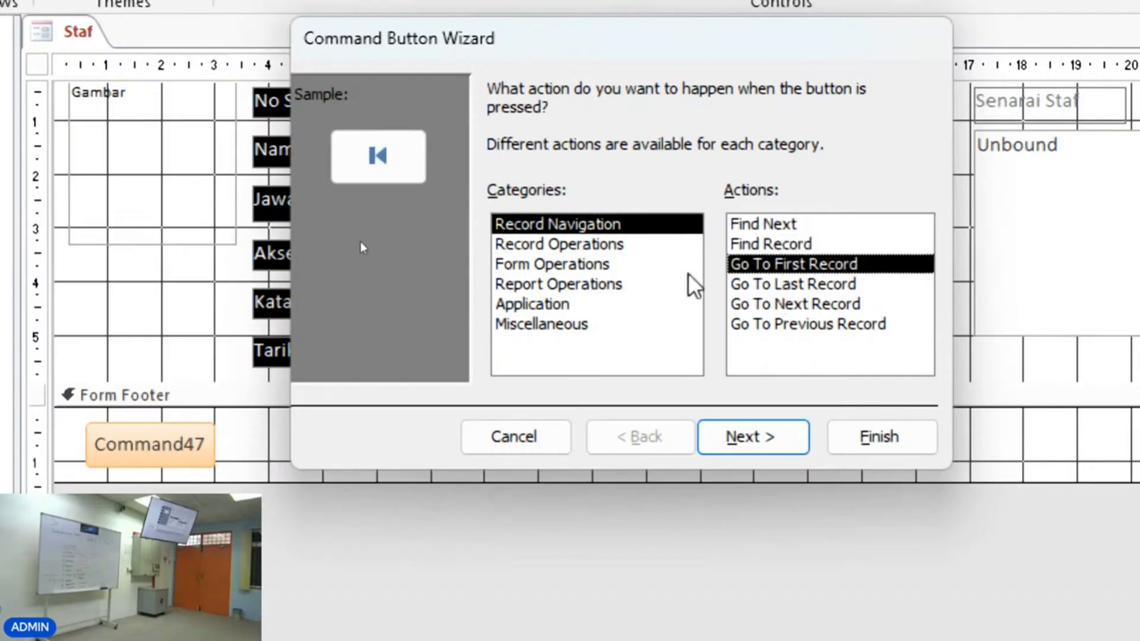
click(583, 245)
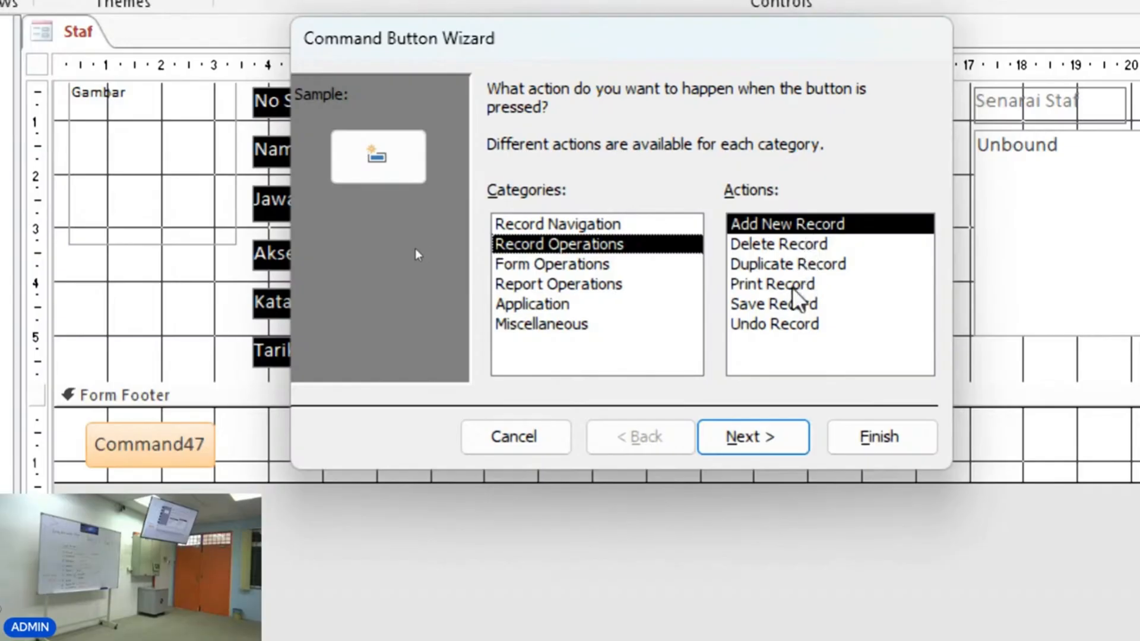
click(547, 266)
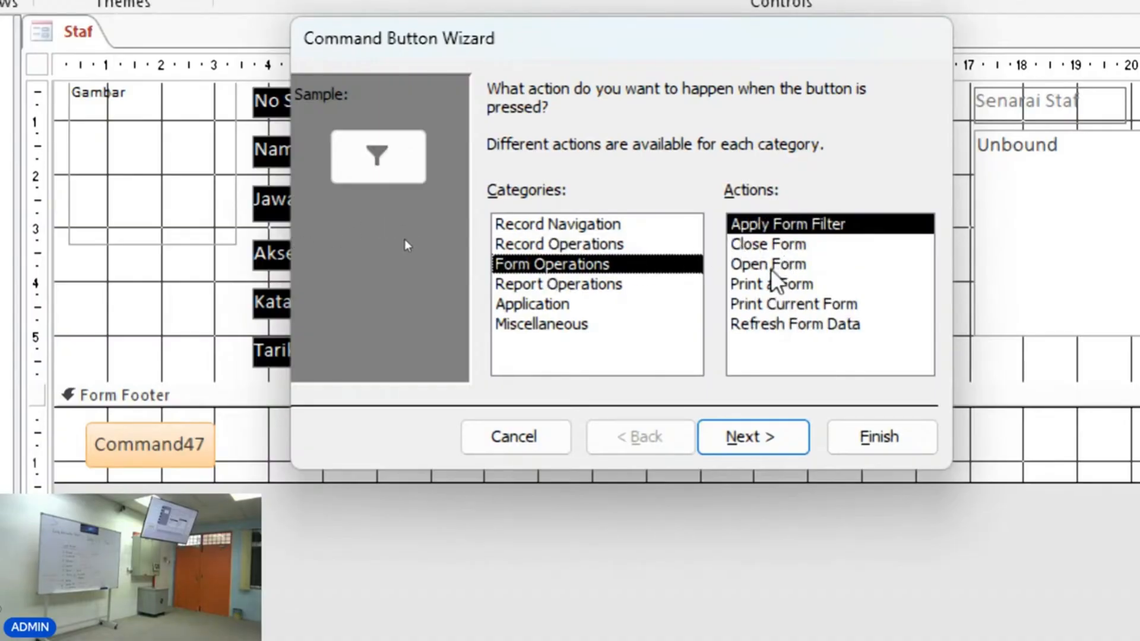
click(561, 244)
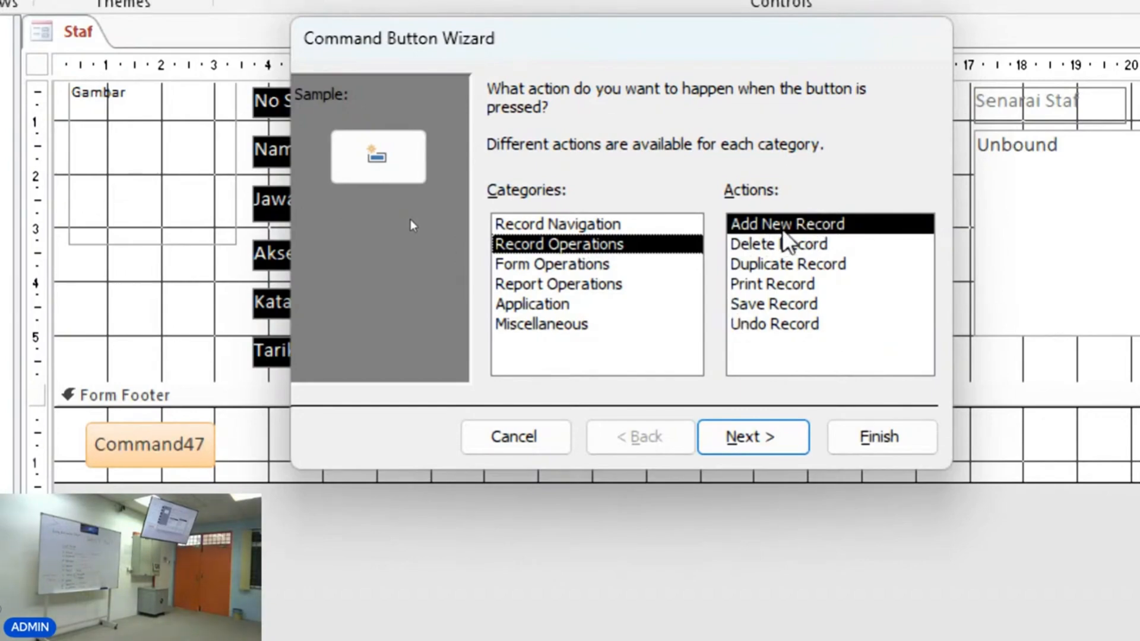
click(787, 446)
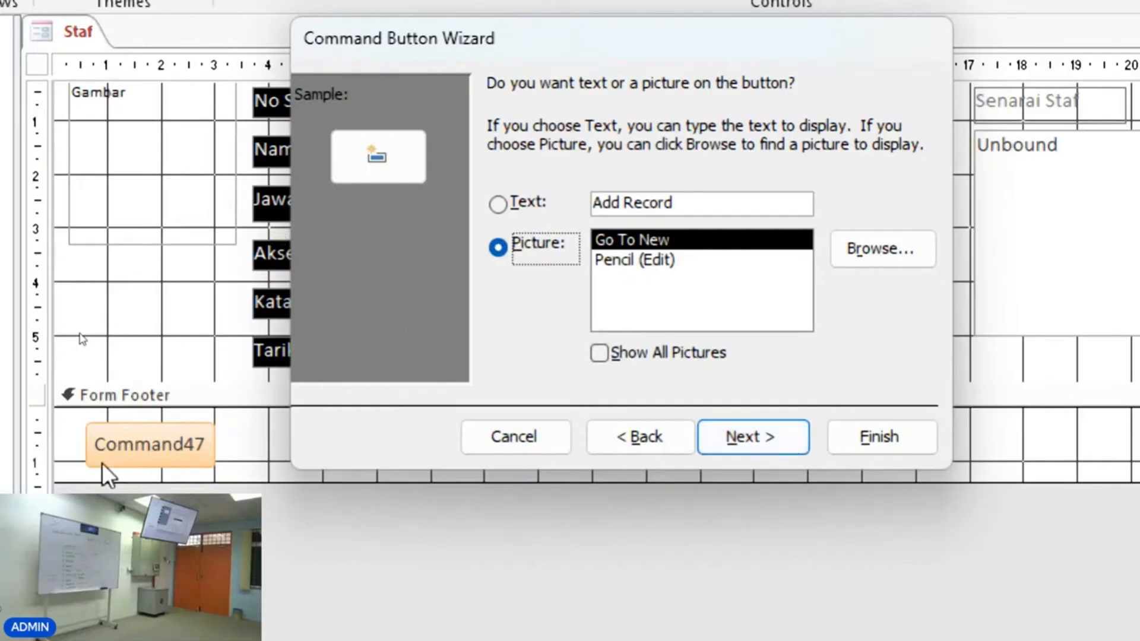
Show text on the button instead of a picture and set it to Rekod Baru.
click(499, 206)
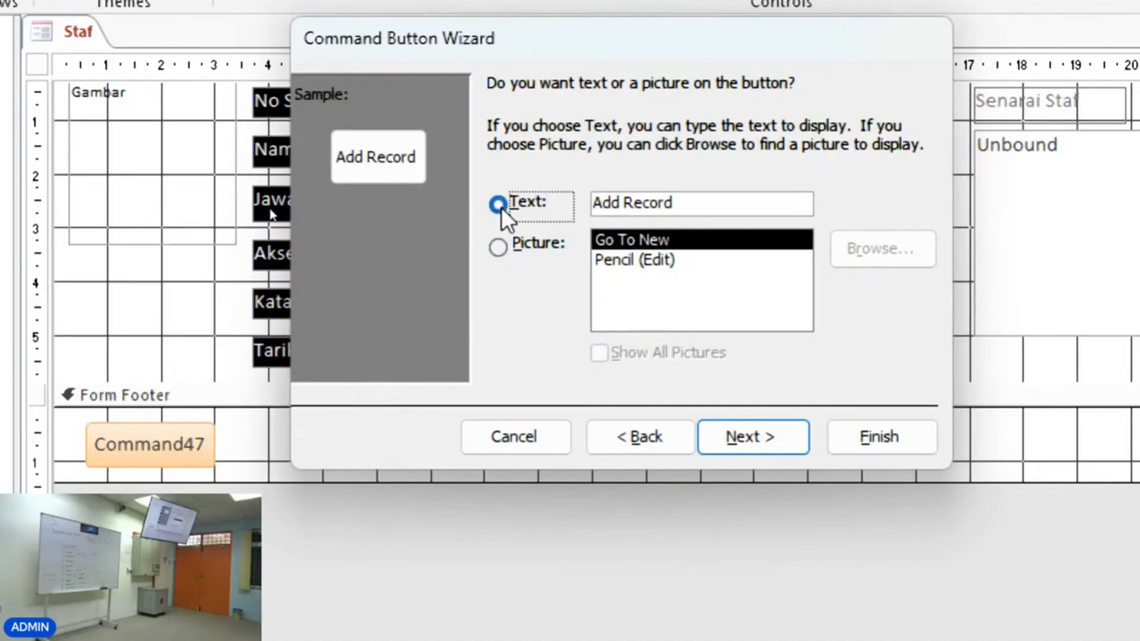
drag(673, 205, 572, 193)
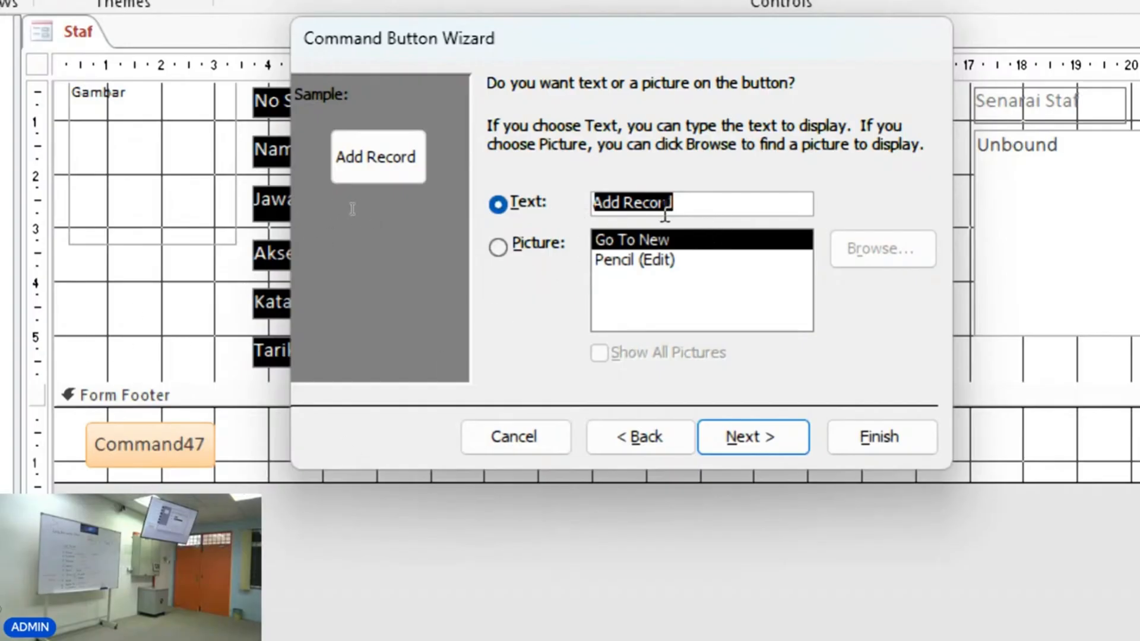
text(Rekod )
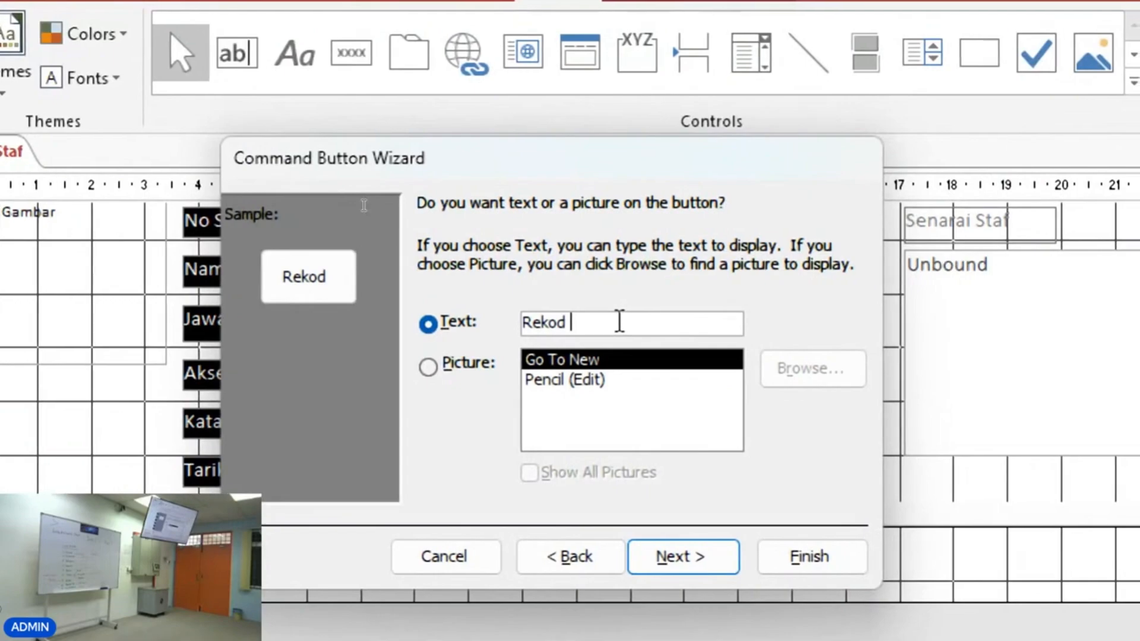
text(Baru)
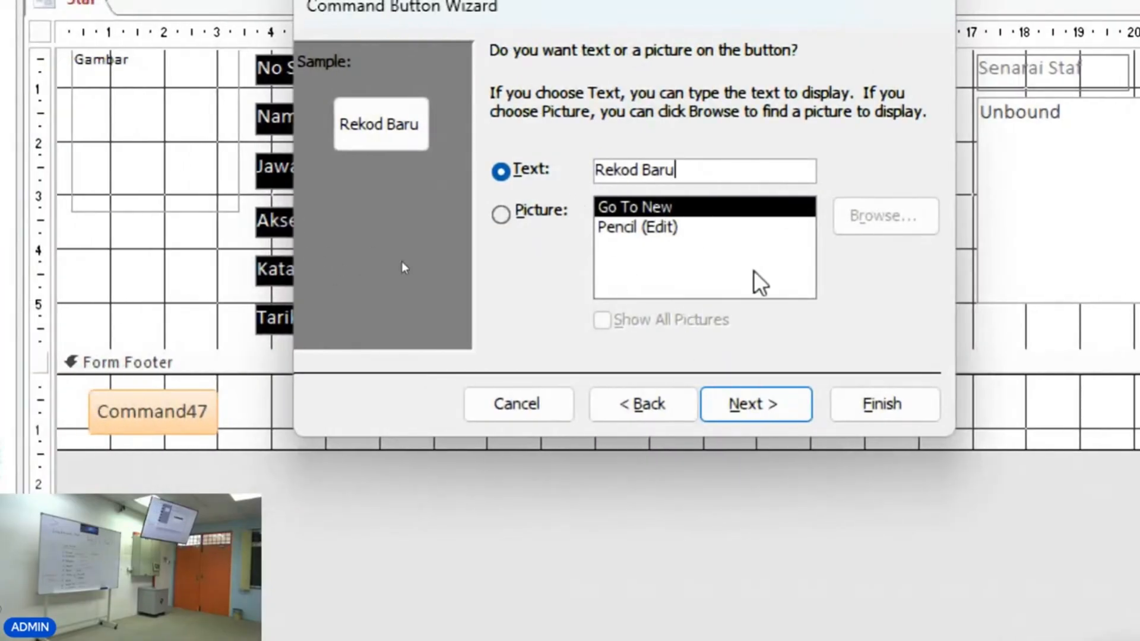
click(796, 407)
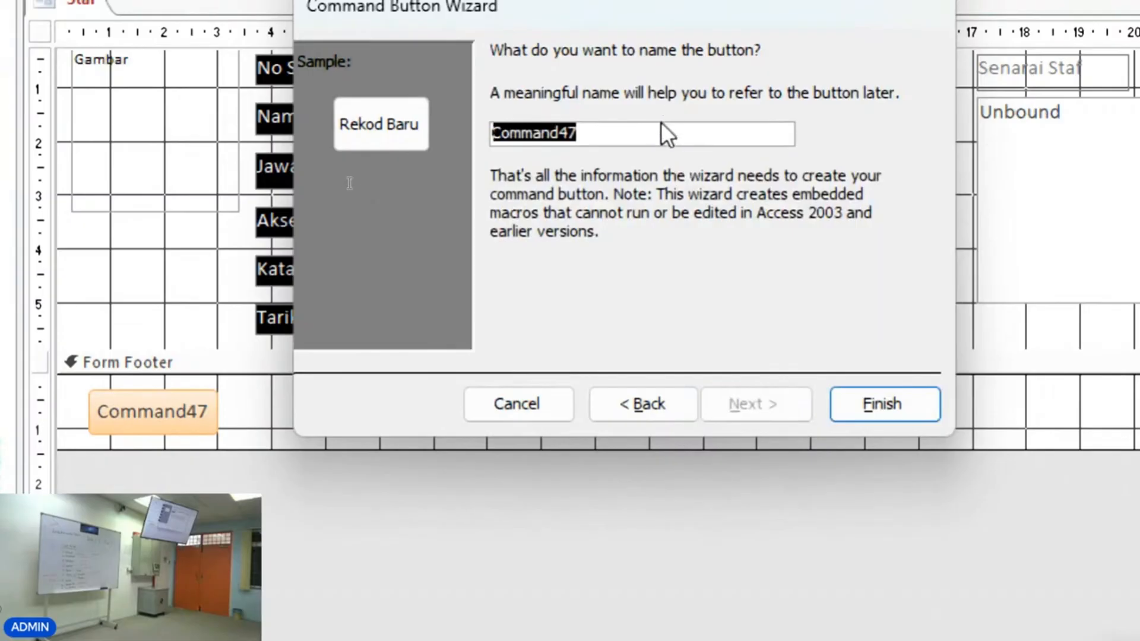
Keep the suggested button name and finish the wizard.
click(597, 136)
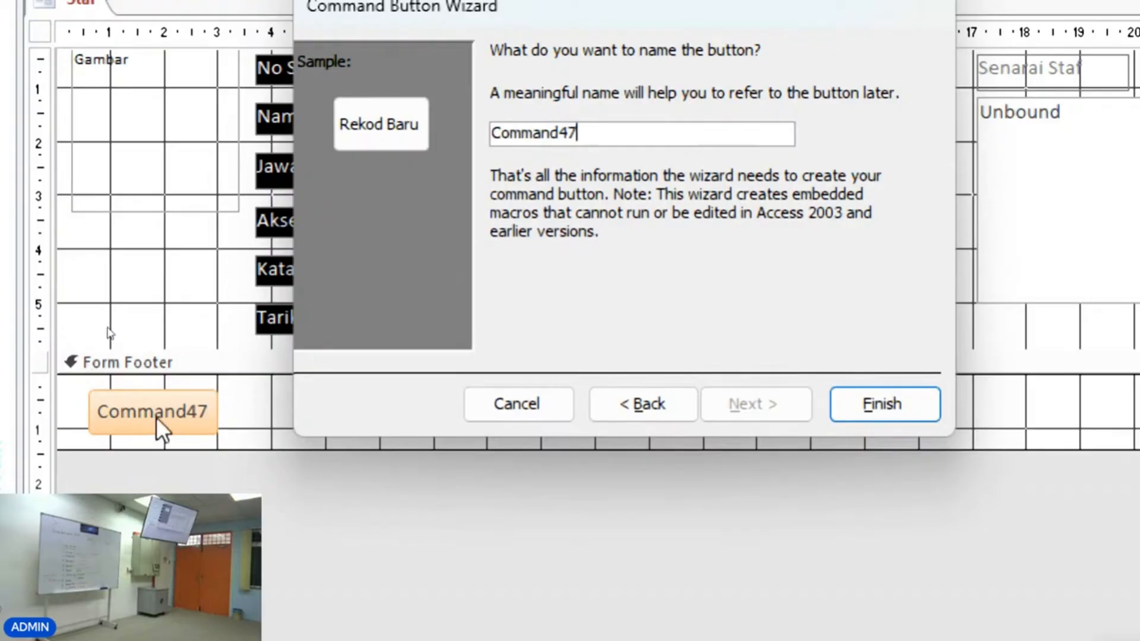
drag(582, 137, 480, 136)
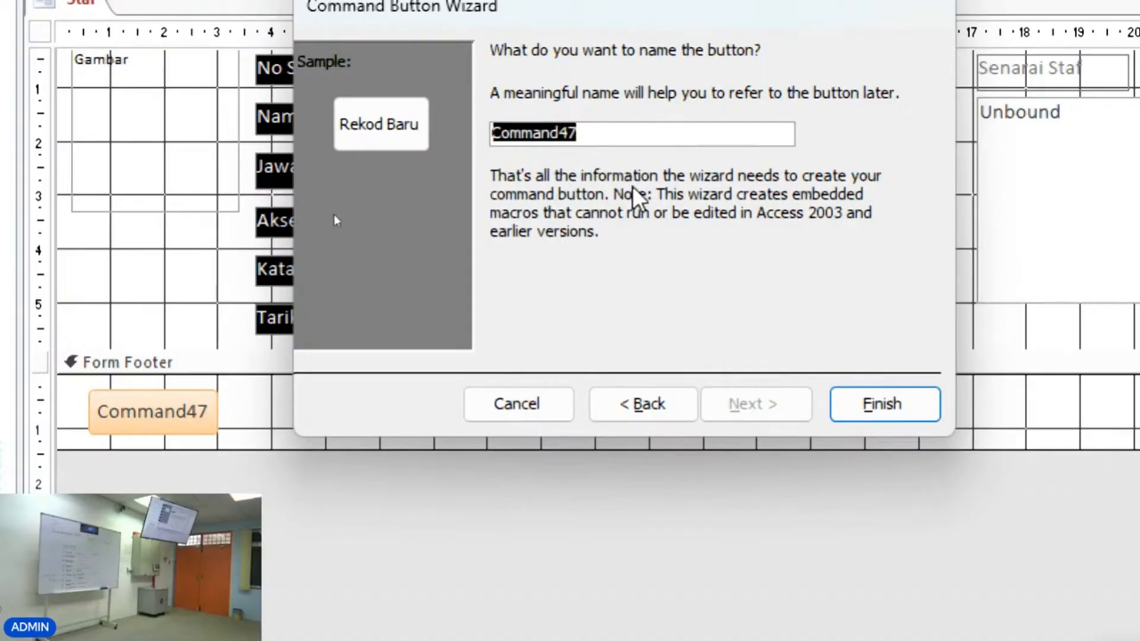
click(903, 404)
Switch to Form View and test the Rekod Baru button to go to a new blank record.
click(200, 443)
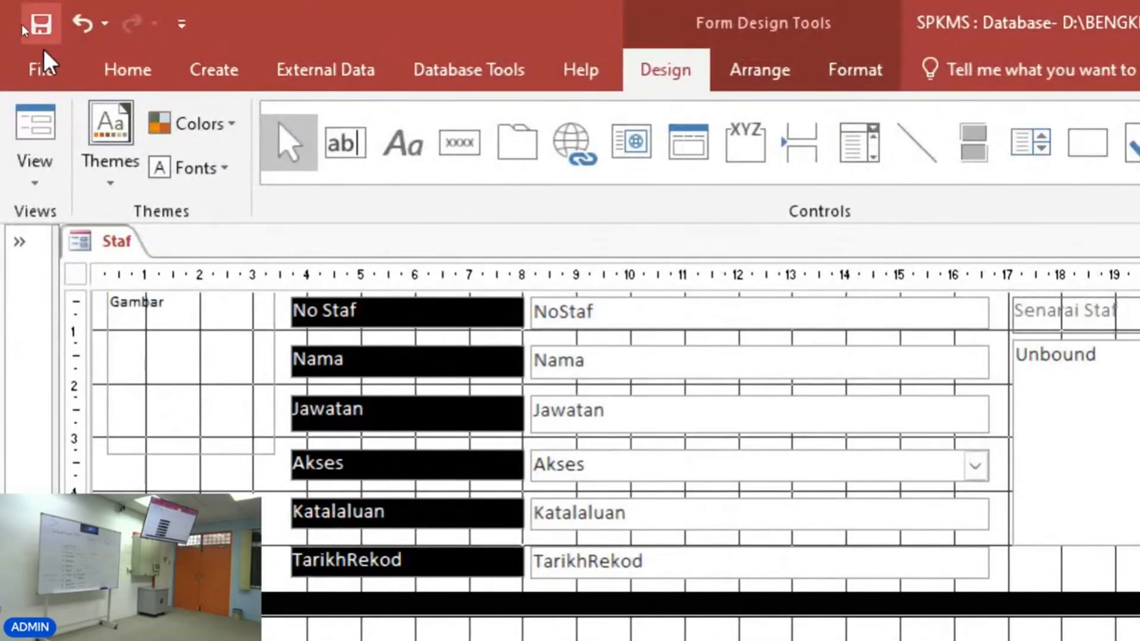
click(35, 132)
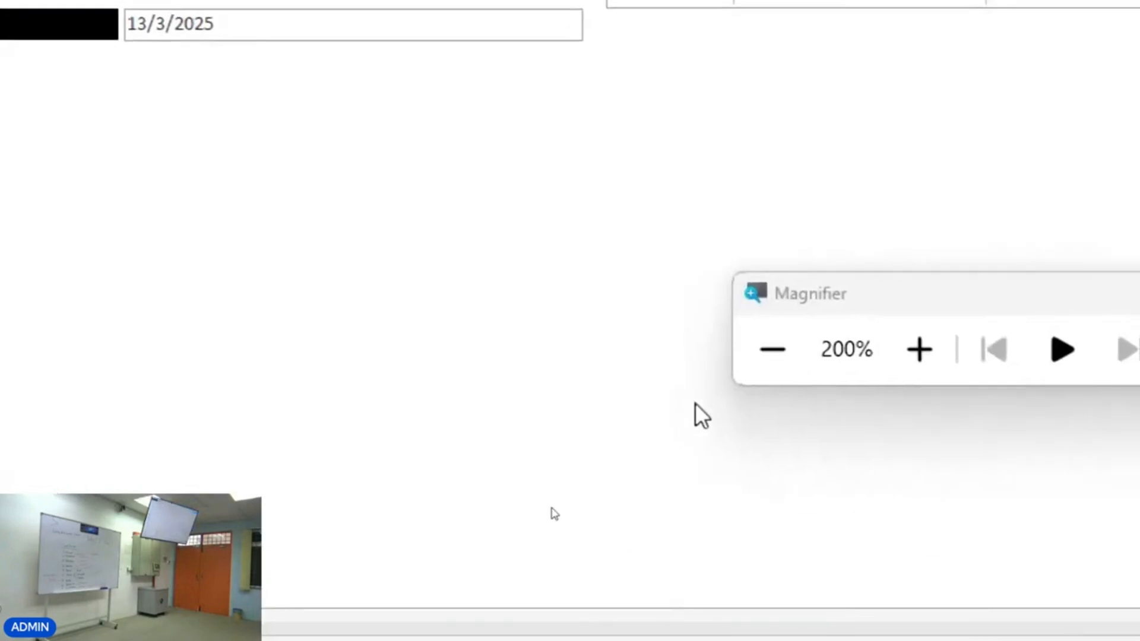
click(904, 390)
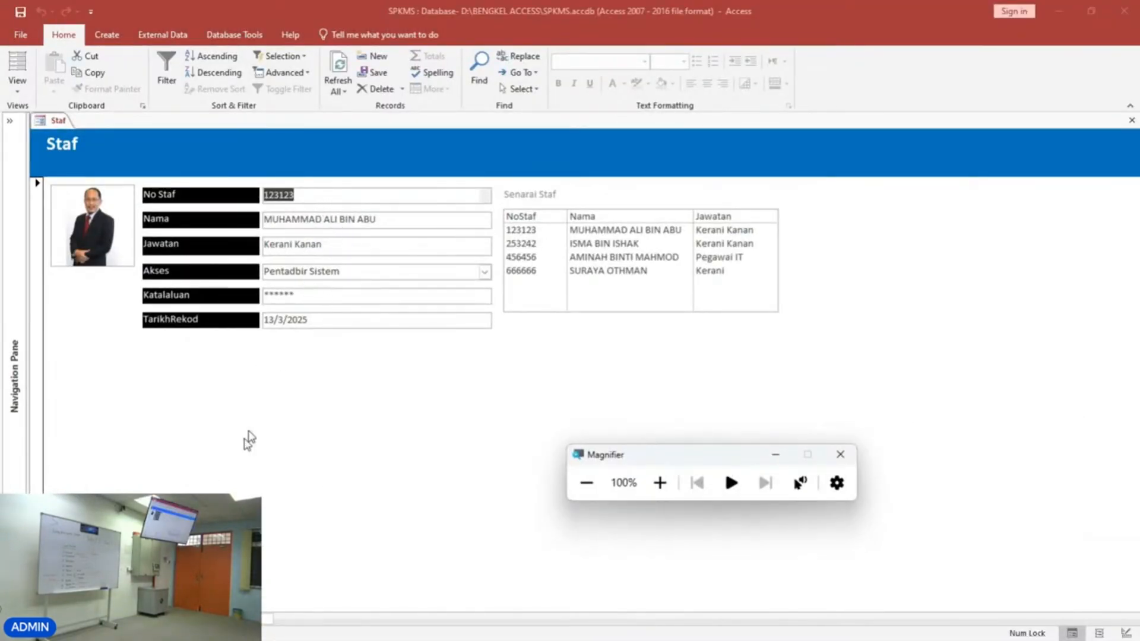
click(174, 619)
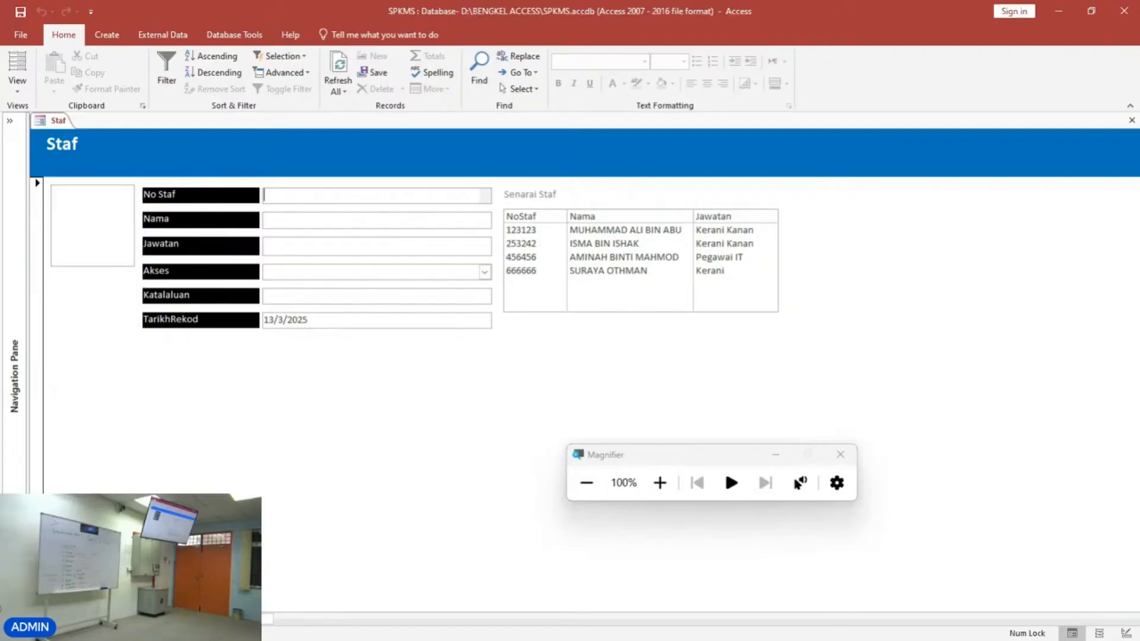
Return to Design View and delete the Rekod Baru button from the form footer.
right_click(275, 412)
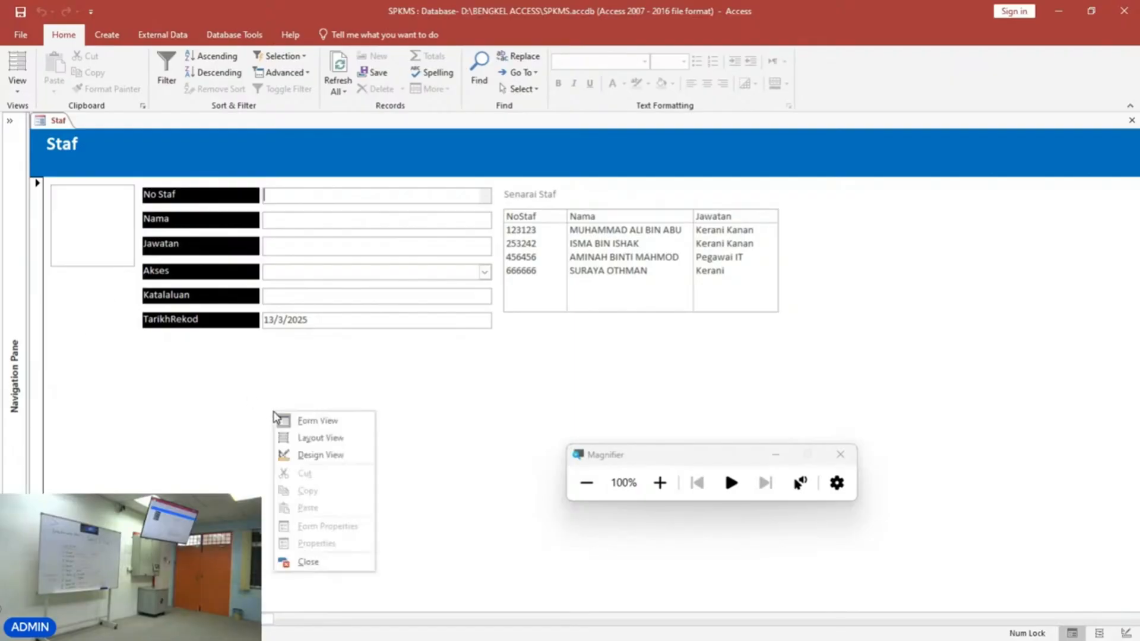
click(317, 455)
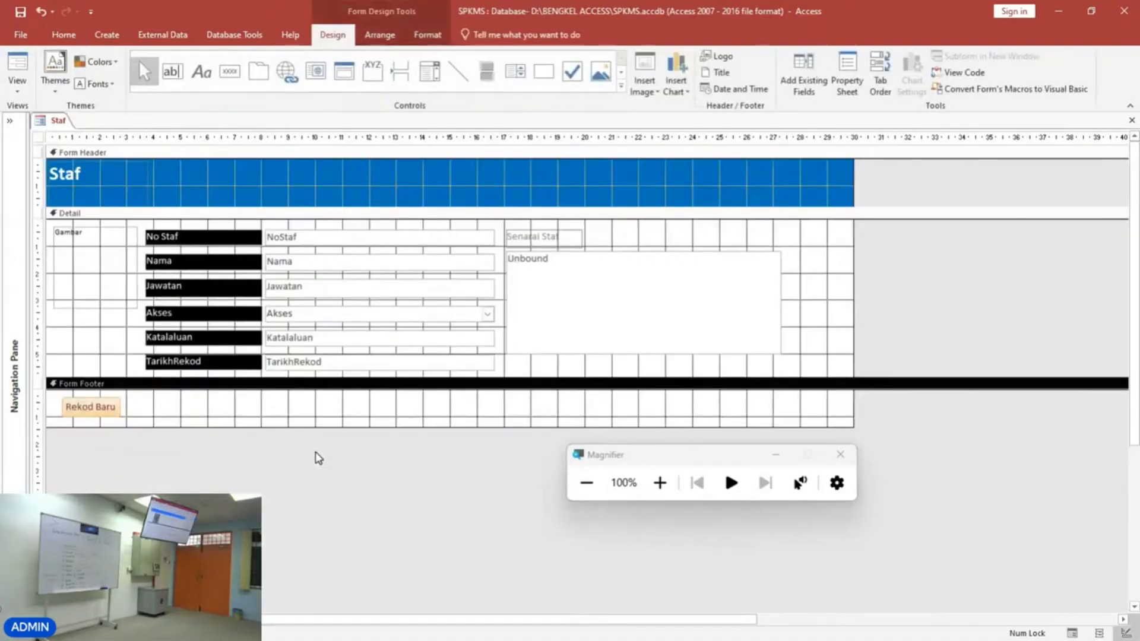
click(118, 412)
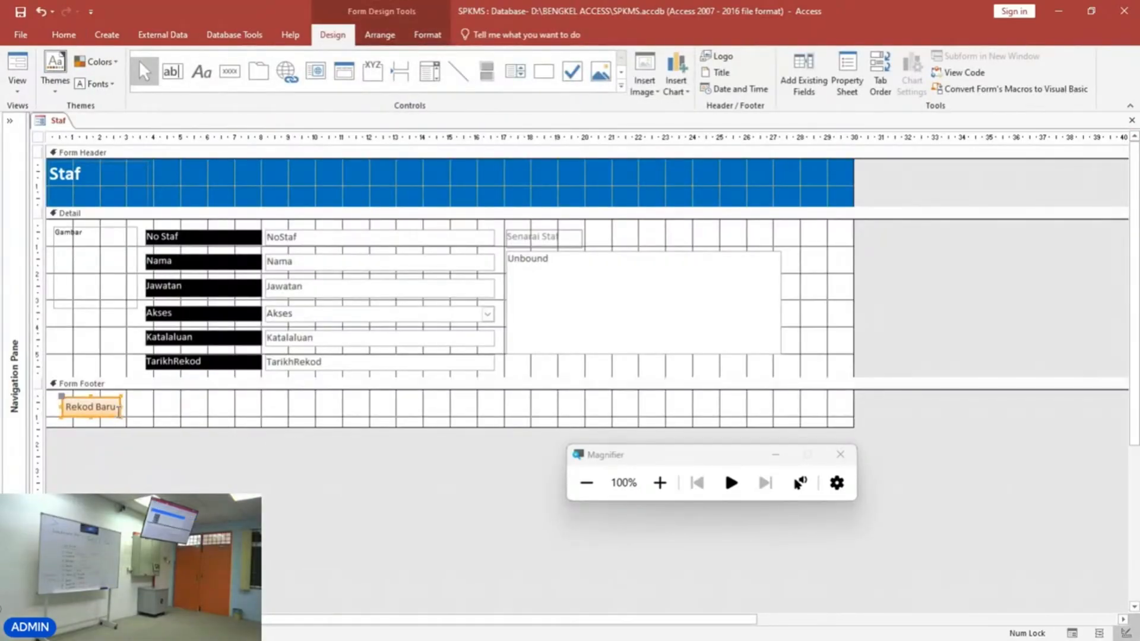
key(Delete)
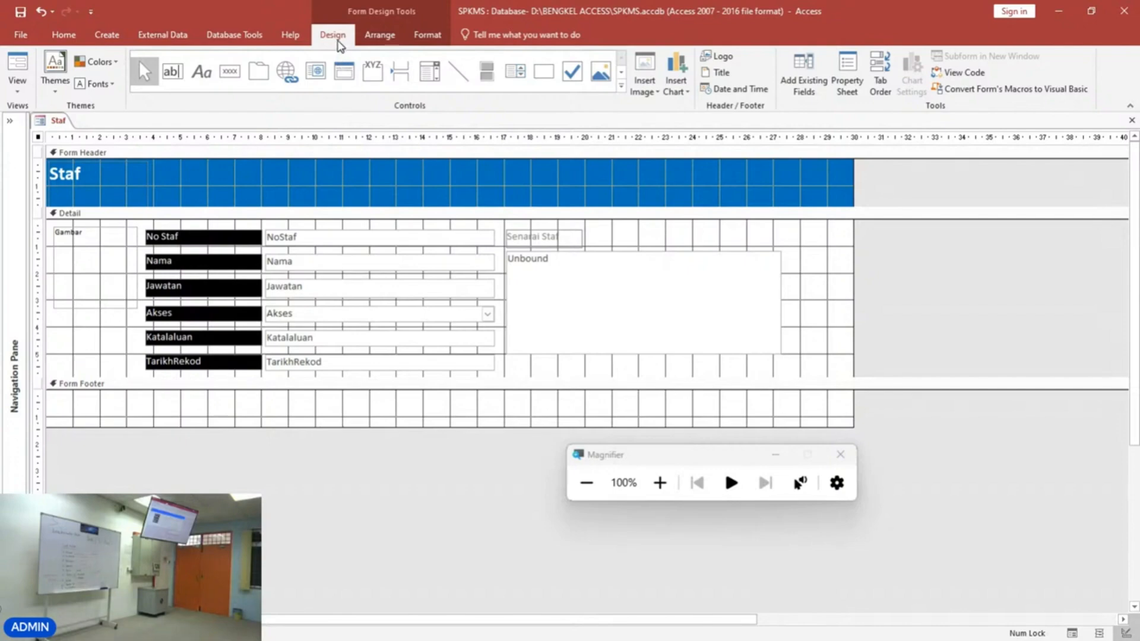
click(27, 97)
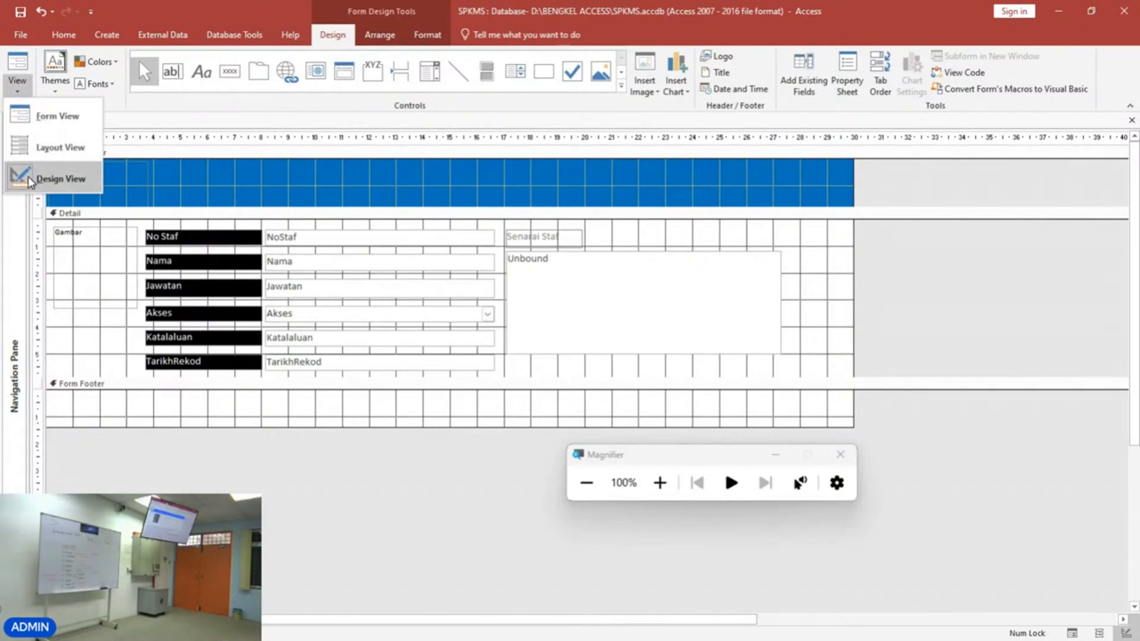
click(330, 42)
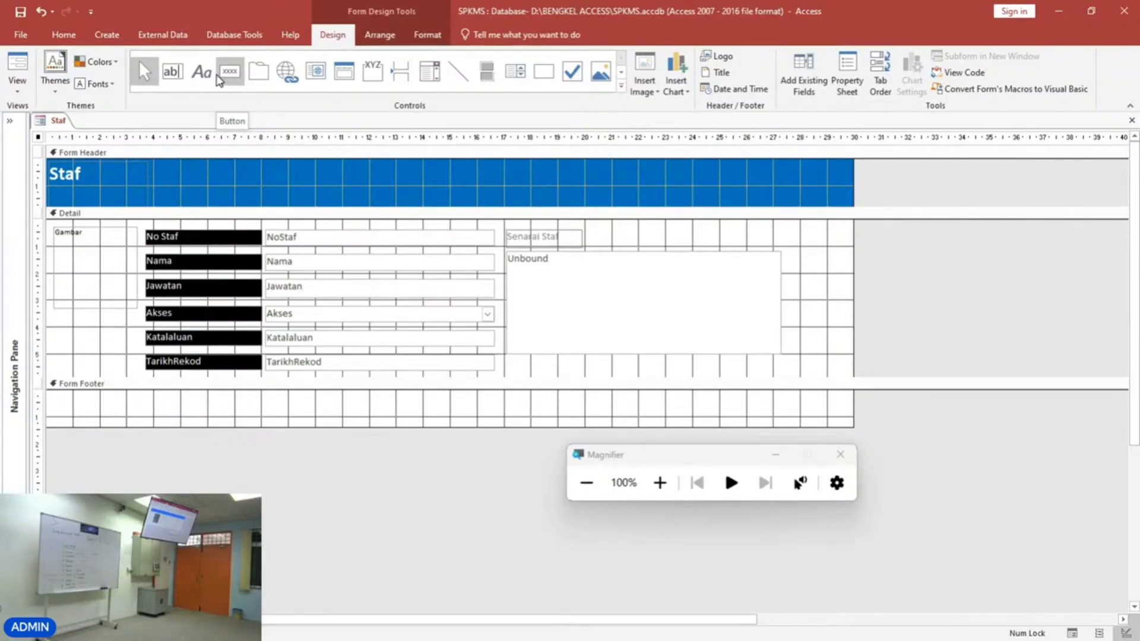
Draw a command button in the form footer's left corner to start the Command Button Wizard.
click(230, 76)
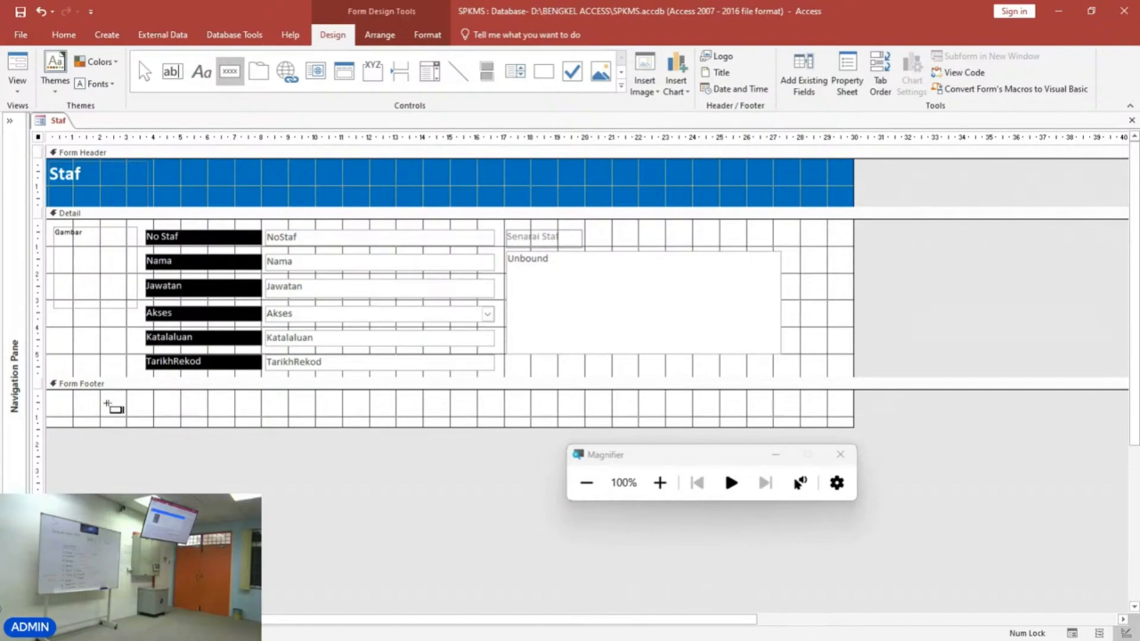
drag(70, 395, 149, 420)
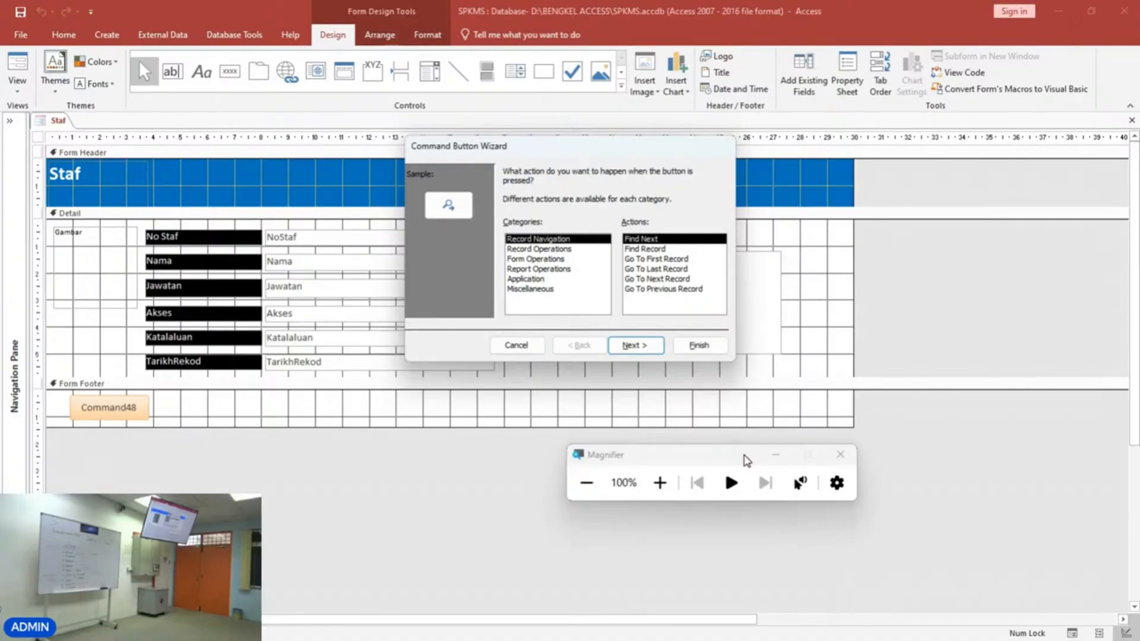
click(660, 483)
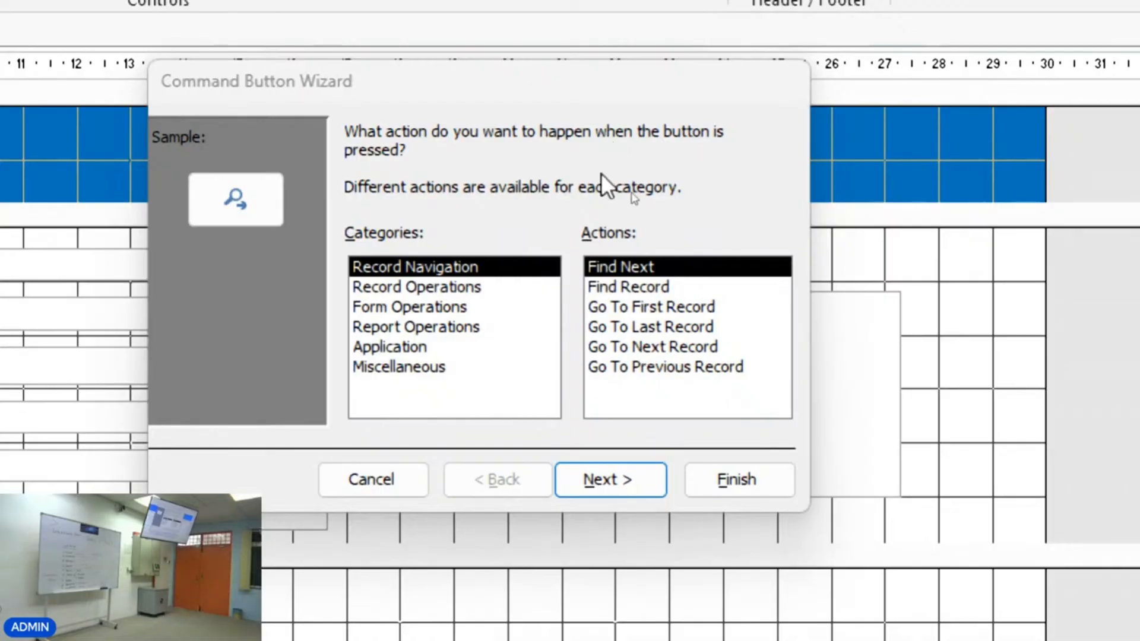
Choose the Record Operations category with the Add New Record action and continue the wizard.
click(471, 289)
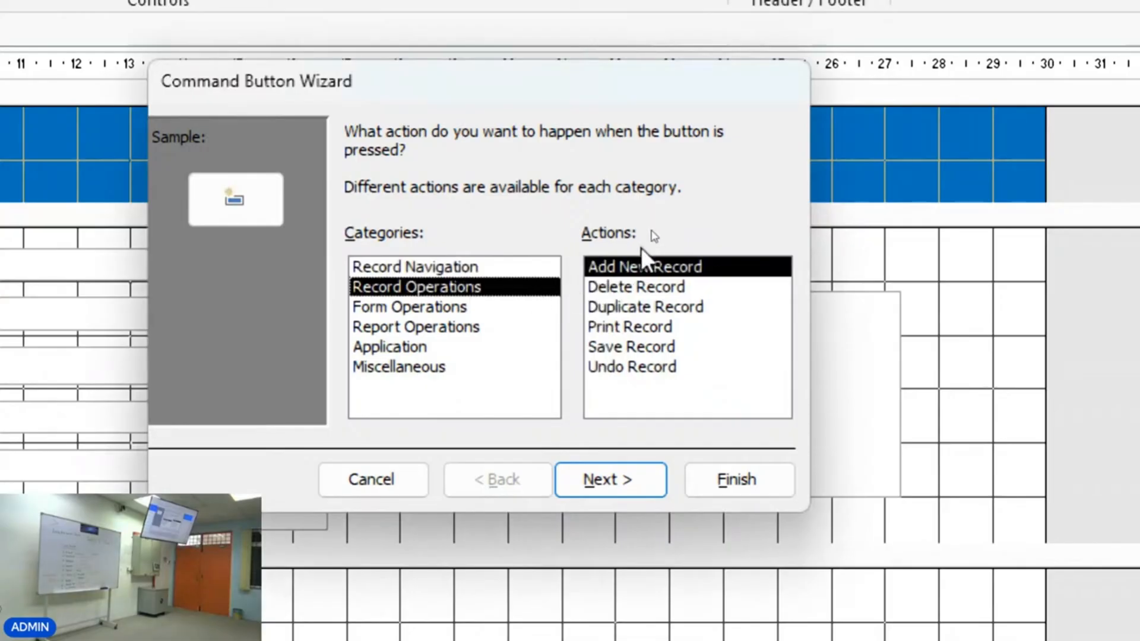
click(641, 265)
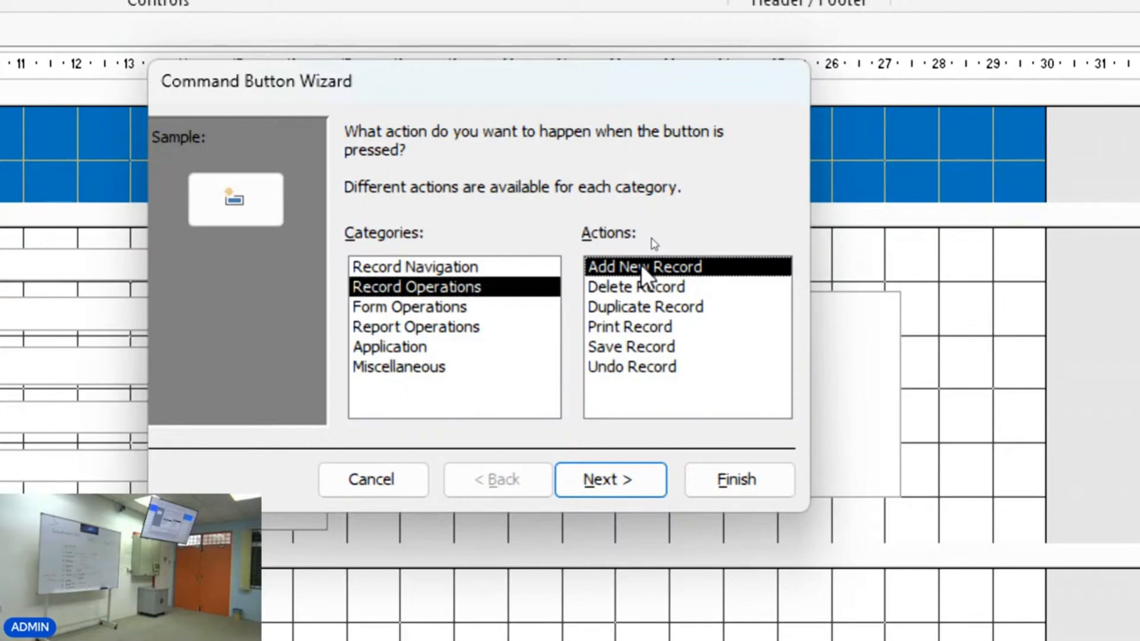
click(640, 280)
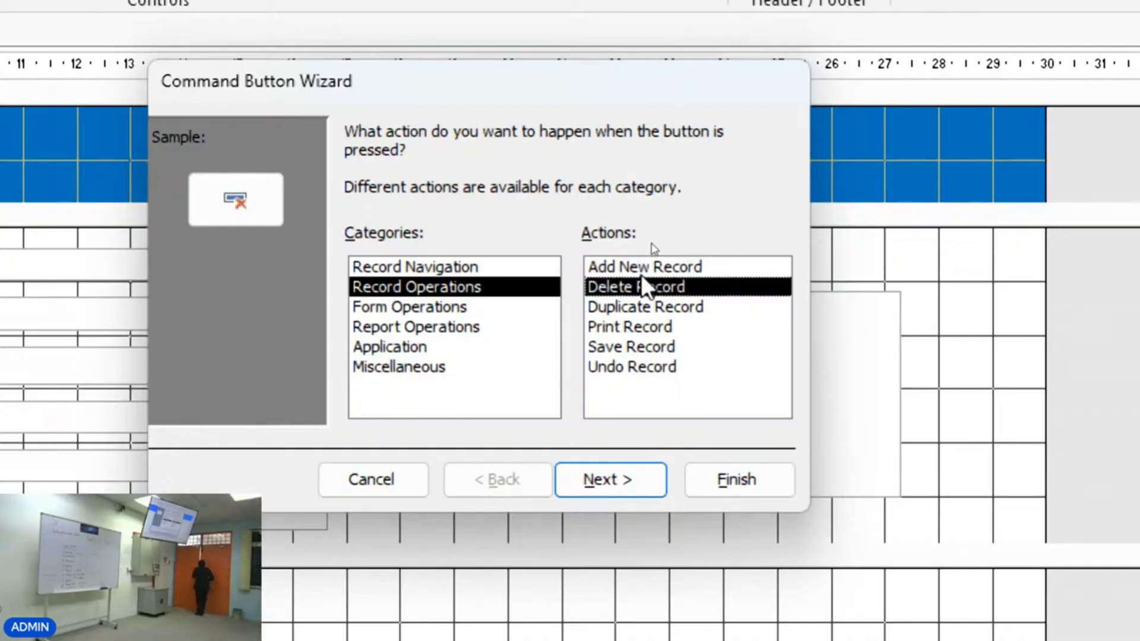
click(644, 266)
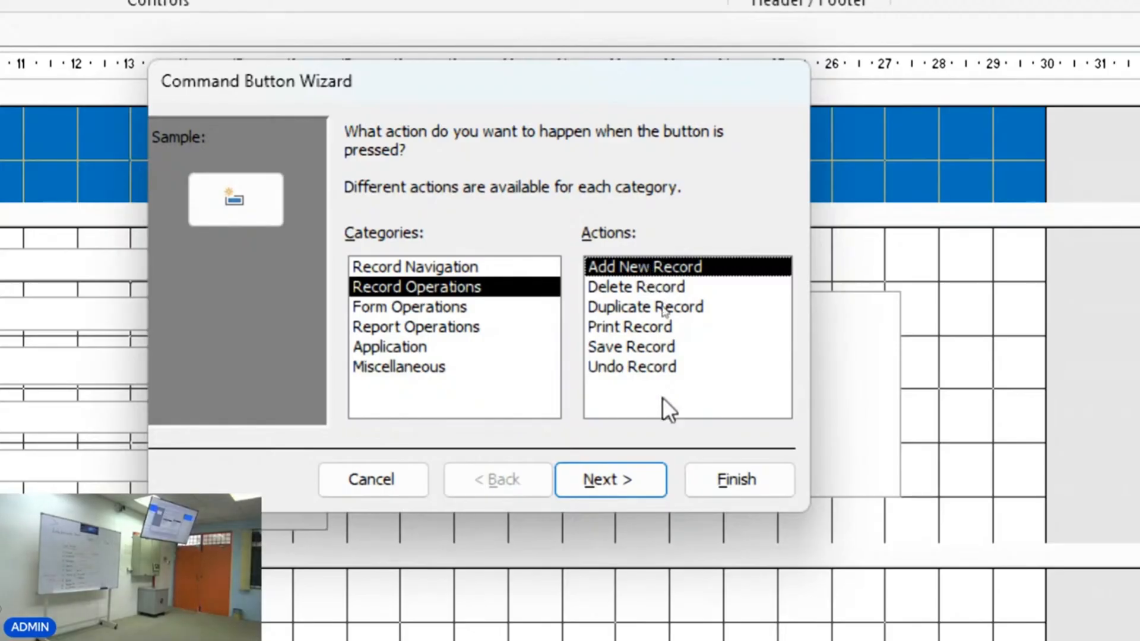
click(637, 474)
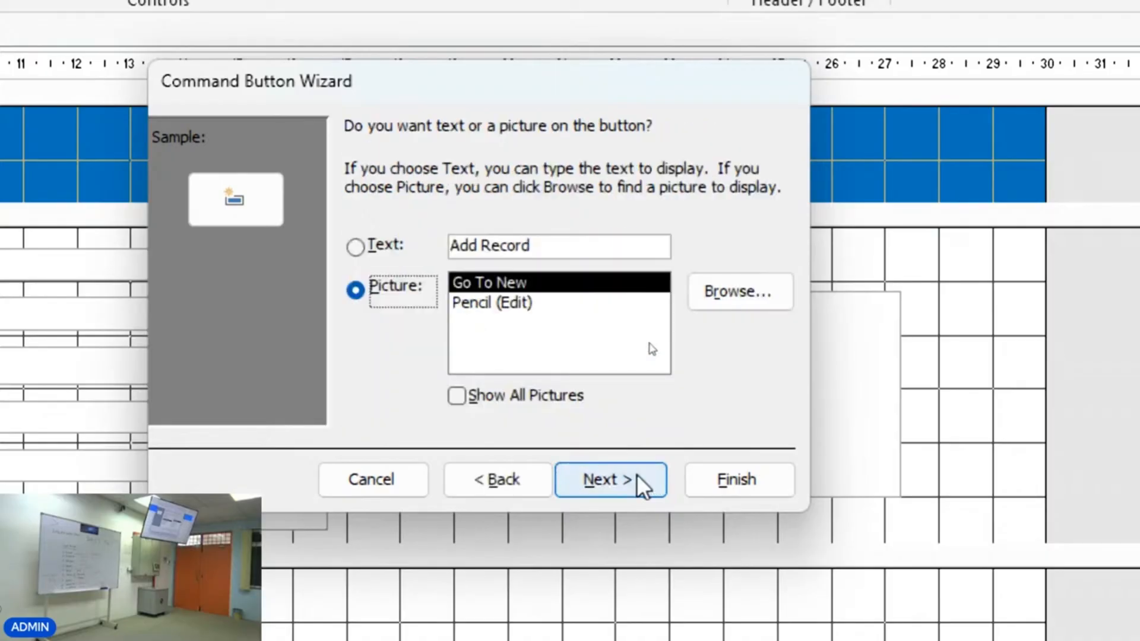
Show the text Rekod Baru on the button and finish the wizard with the suggested name.
click(353, 247)
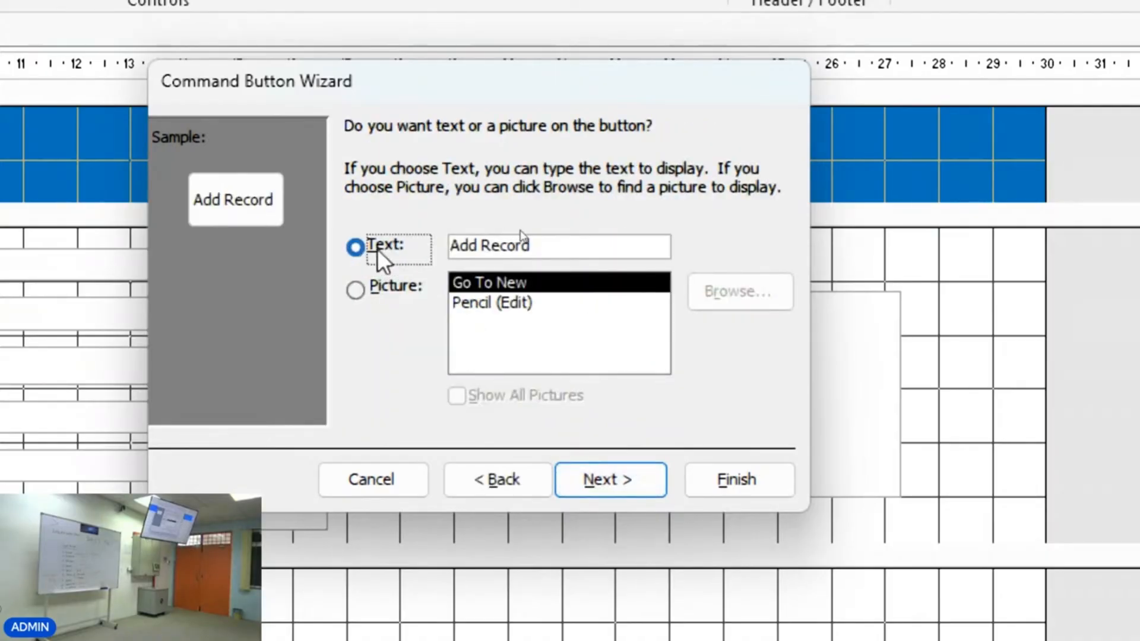
drag(555, 256, 443, 240)
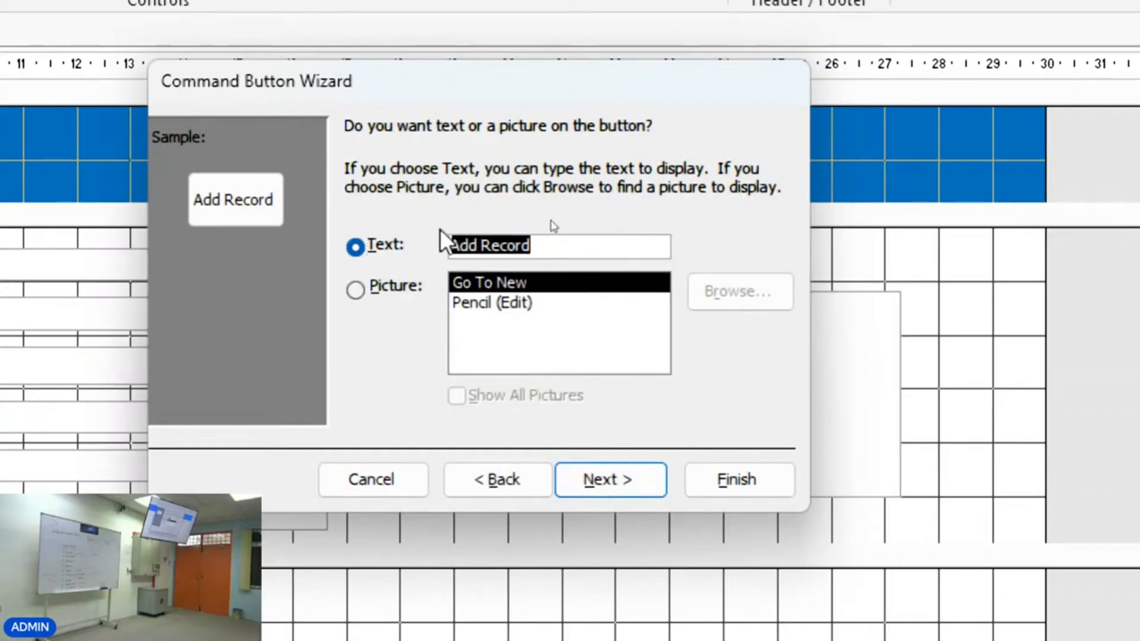
text(Rekod )
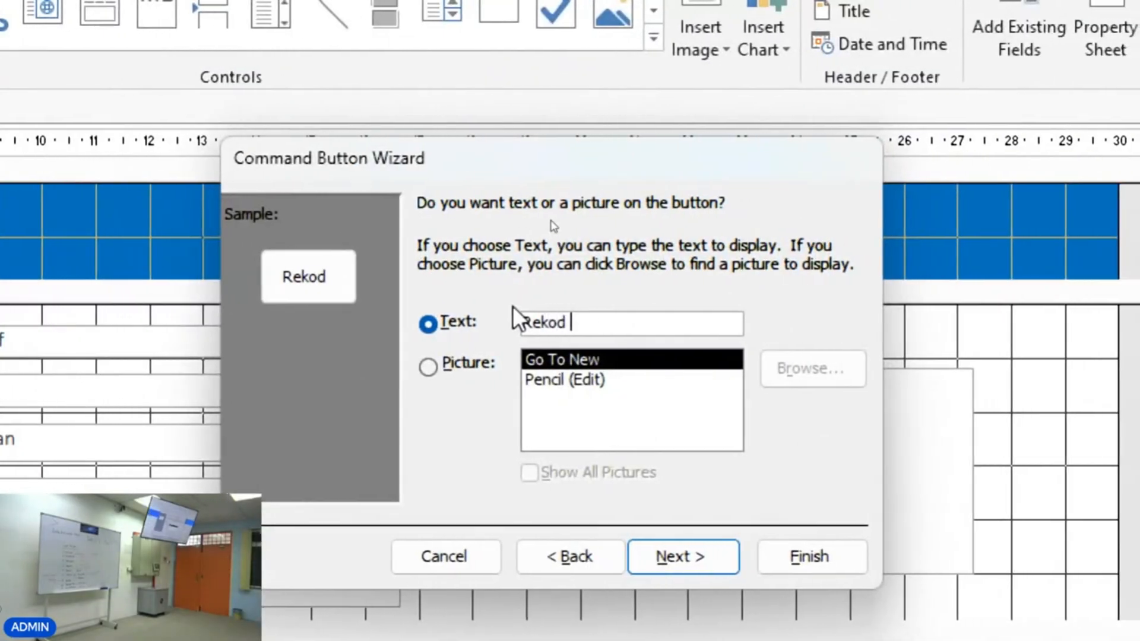
text(Baru)
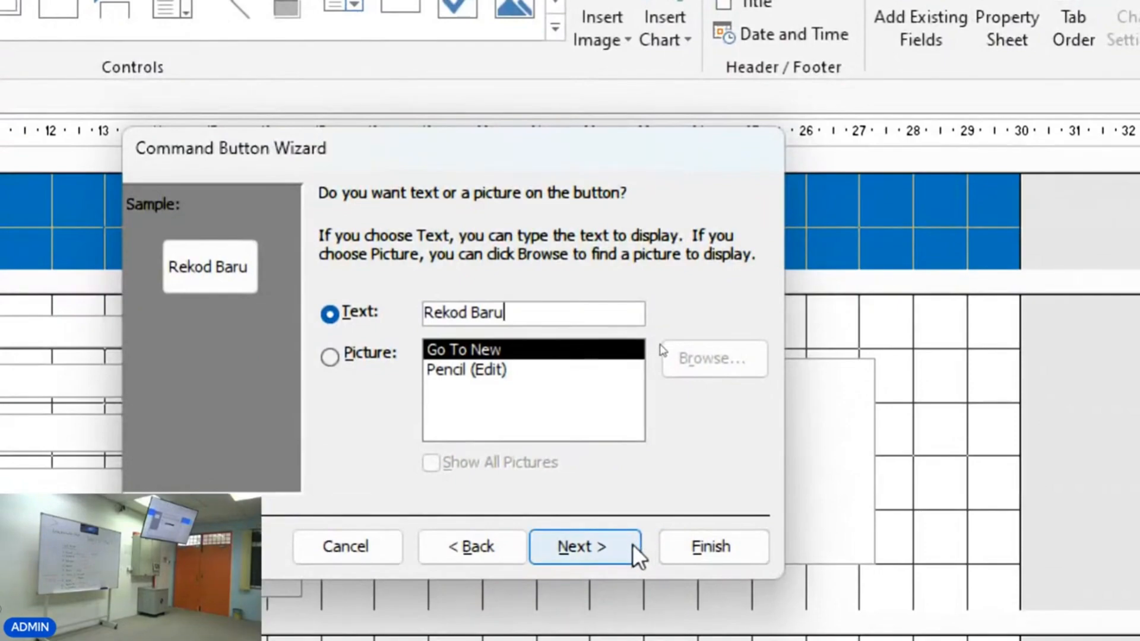
click(625, 547)
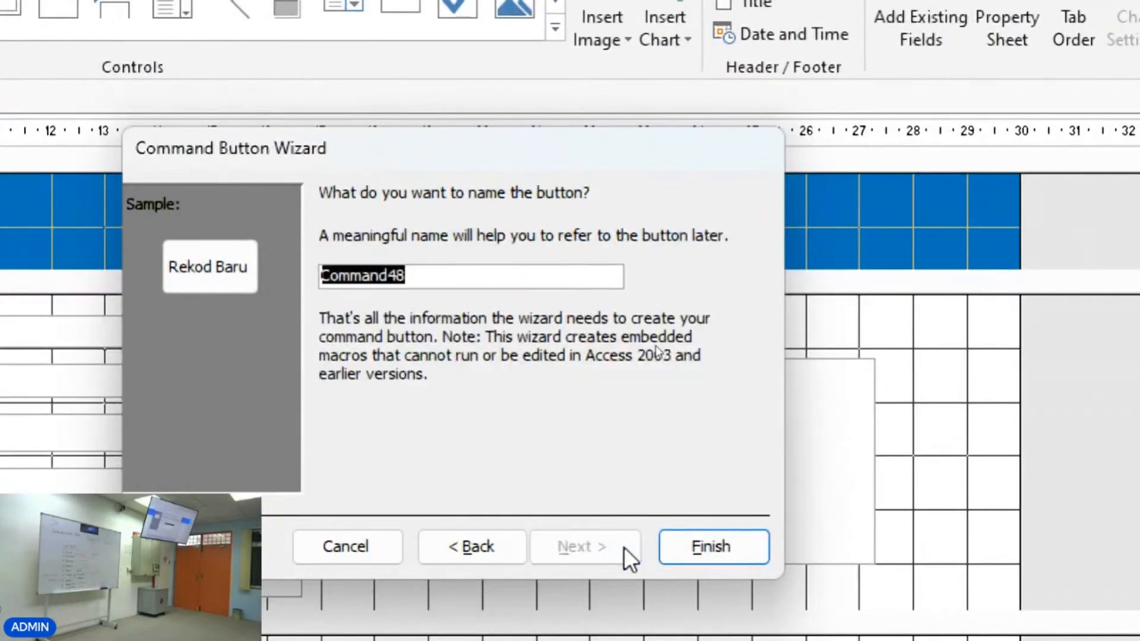
click(686, 547)
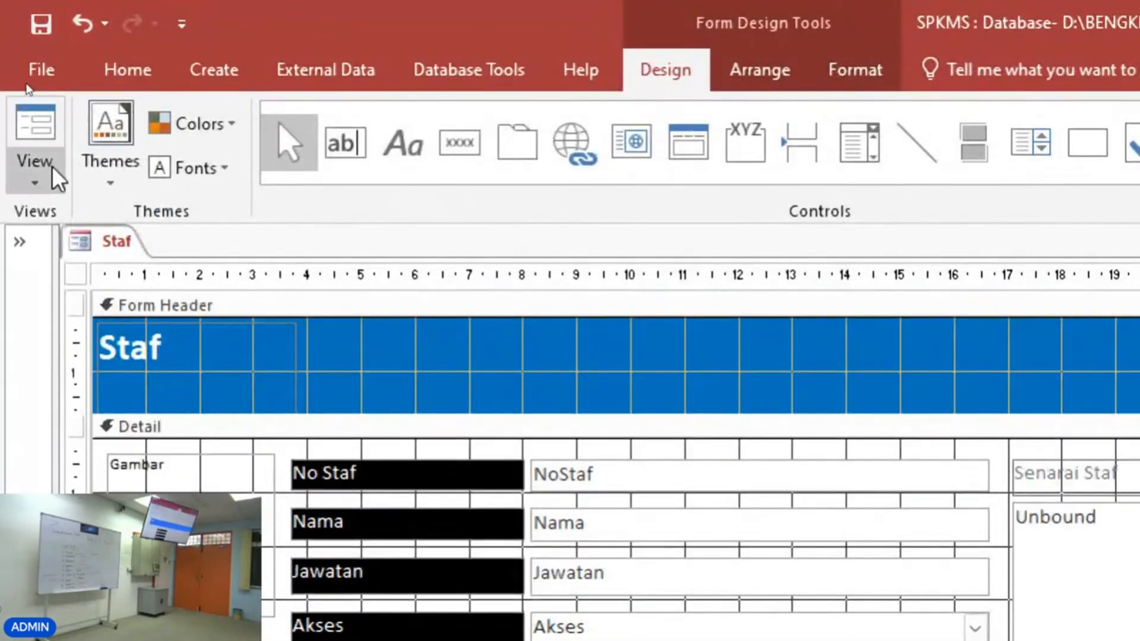
Switch to Form View and test the Rekod Baru button to open a new blank record.
click(52, 167)
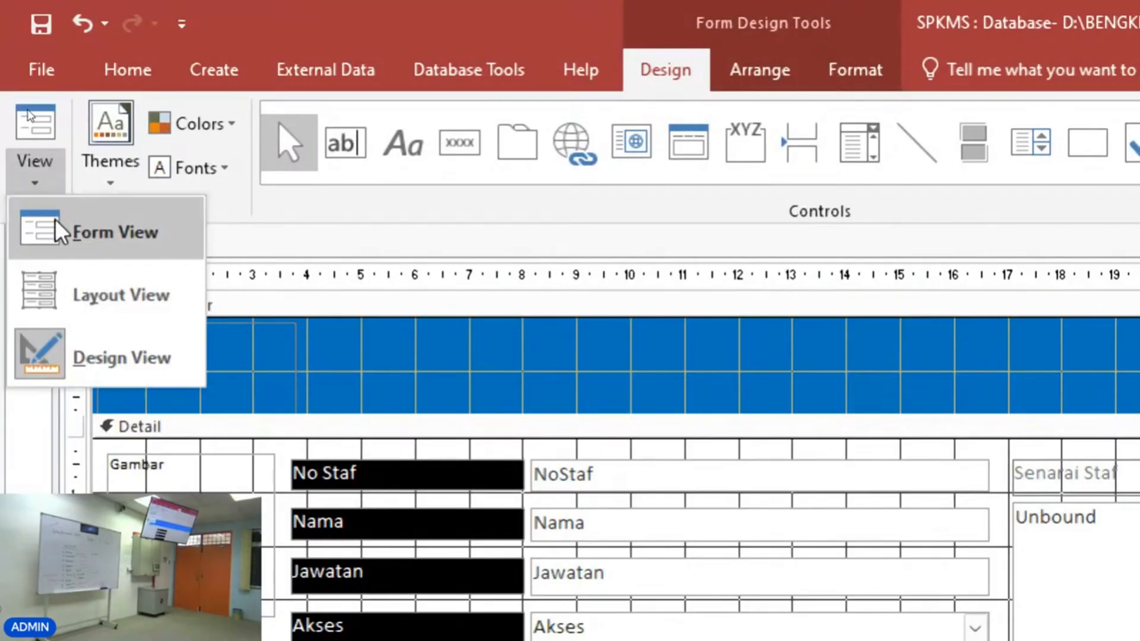
click(54, 220)
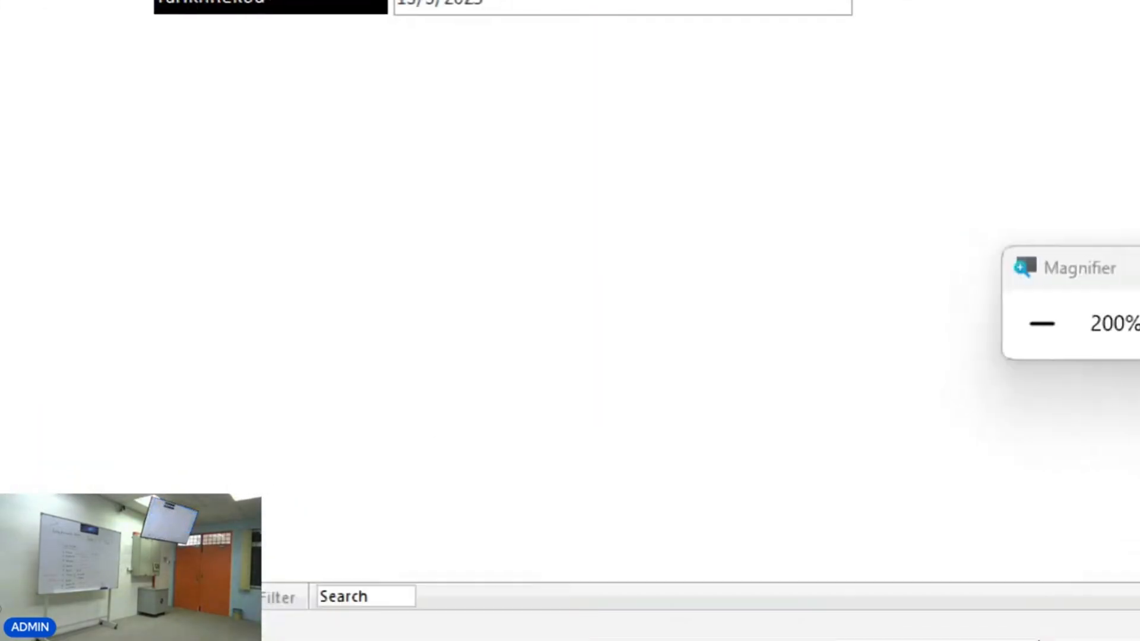
click(1021, 339)
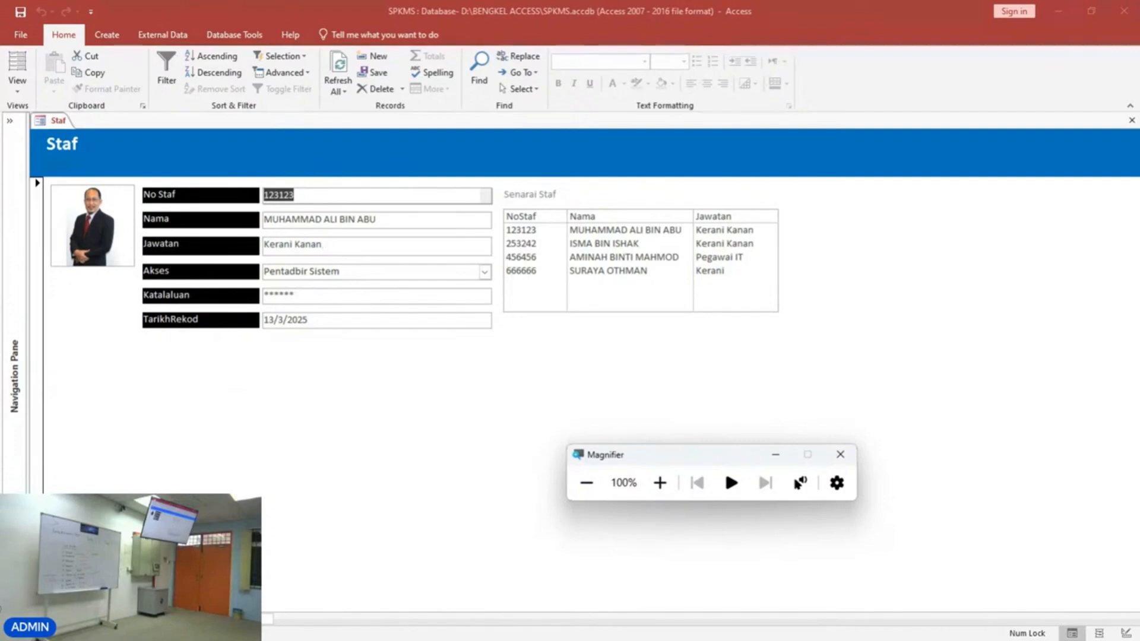
click(159, 619)
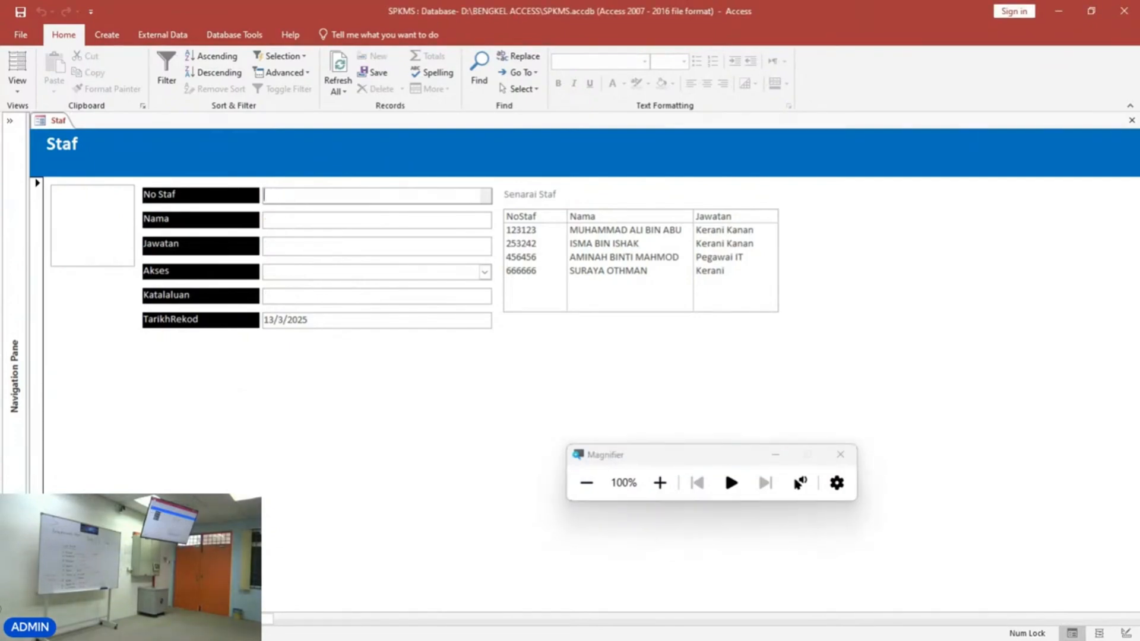
Return to Design View of the Staf form.
click(18, 90)
click(38, 173)
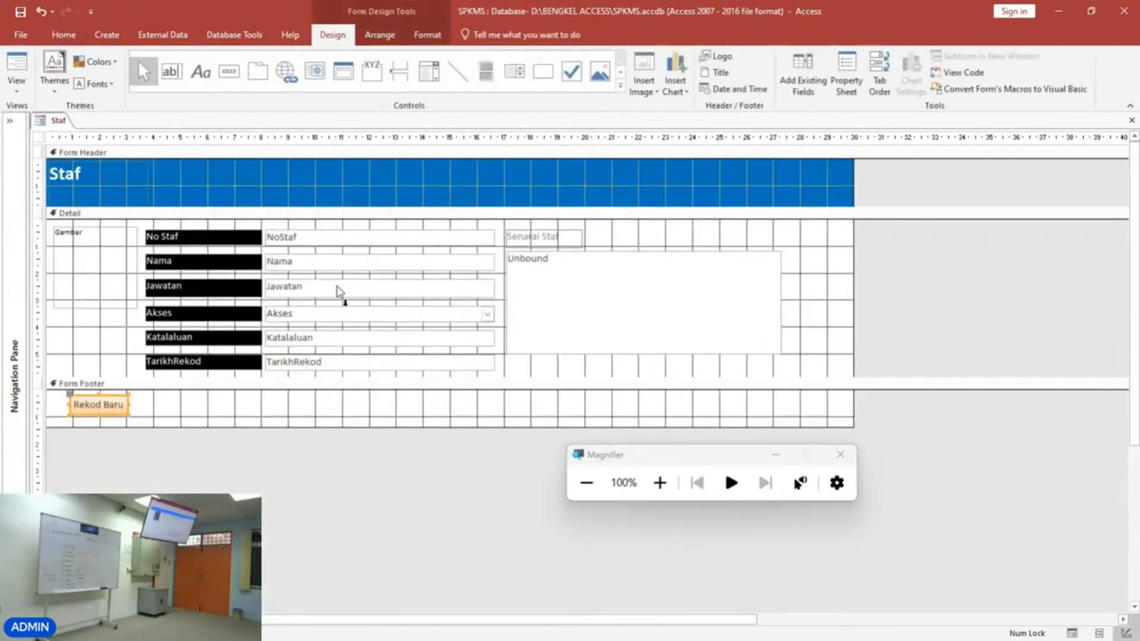
click(339, 419)
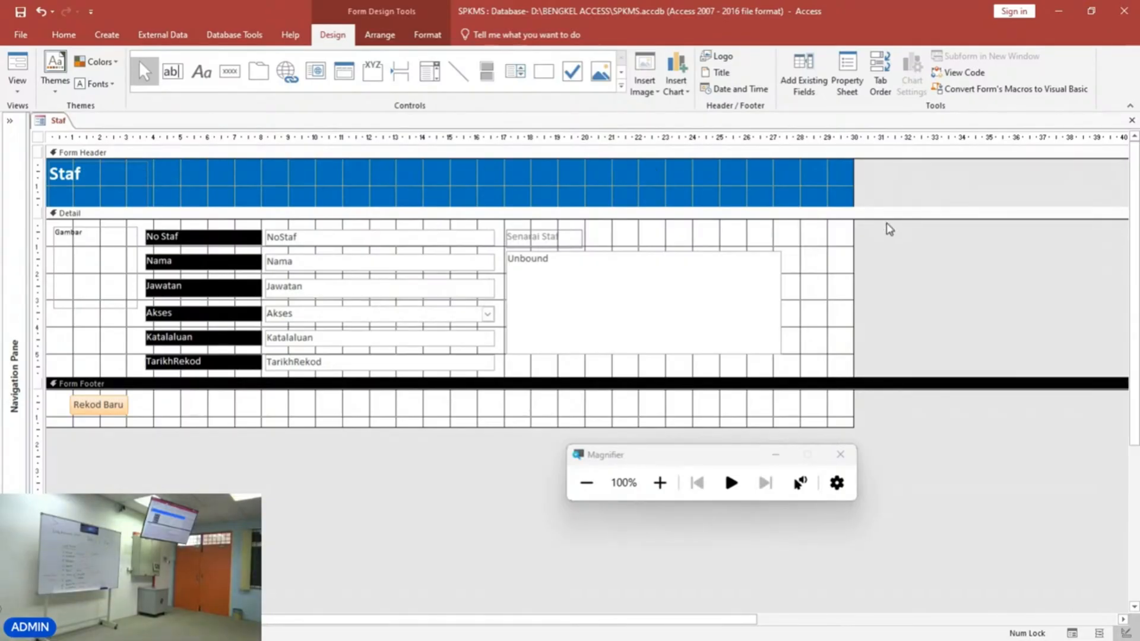
Select all controls in the Detail section and set their font to Arial and font colour to Automatic.
drag(877, 224, 185, 357)
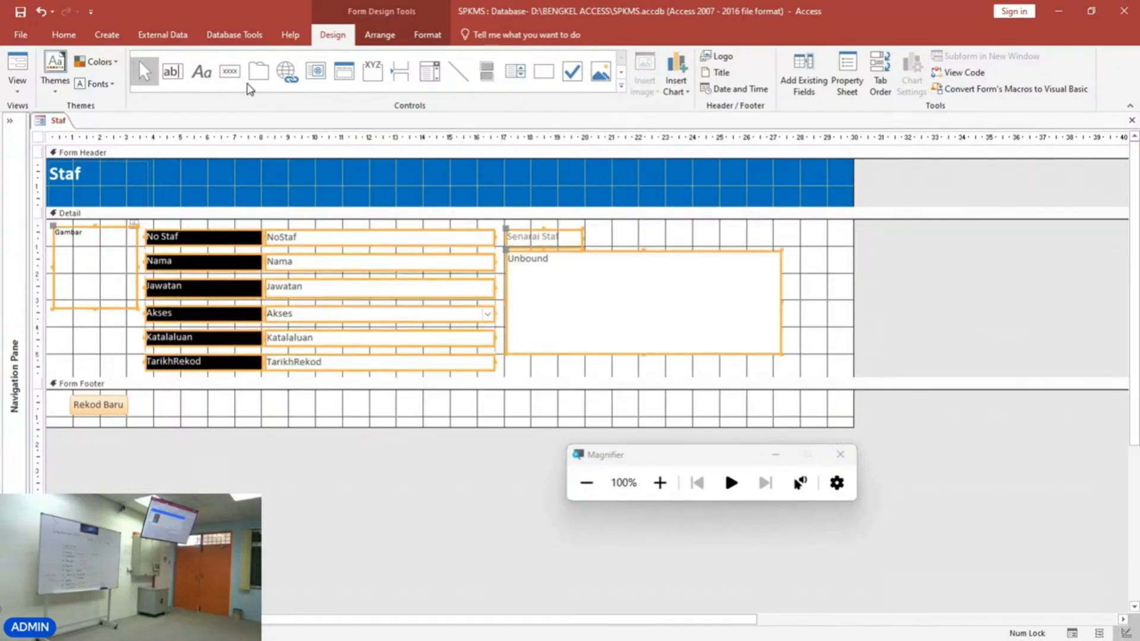
click(418, 36)
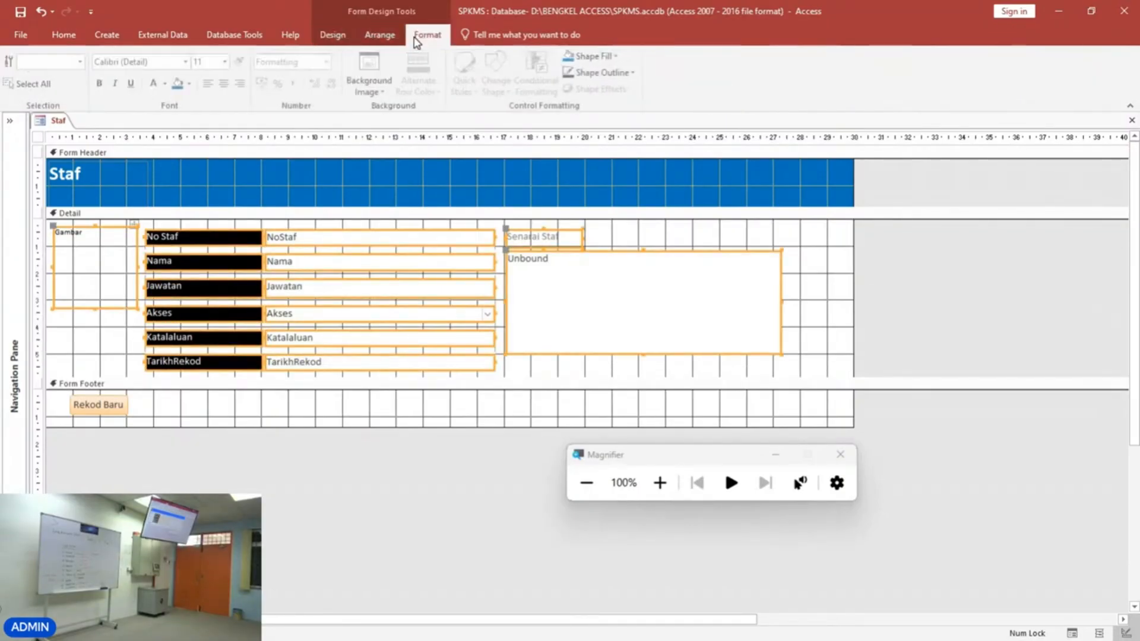
click(187, 62)
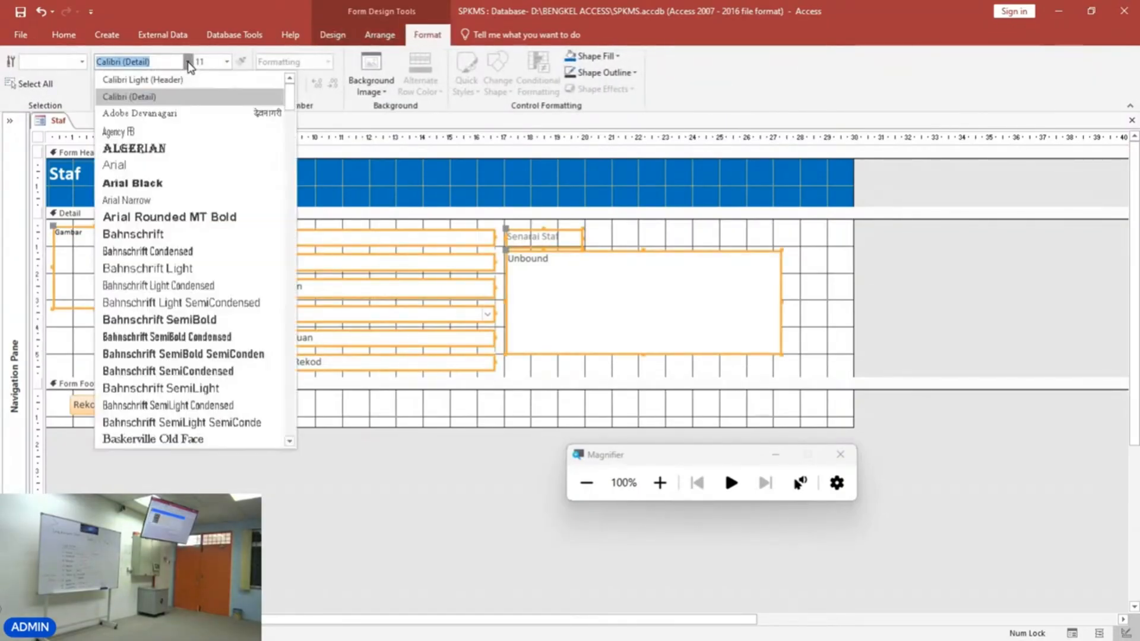
click(180, 166)
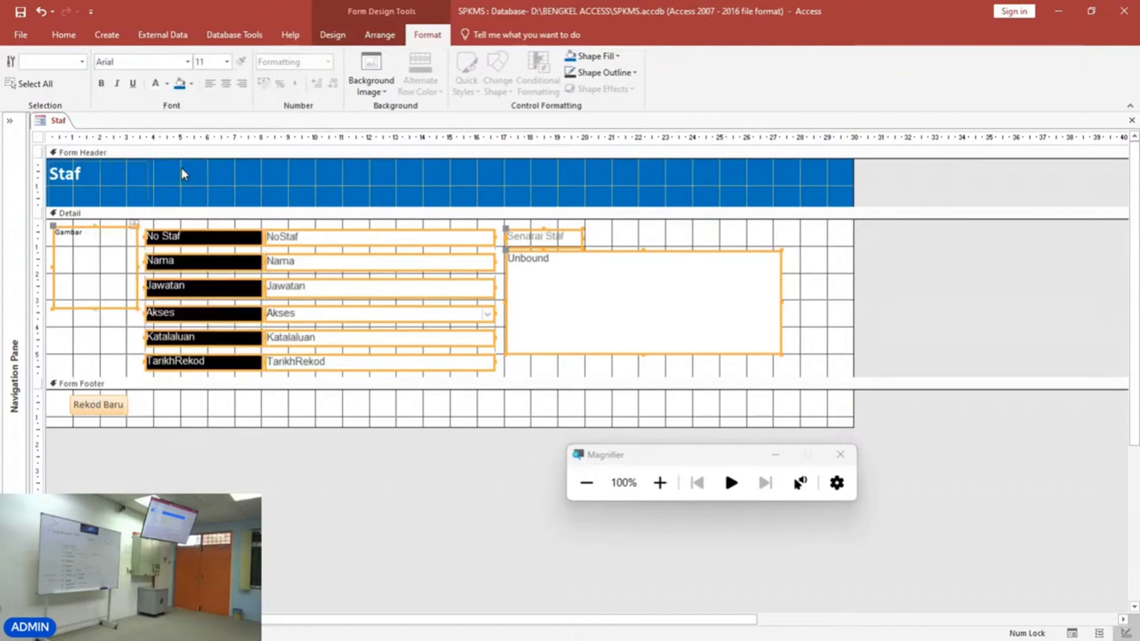
click(227, 62)
click(212, 119)
click(165, 84)
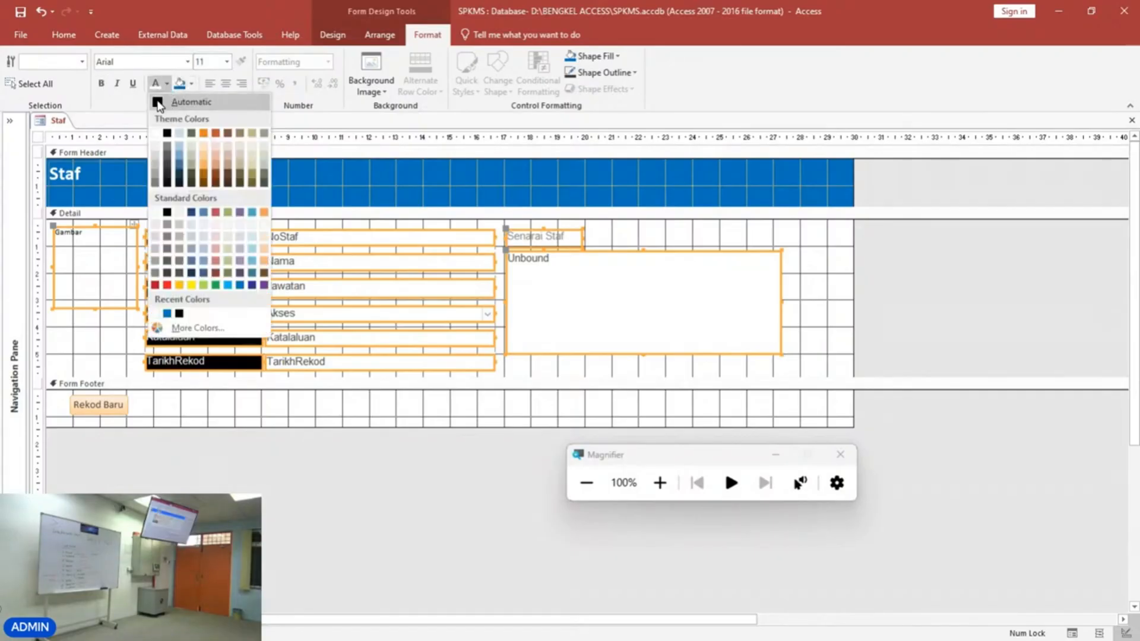
click(160, 106)
Set the Rekod Baru button's font to Arial and widen the button slightly.
click(652, 243)
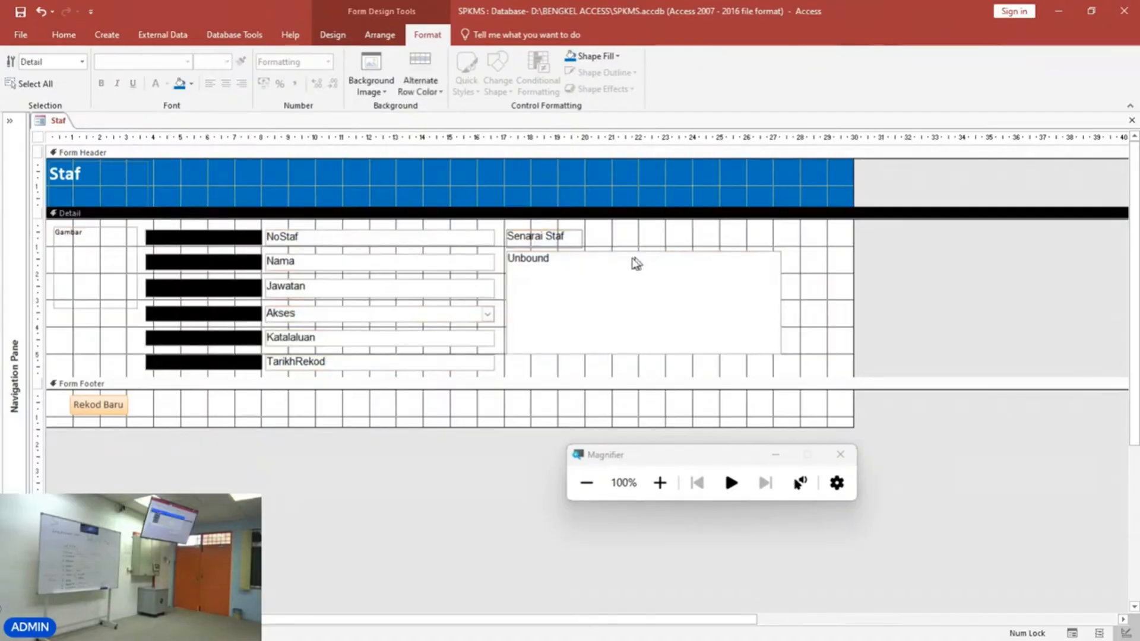
click(115, 410)
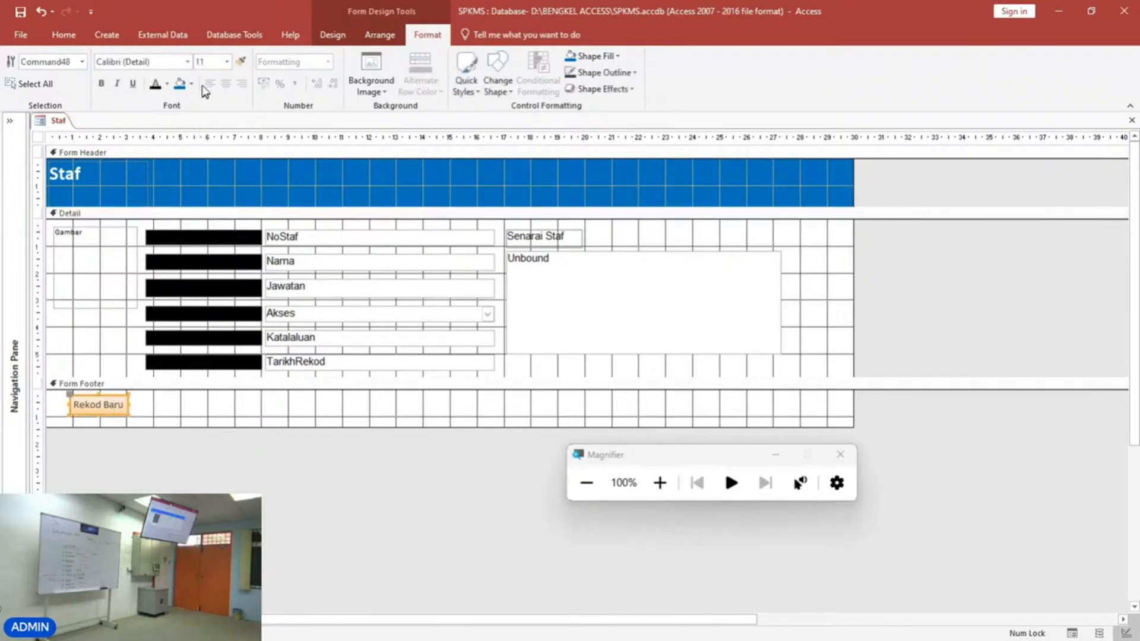
click(188, 62)
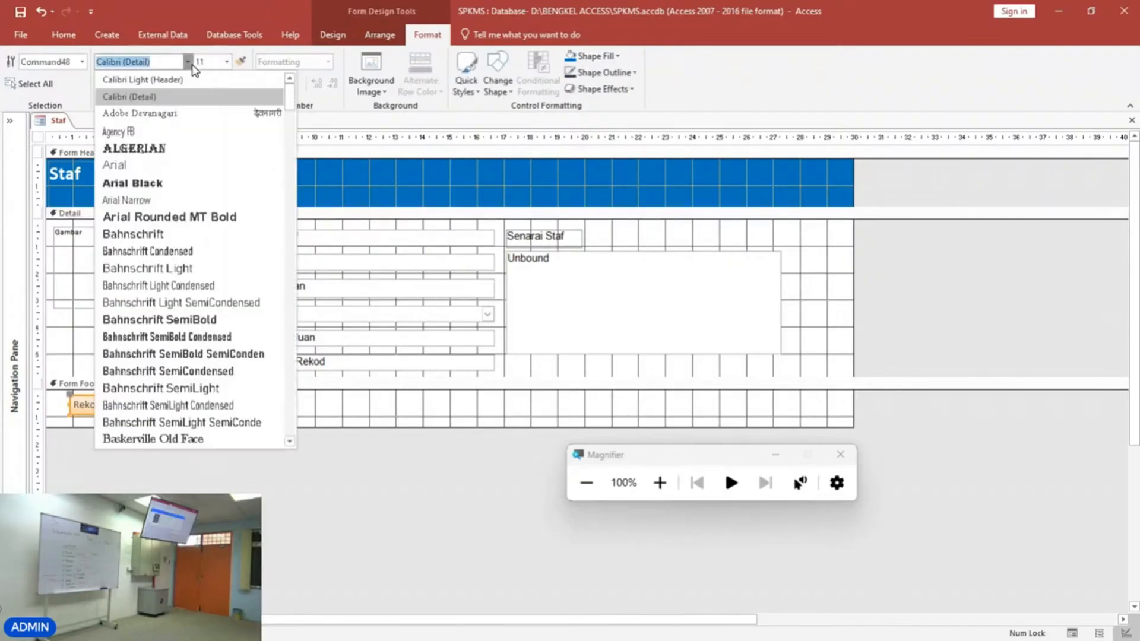
click(161, 163)
mouse_move(129, 405)
mouse_down()
mouse_move(145, 405)
mouse_move(135, 409)
mouse_up()
click(185, 421)
click(154, 415)
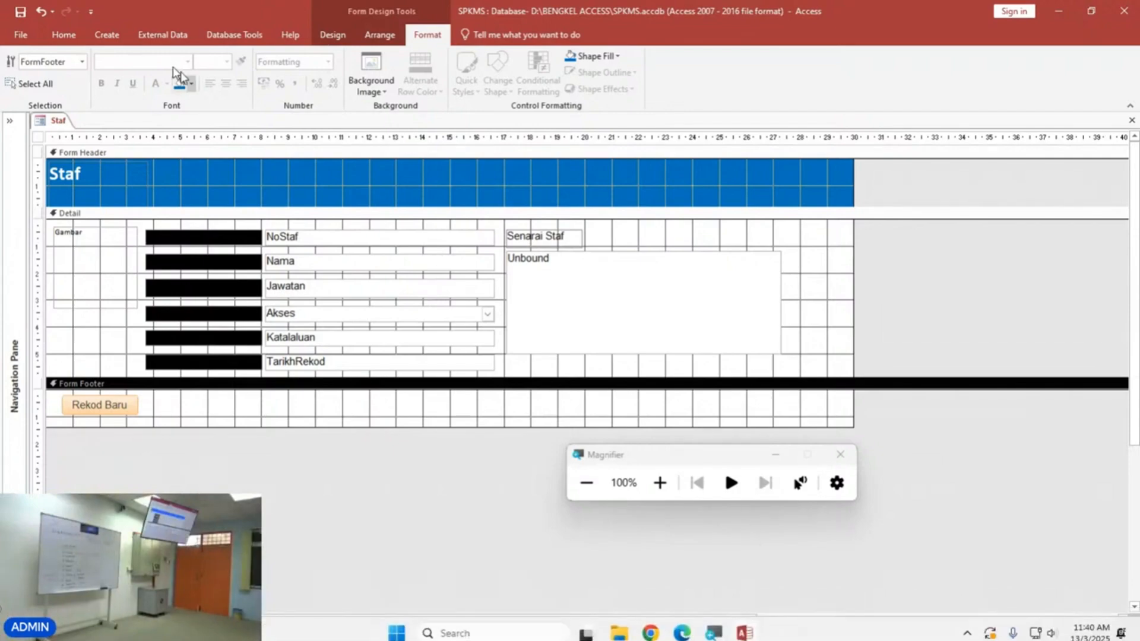
click(332, 34)
click(230, 71)
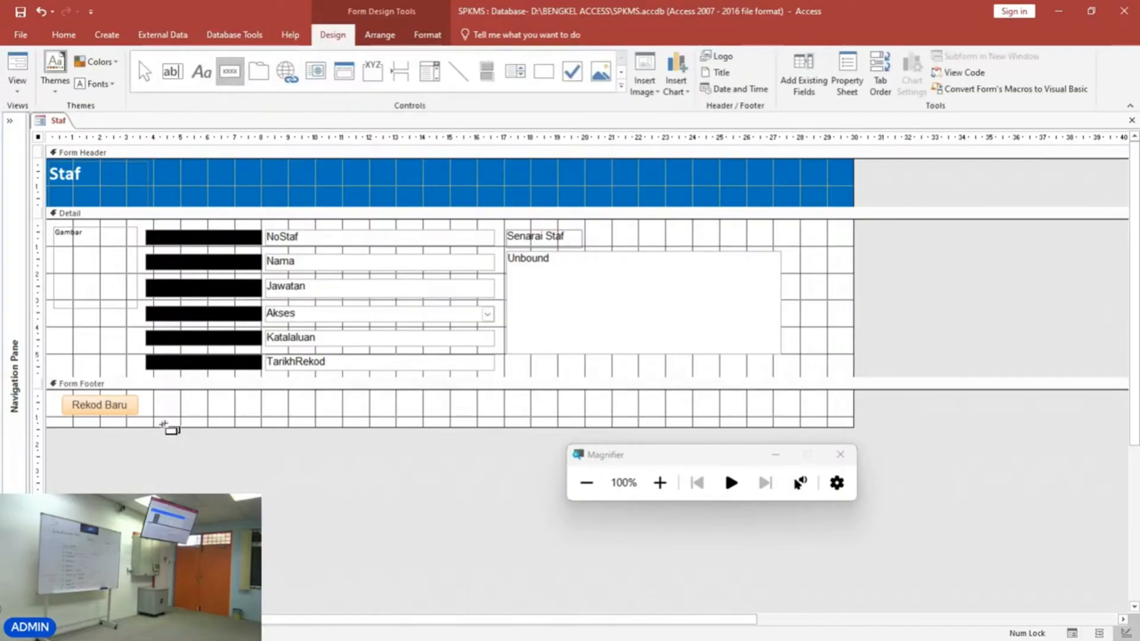
drag(146, 397, 221, 418)
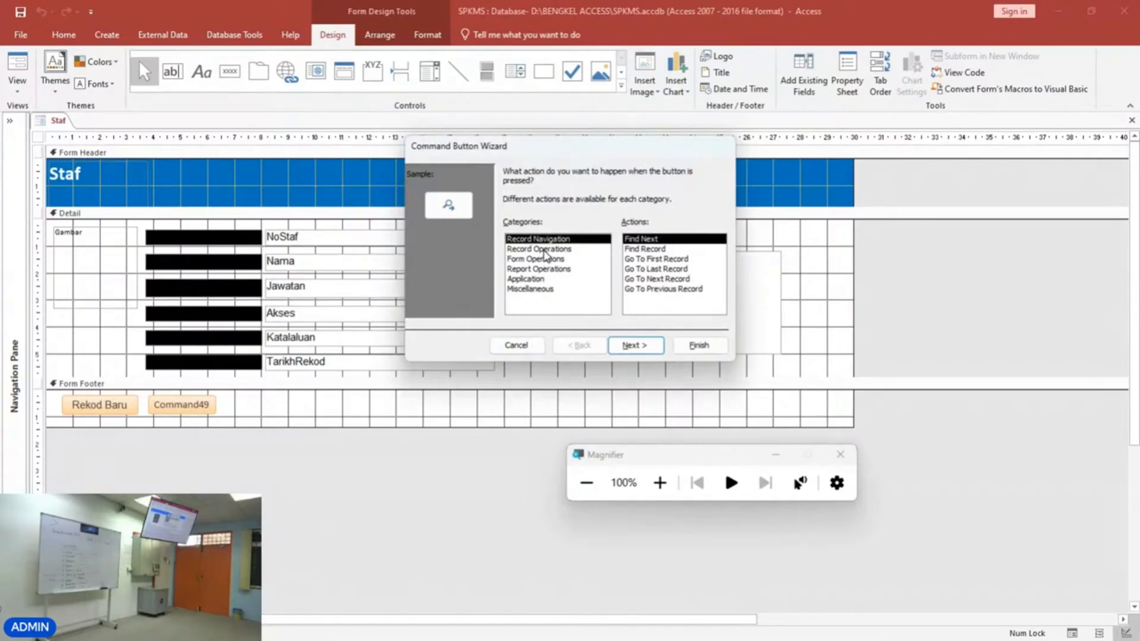
click(545, 251)
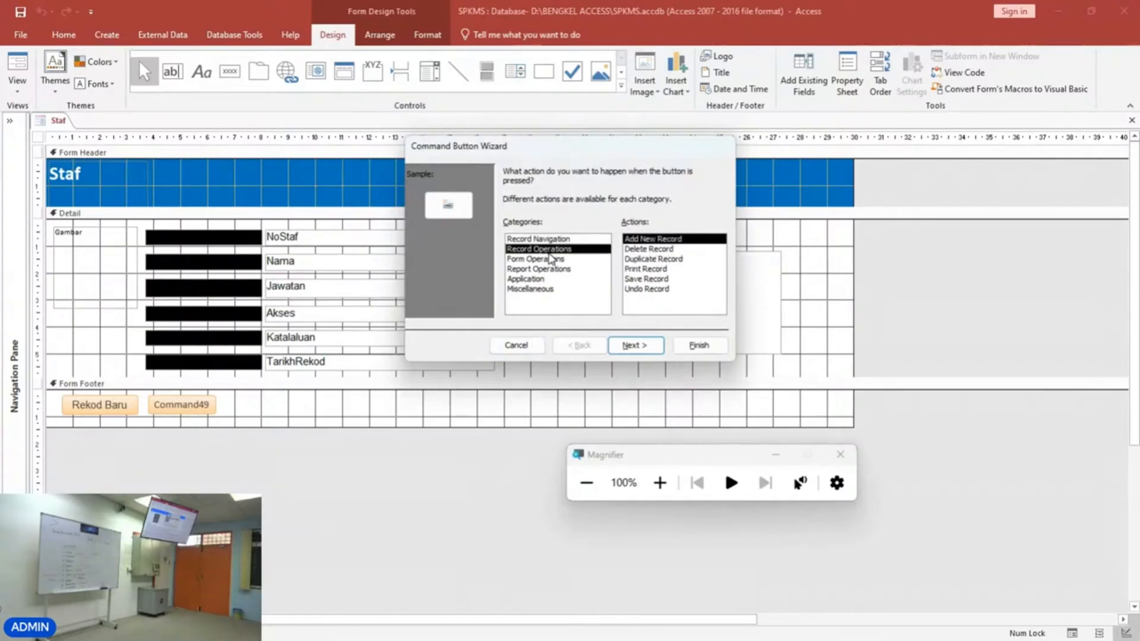
click(630, 281)
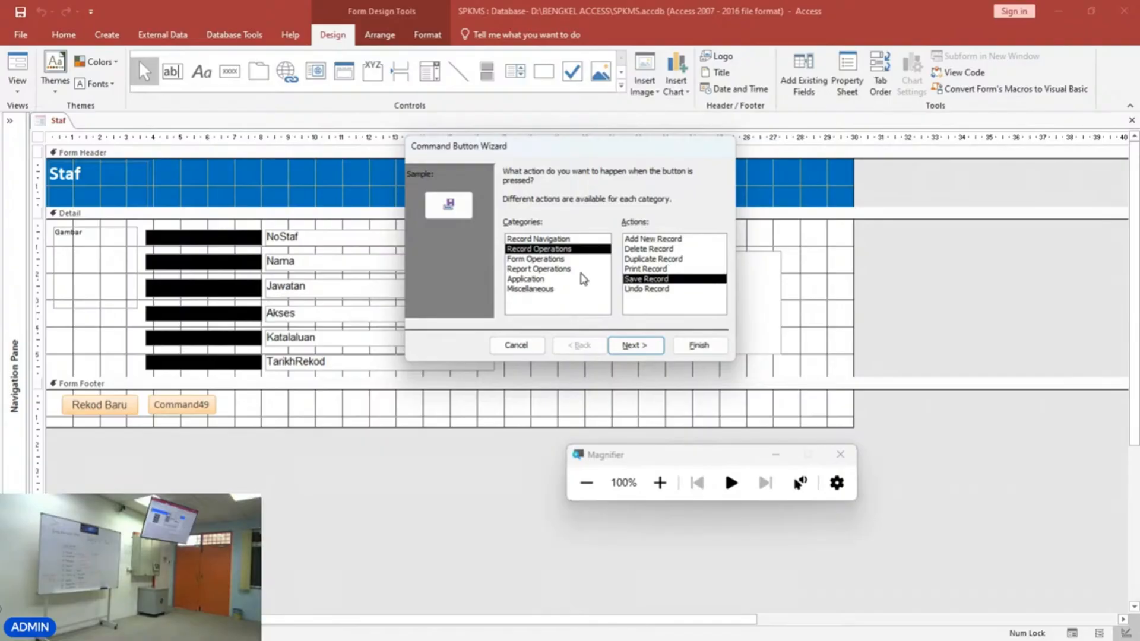
click(659, 483)
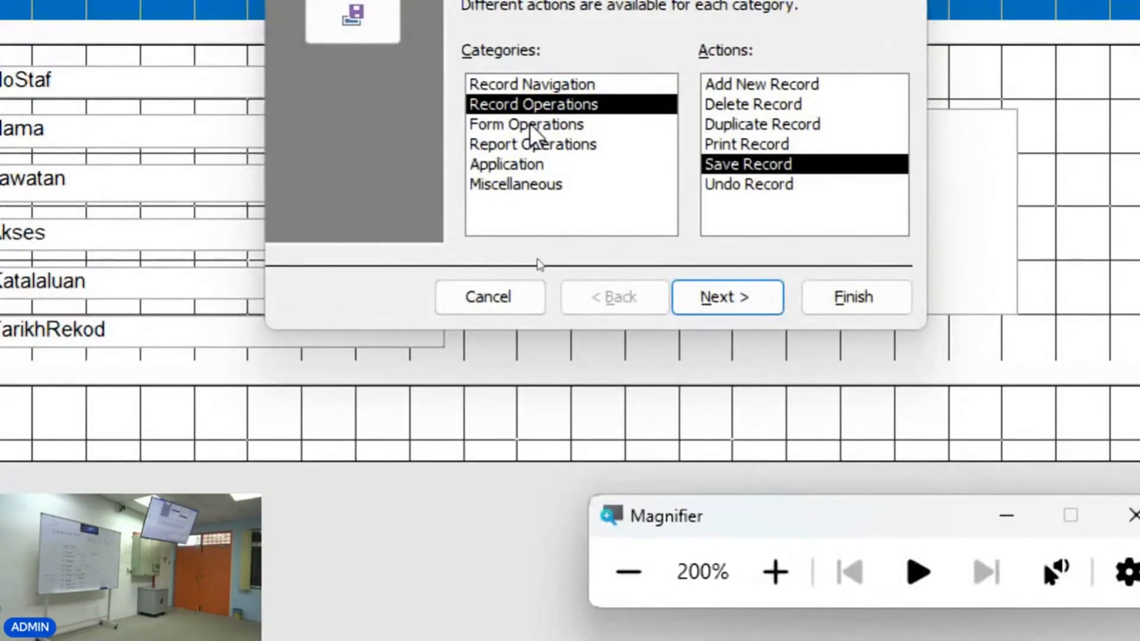
click(530, 123)
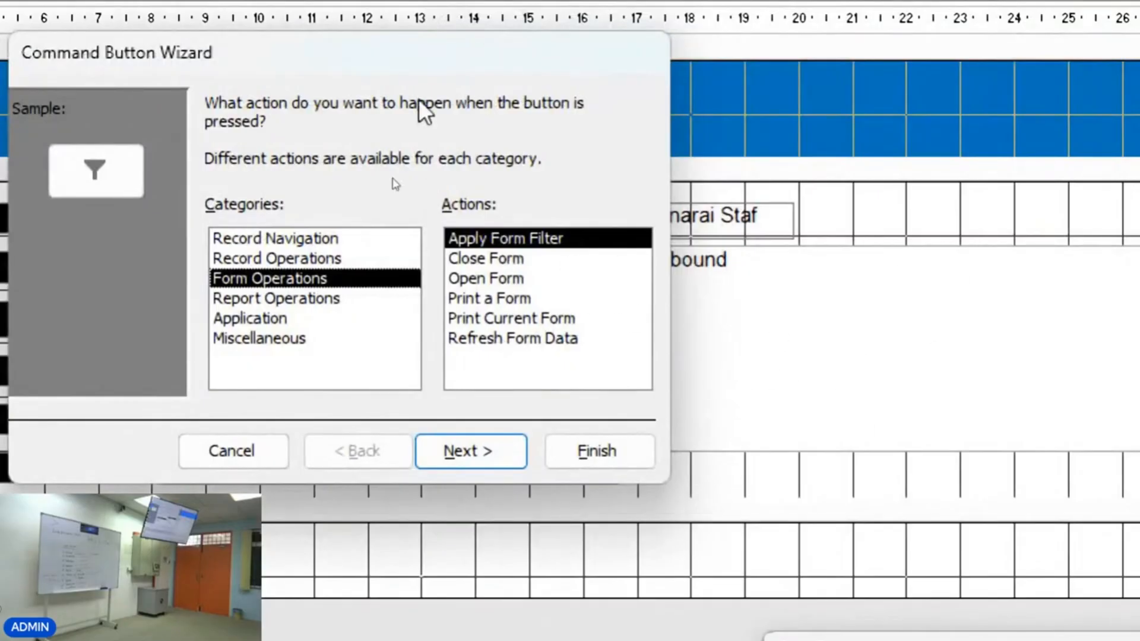
drag(305, 69, 641, 62)
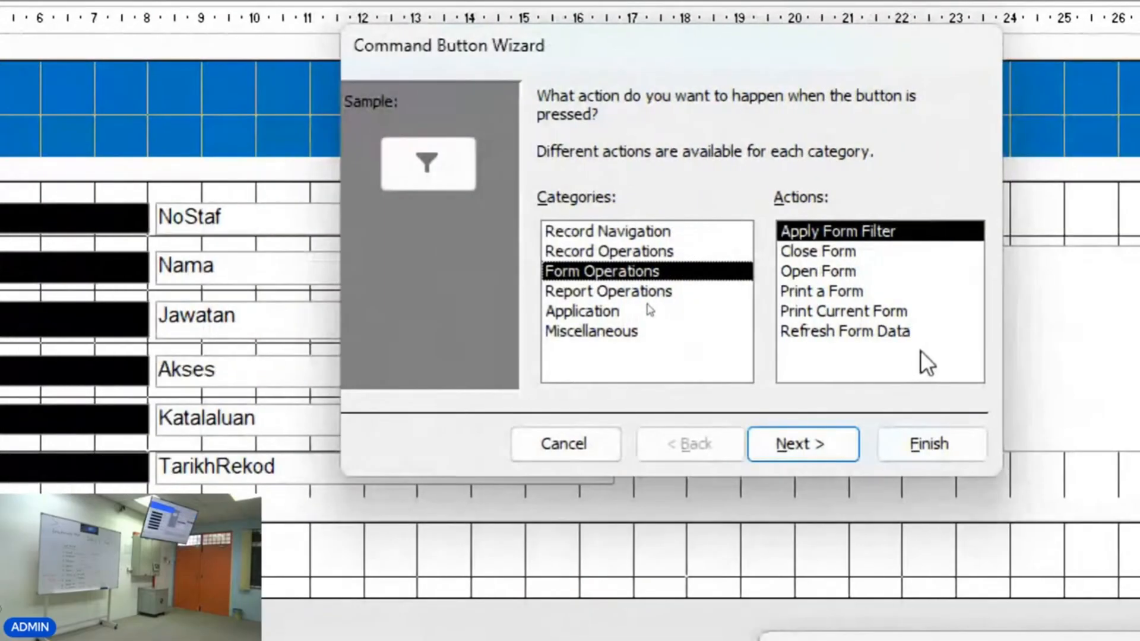
click(898, 333)
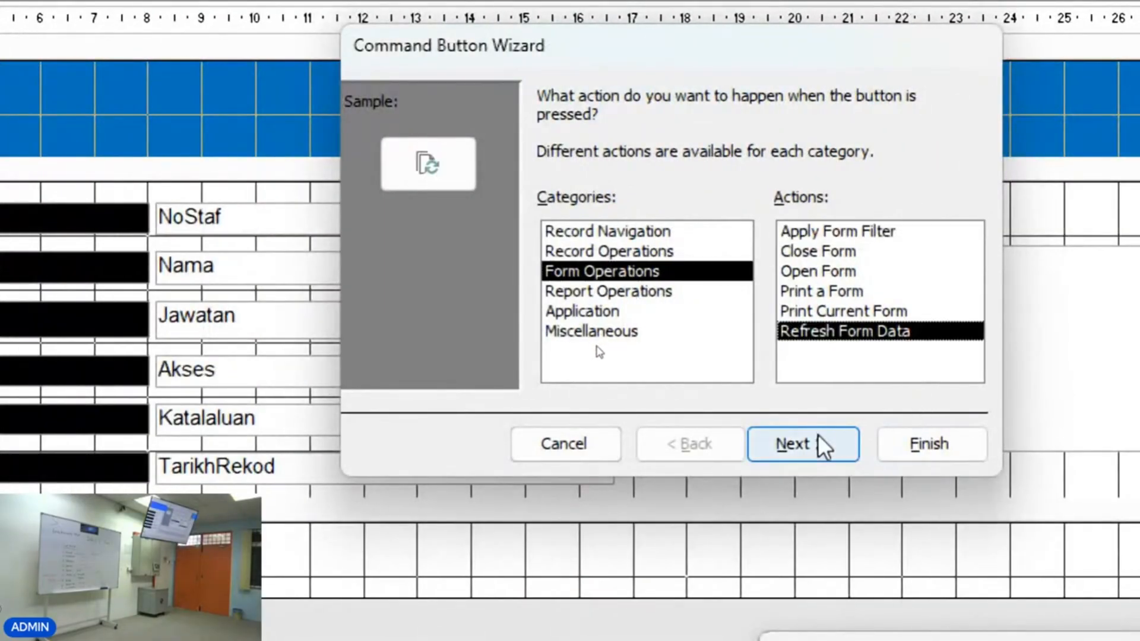
click(562, 467)
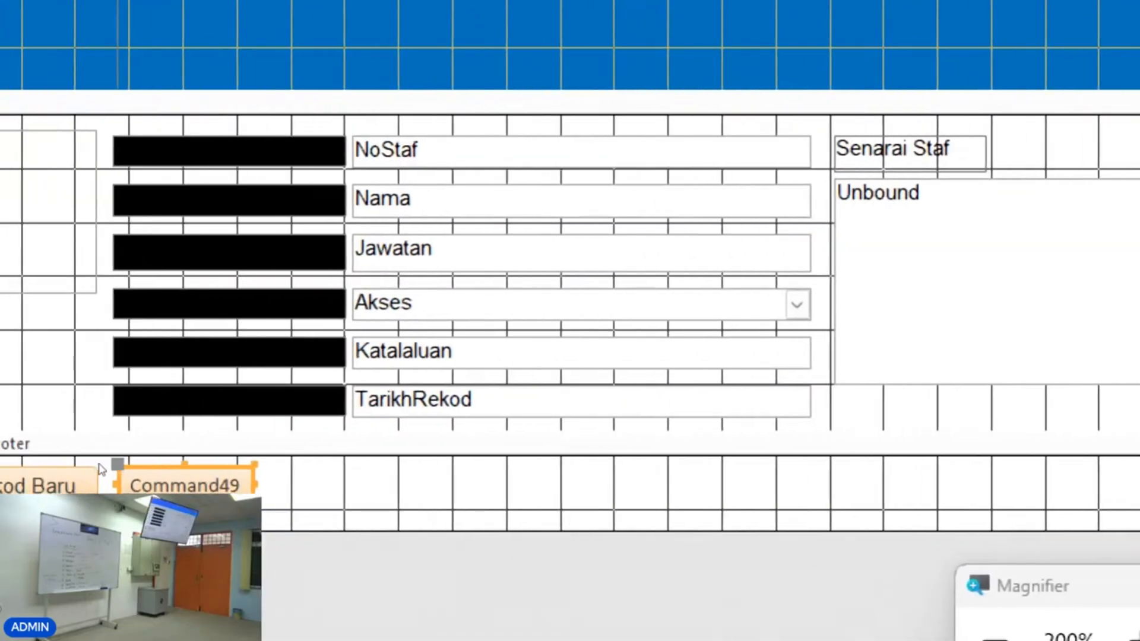
key(Delete)
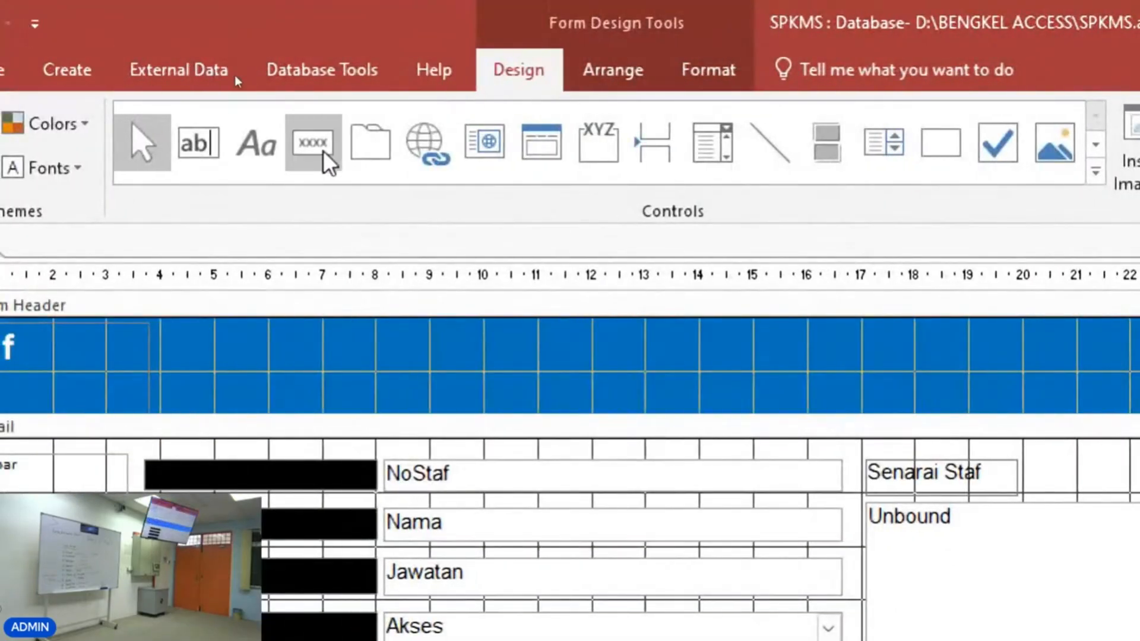
Draw a new footer button with the Command Button Wizard, choosing Form Operations > Refresh Form Data and the text Simpan Rekod.
click(326, 150)
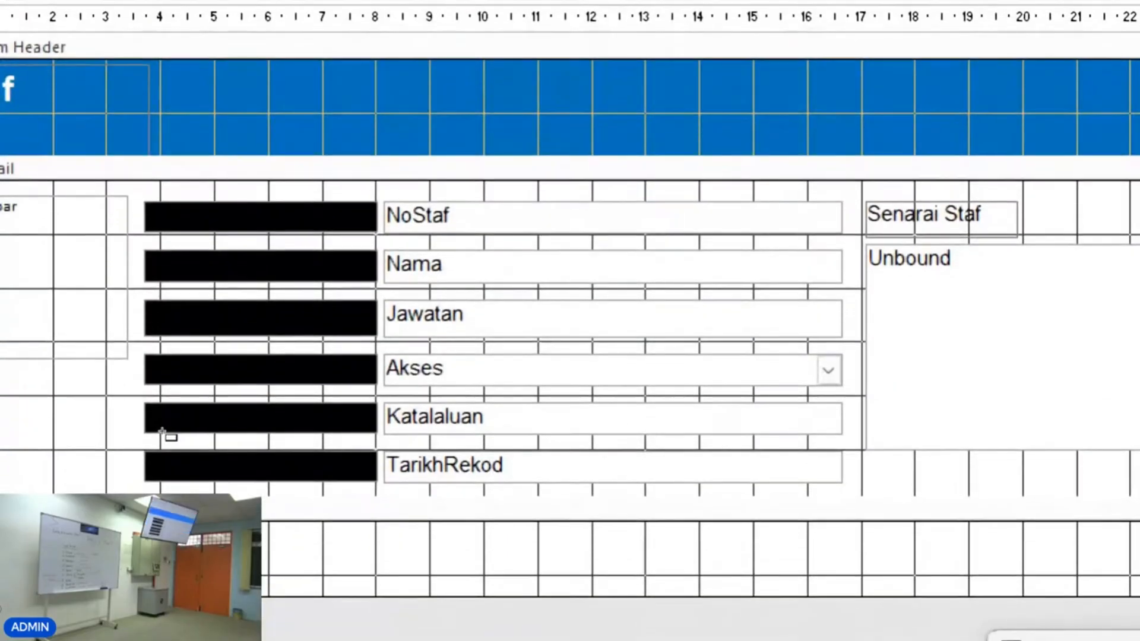
drag(176, 537, 274, 572)
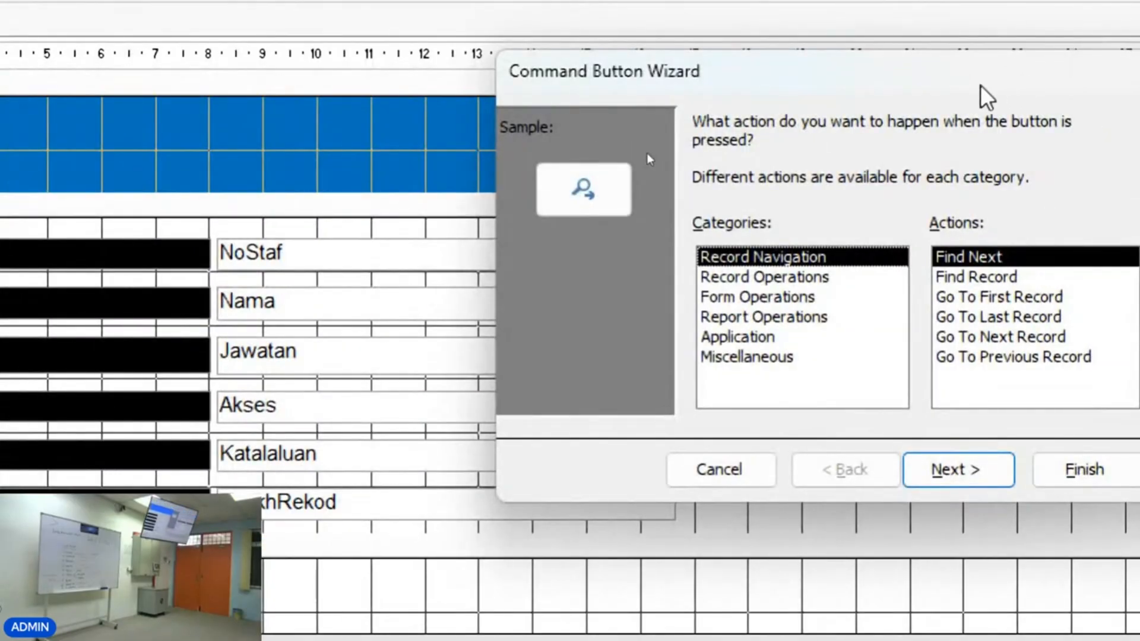
drag(981, 85, 690, 49)
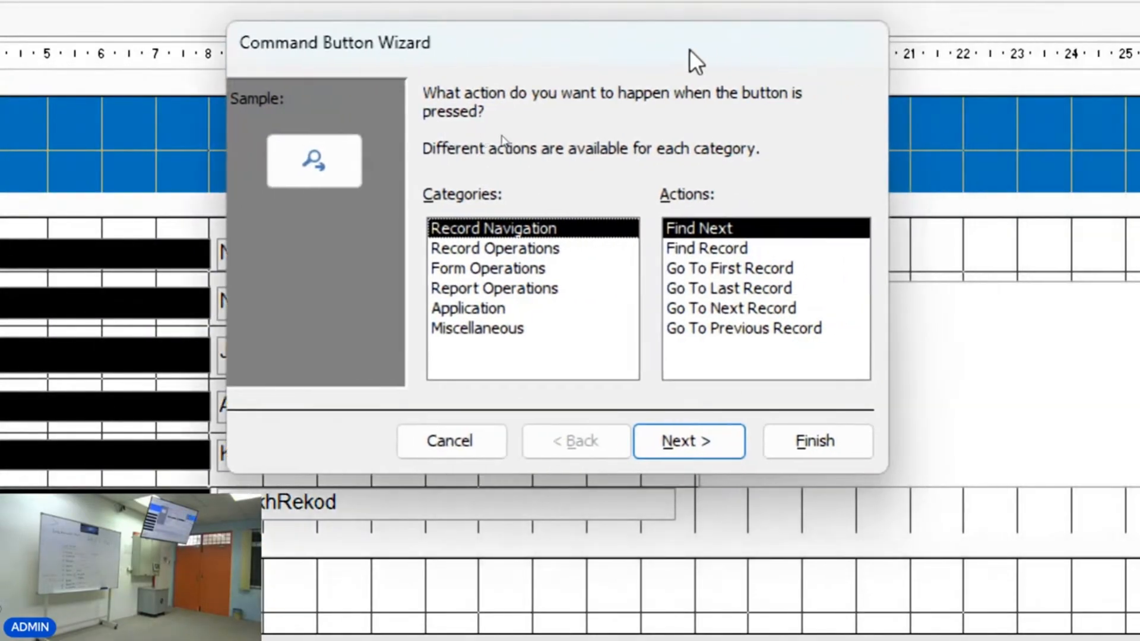
click(500, 270)
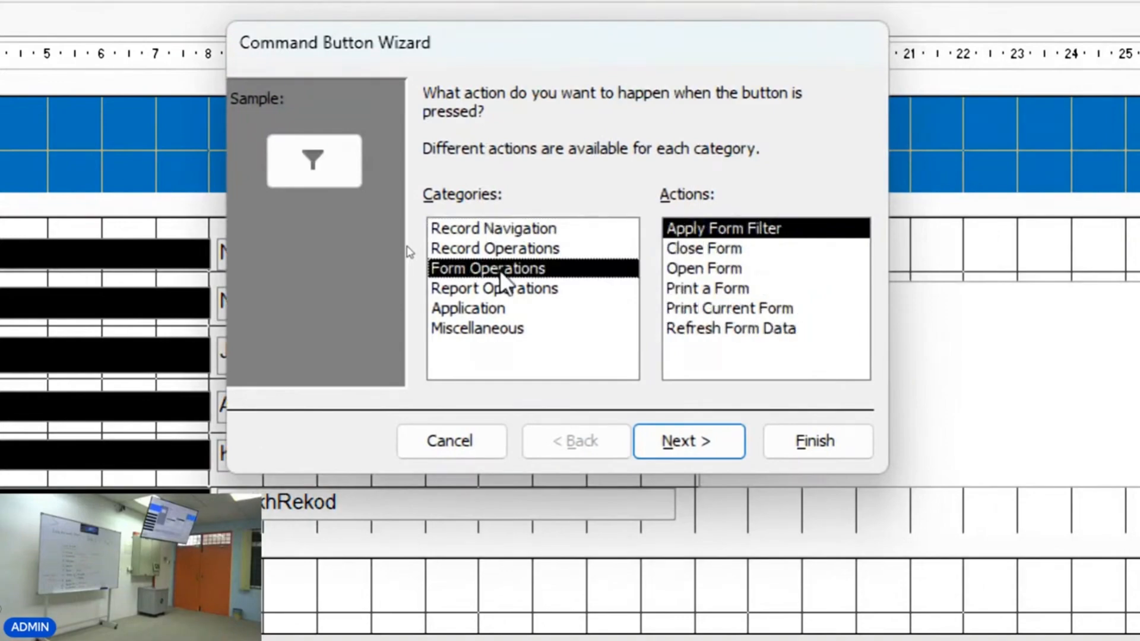
click(710, 329)
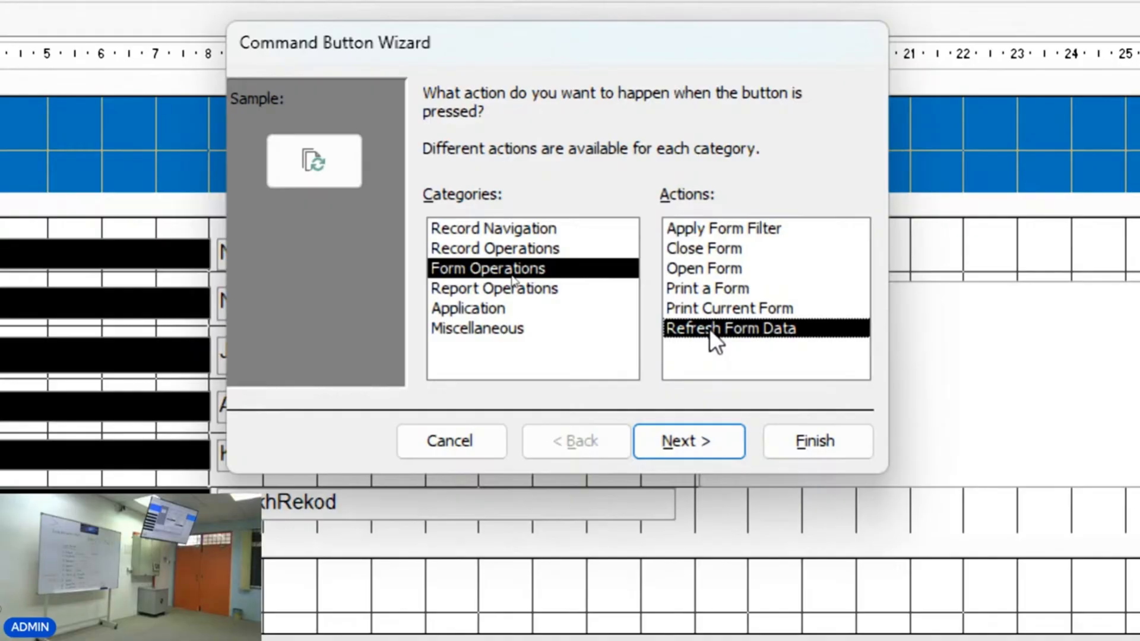
click(737, 450)
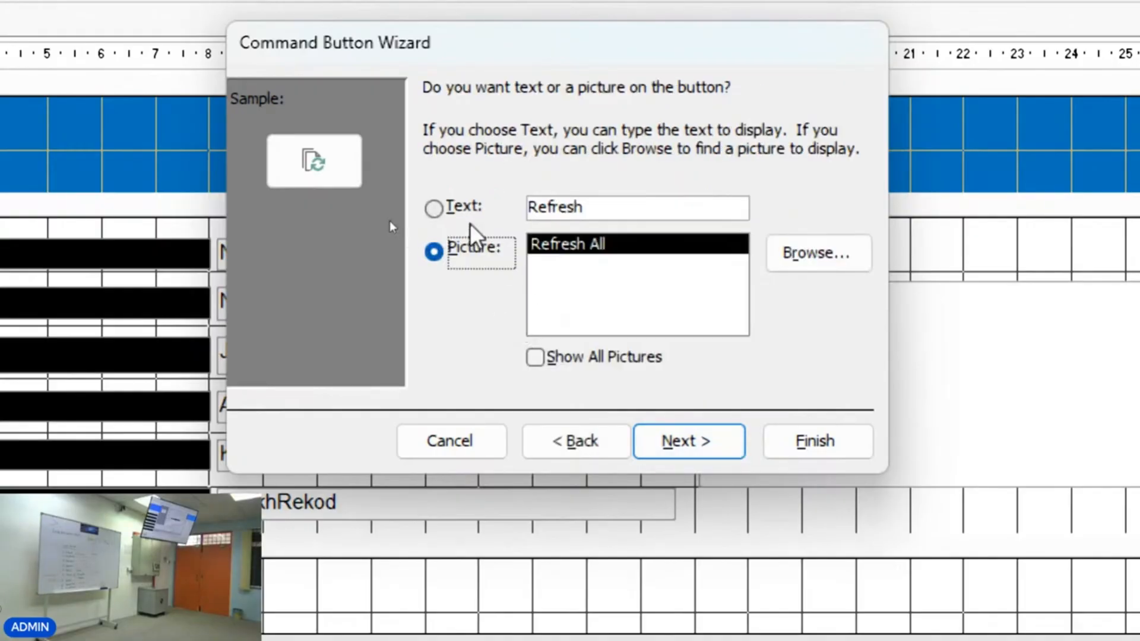
click(463, 208)
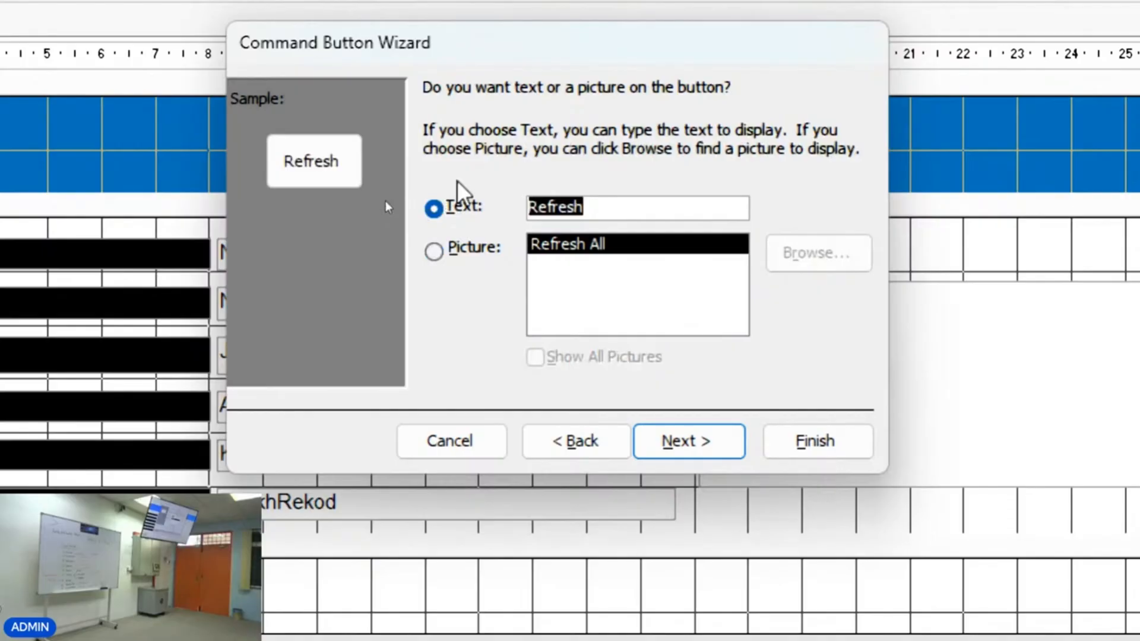
text(Si)
text(mpan)
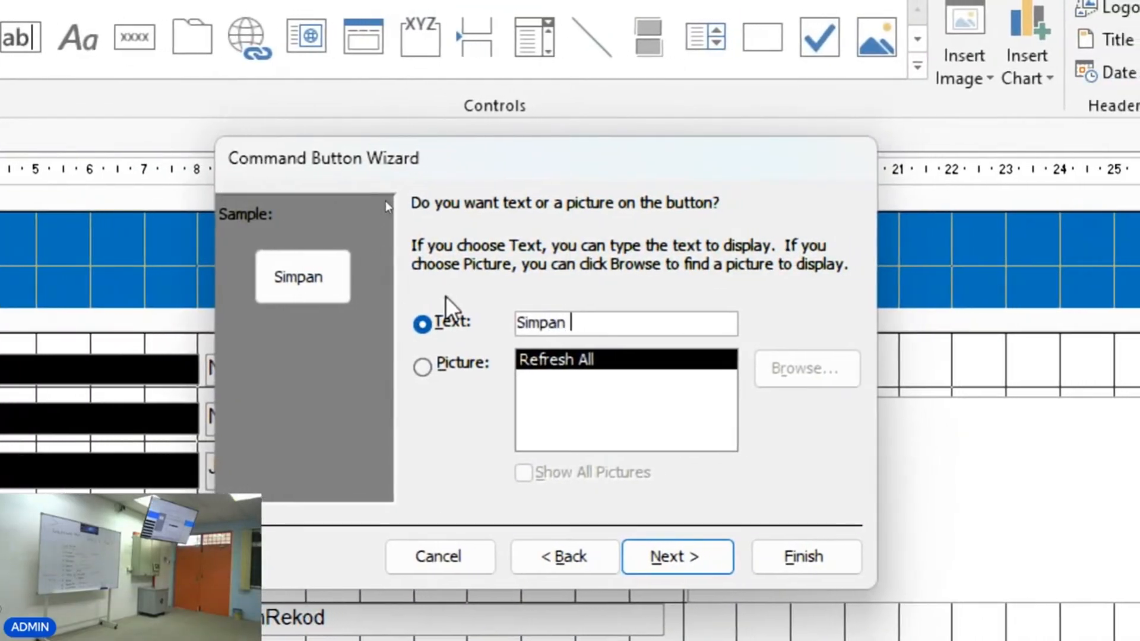
text( Reko)
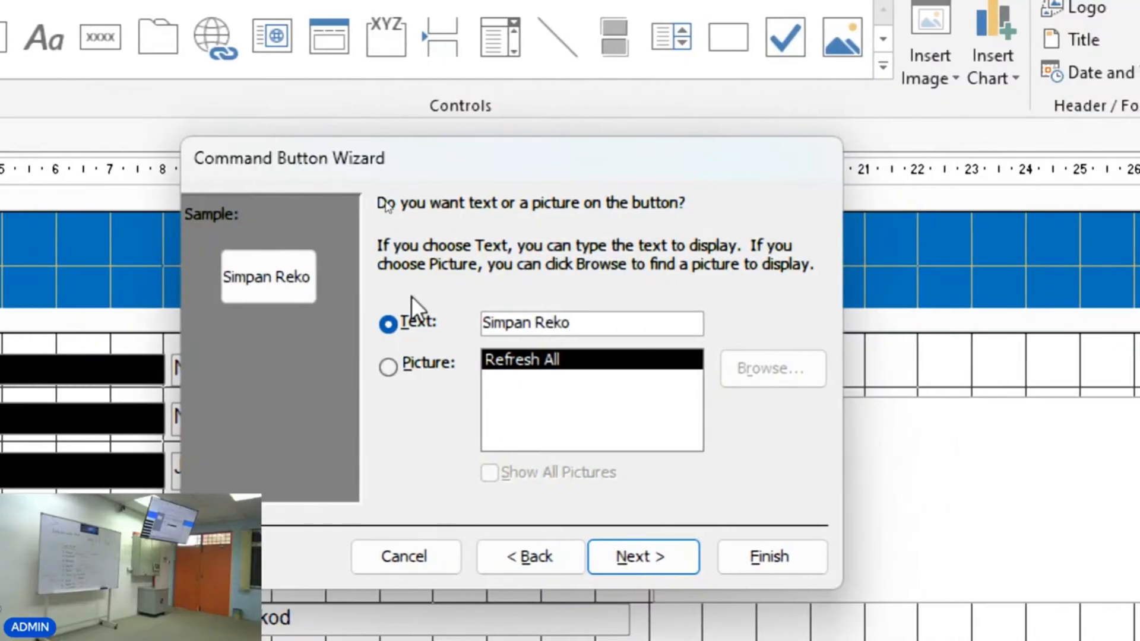
text(d)
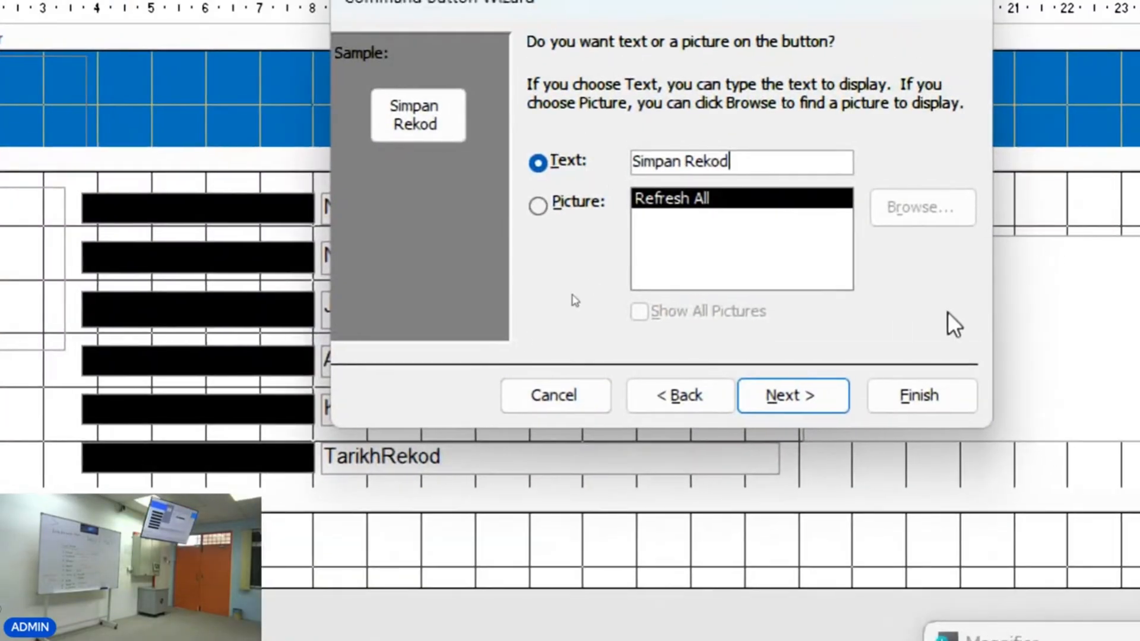
click(829, 402)
click(911, 400)
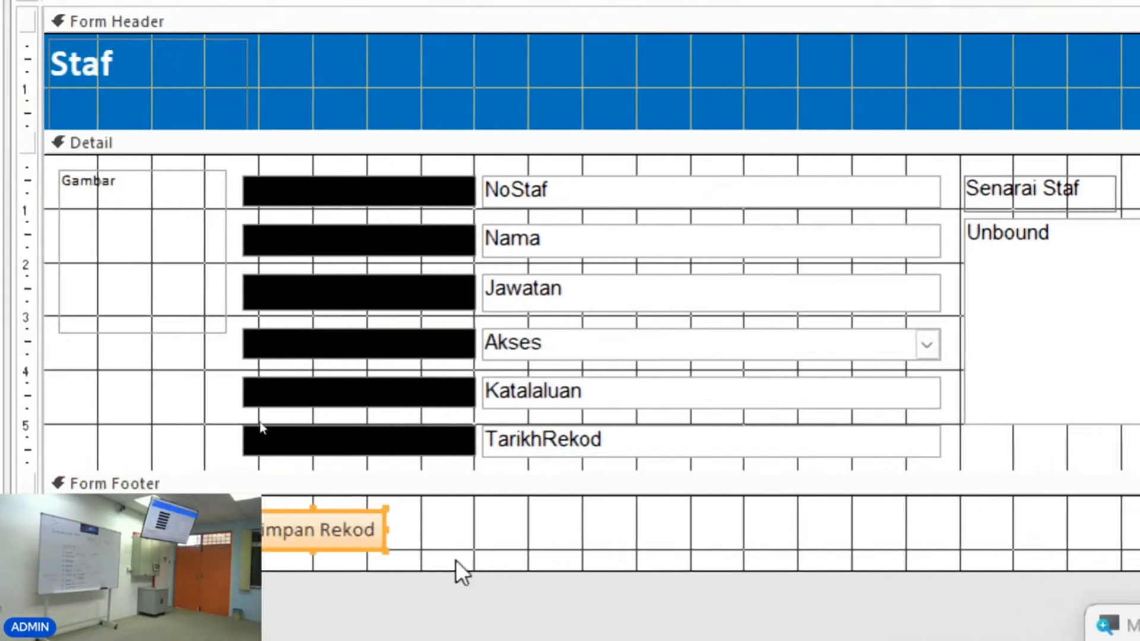
Switch to Form View to check the Simpan Rekod button, then return to Design View.
click(430, 557)
click(315, 537)
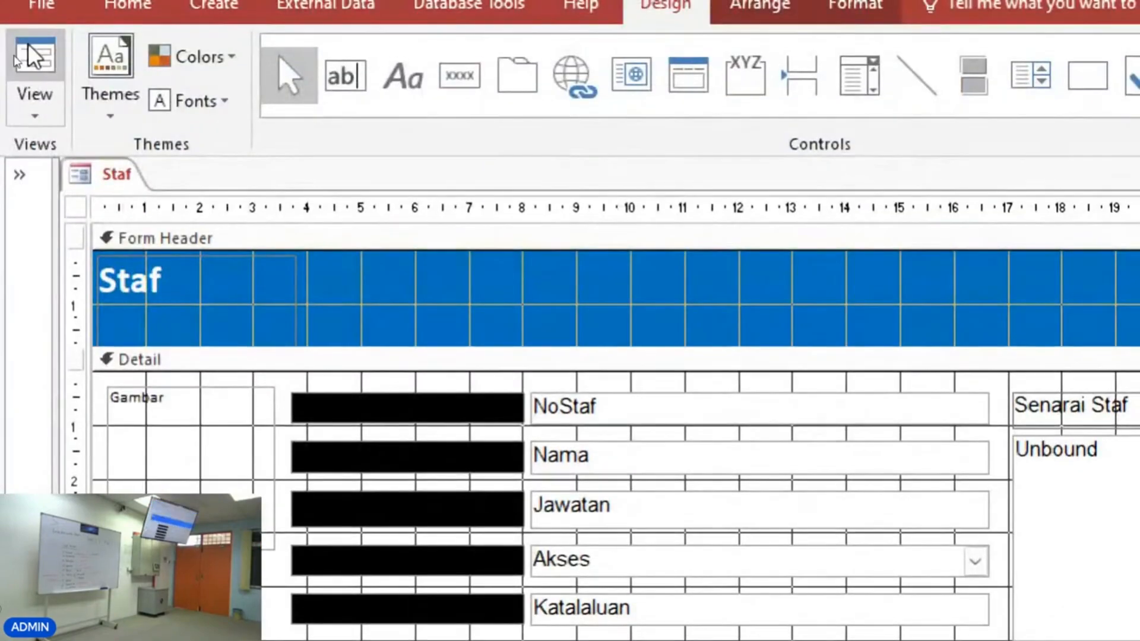
click(33, 60)
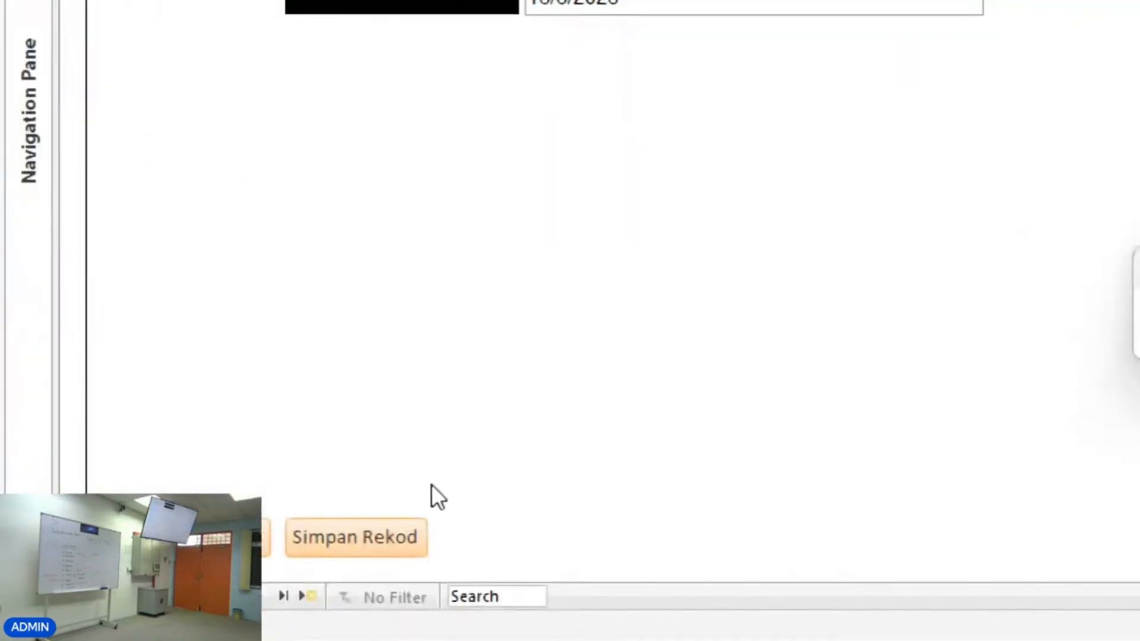
click(636, 374)
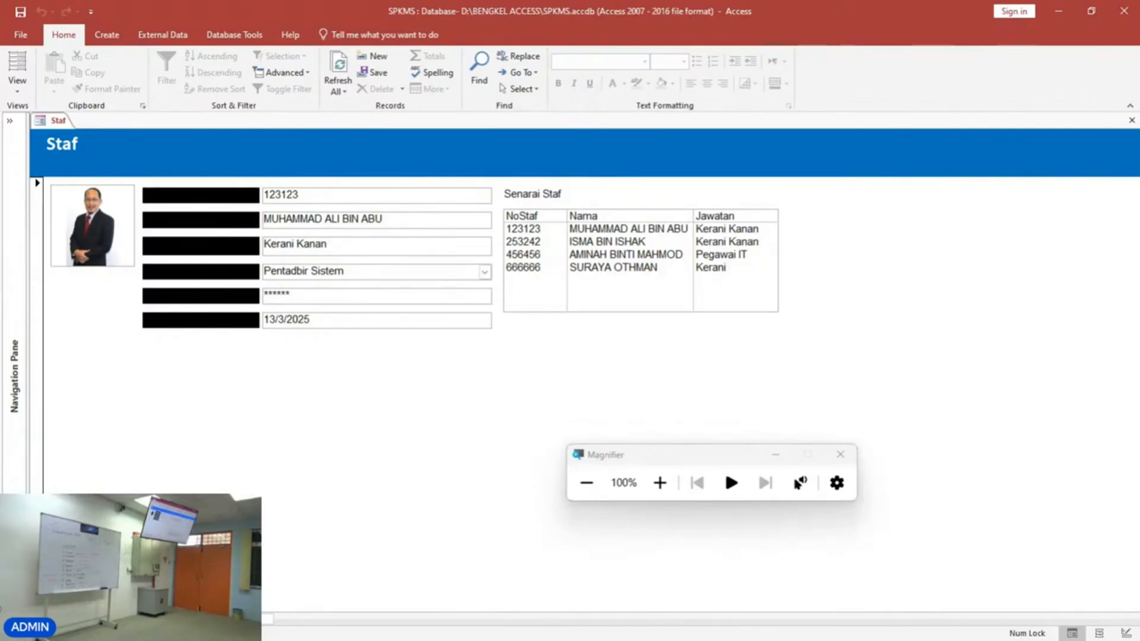
click(19, 89)
click(38, 175)
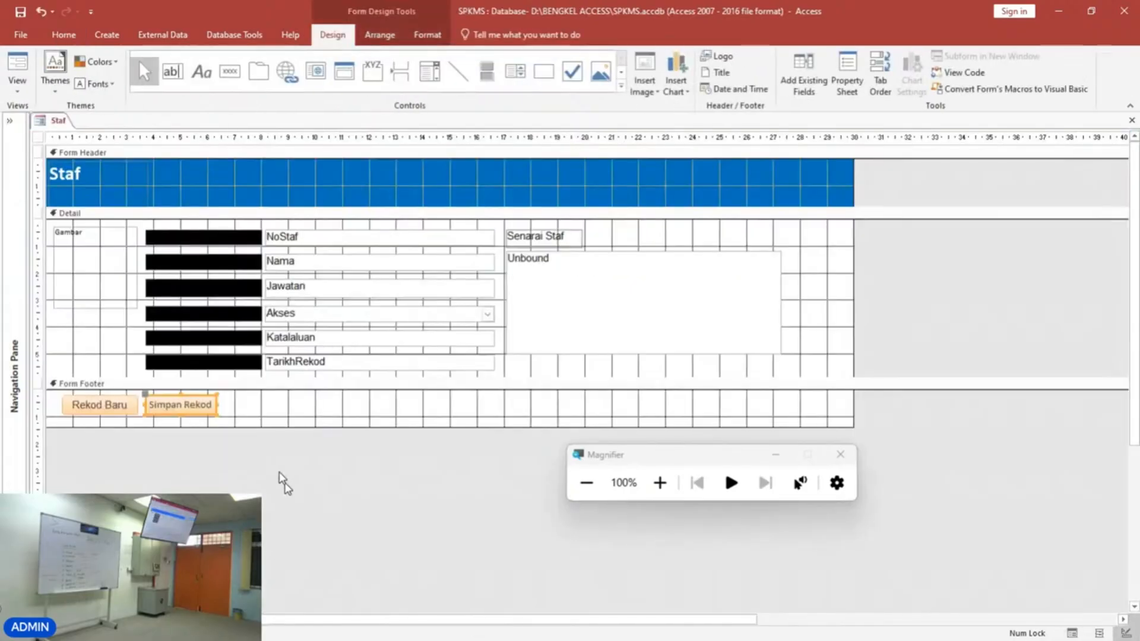
Widen the Simpan Rekod button slightly so its caption fits on one line.
click(253, 415)
click(198, 412)
click(119, 407)
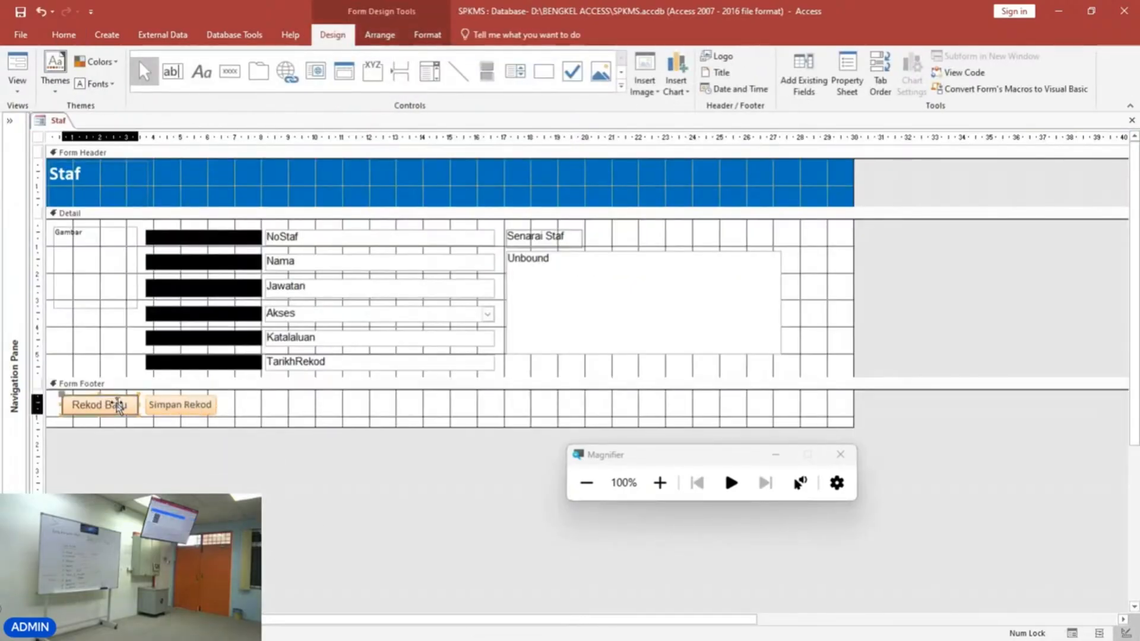
click(428, 35)
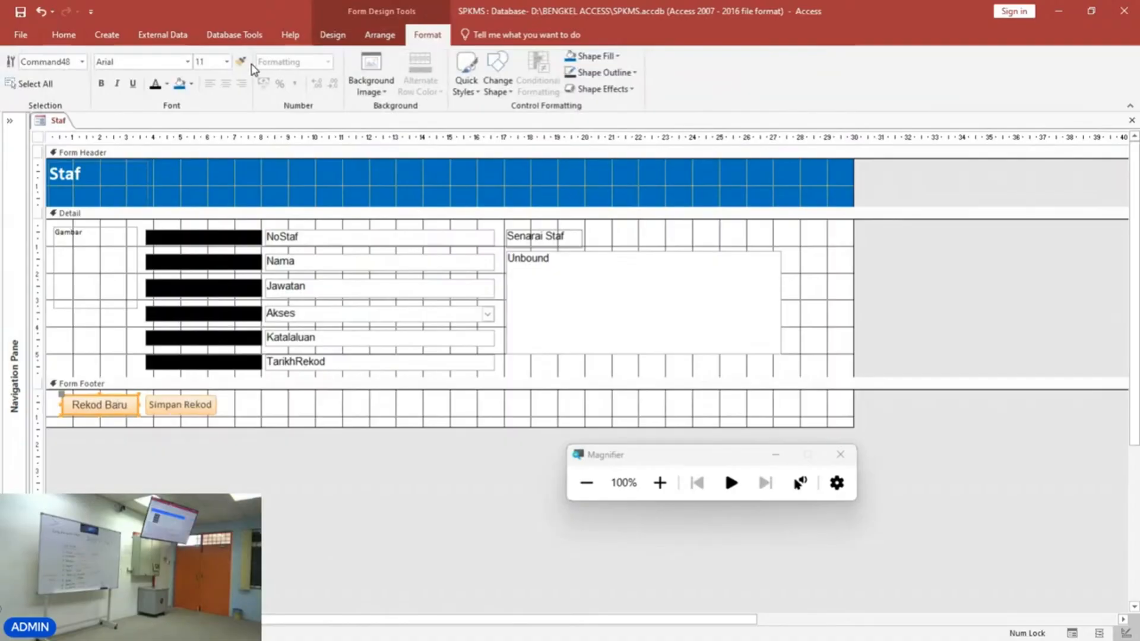
click(191, 410)
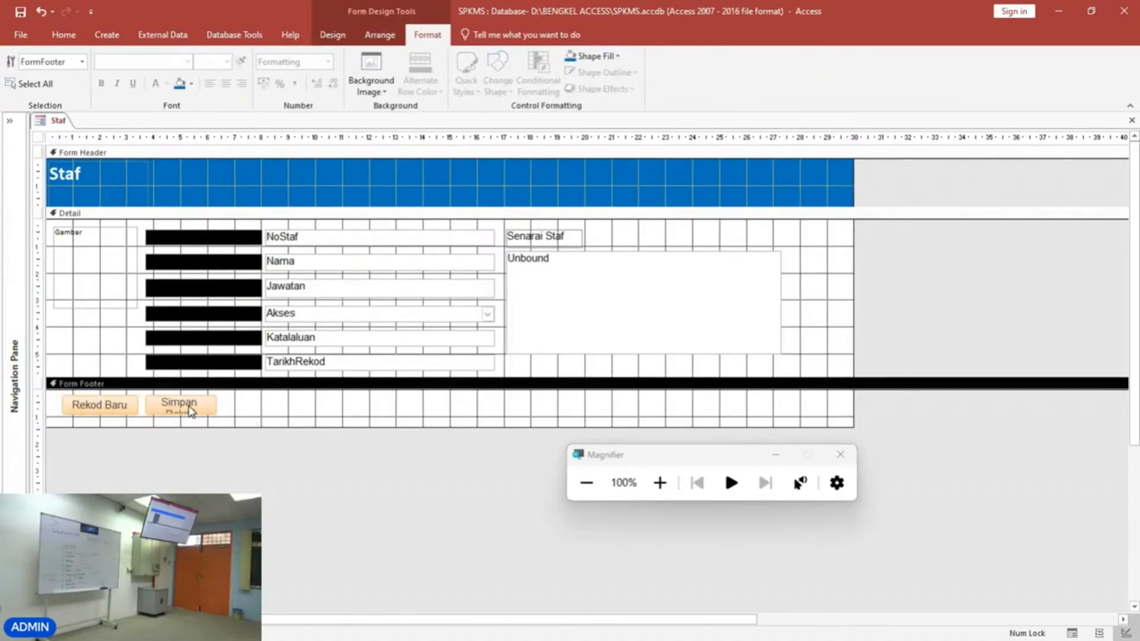
click(191, 410)
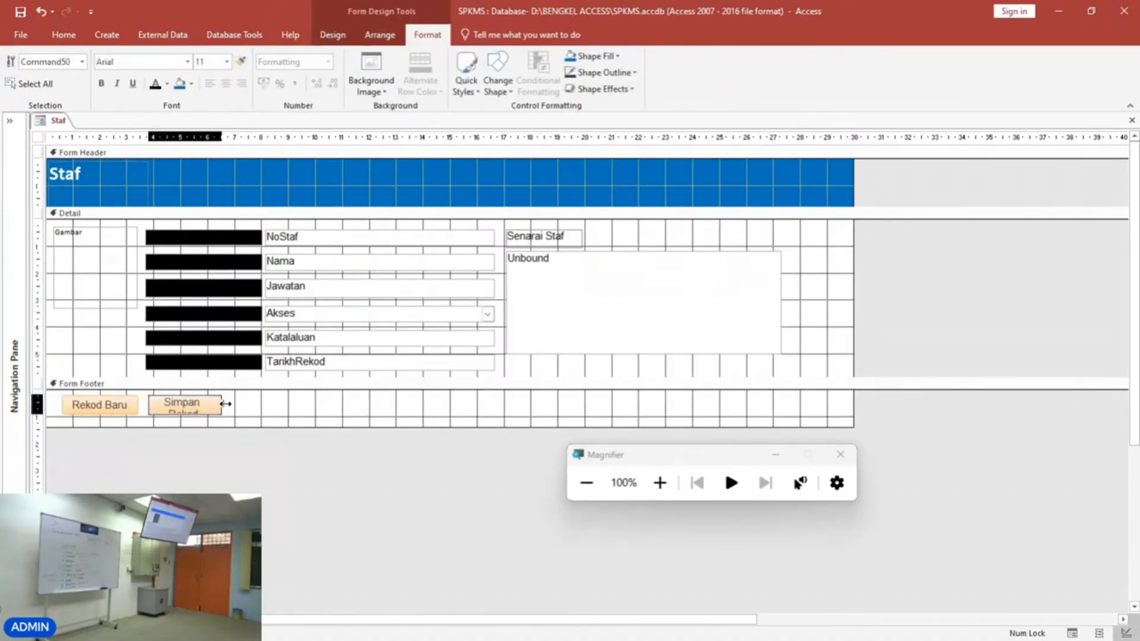
drag(226, 404, 235, 405)
click(247, 412)
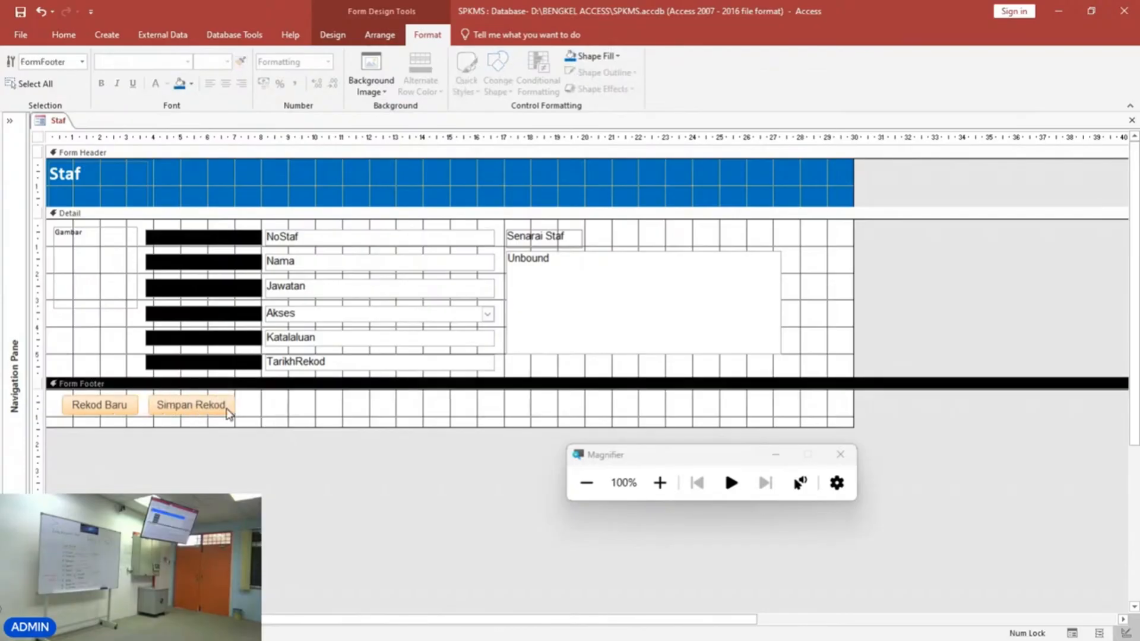
Open the Simpan Rekod button's On Click embedded macro and add a MessageBox action after the Refresh command.
right_click(228, 410)
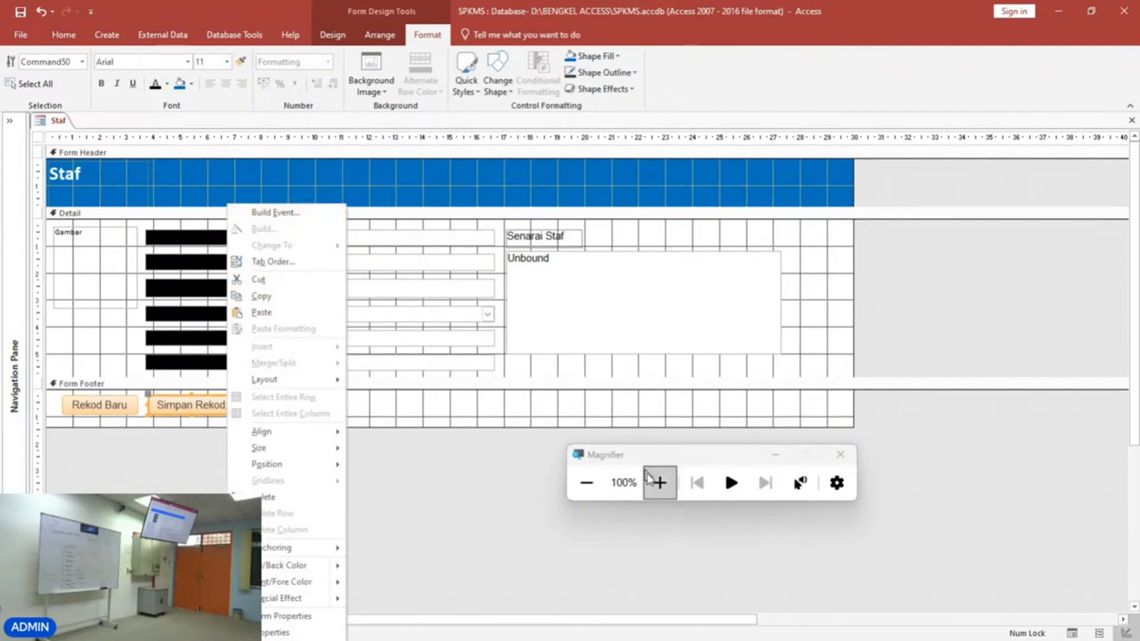
click(660, 482)
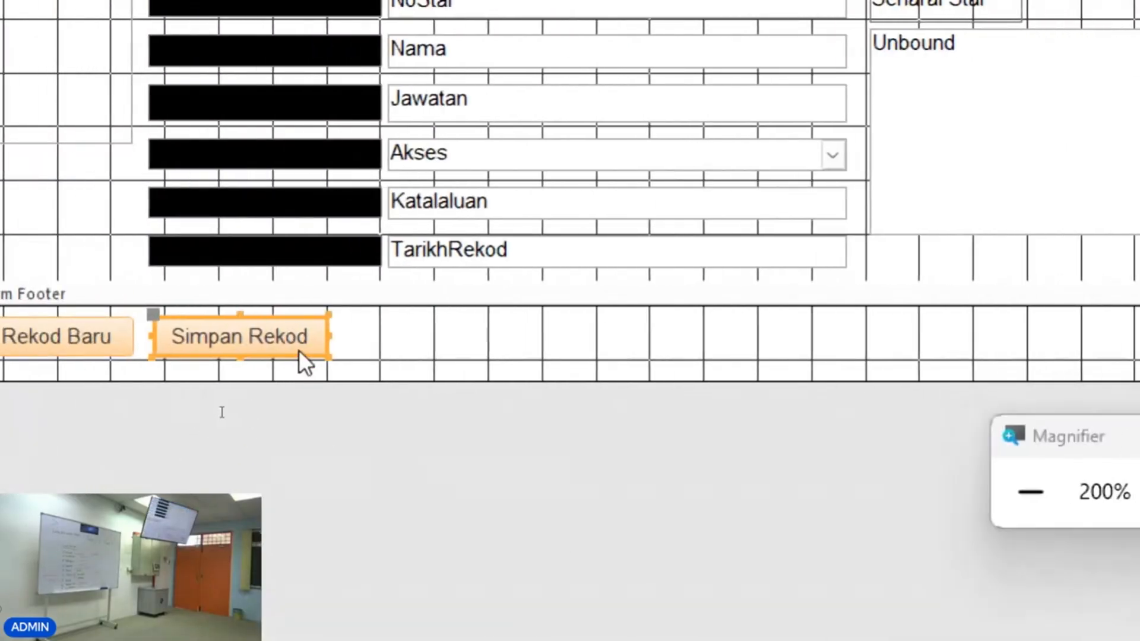
right_click(298, 351)
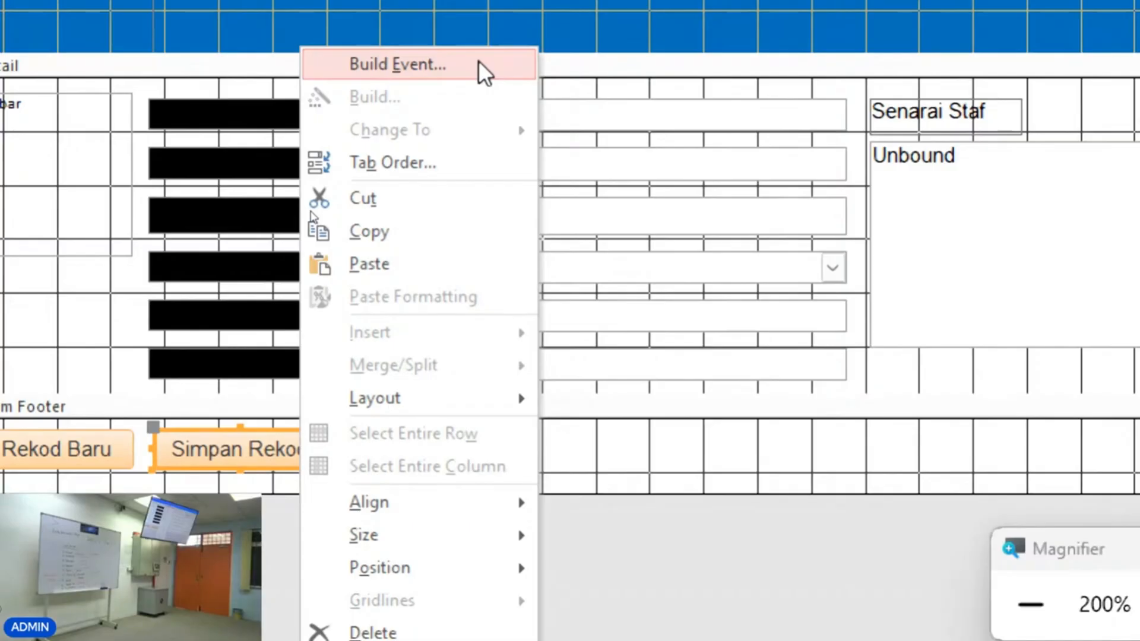
click(479, 62)
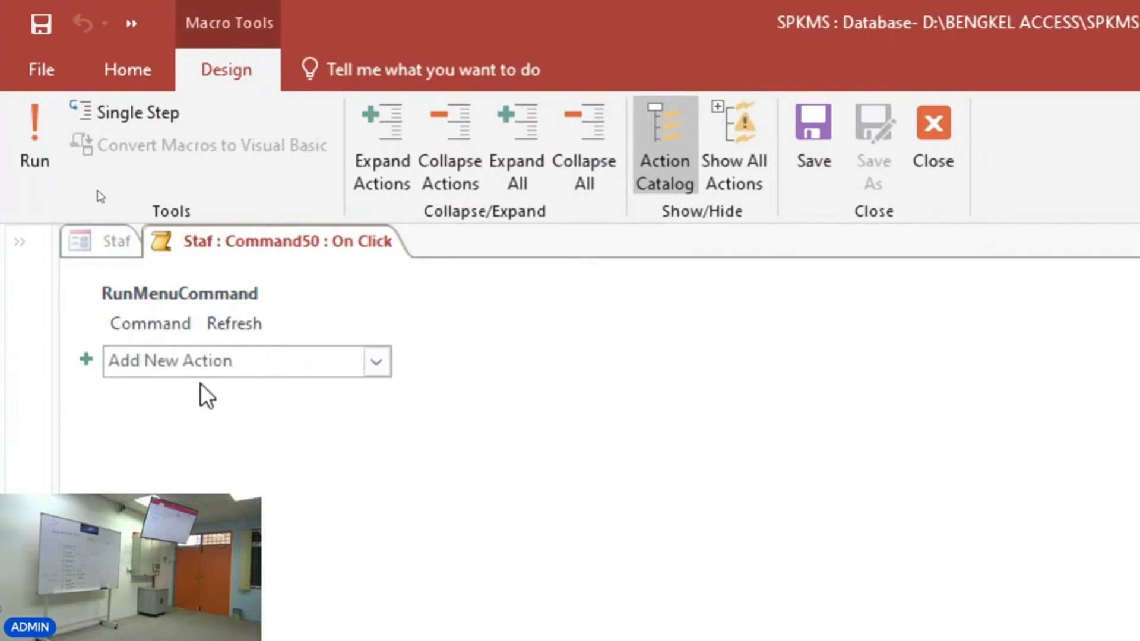
click(170, 366)
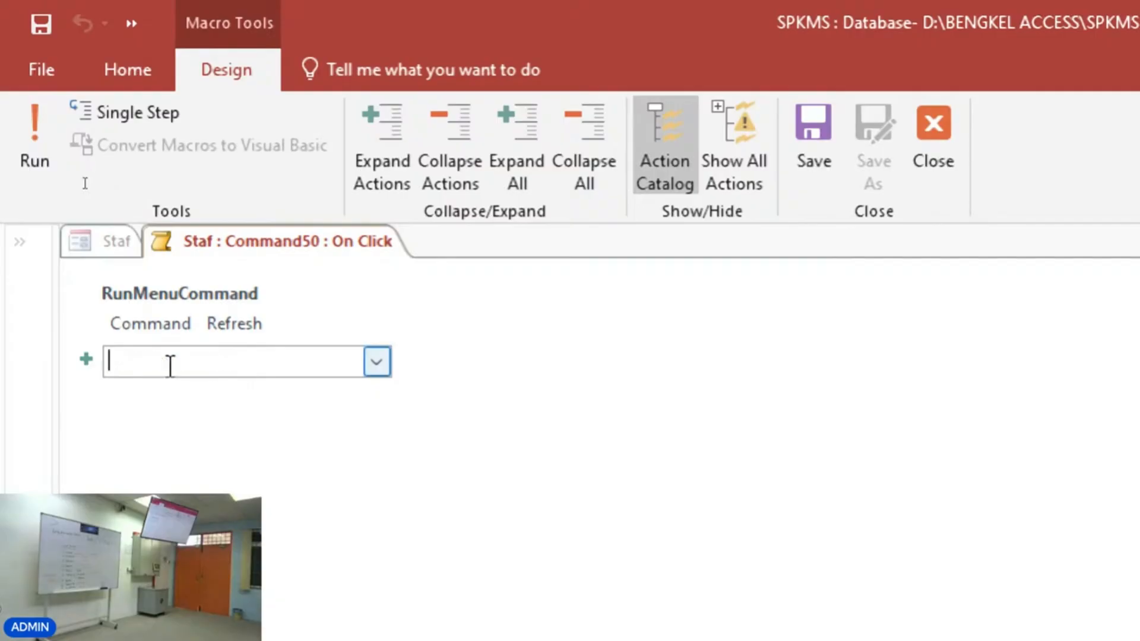
click(374, 363)
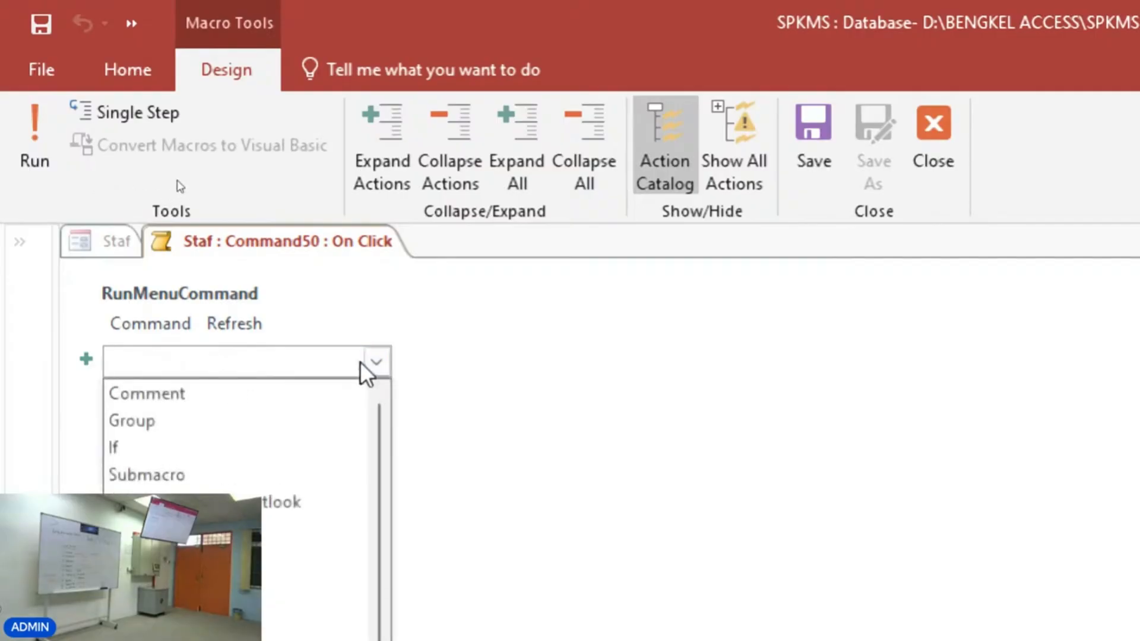
text(M)
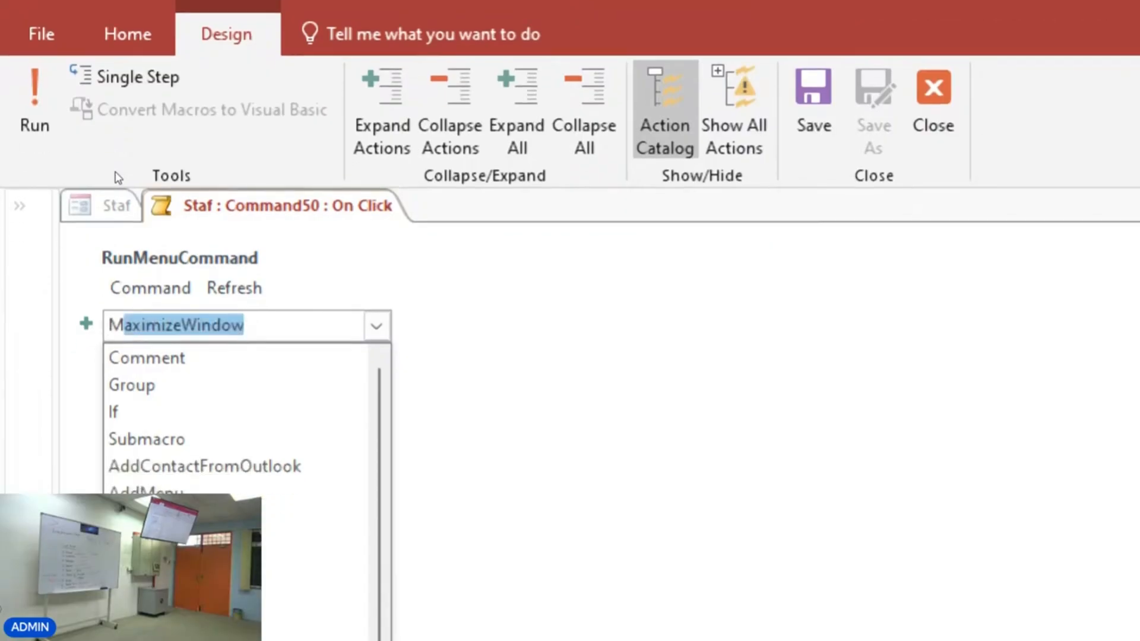
text(essageBox)
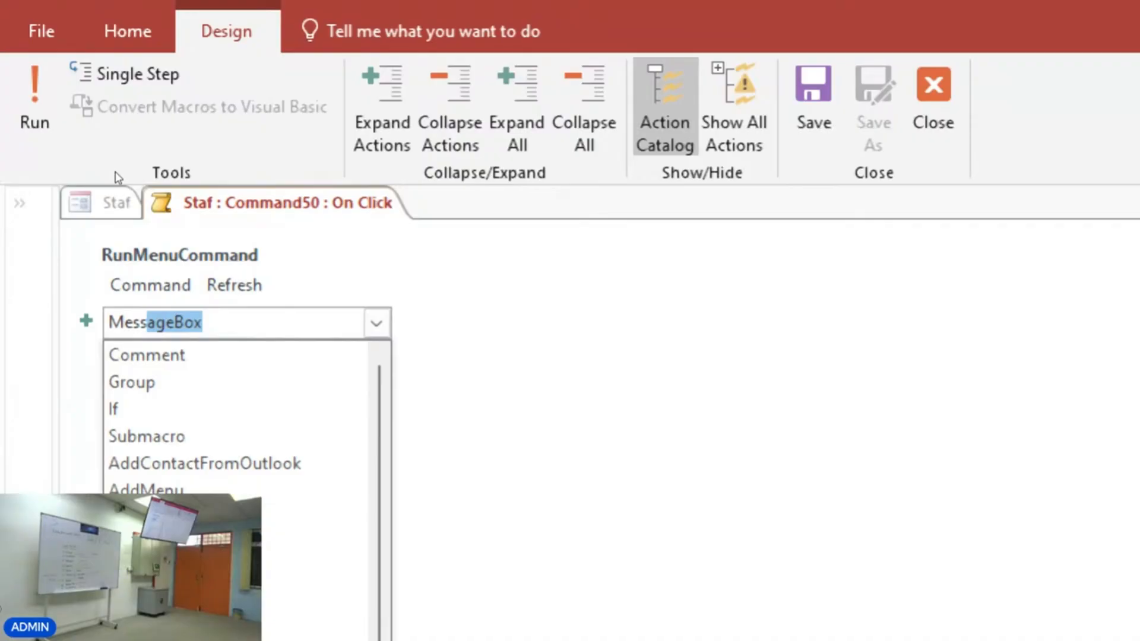
key(Return)
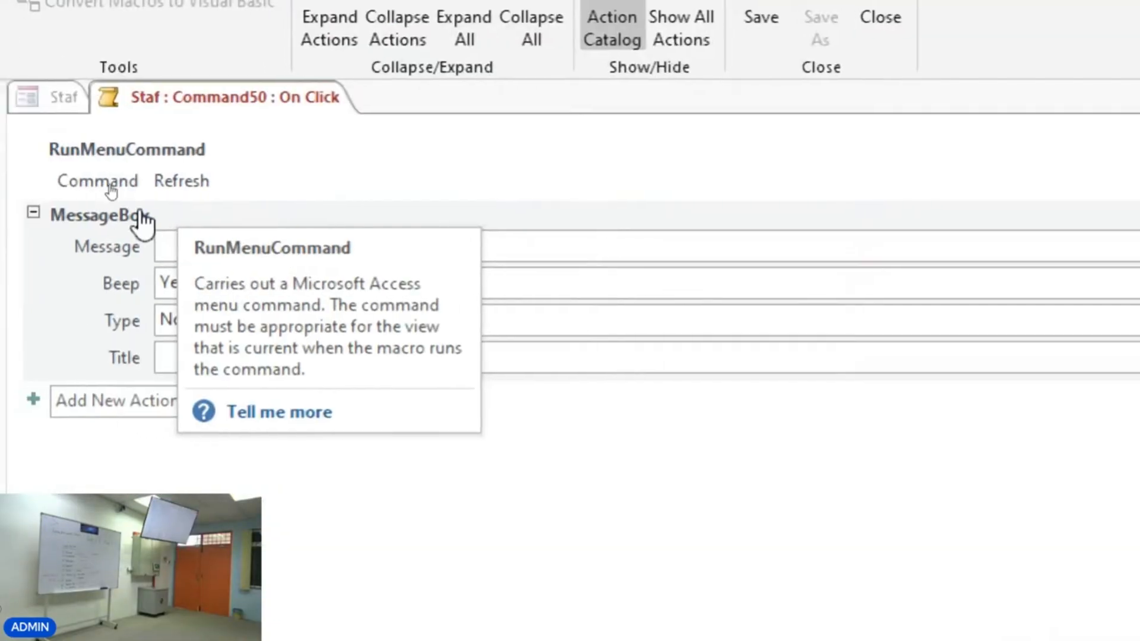
Set the MessageBox message to "Rekod telah disimpan.".
click(629, 254)
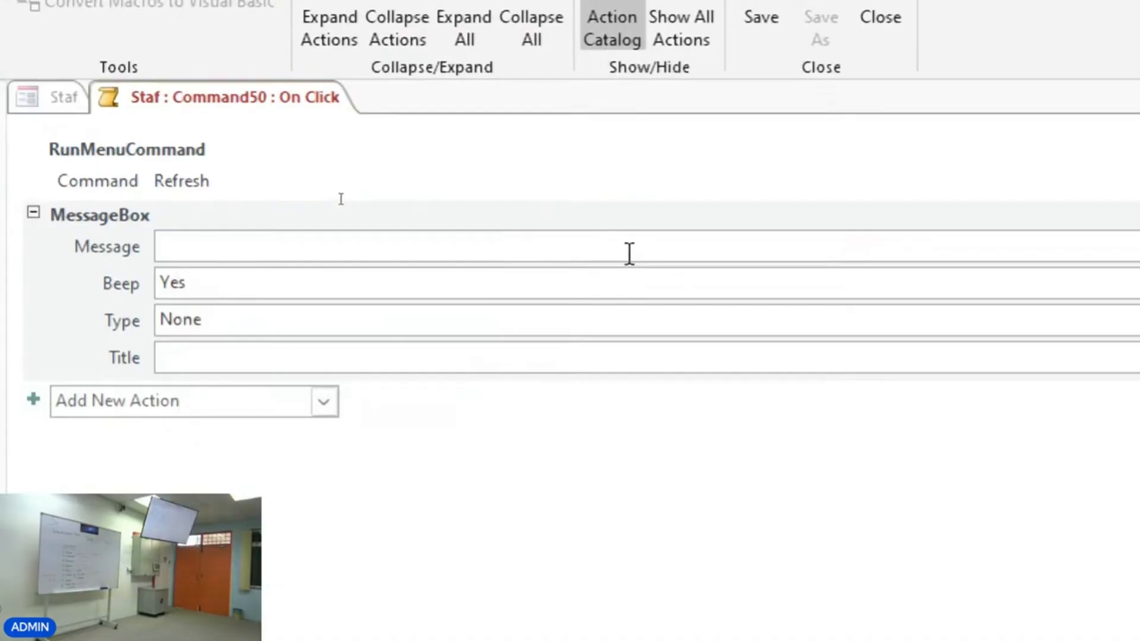
text(Rekod )
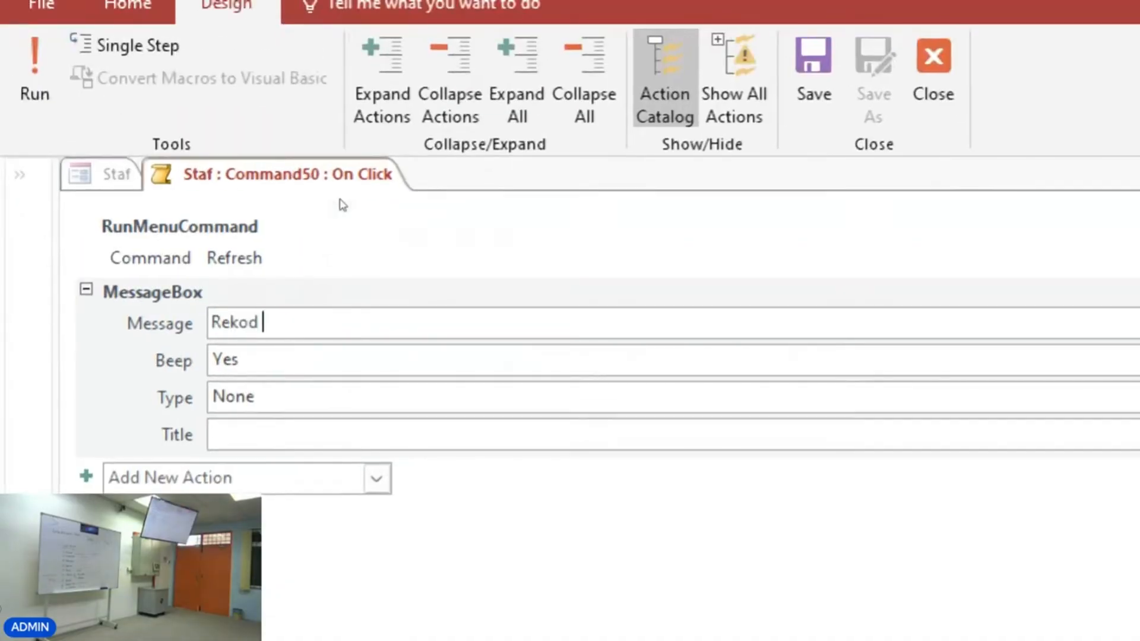
text(telah disimpan)
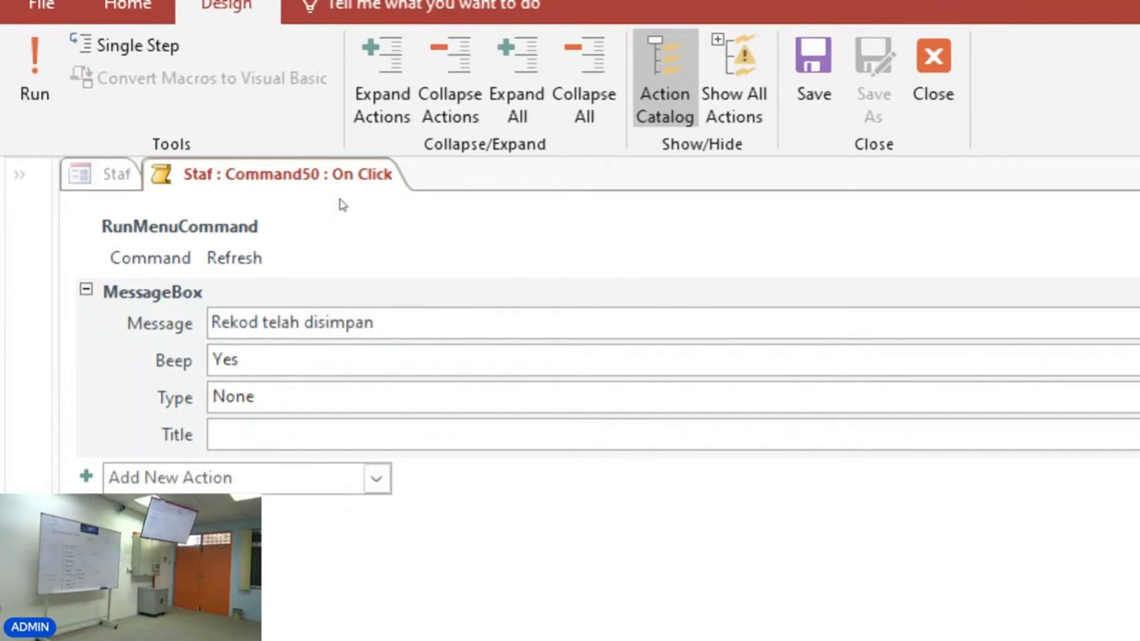
text(.)
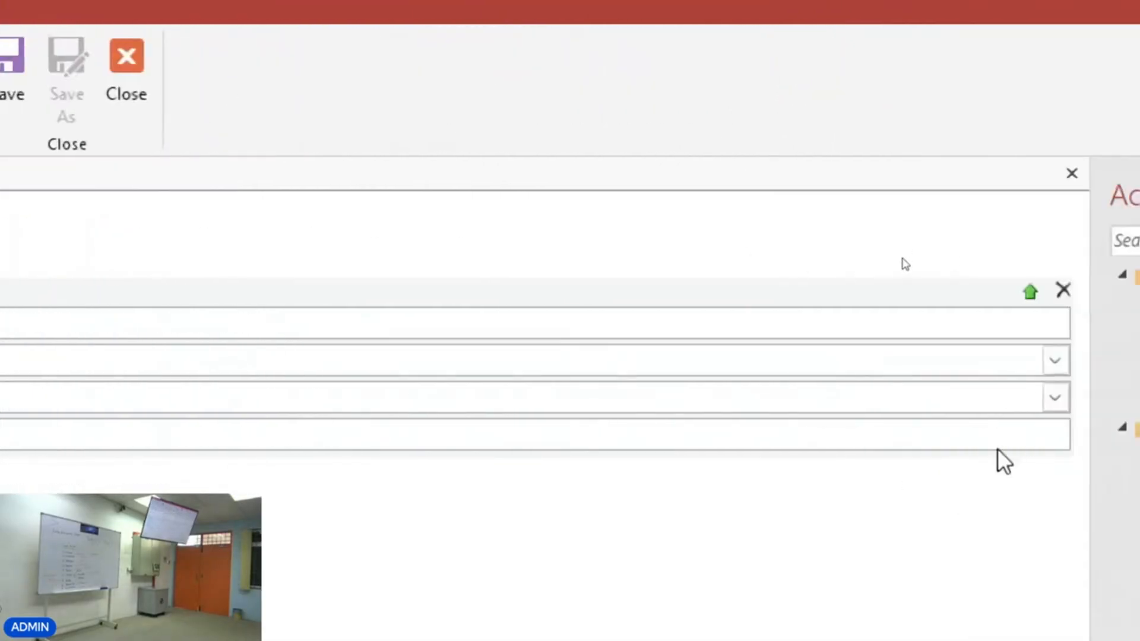
Set the MessageBox type to Information and its title to Info, then save and close the macro.
click(1055, 397)
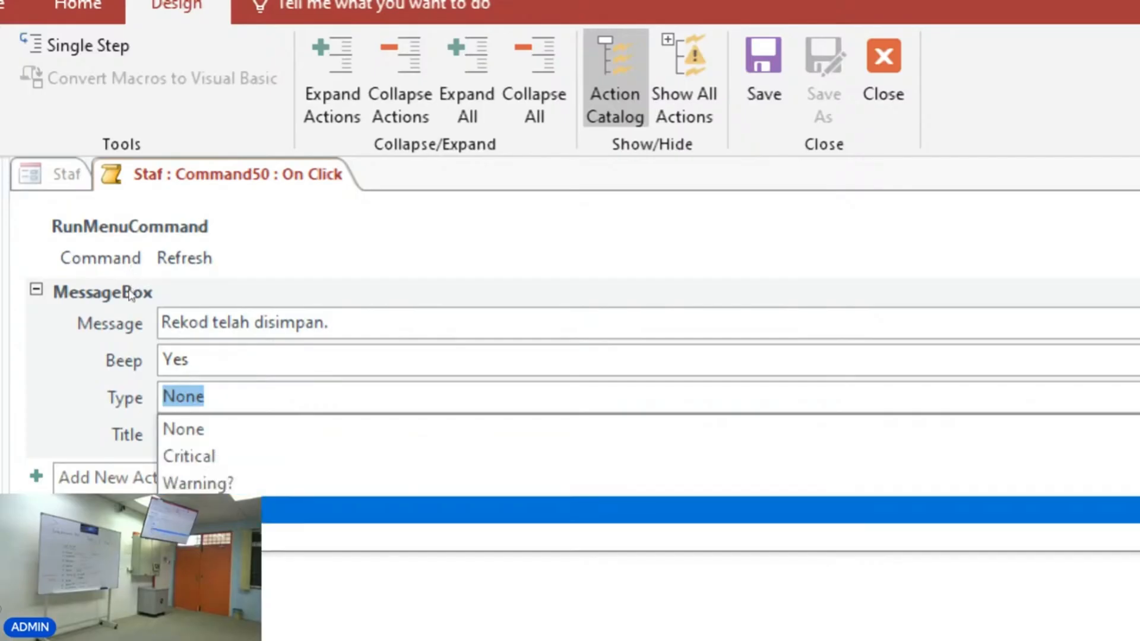
key(Down)
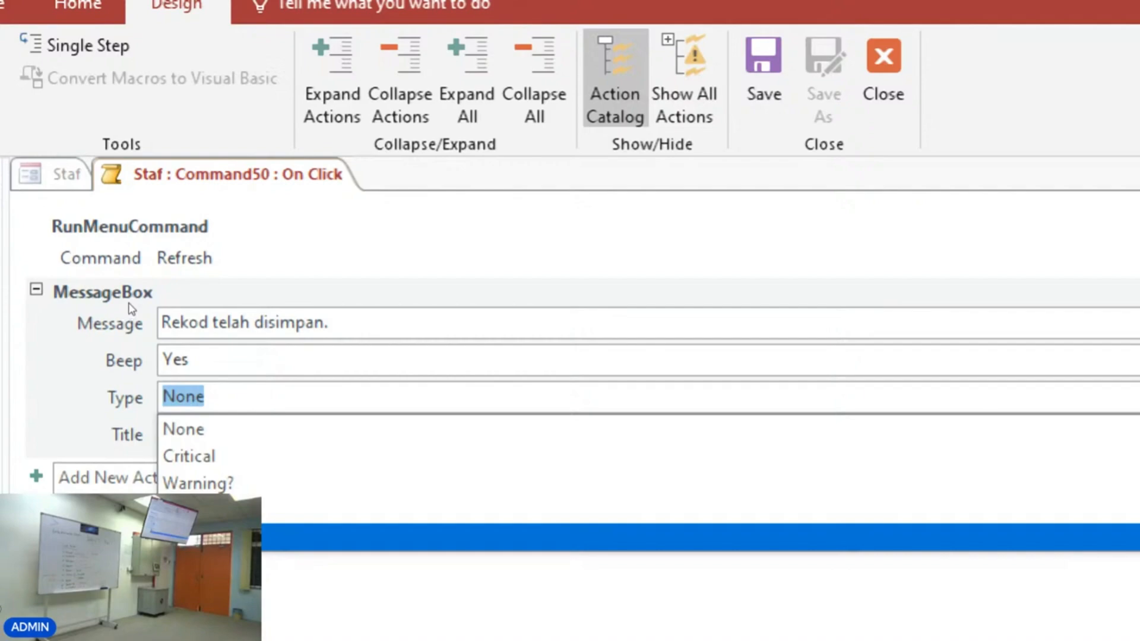
key(Return)
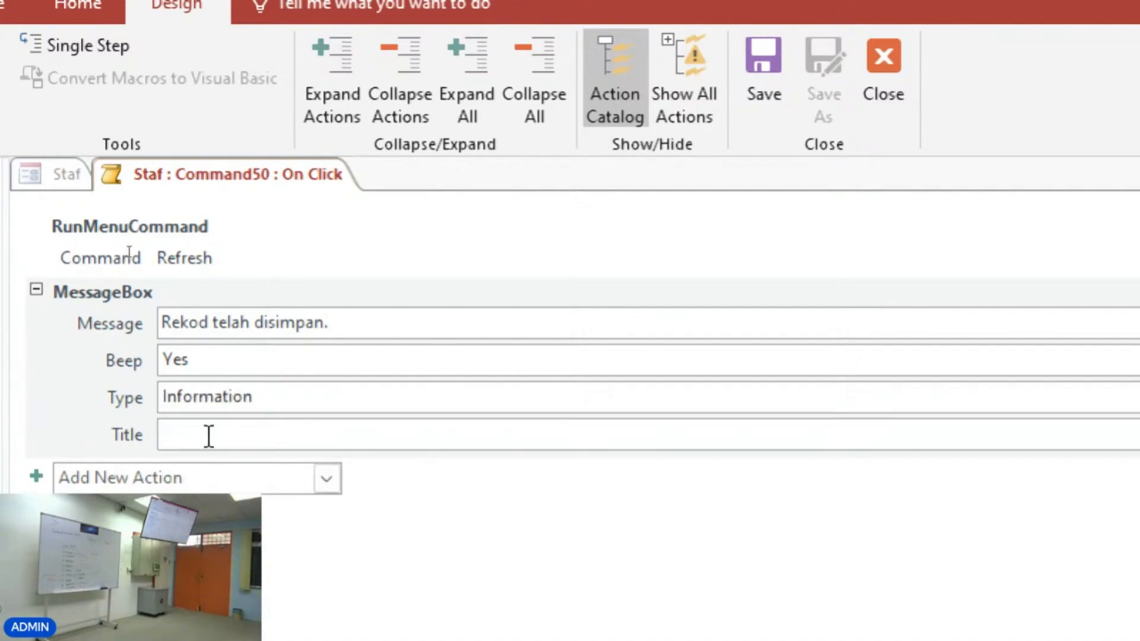
text(Info)
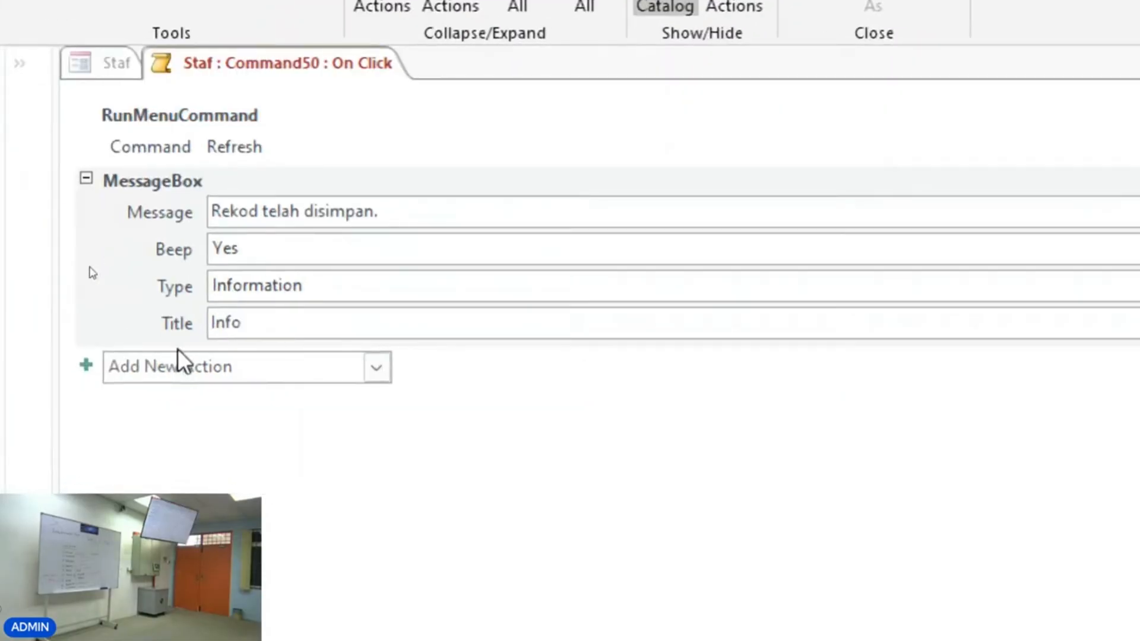
click(392, 544)
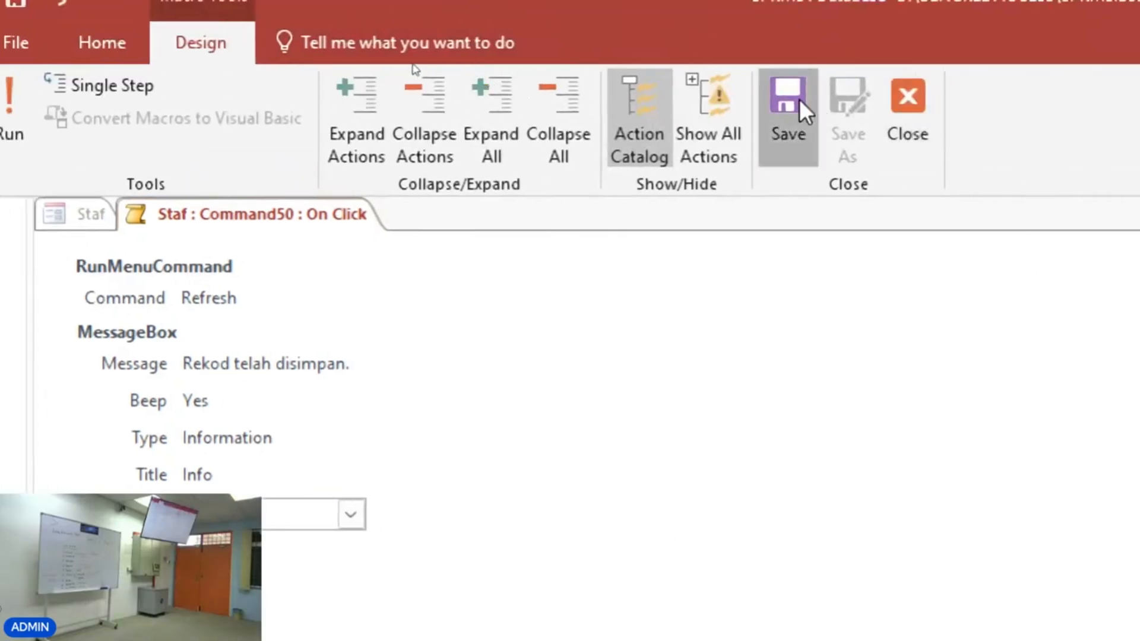
click(917, 99)
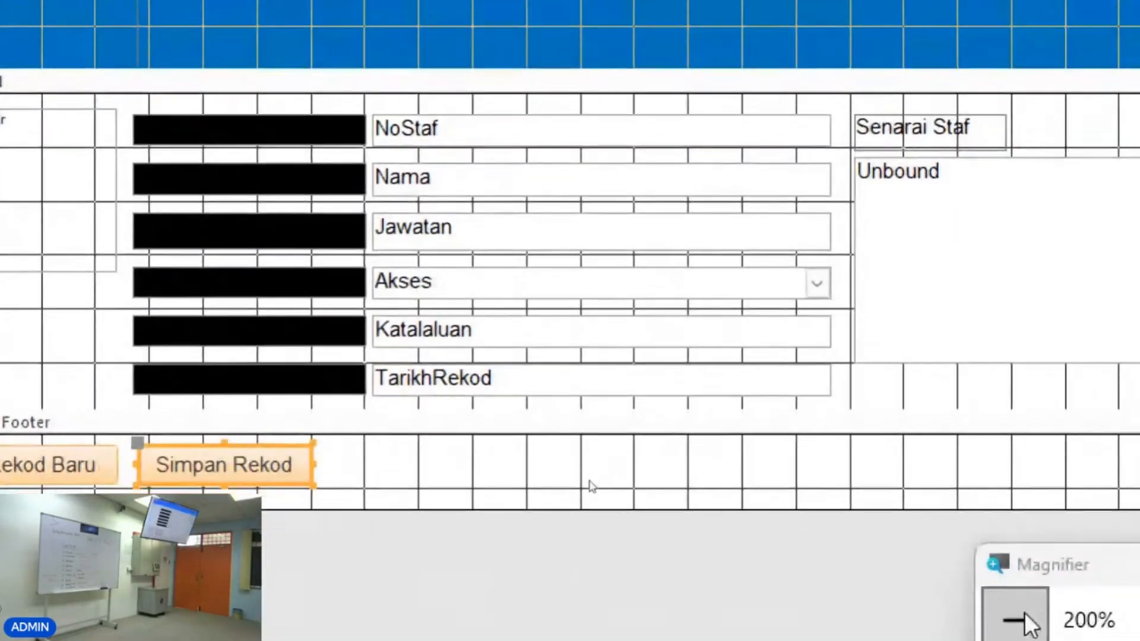
Switch to Form View, test the Simpan Rekod button, and dismiss its message box.
click(1035, 613)
click(25, 76)
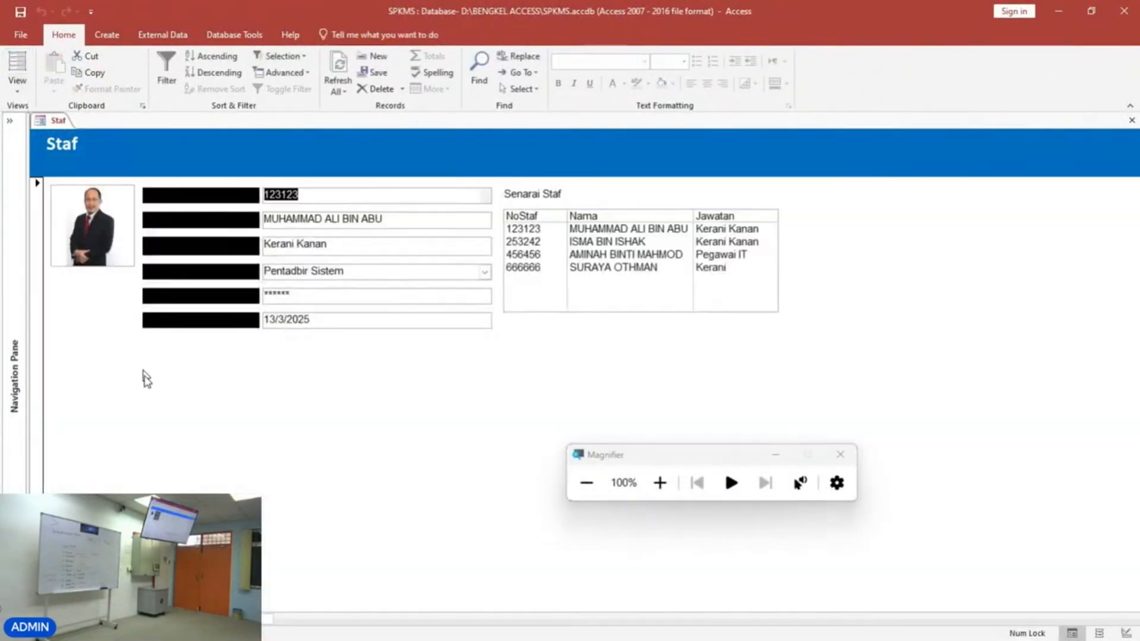
key(ctrl+s)
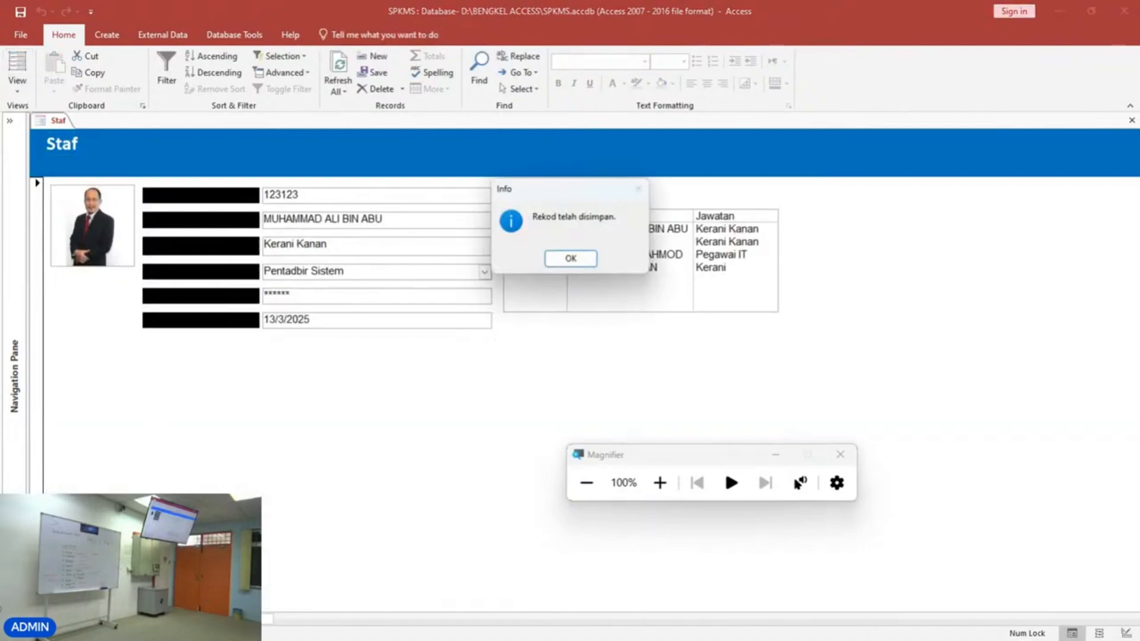
click(593, 259)
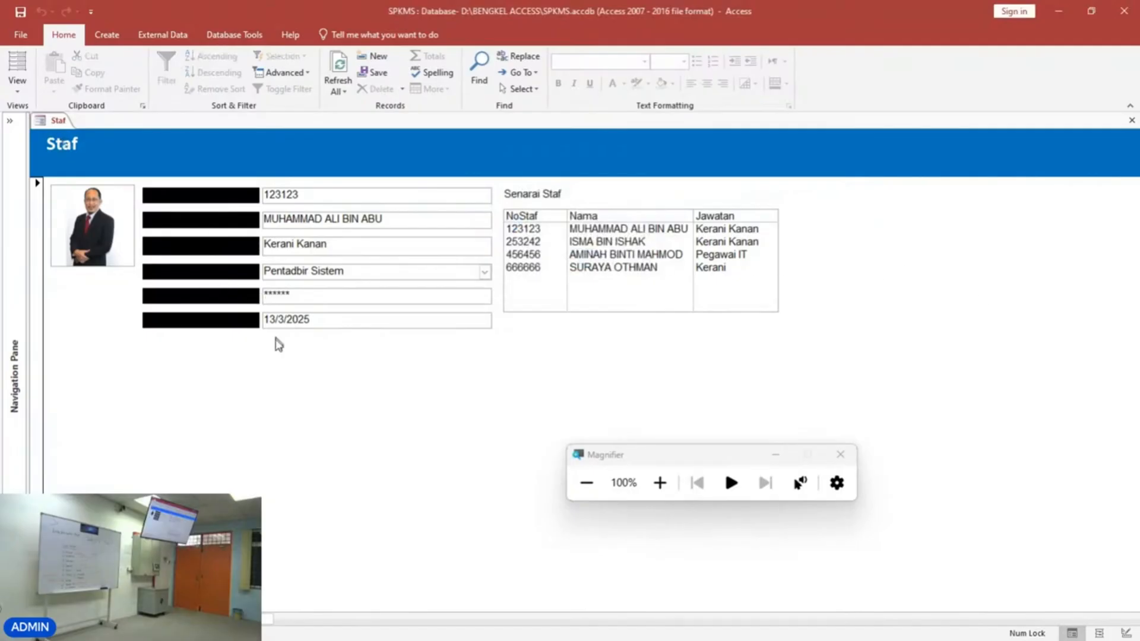
Return to Design View and delete the Simpan Rekod button from the form footer.
right_click(272, 379)
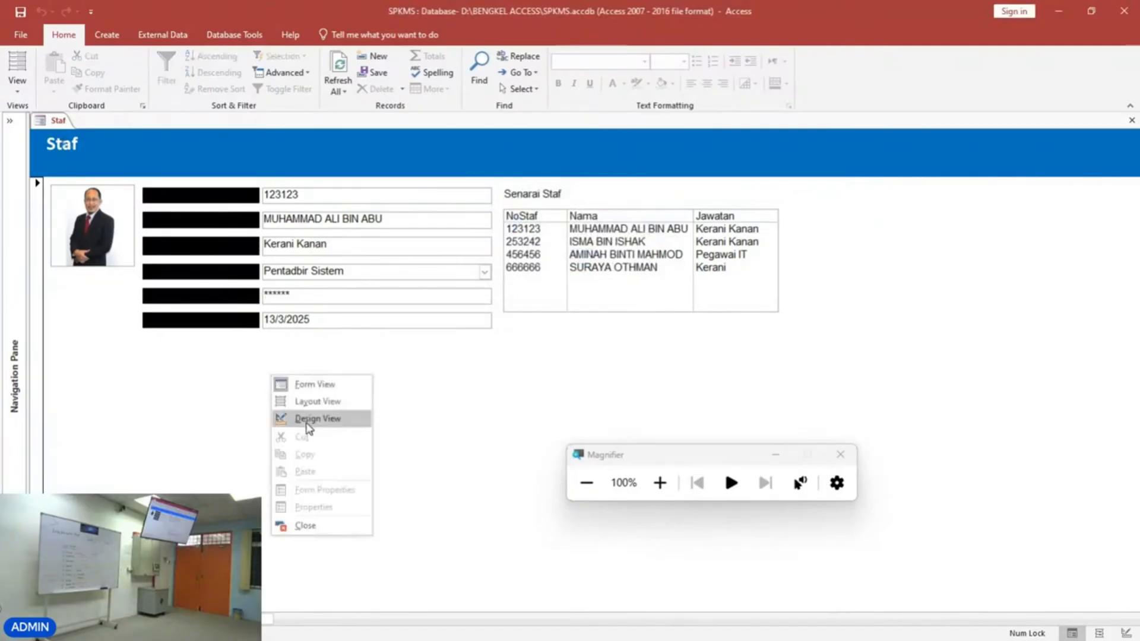
click(301, 418)
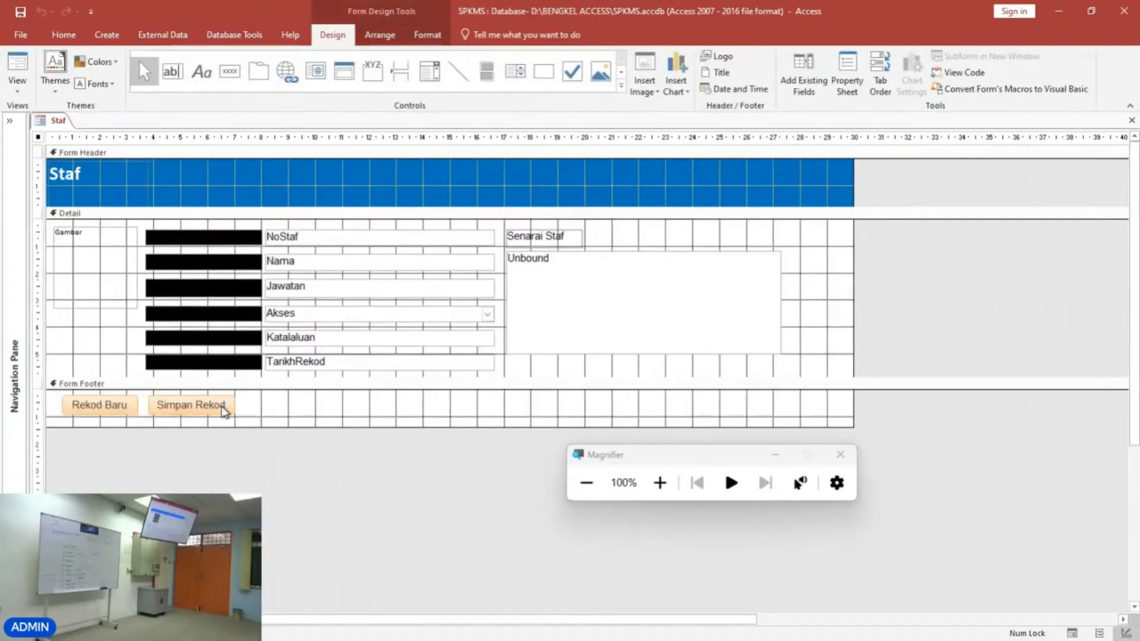
key(Delete)
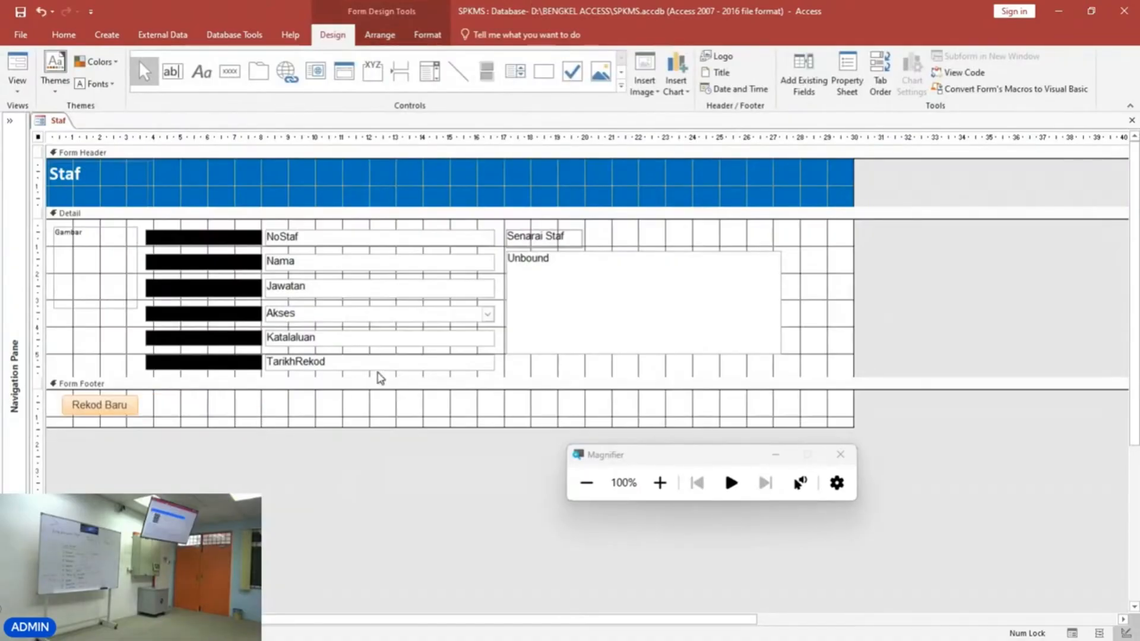
Draw a new command button in the footer with the Command Button Wizard, choosing Form Operations > Refresh Form Data.
click(660, 483)
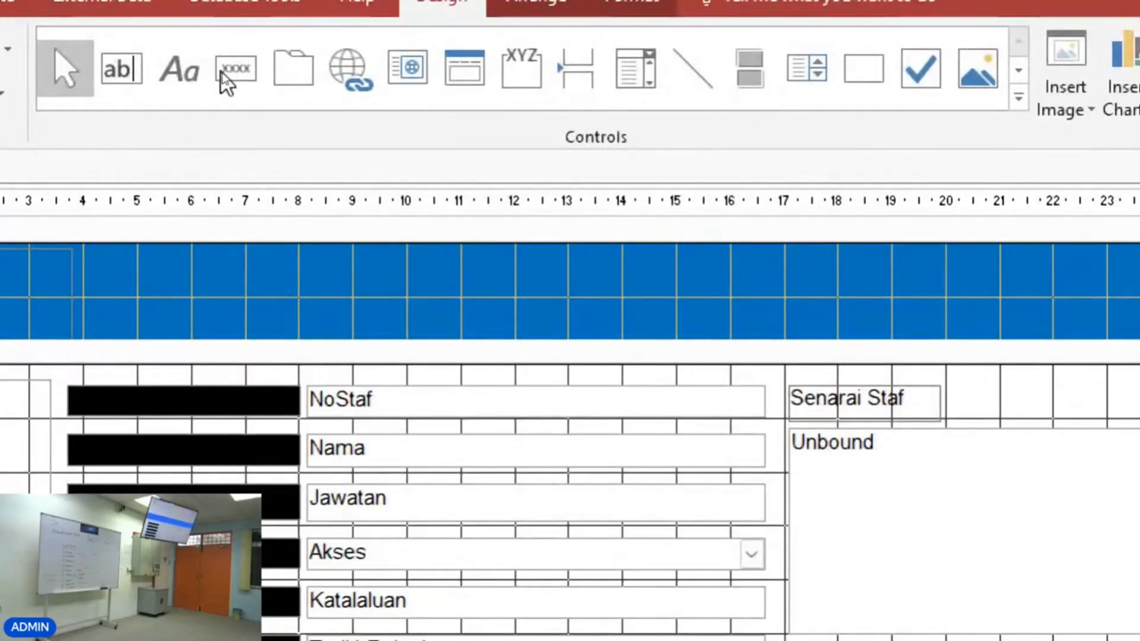
click(236, 70)
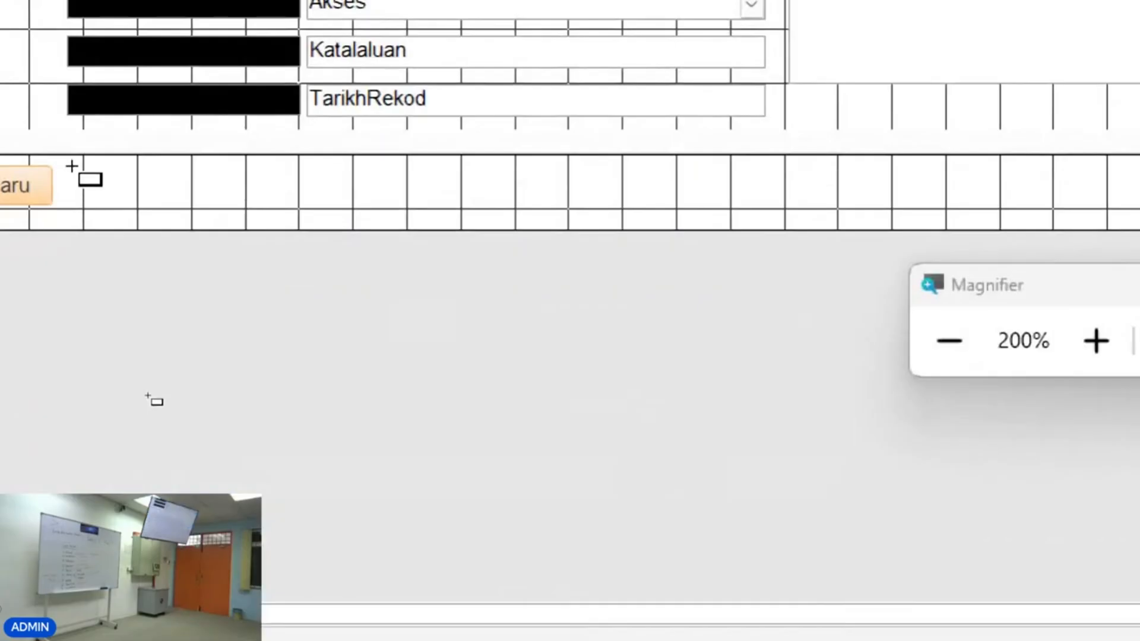
mouse_move(72, 166)
mouse_down()
mouse_move(186, 205)
mouse_move(211, 201)
mouse_up()
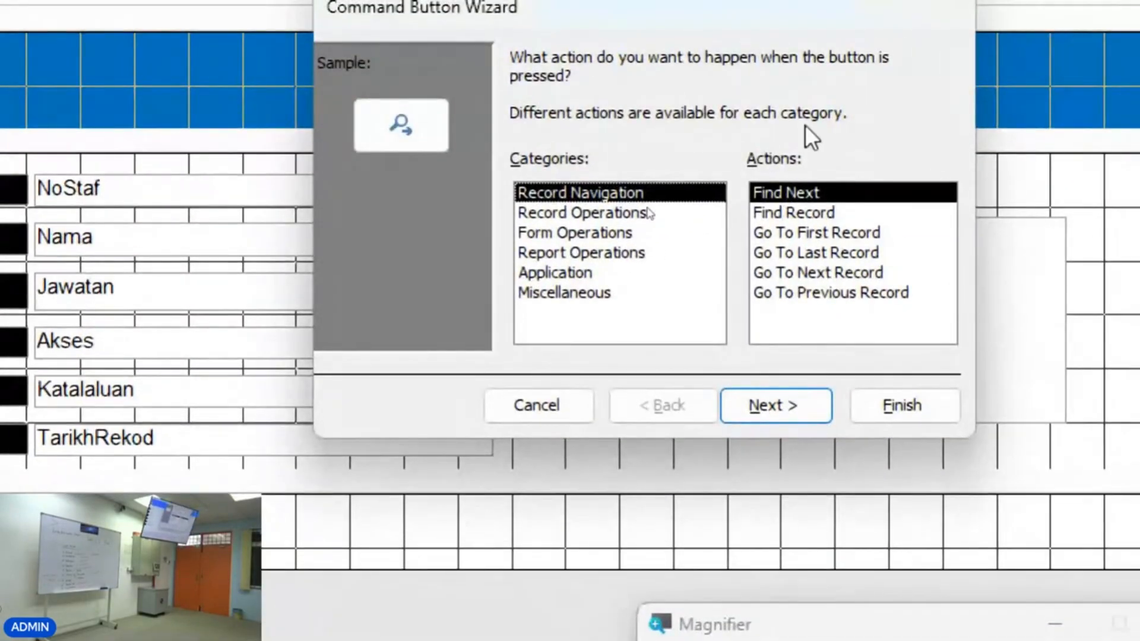
click(598, 238)
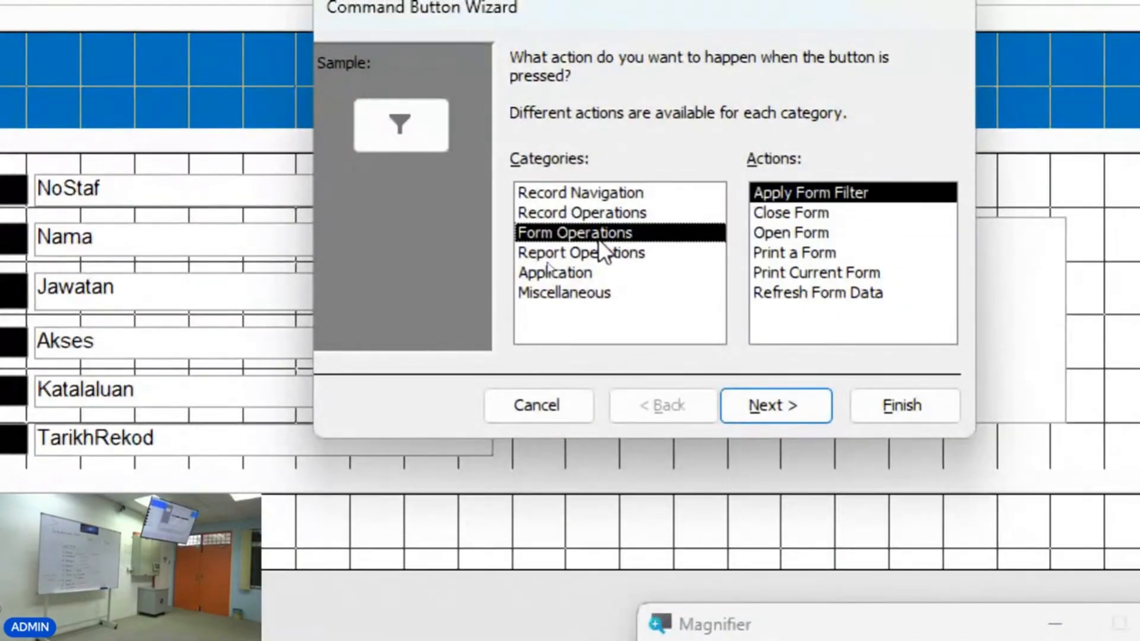
click(791, 295)
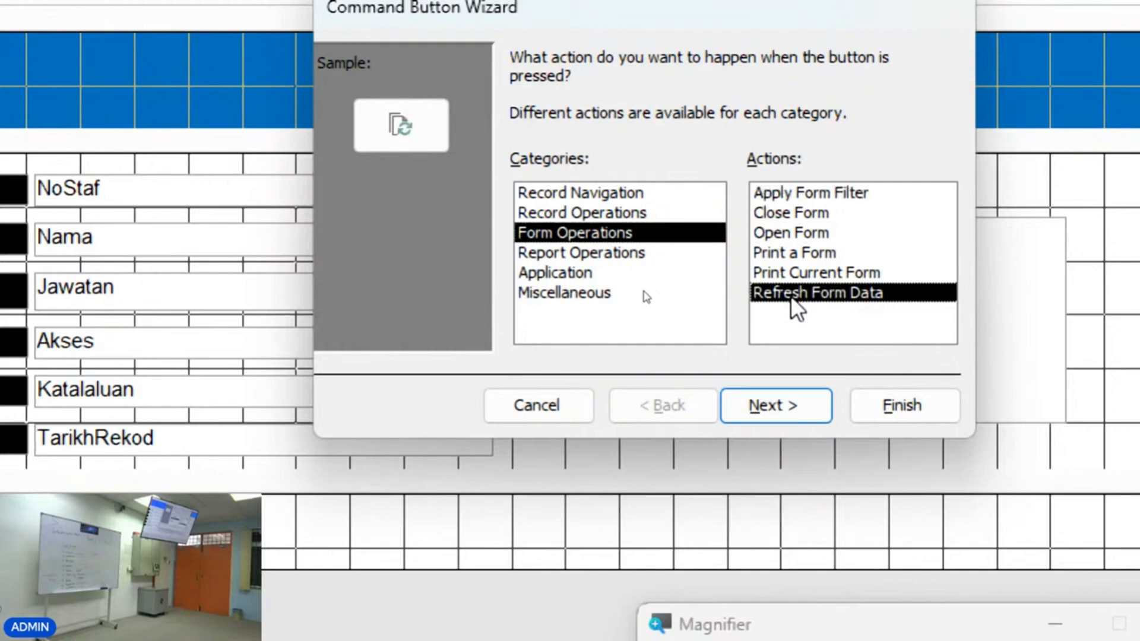
click(782, 404)
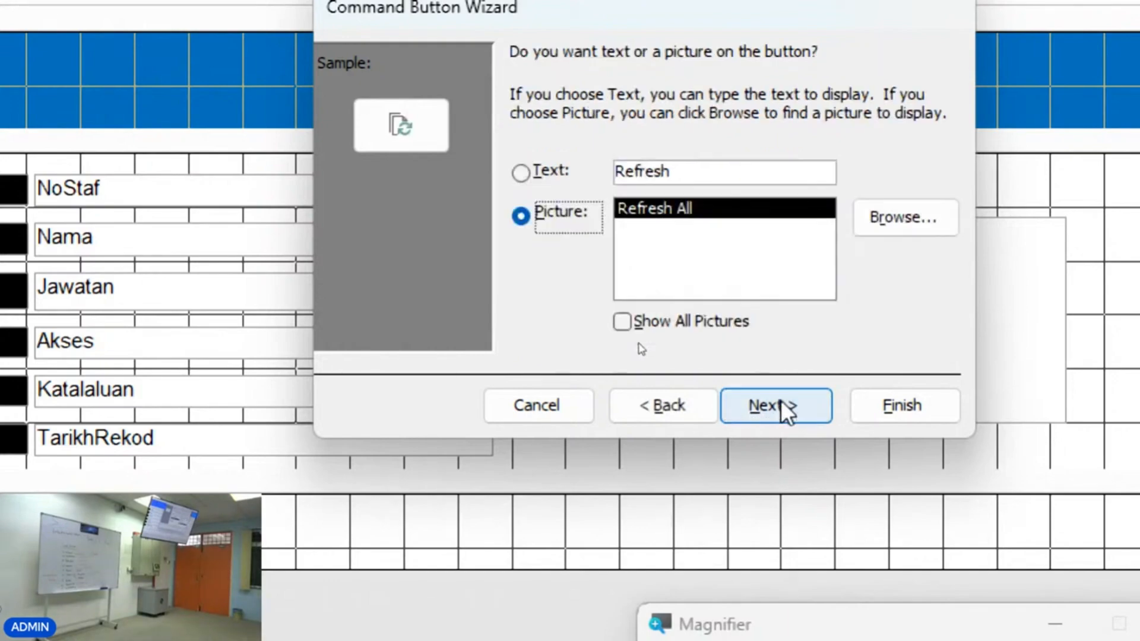
Set the new button to show the text Simpan Rekod and finish the Command Button Wizard.
click(707, 178)
drag(674, 172, 534, 178)
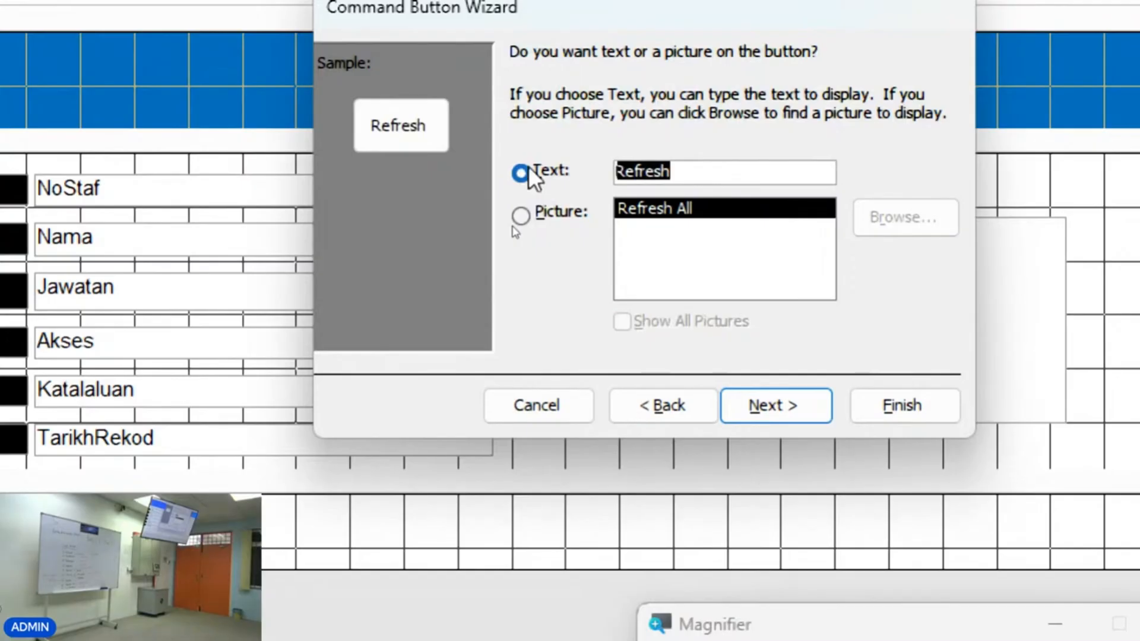
text(Simpan)
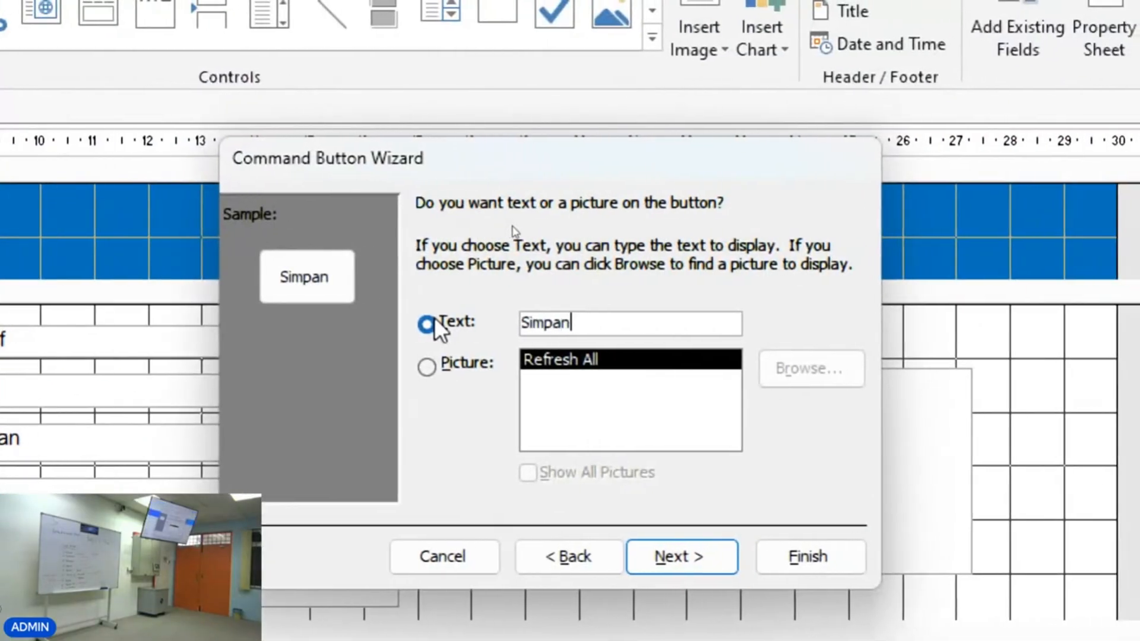
text( Rekos)
key(BackSpace)
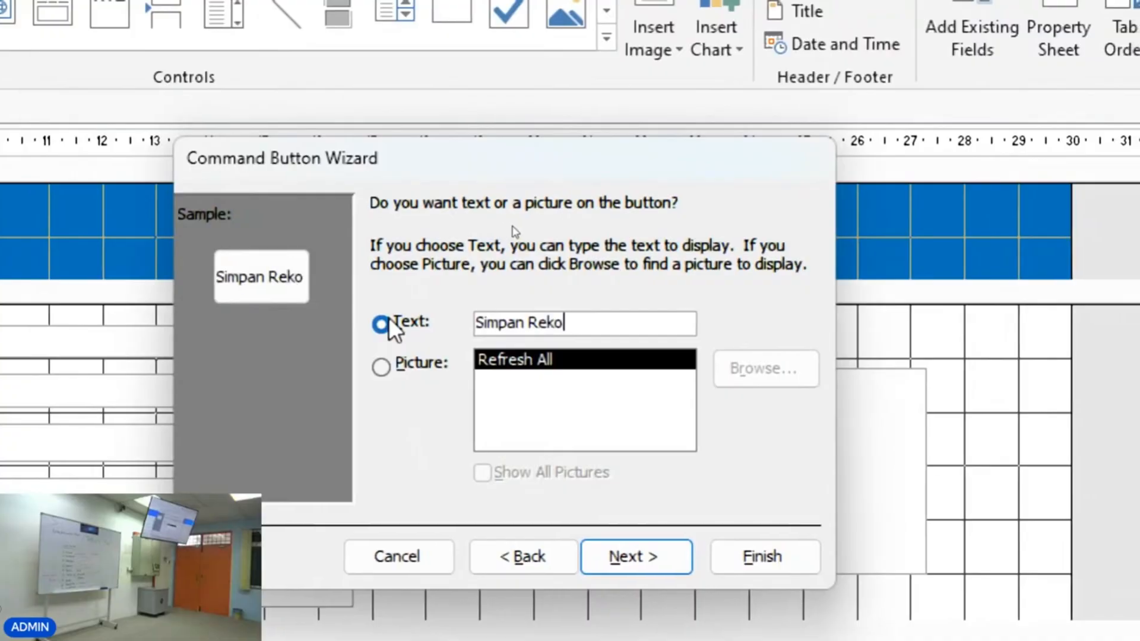
text(d)
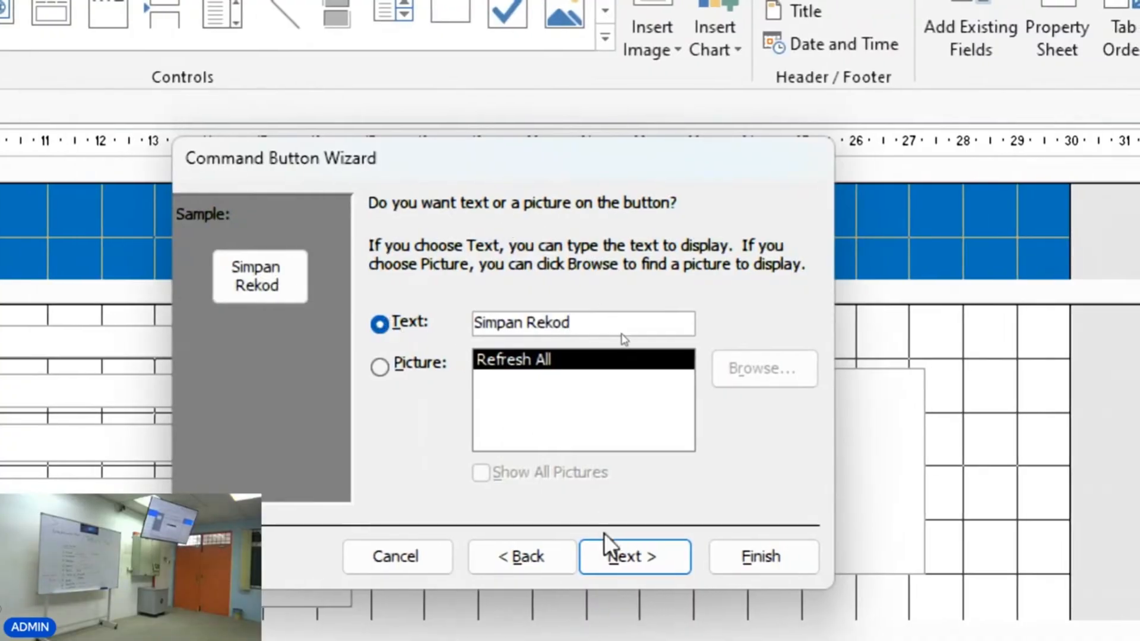
click(658, 560)
click(742, 557)
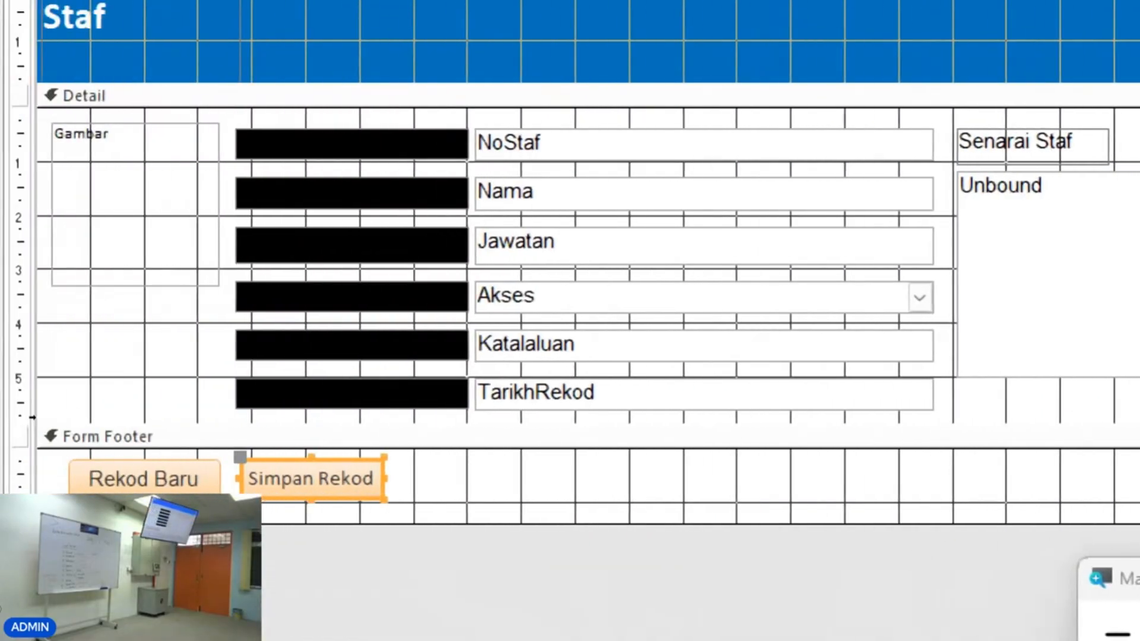
Nudge the Simpan Rekod button slightly closer to the Rekod Baru button in the form footer.
click(499, 497)
click(367, 484)
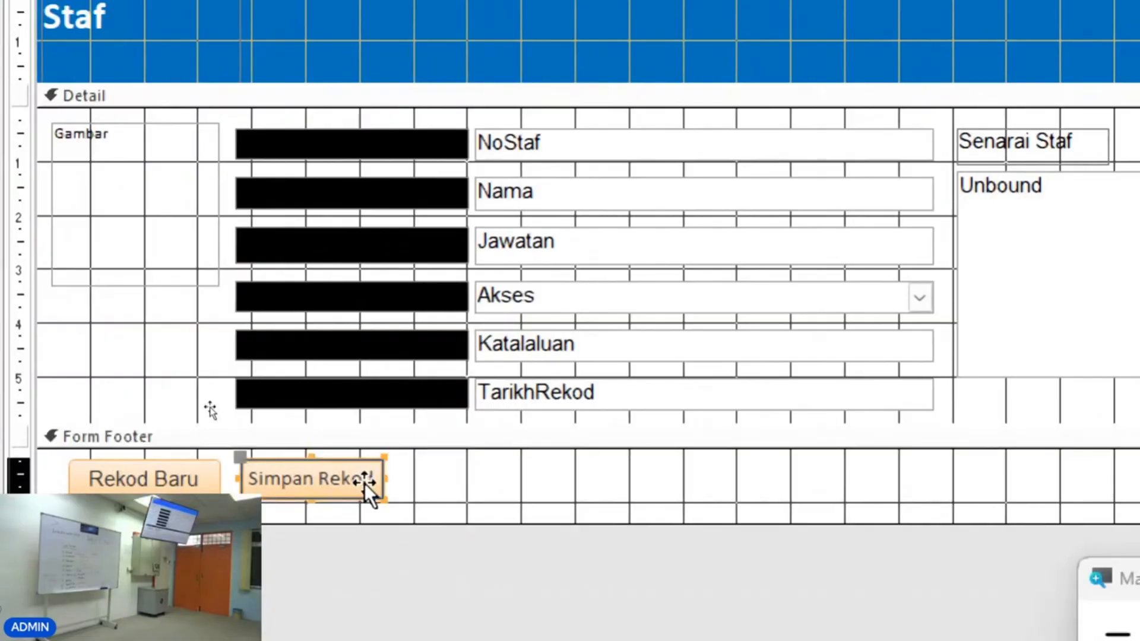
drag(367, 485, 355, 484)
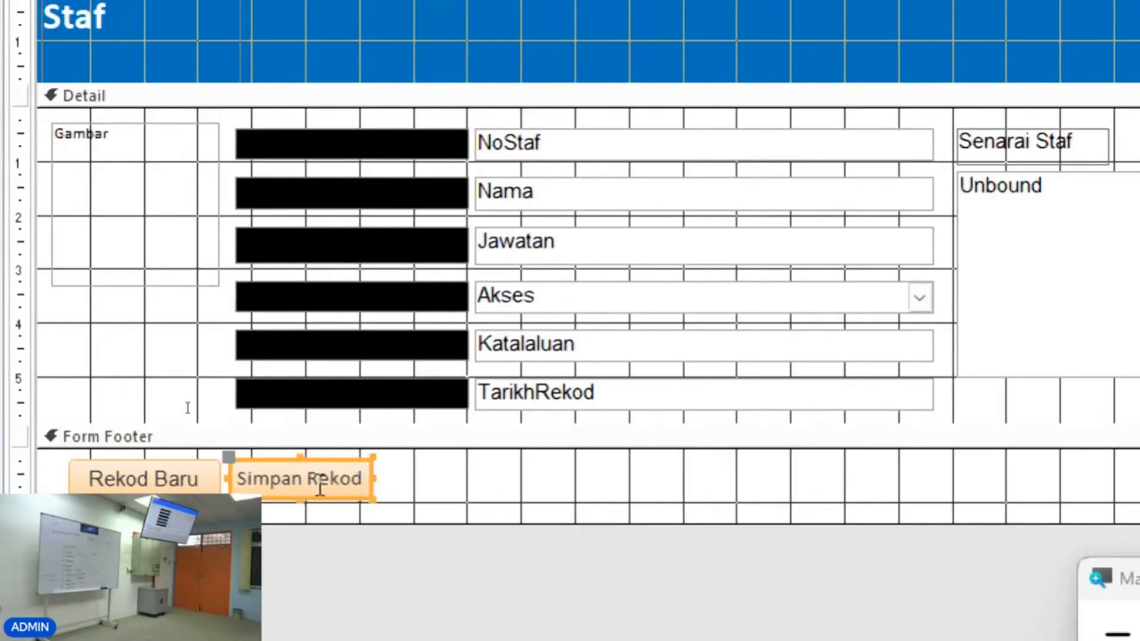
right_click(330, 482)
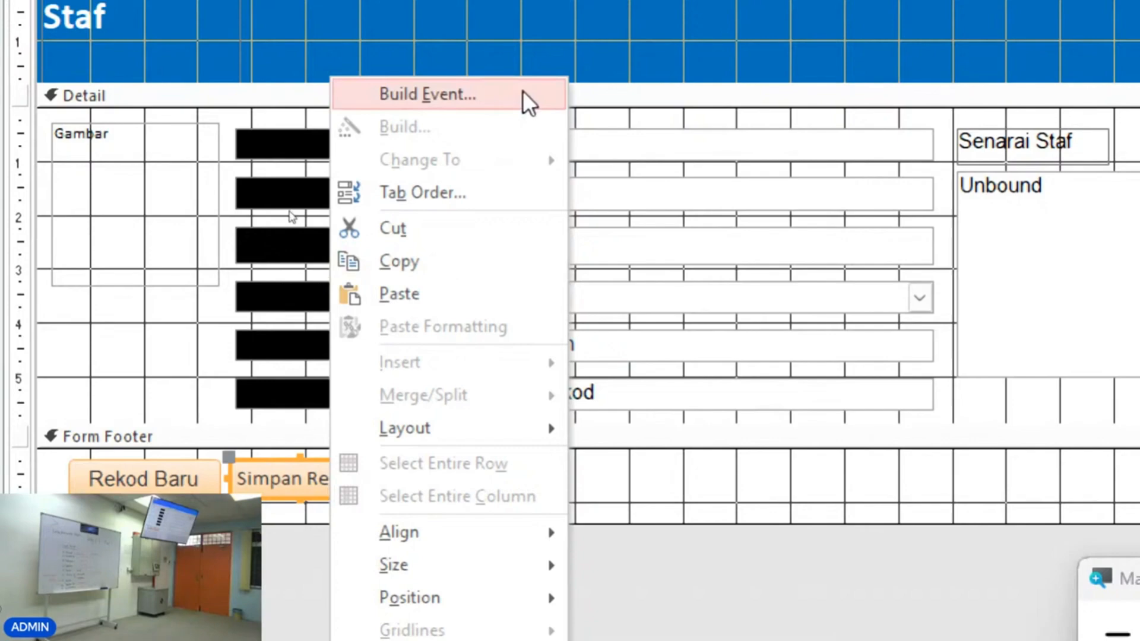
click(447, 98)
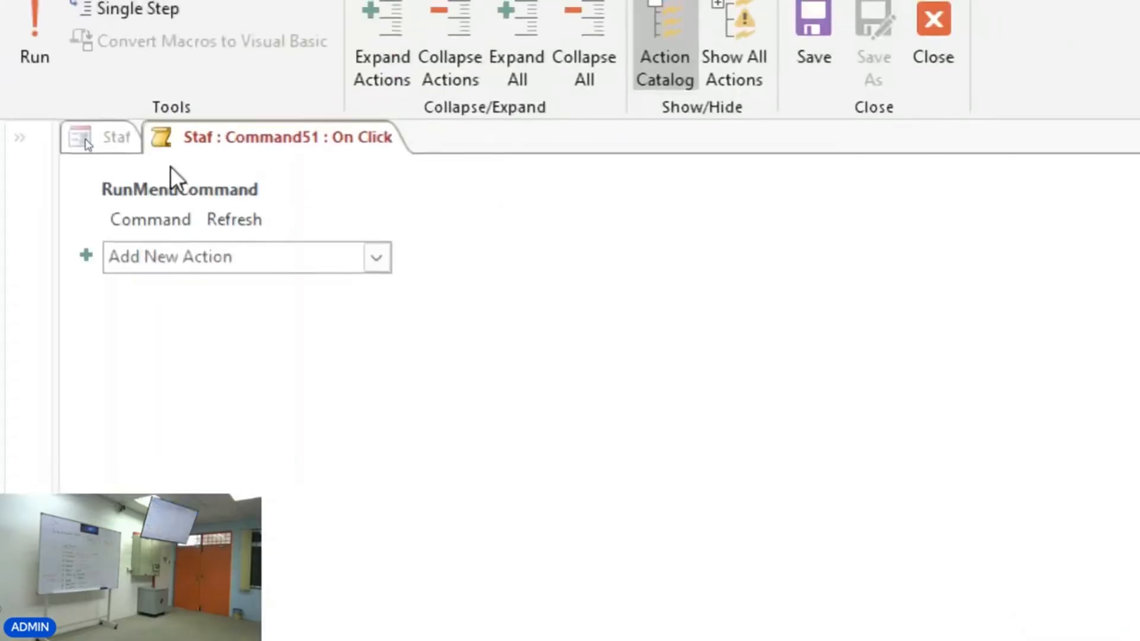
click(250, 258)
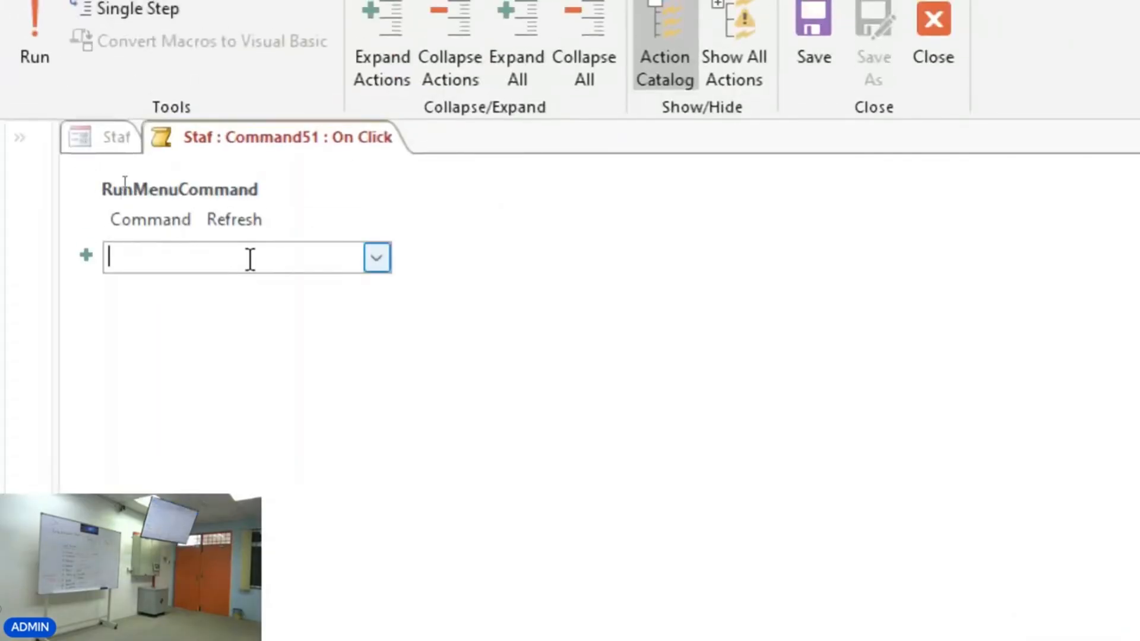
text(Me)
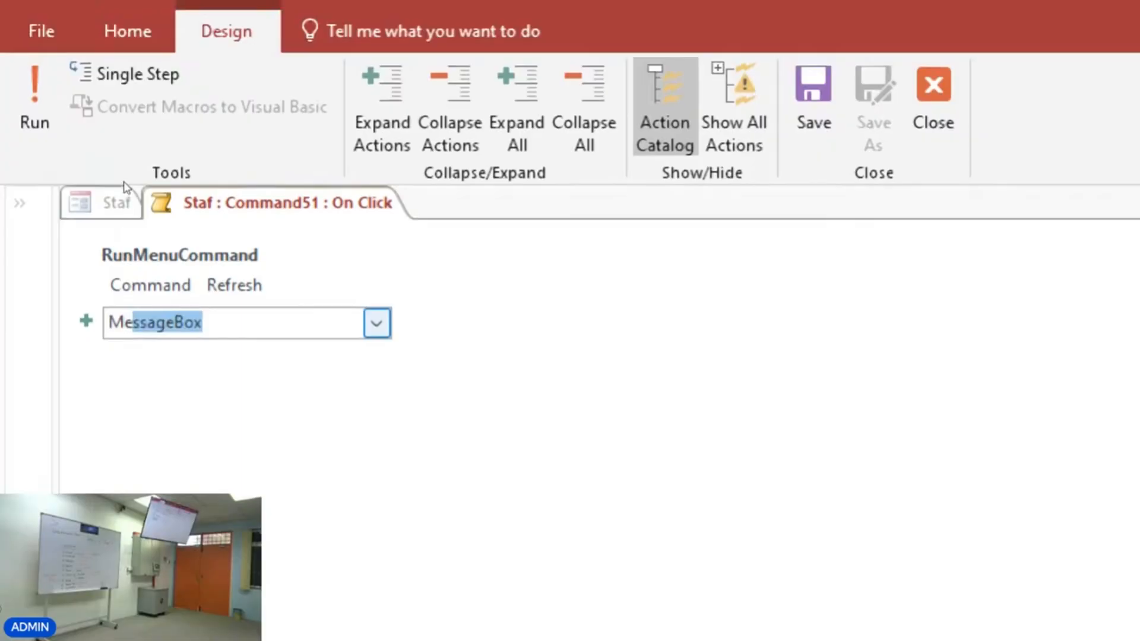
text(ss)
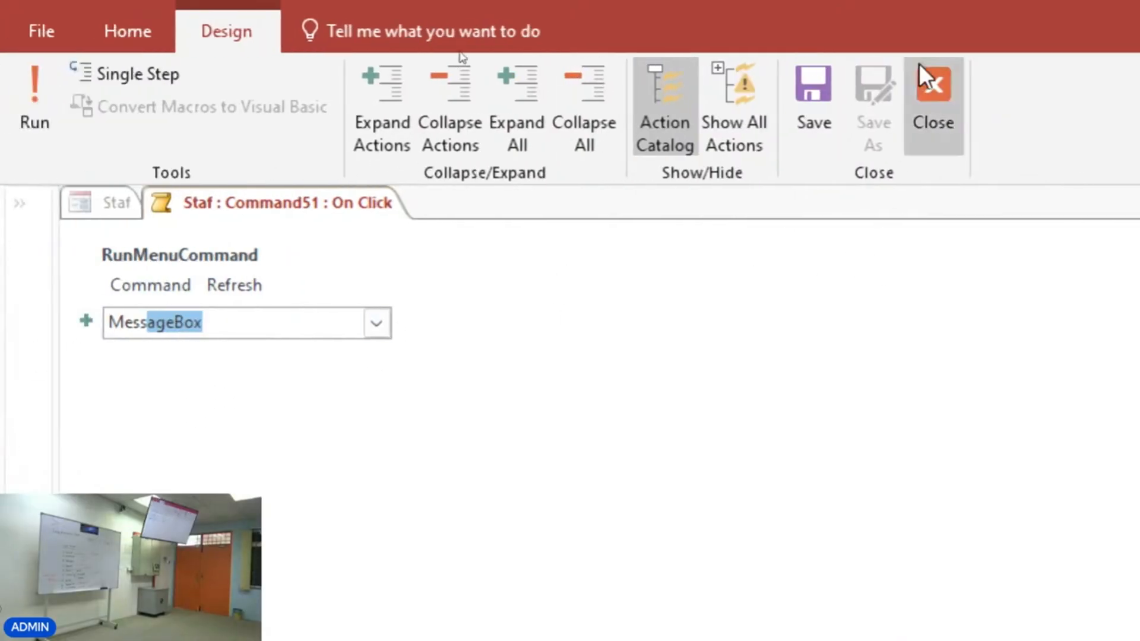
click(920, 63)
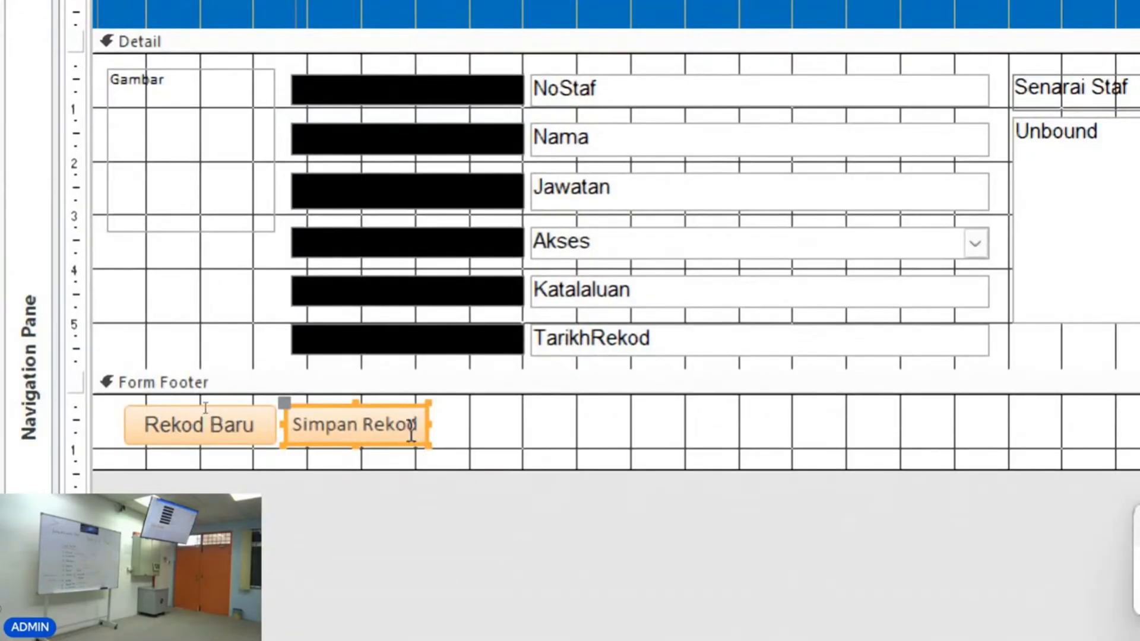
Open the Simpan Rekod button's On Click macro and add a MessageBox action after the Refresh command.
right_click(410, 432)
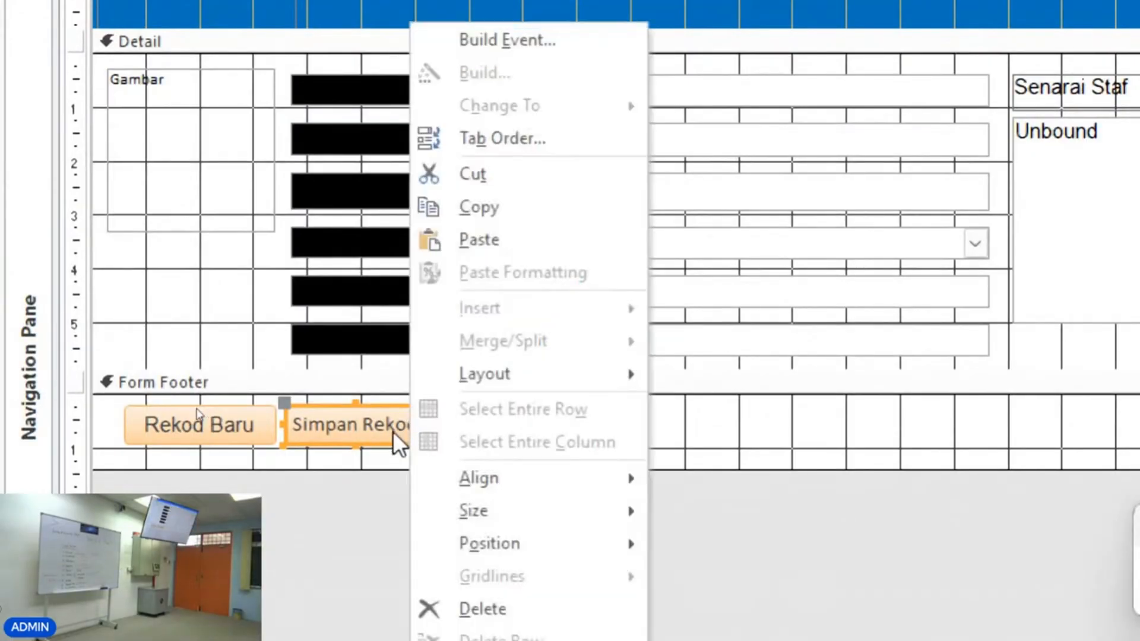
click(566, 38)
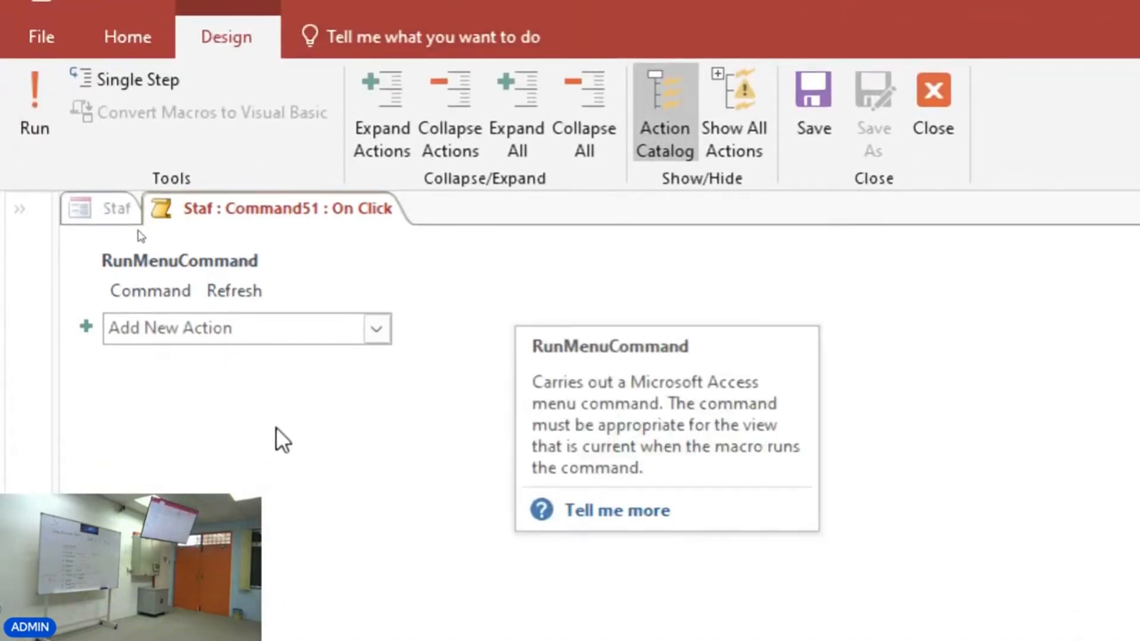
click(190, 327)
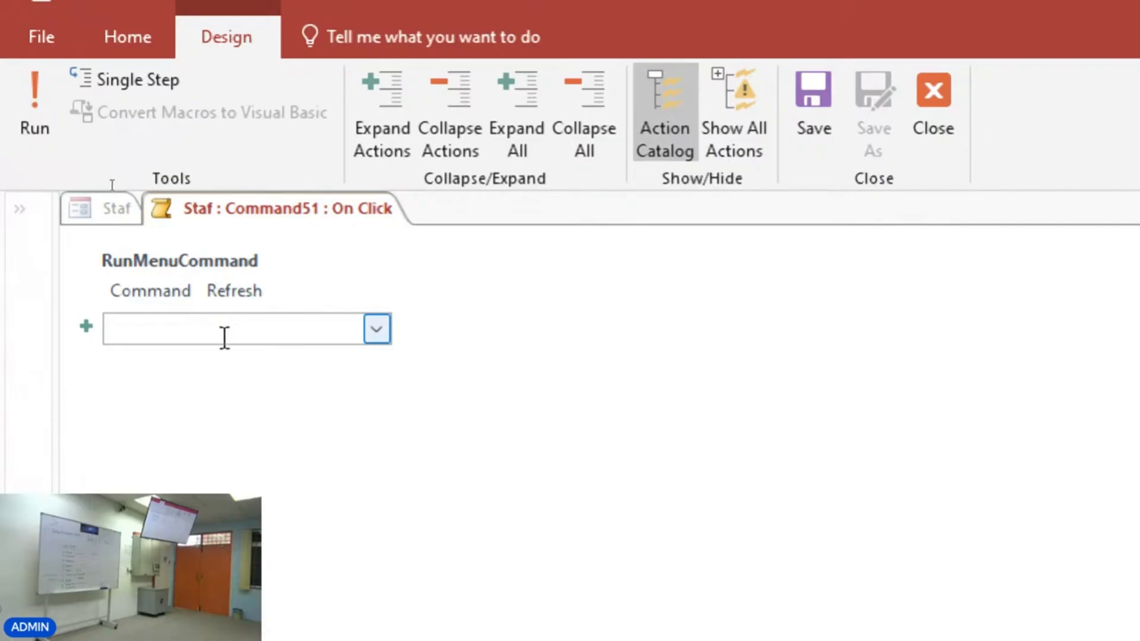
text(MessageBox)
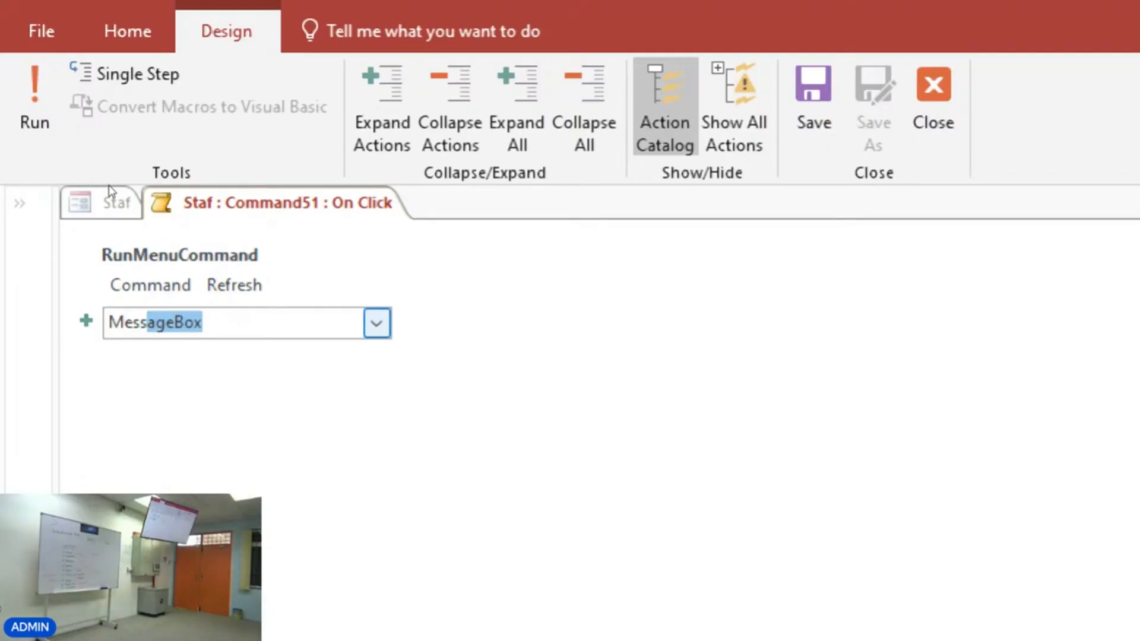
key(Return)
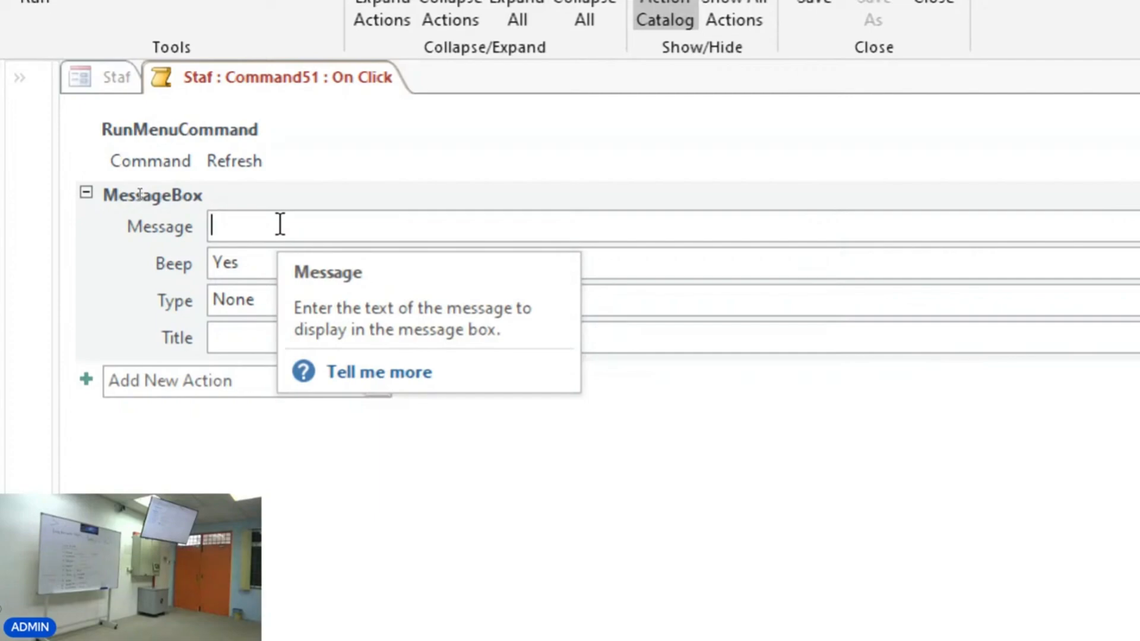
Enter the MessageBox message "Rekod telah disimpan.".
text(Rekod )
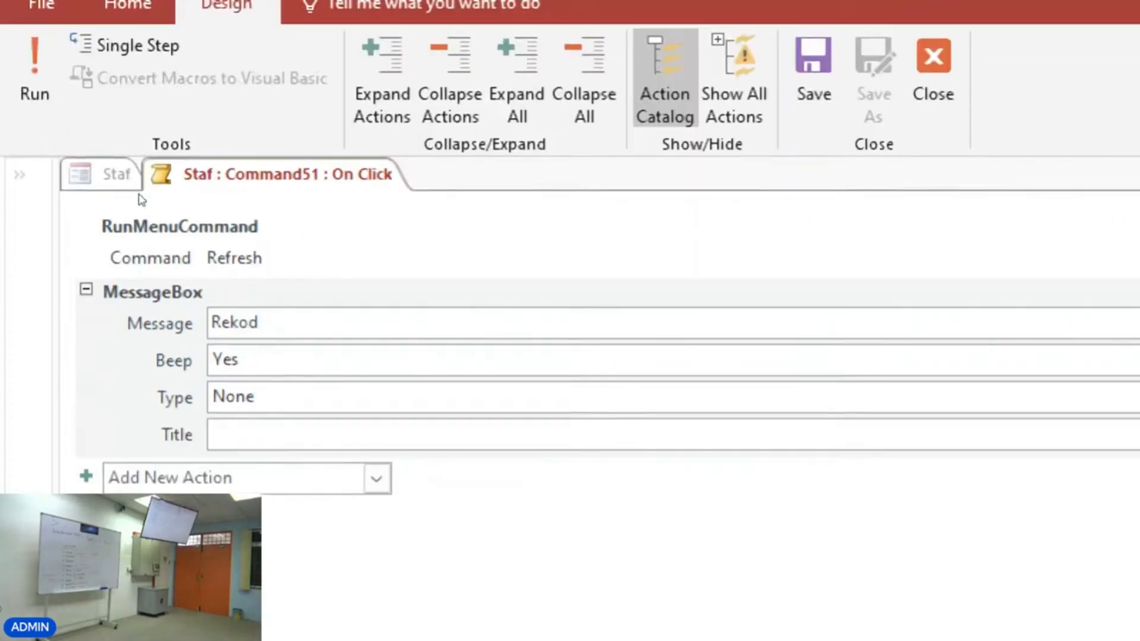
text(telah disimpan)
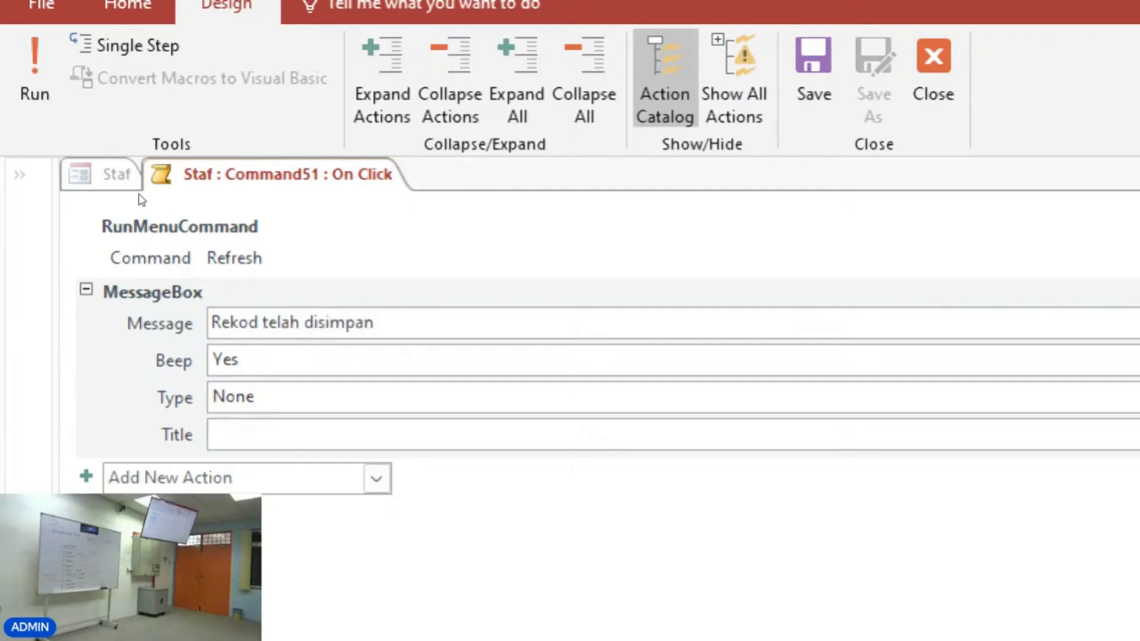
text(.)
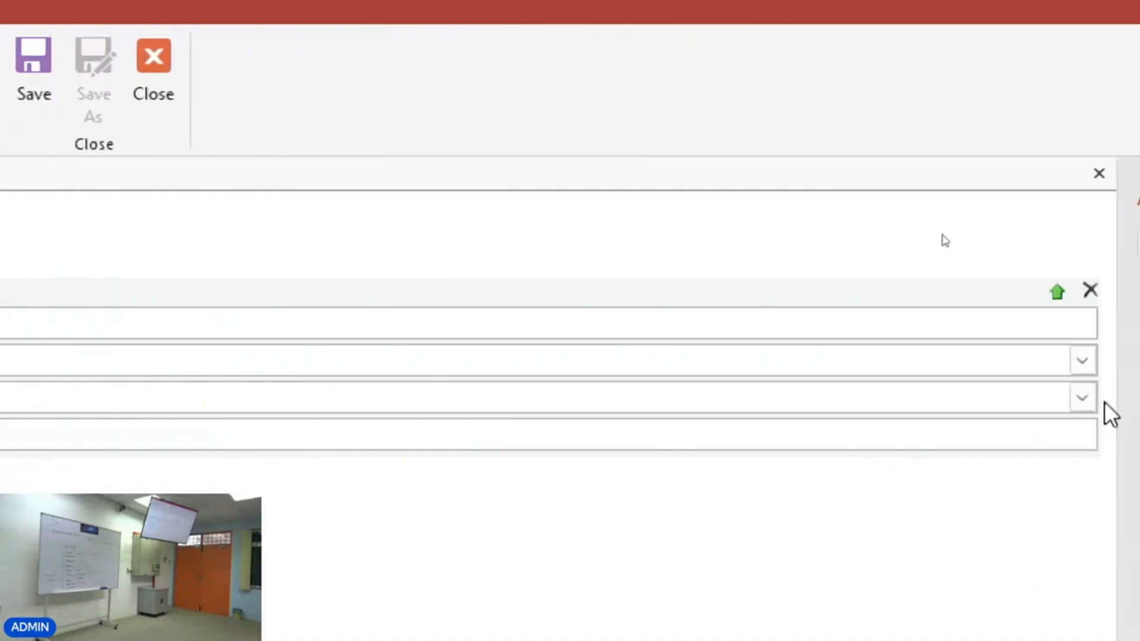
Choose Information as the MessageBox type, enter Info as its title, and close the macro.
click(1082, 398)
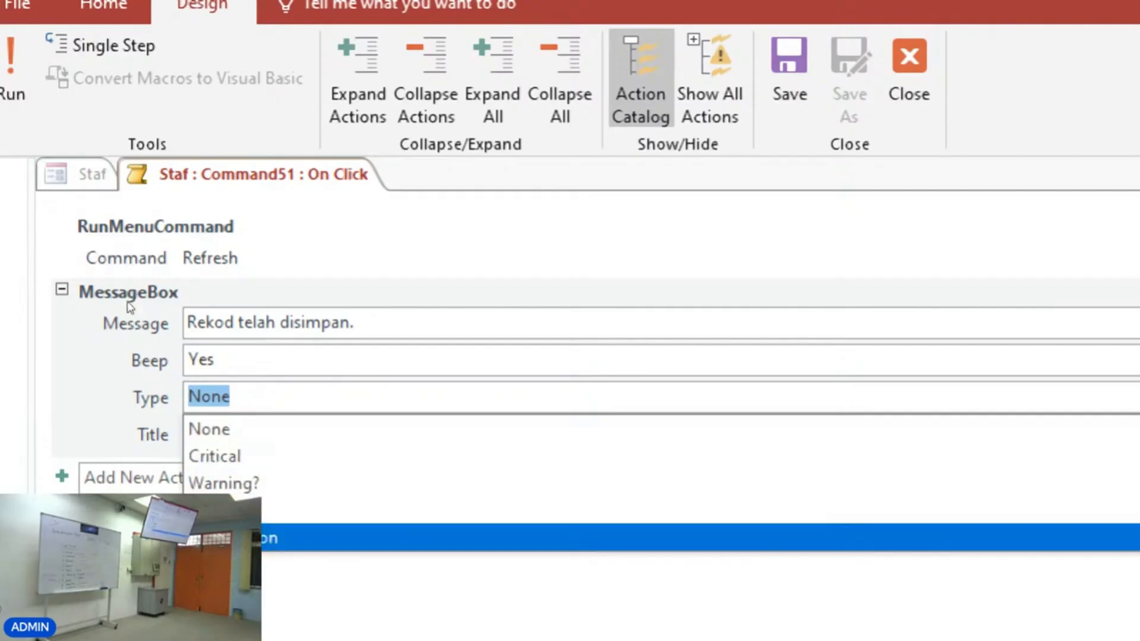
click(213, 538)
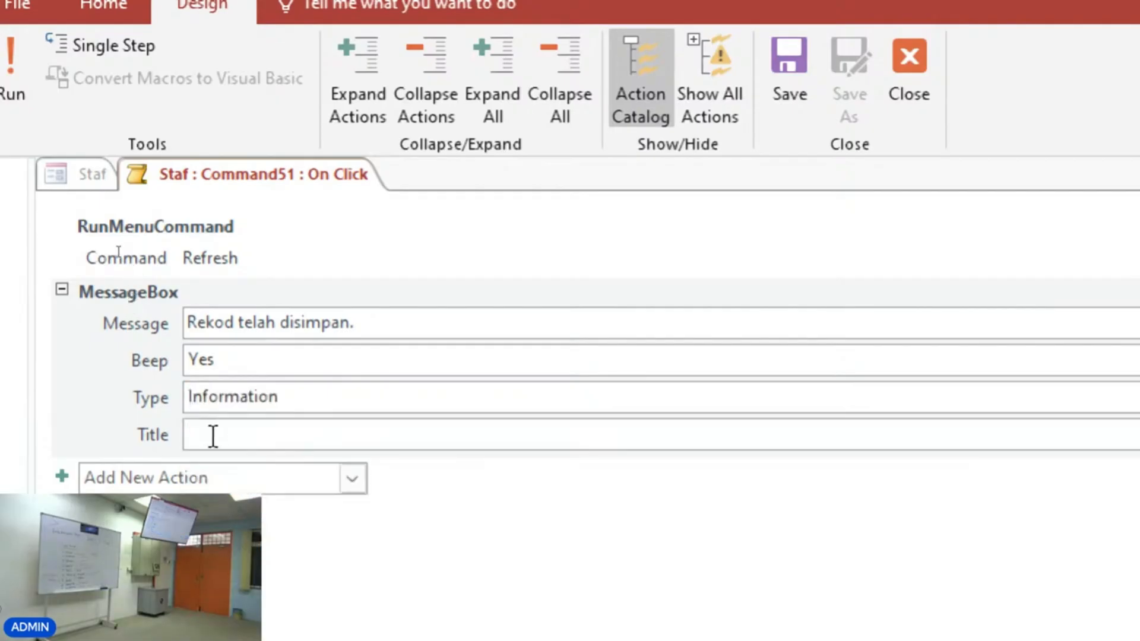
text(In)
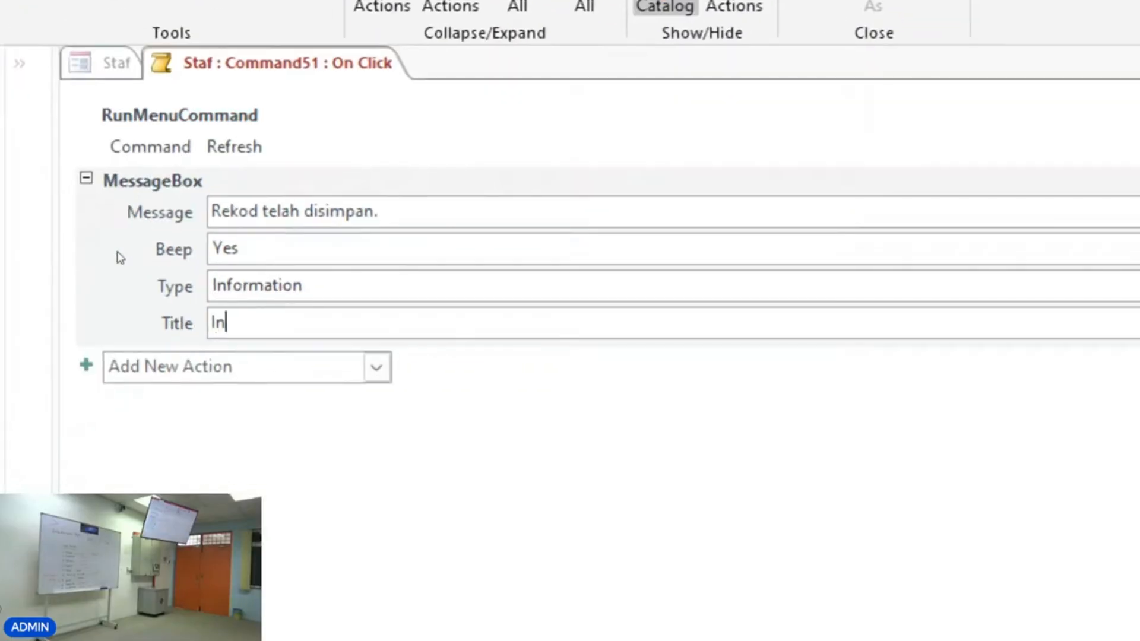
text(fo)
click(647, 558)
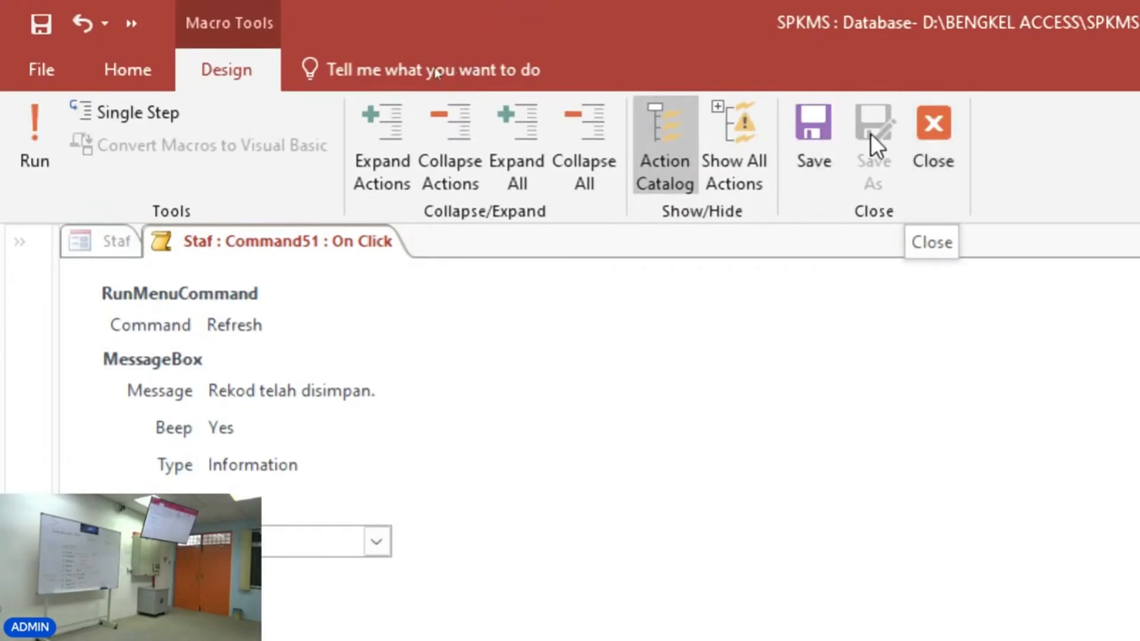
click(943, 124)
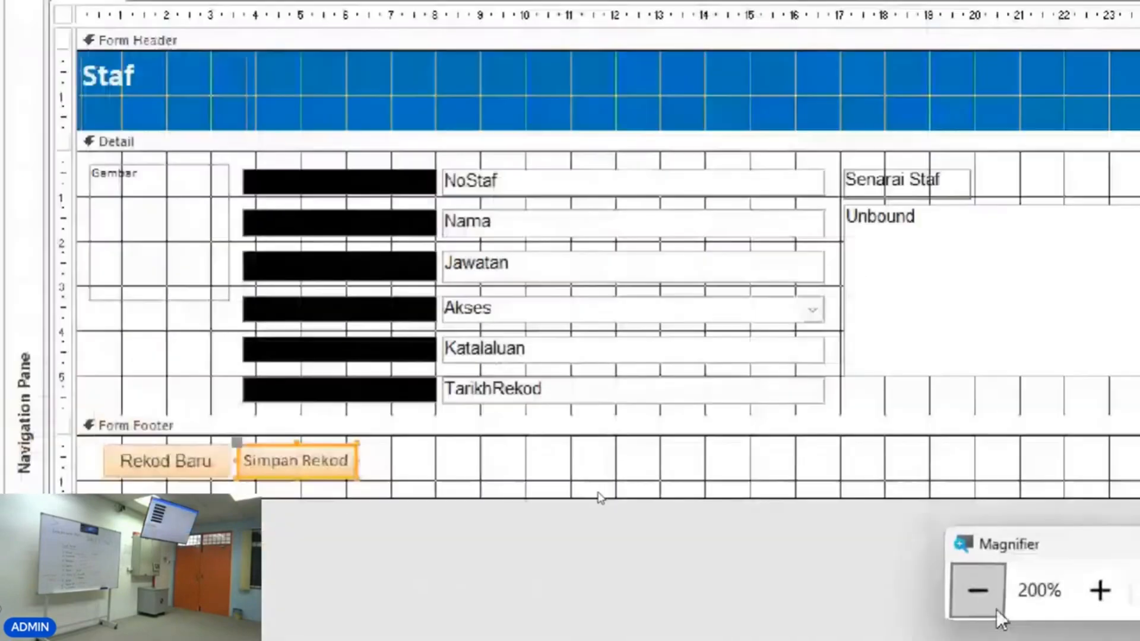
Switch to Form View, test the new Simpan Rekod button, and dismiss its Info message.
click(976, 611)
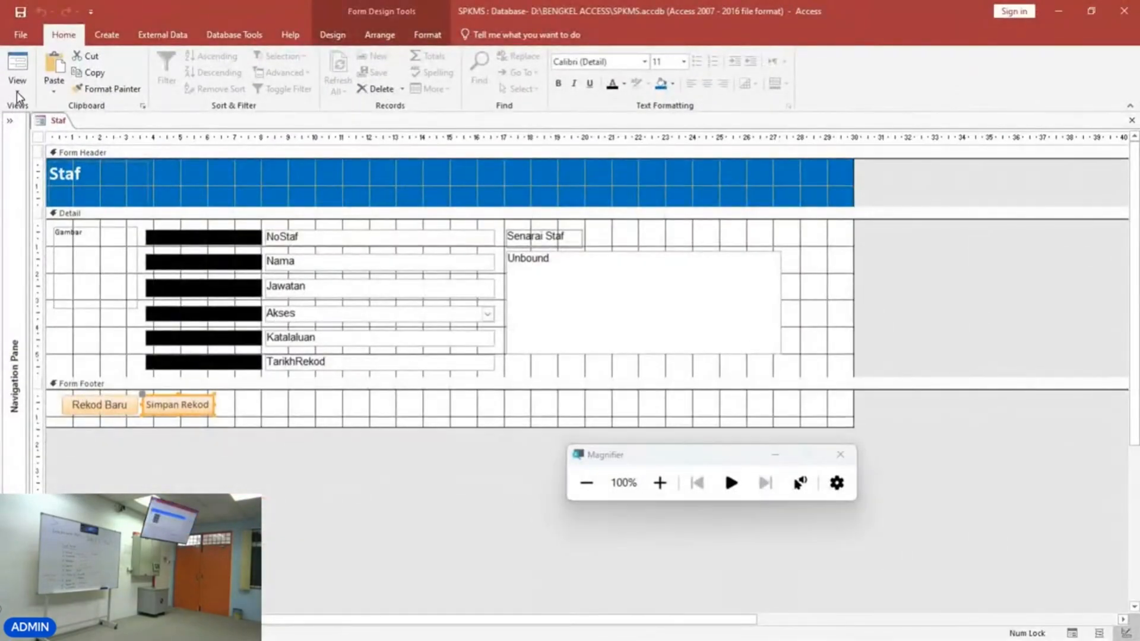
click(17, 87)
click(21, 113)
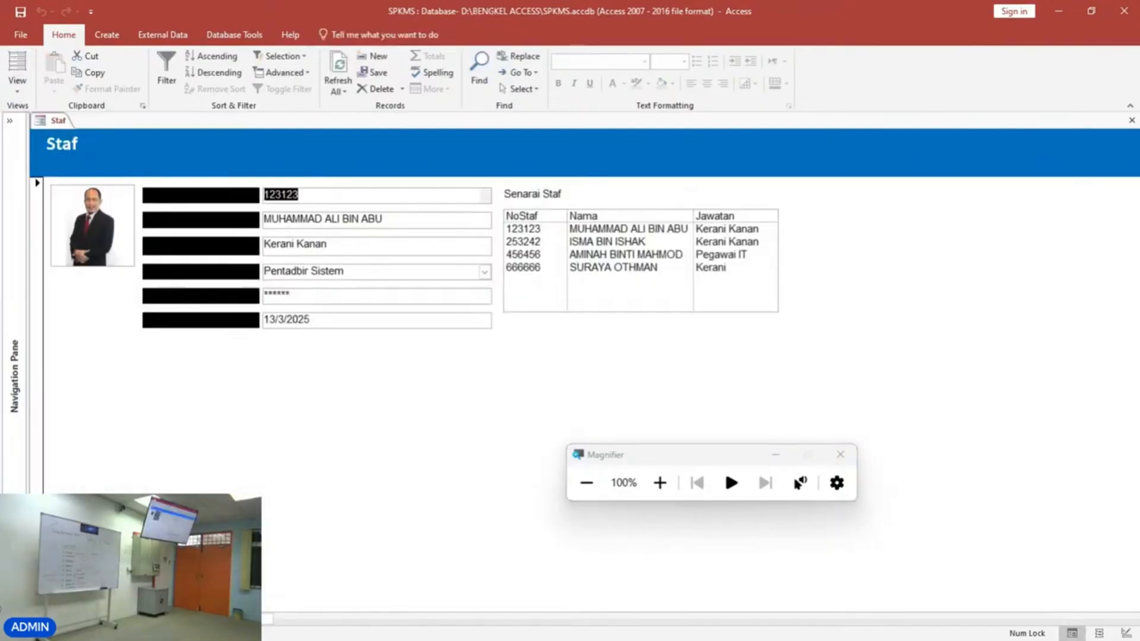
click(149, 552)
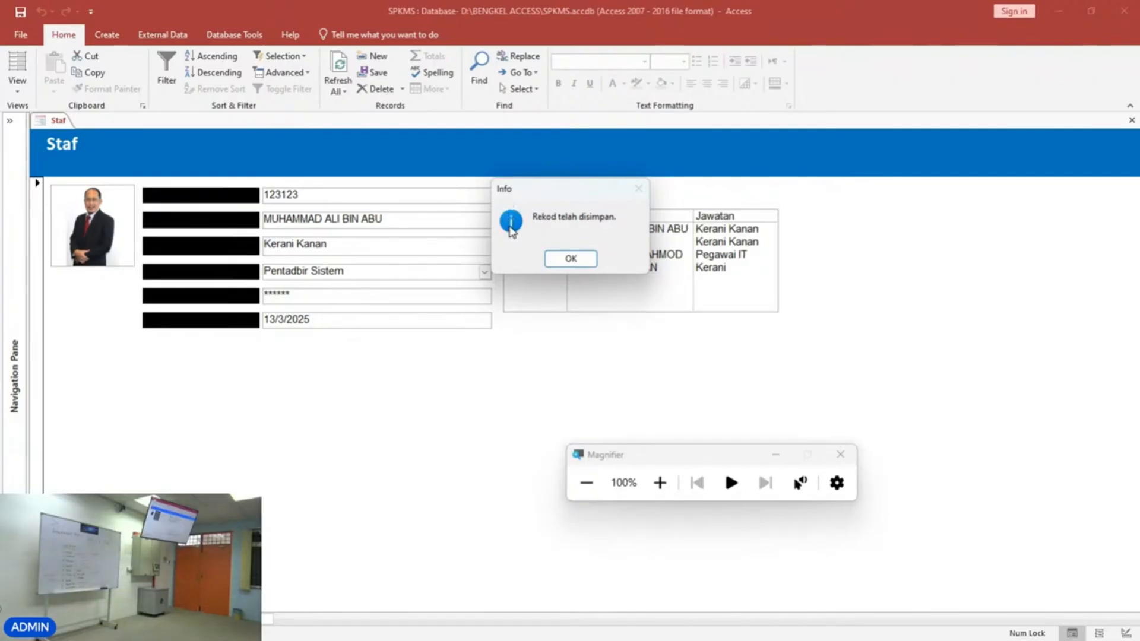
click(570, 259)
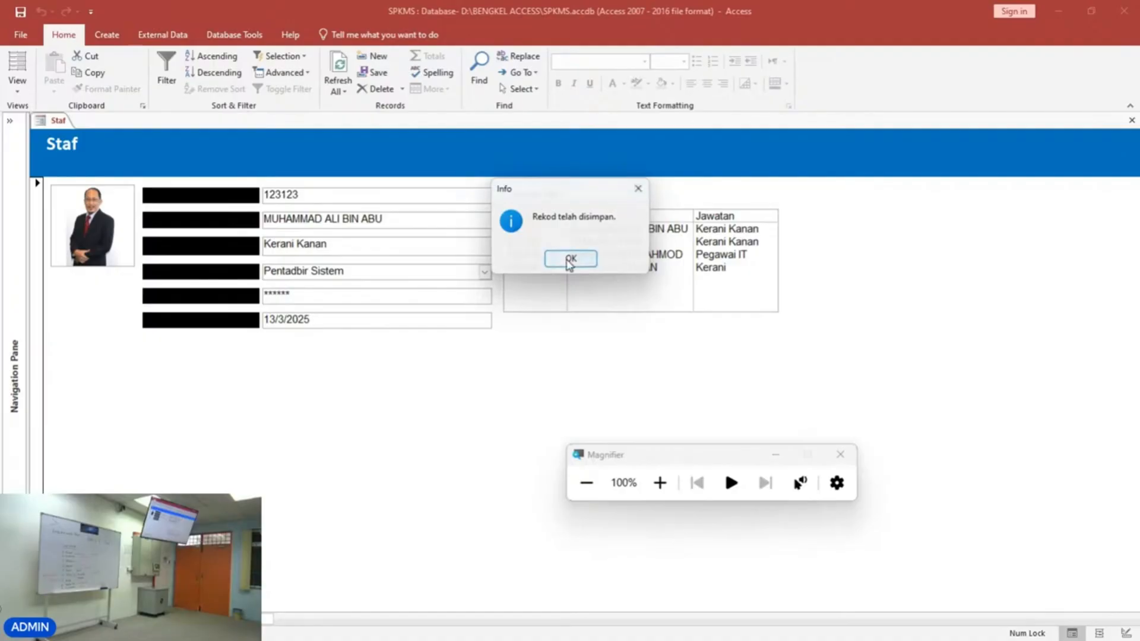
Return to Design View and reopen the Simpan Rekod On Click macro to review its actions, then close it.
right_click(369, 409)
click(401, 446)
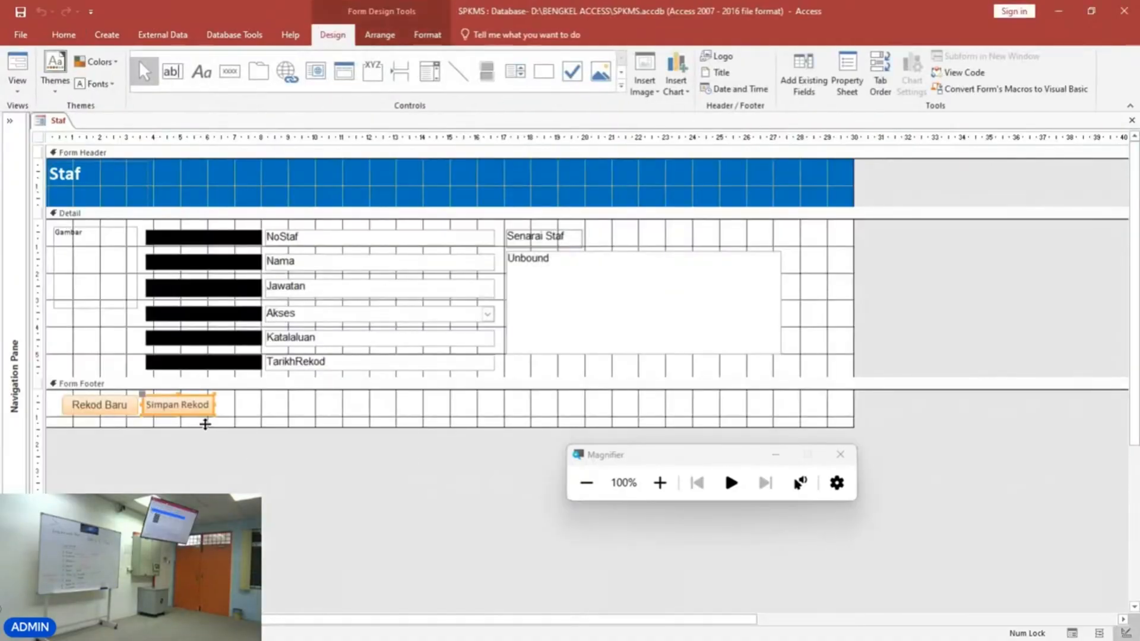
right_click(199, 411)
click(257, 216)
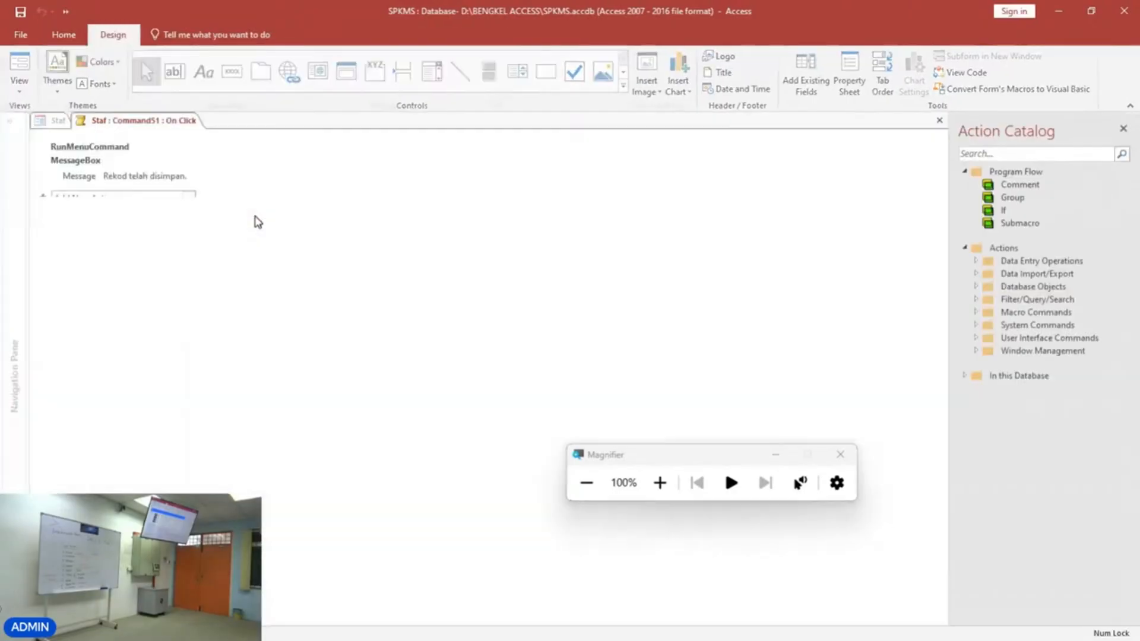
click(660, 483)
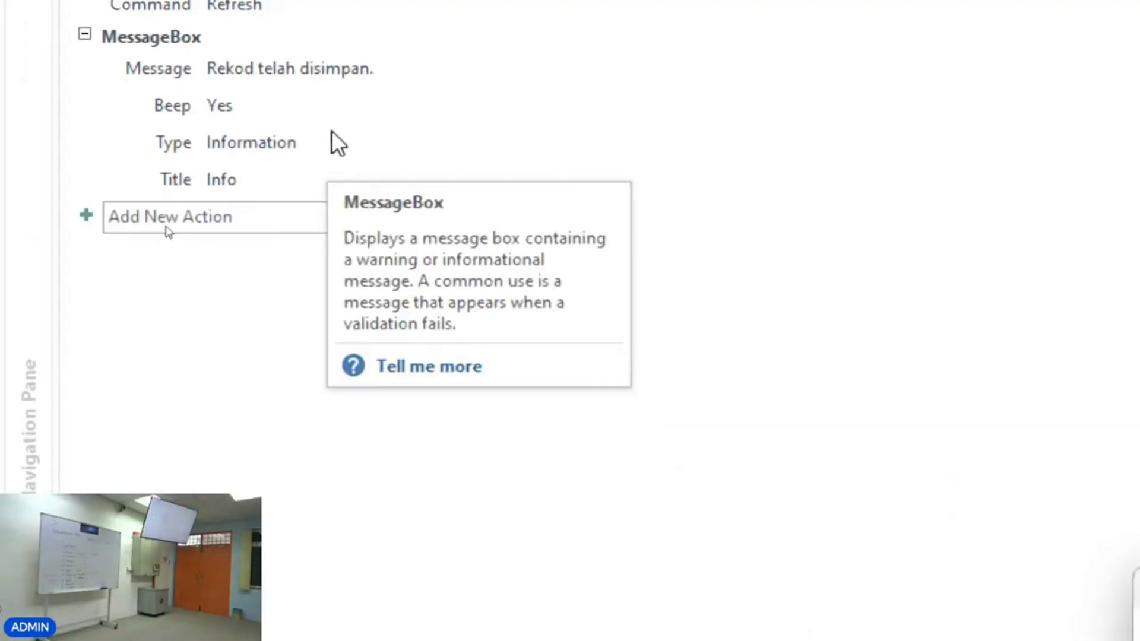
click(326, 143)
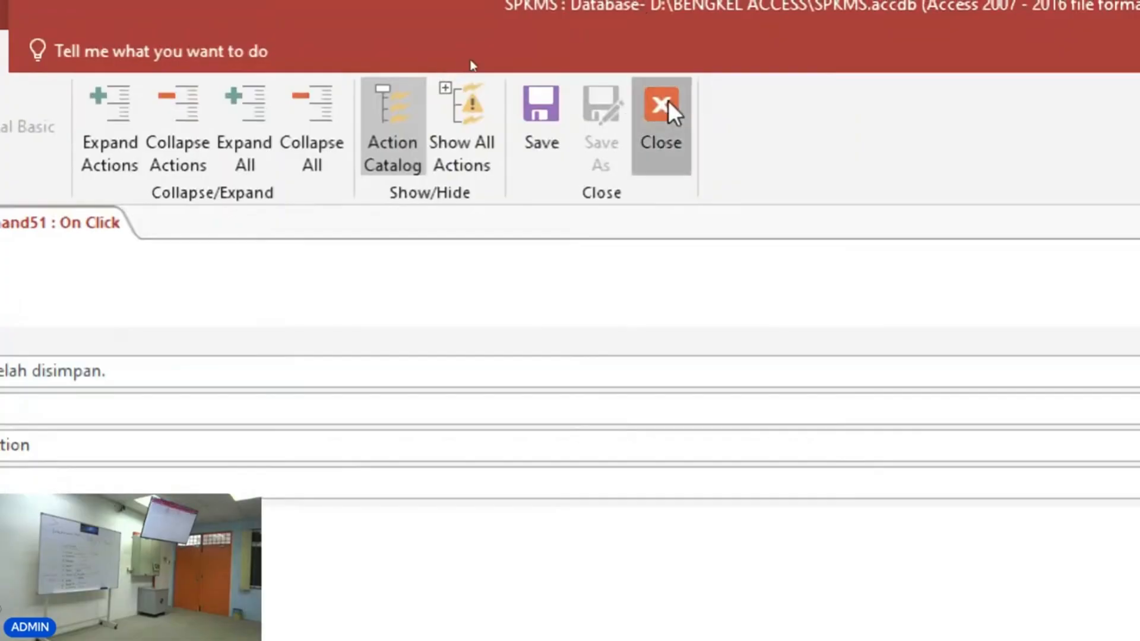
click(668, 101)
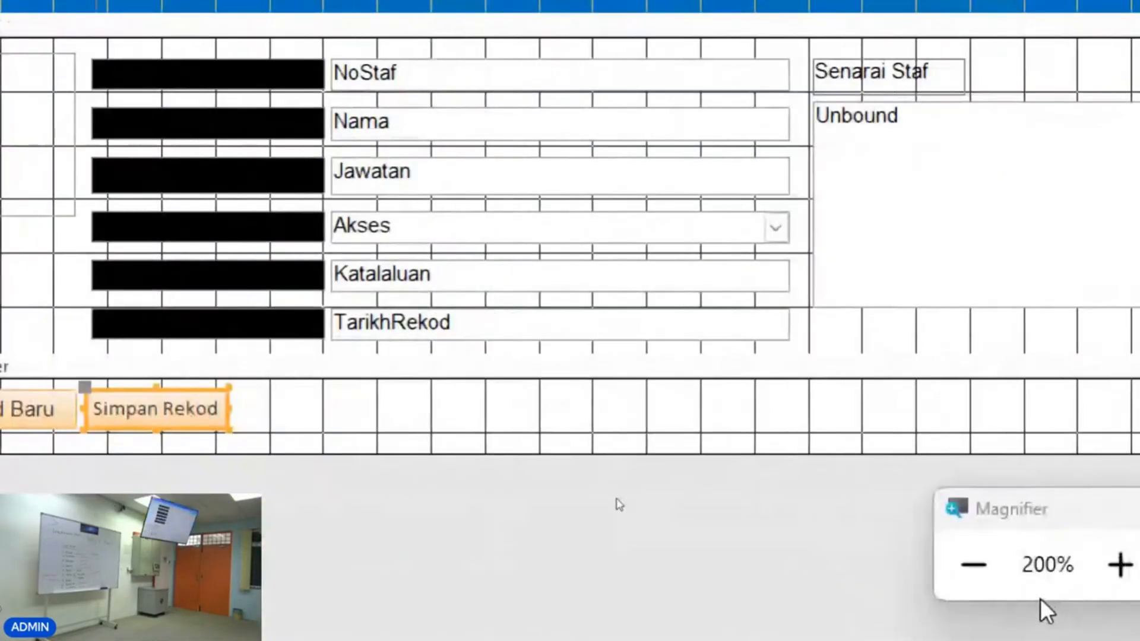
Switch the Staf form to Form View.
click(974, 564)
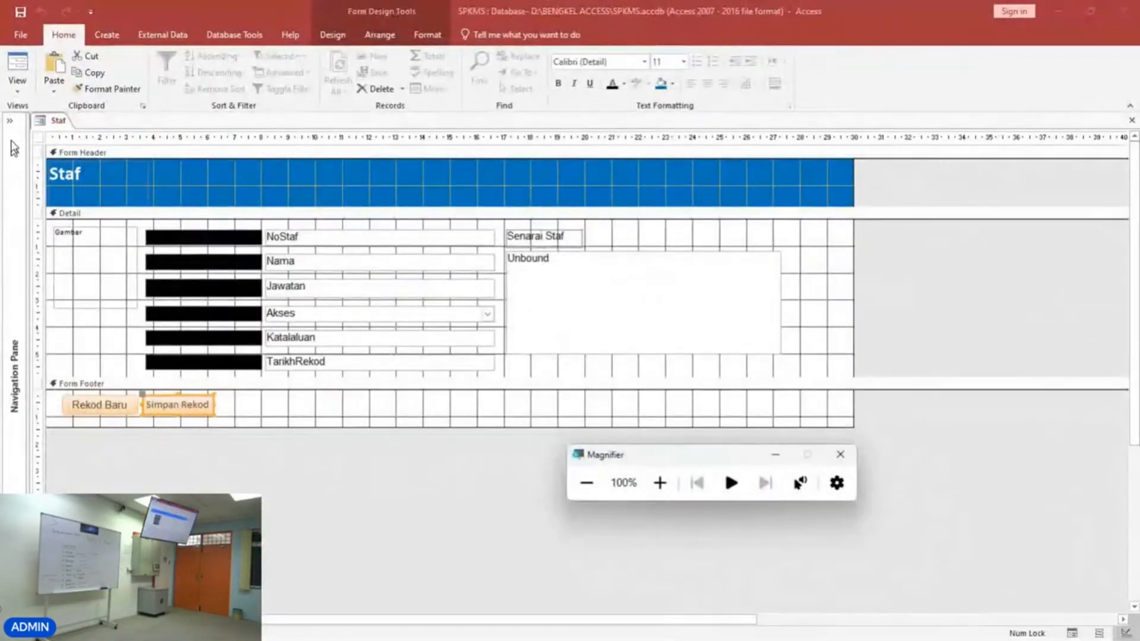
click(20, 75)
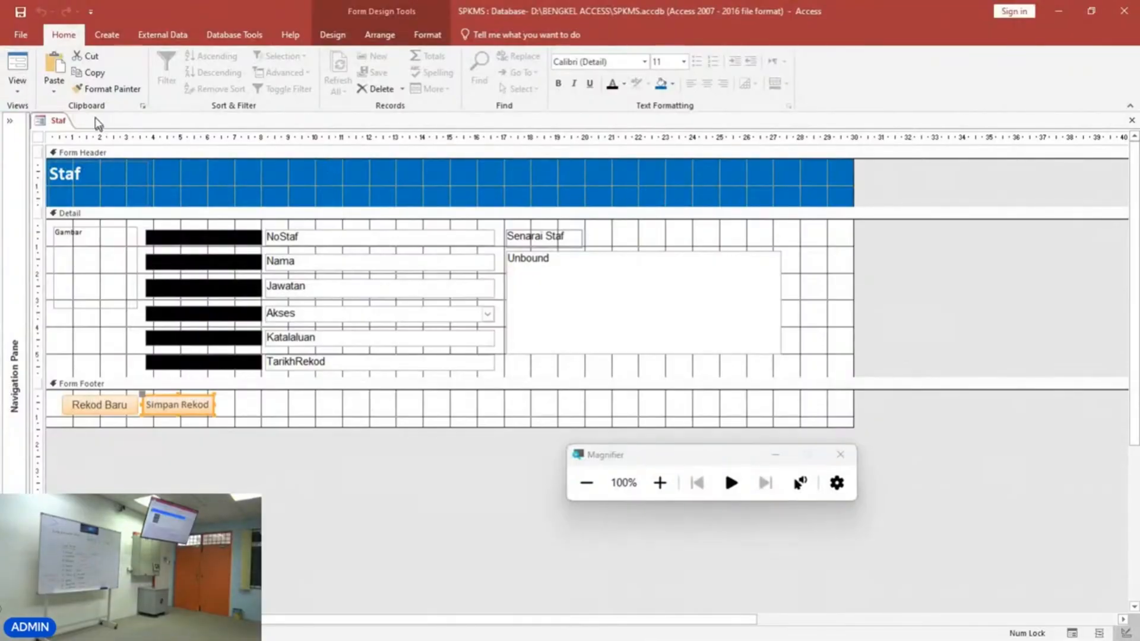
click(20, 89)
click(20, 118)
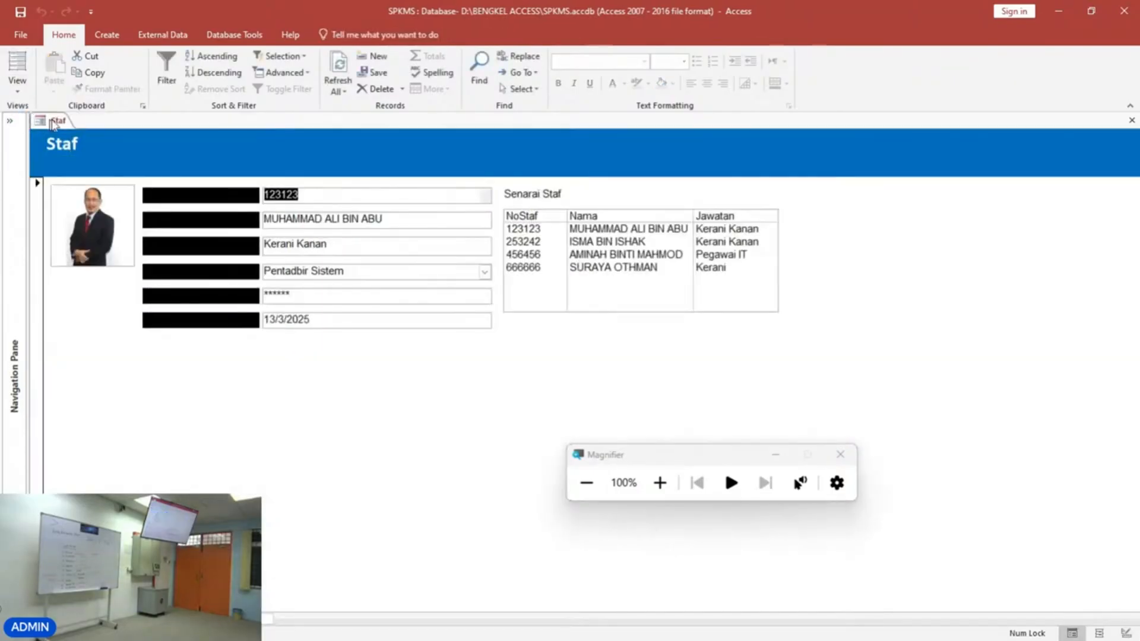
Start a new blank record and enter a staff number and the staff member's name.
click(171, 619)
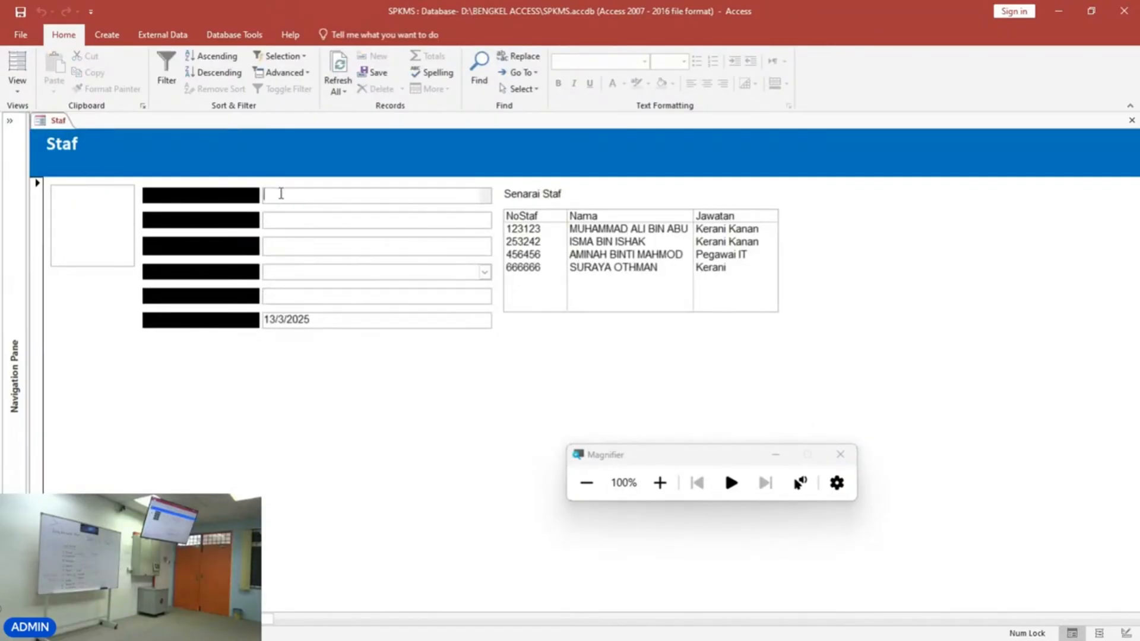
text(88888)
key(Tab)
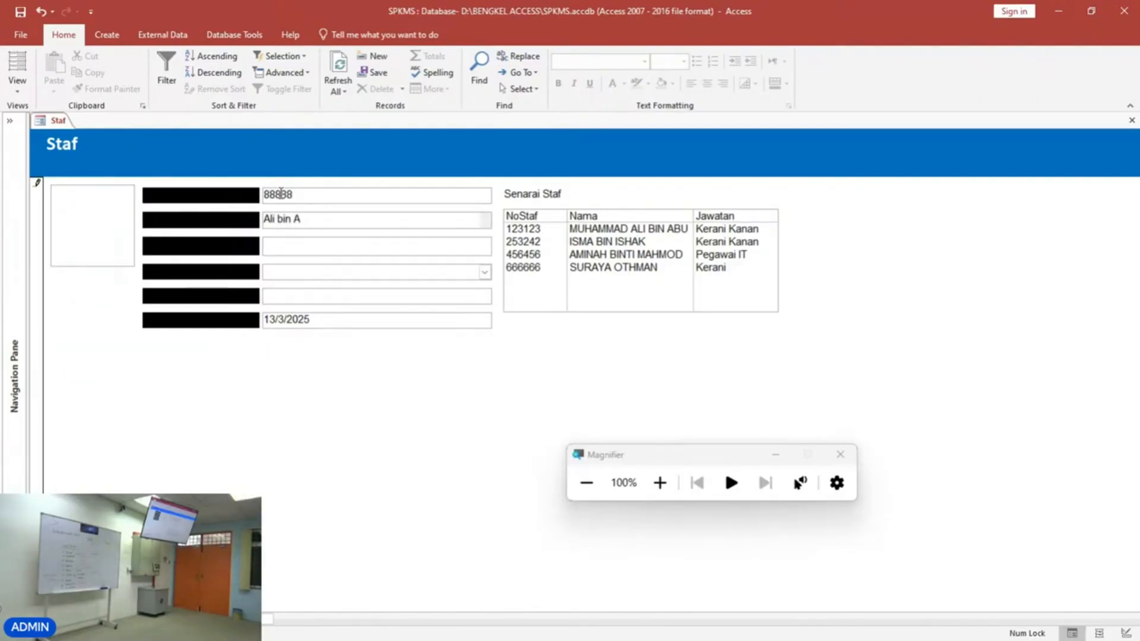
text(Ali bin Abu)
click(305, 246)
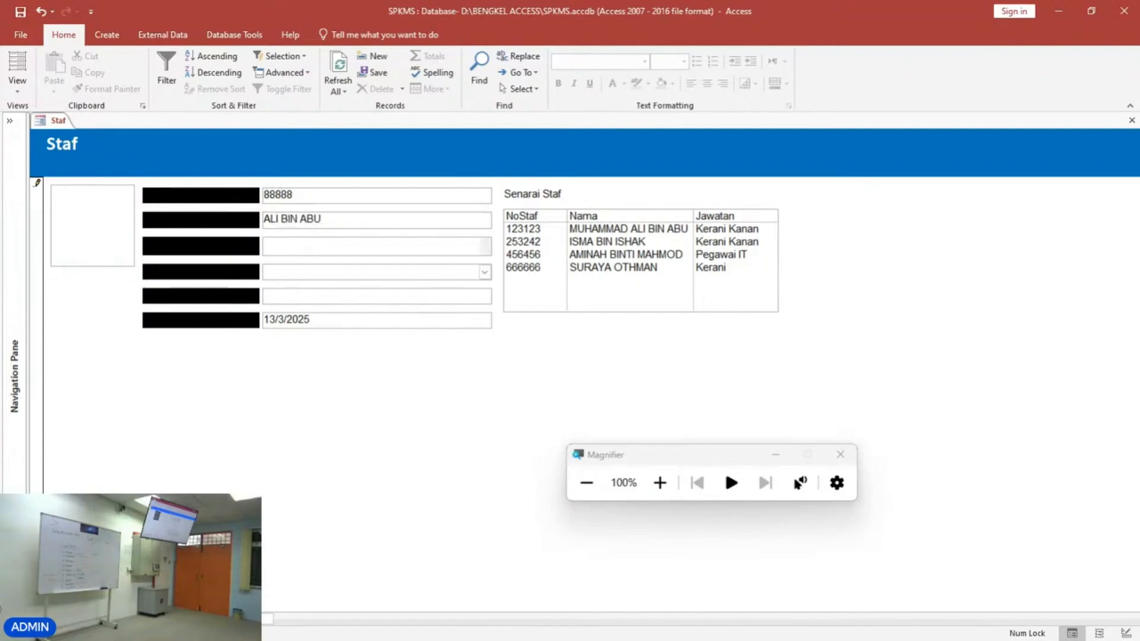
Save the new record using the Simpan Rekod button and dismiss the Info message.
key(ctrl+s)
click(573, 266)
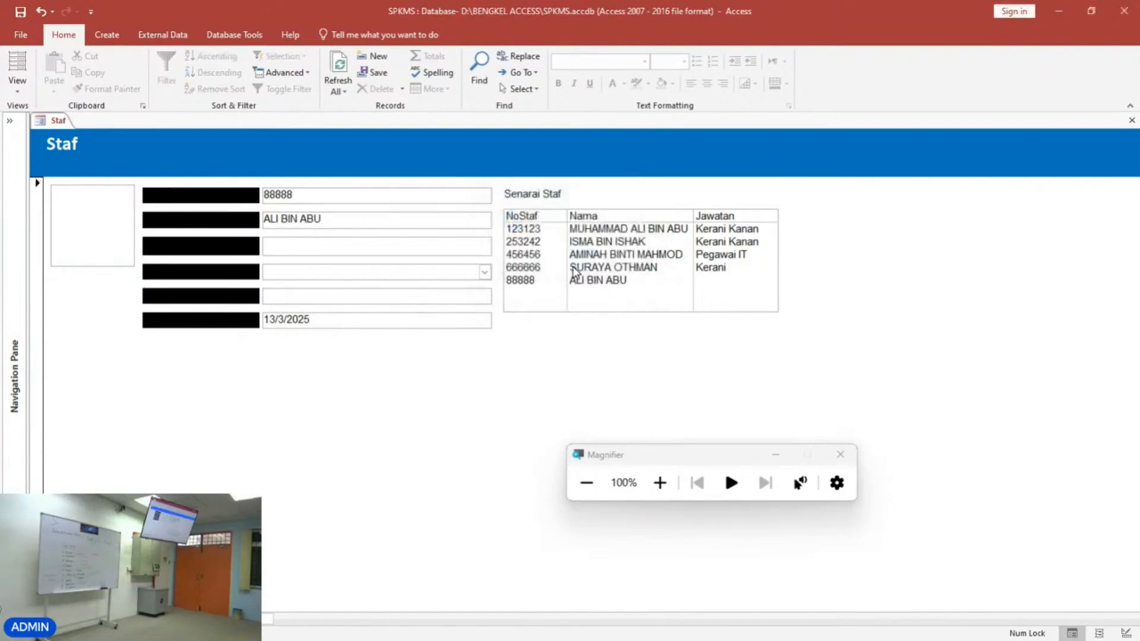
click(208, 541)
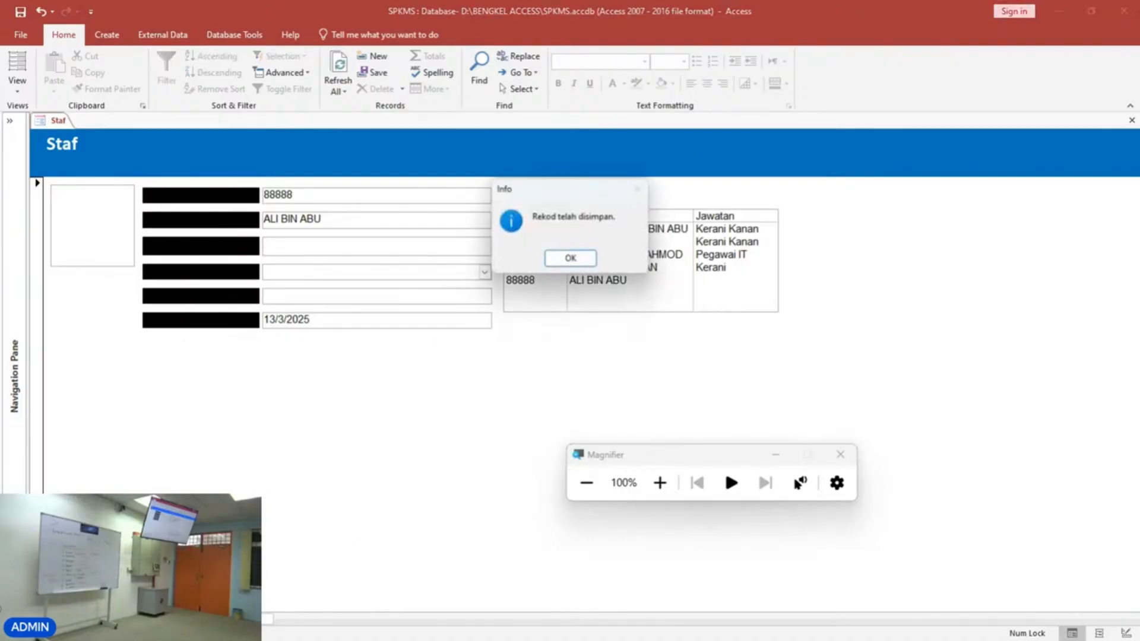
click(584, 259)
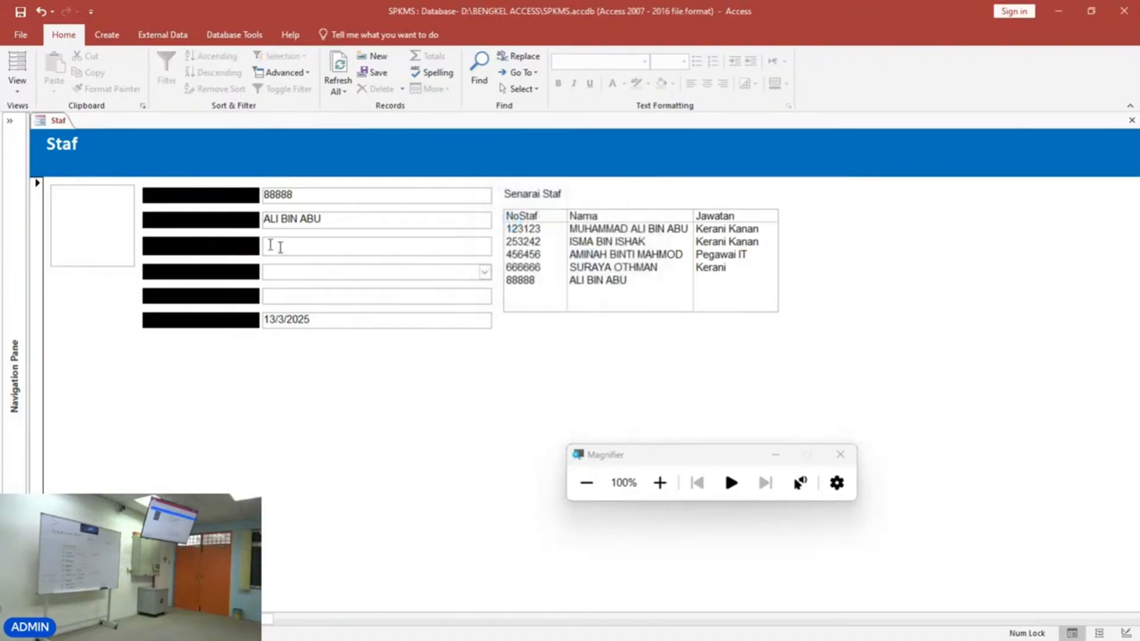
Switch to Design View and set the font colour of the six field labels in the Detail section to white.
right_click(336, 406)
click(375, 449)
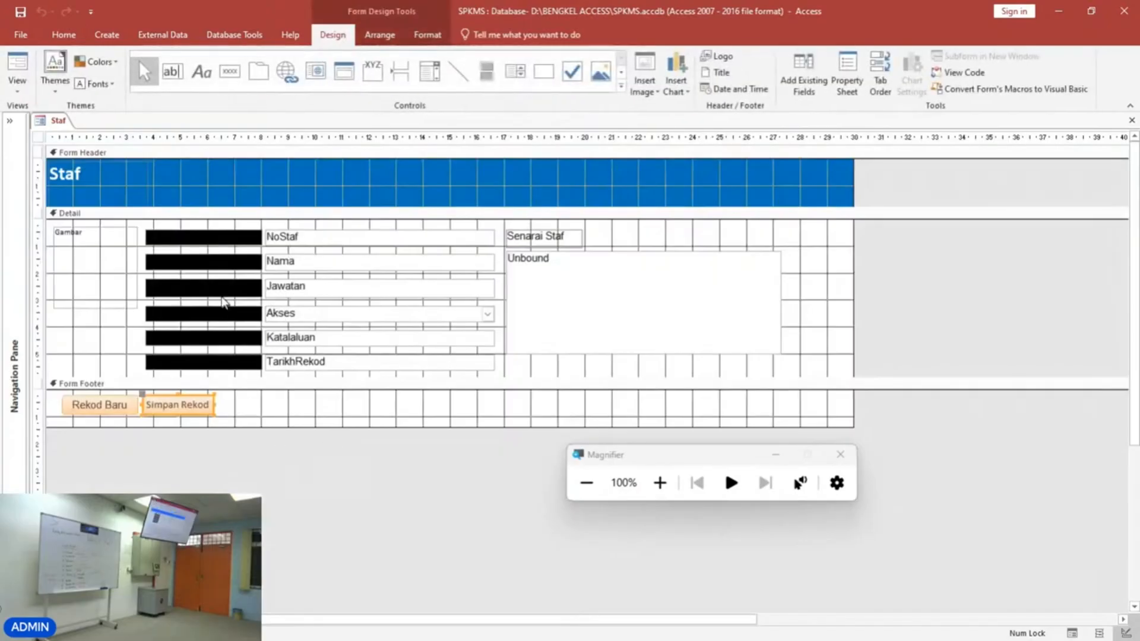
drag(186, 222, 206, 363)
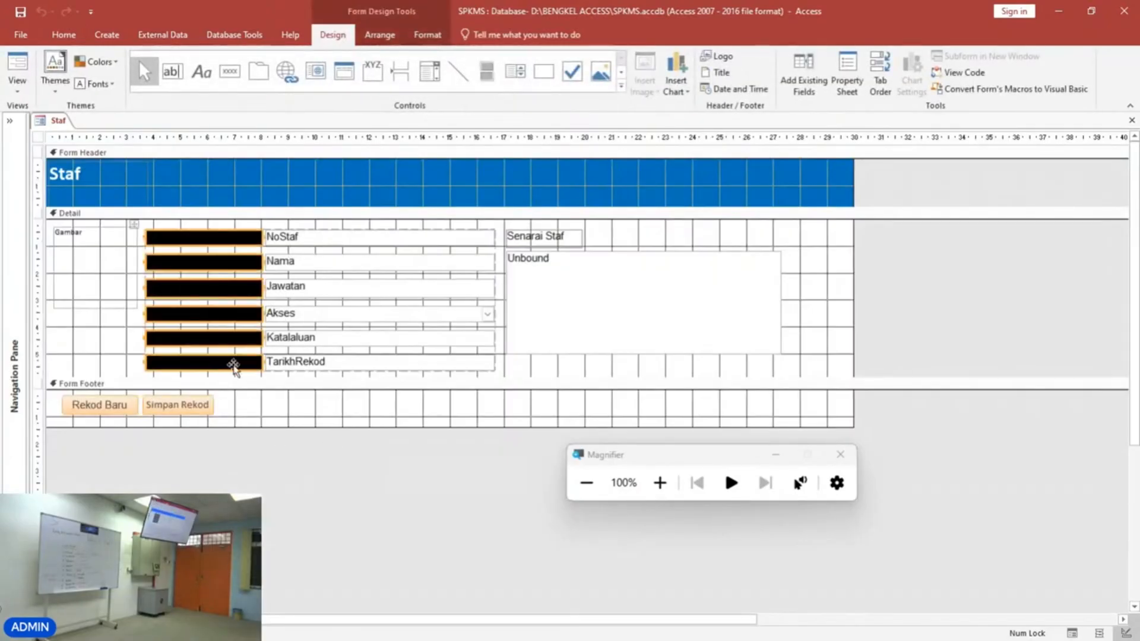
click(426, 36)
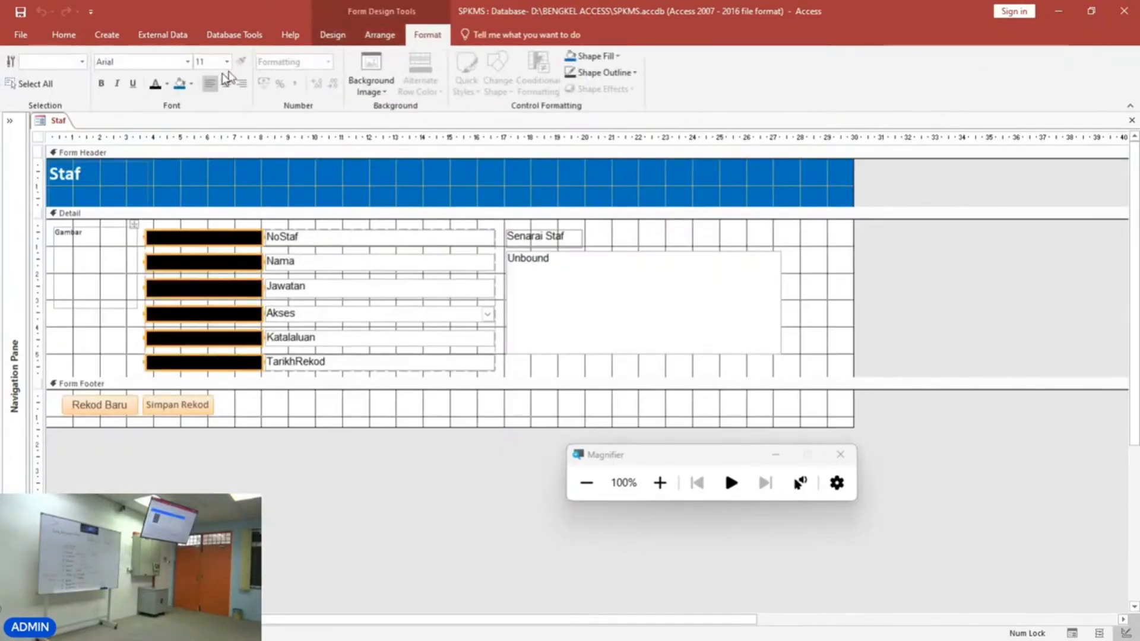
click(167, 83)
click(155, 132)
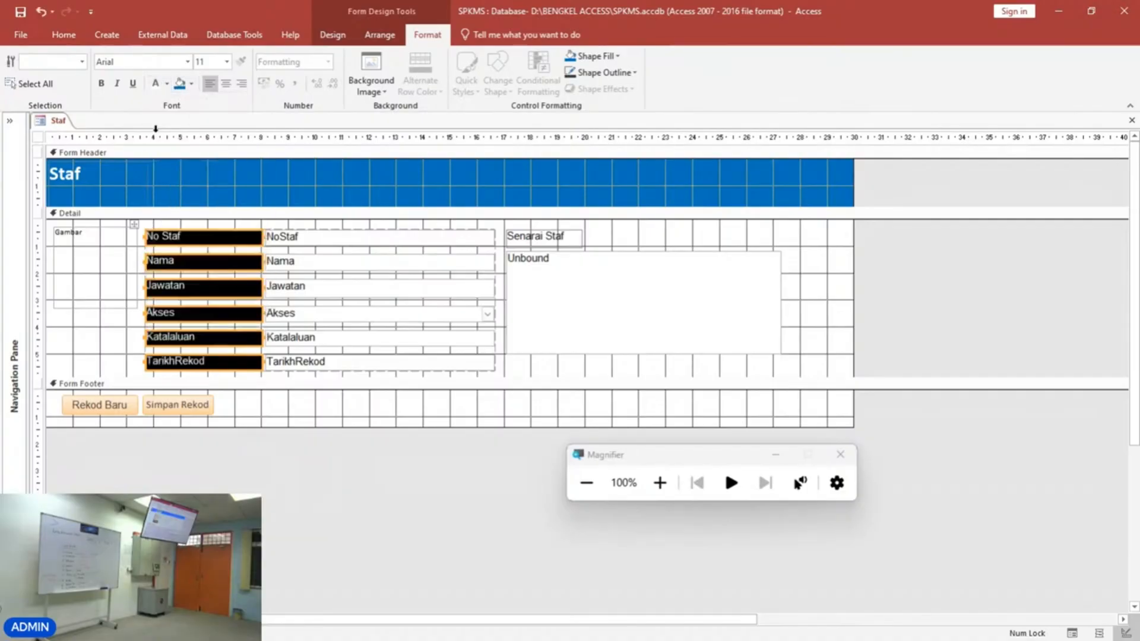
click(96, 352)
Switch to Form View, edit the current record's staff number, and save it with Simpan Rekod, dismissing the message.
click(62, 35)
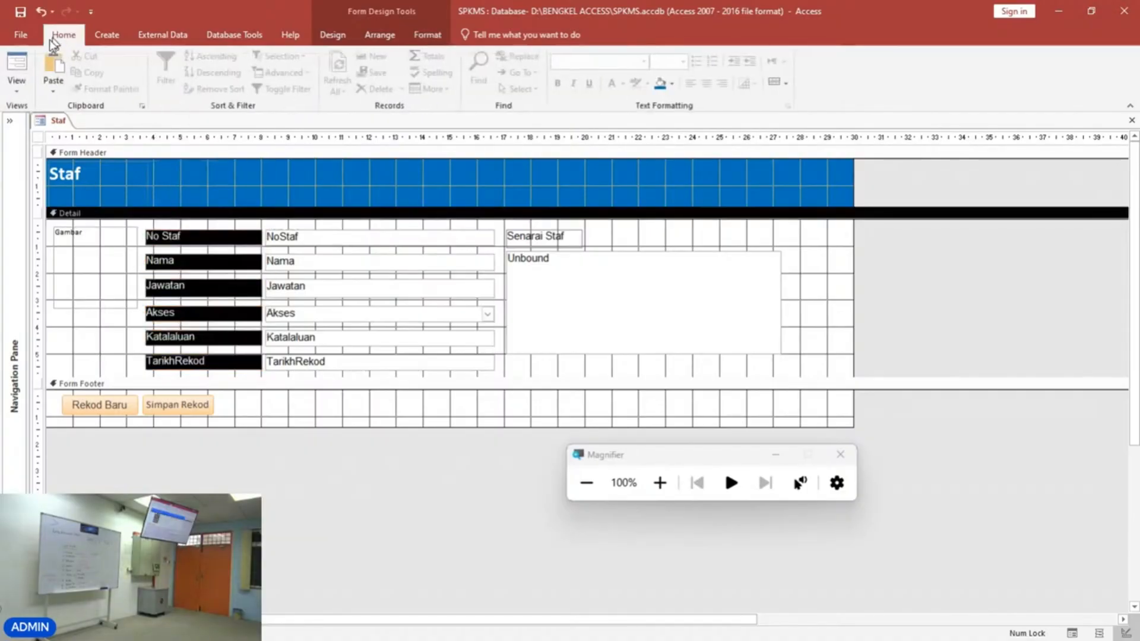
click(18, 68)
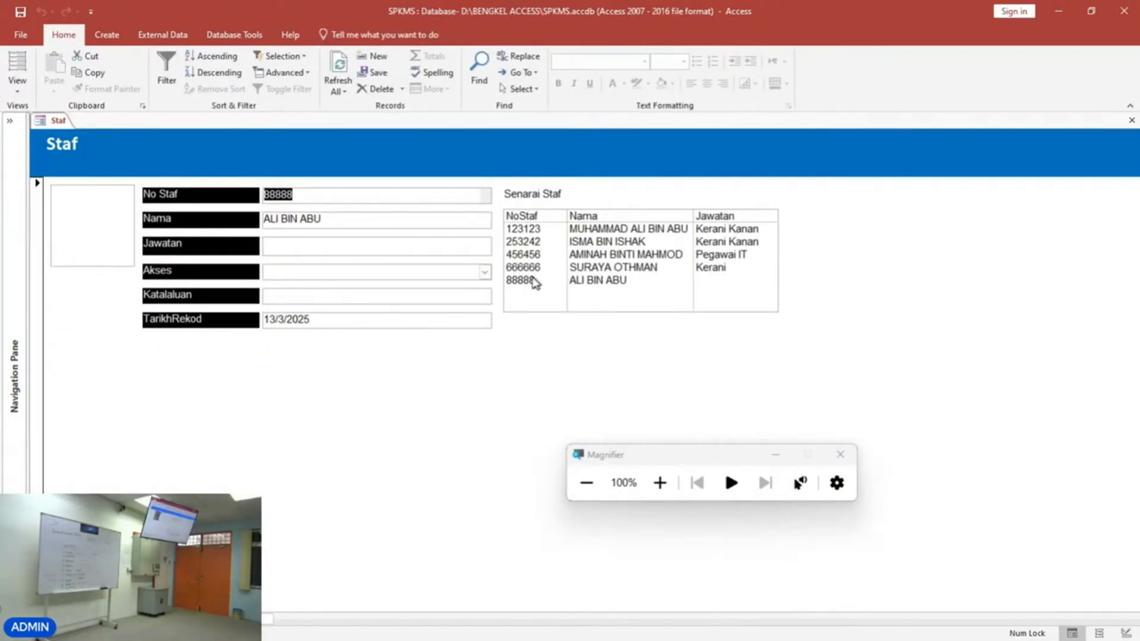
click(350, 200)
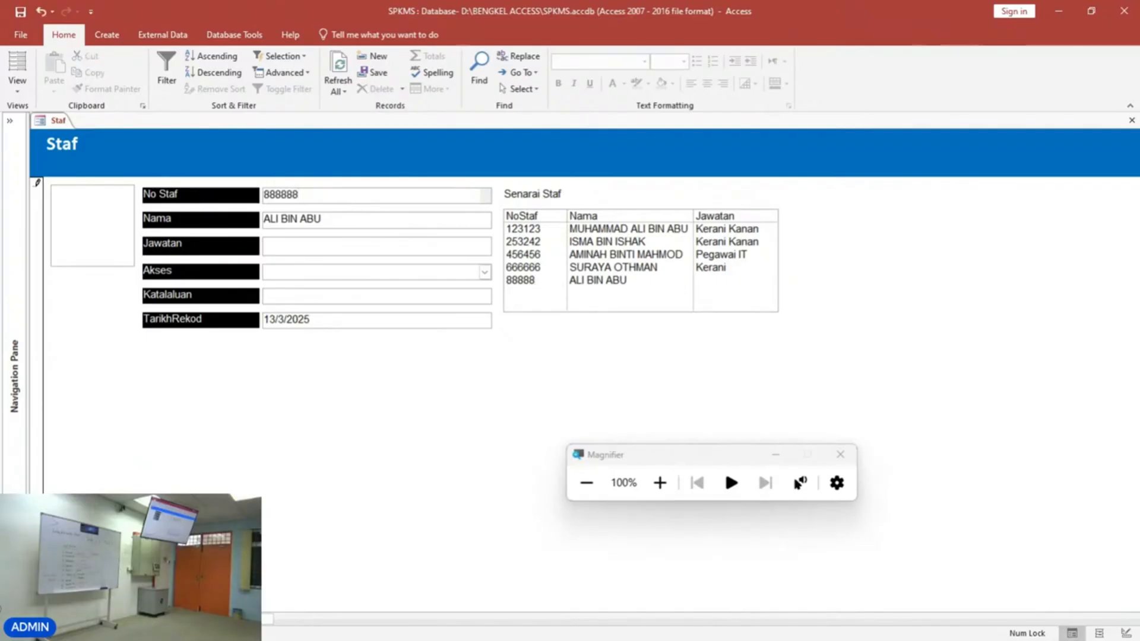
click(225, 595)
click(576, 260)
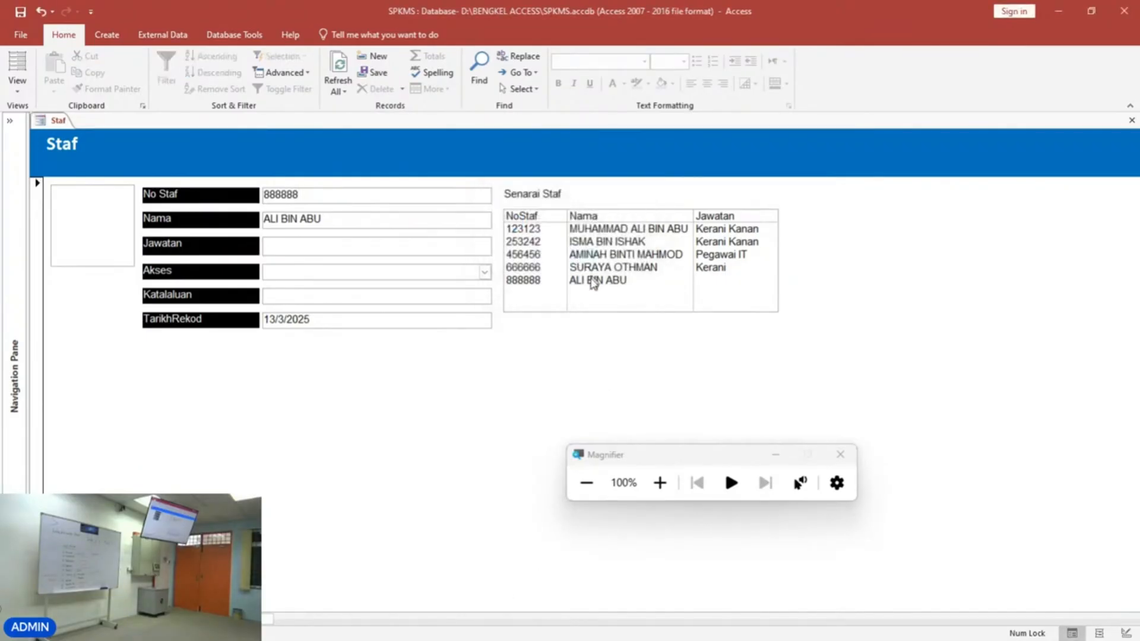
Select another staff record from the Senarai Staf list, edit its name, and save it with Simpan Rekod.
click(606, 255)
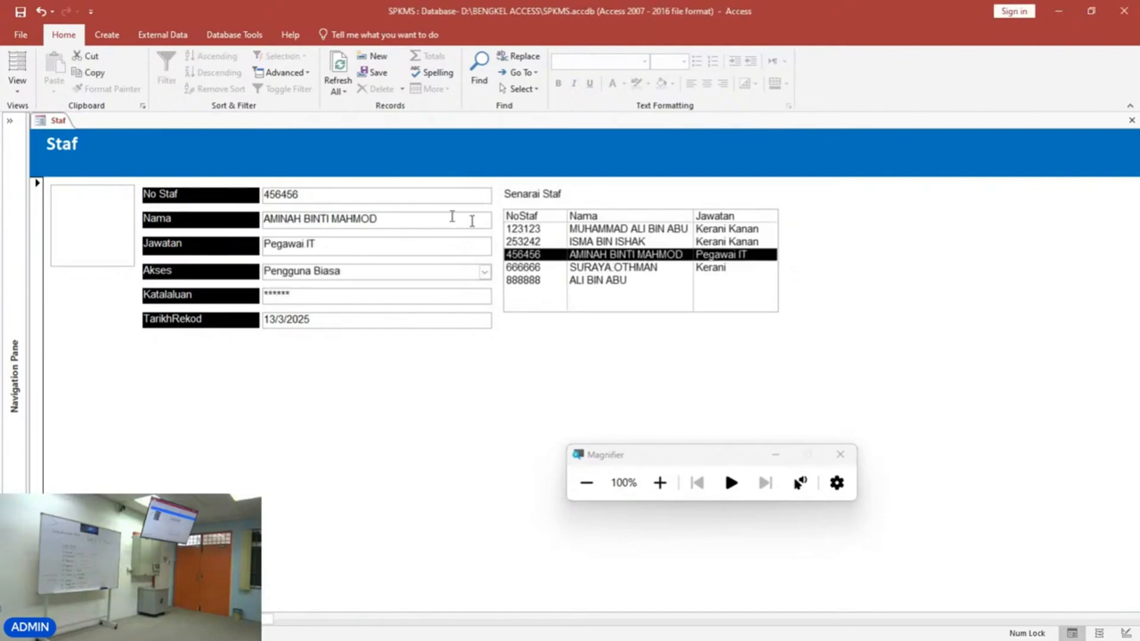
click(422, 217)
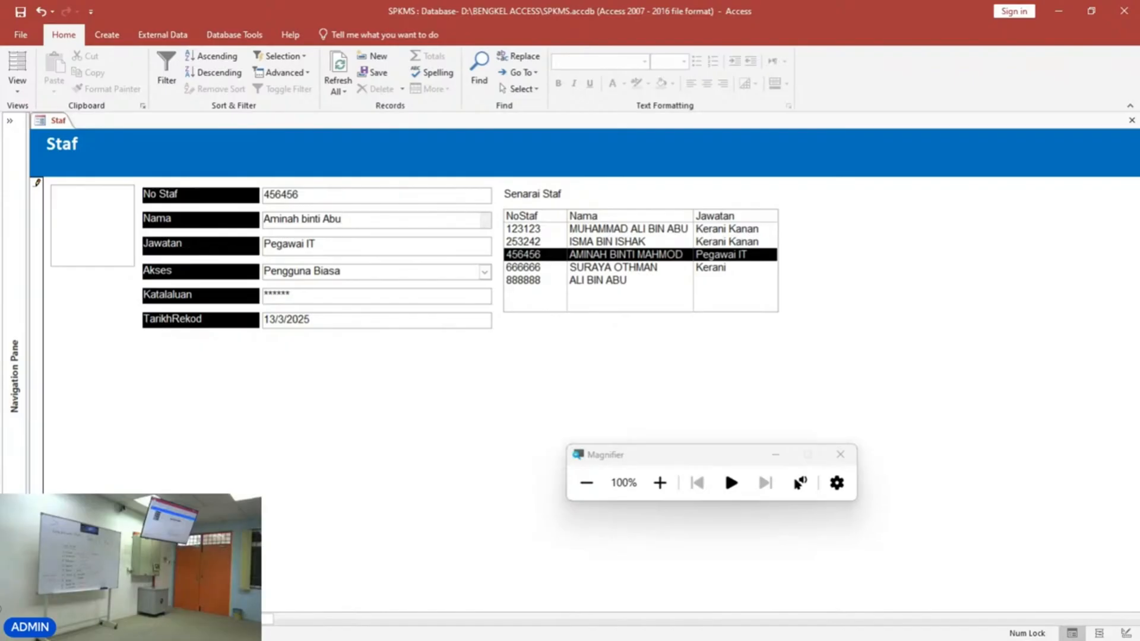
click(178, 534)
click(570, 260)
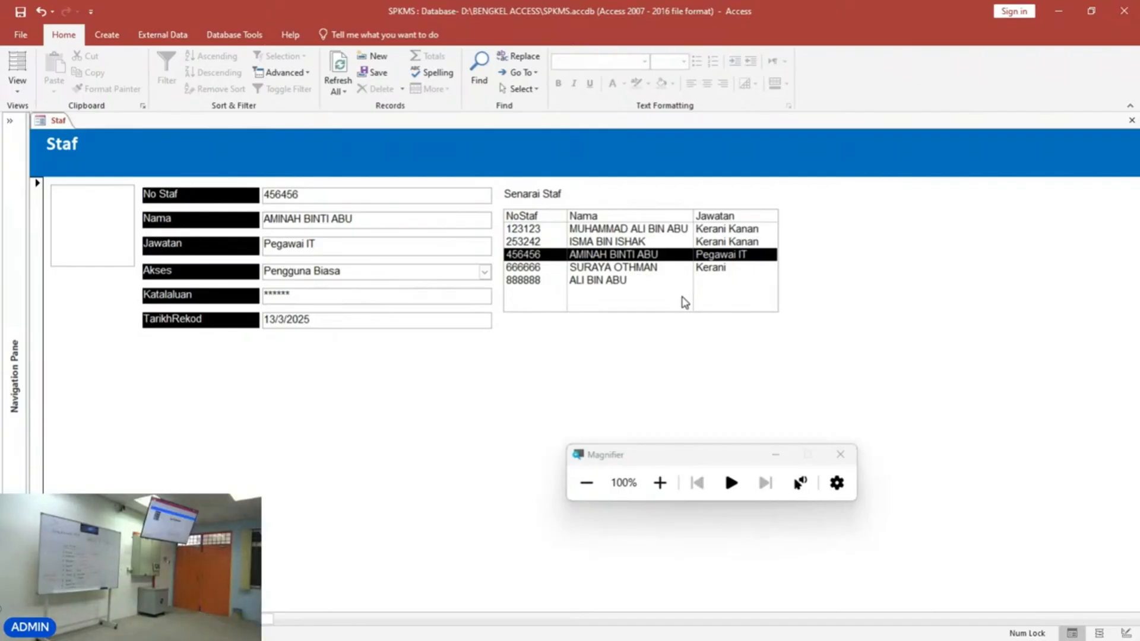
Switch to the browser's Google Classroom page and expand the Online Tutorial post.
click(18, 91)
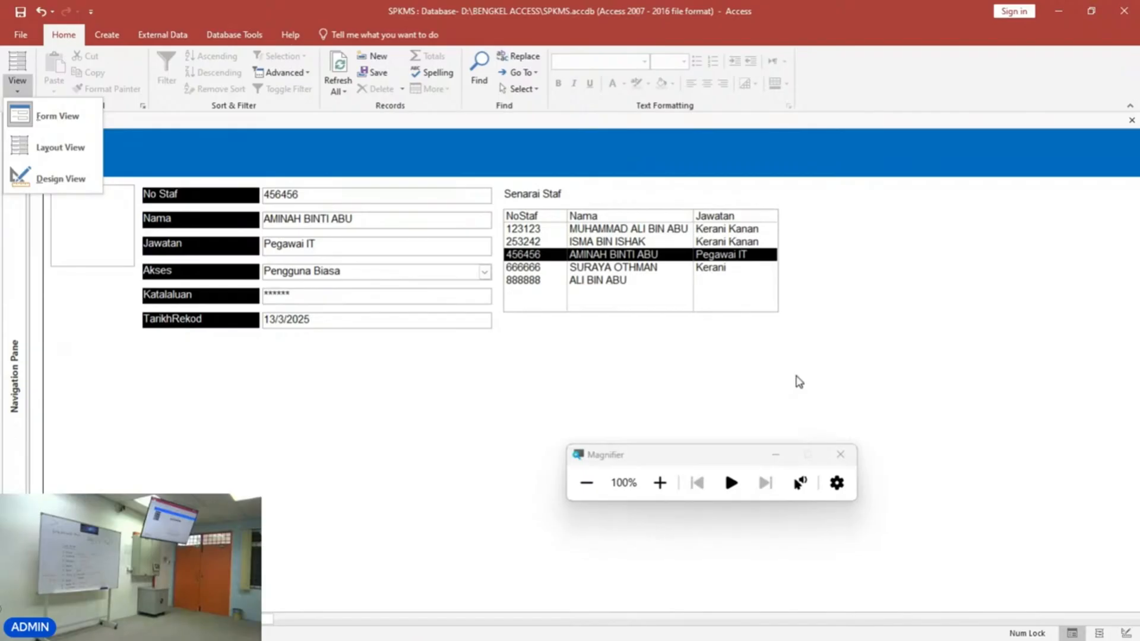
mouse_move(651, 636)
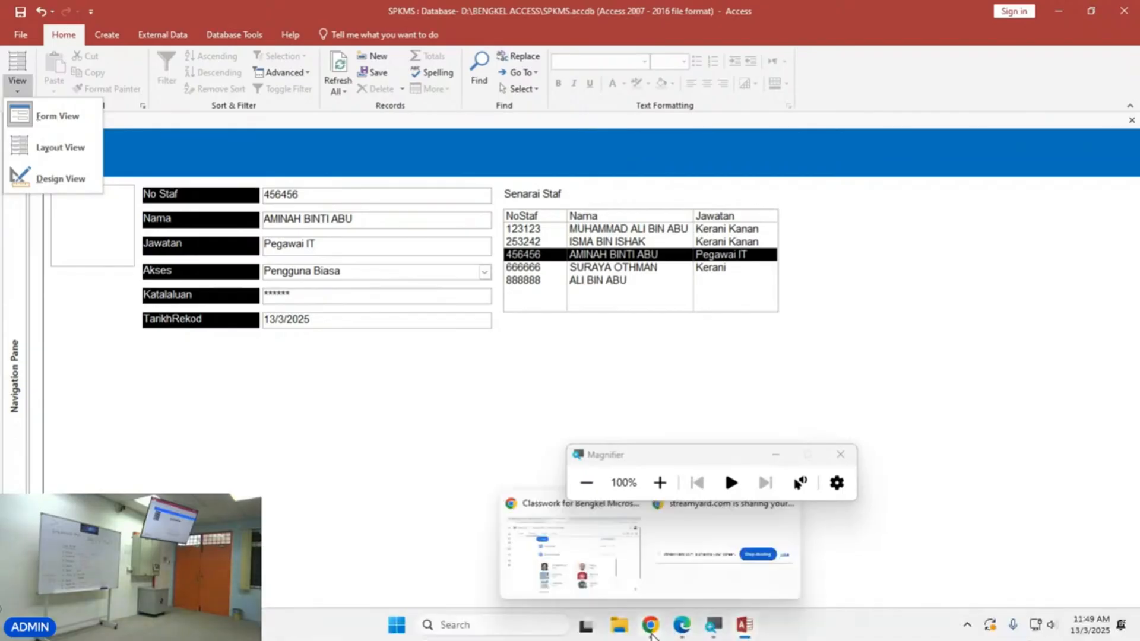
click(601, 575)
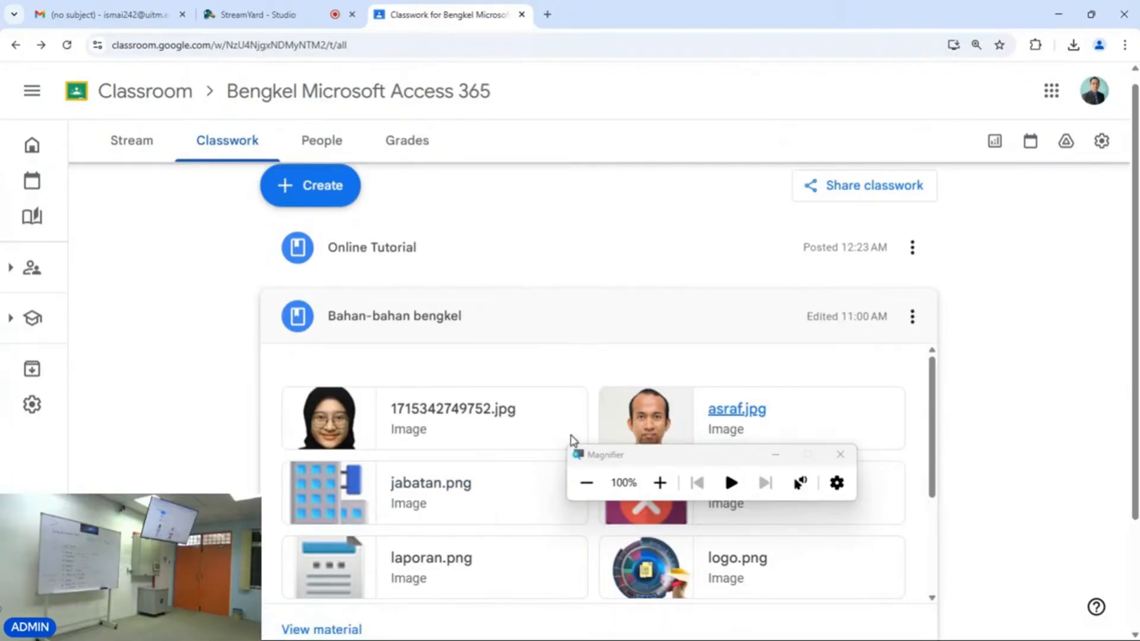
scroll(576, 287, up, 1)
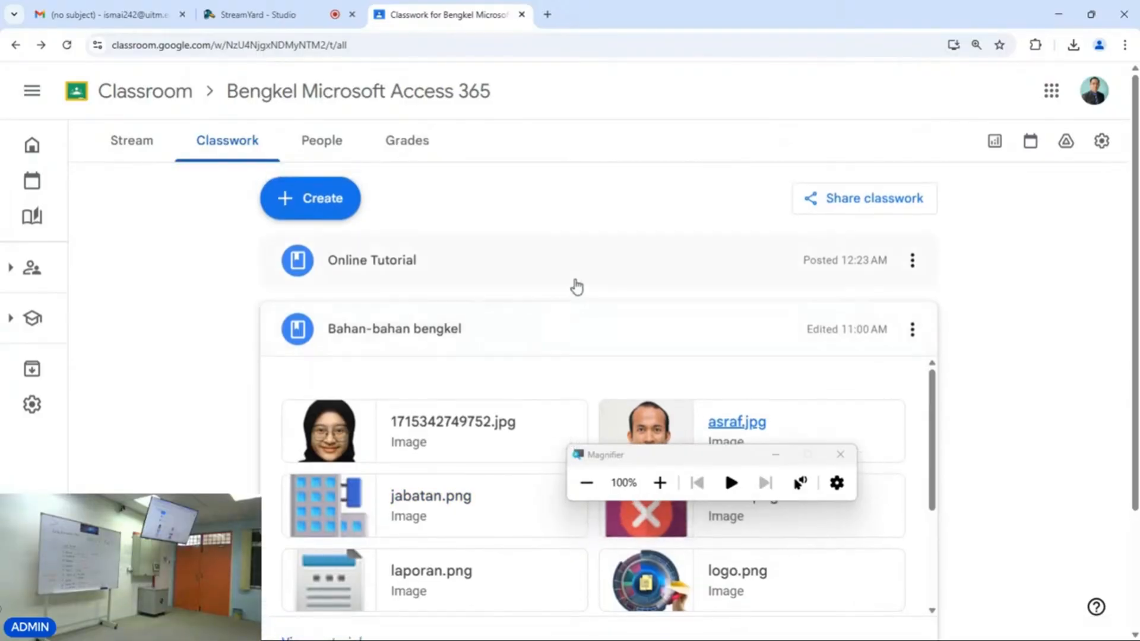
click(414, 269)
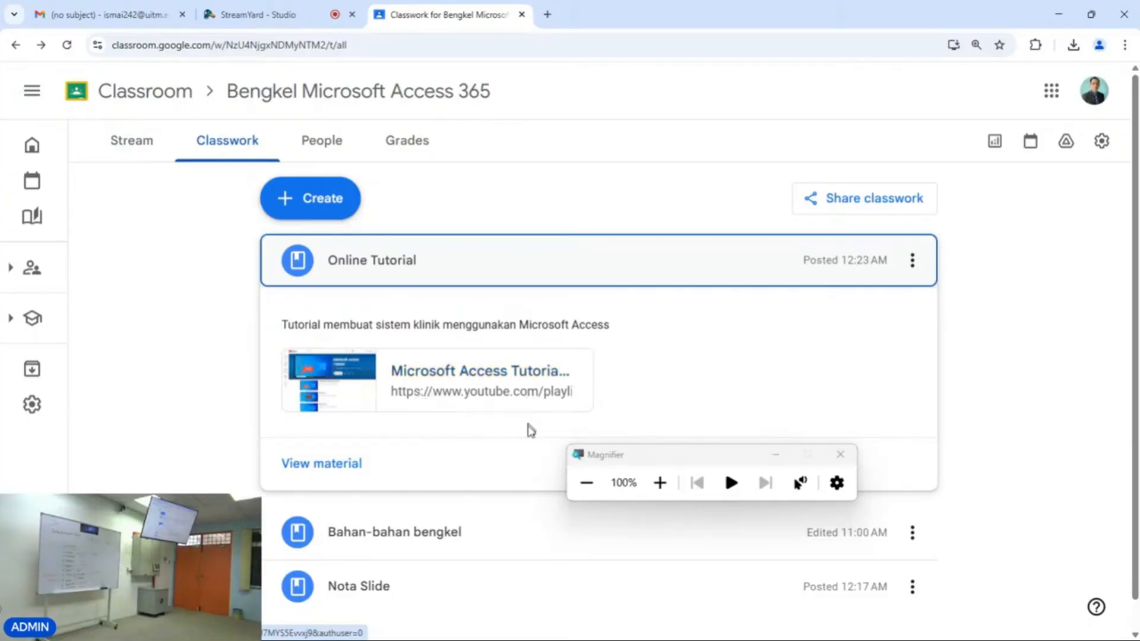
scroll(514, 560, down, 1)
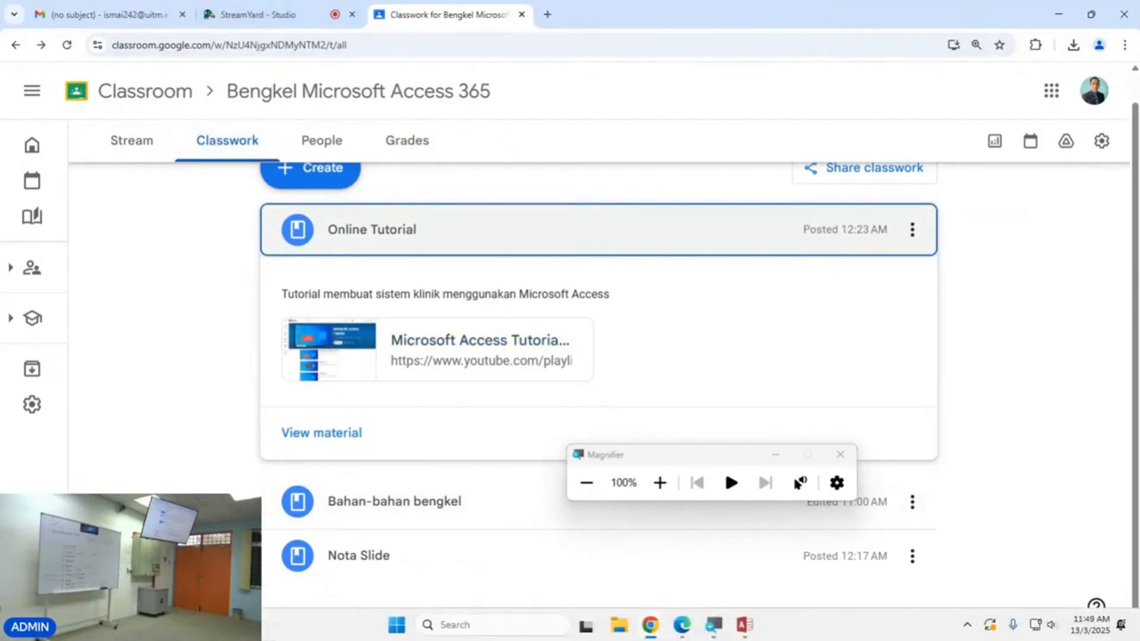
Return to Access, switch to Layout View, and widen the Senarai Staf list box to the right.
click(744, 624)
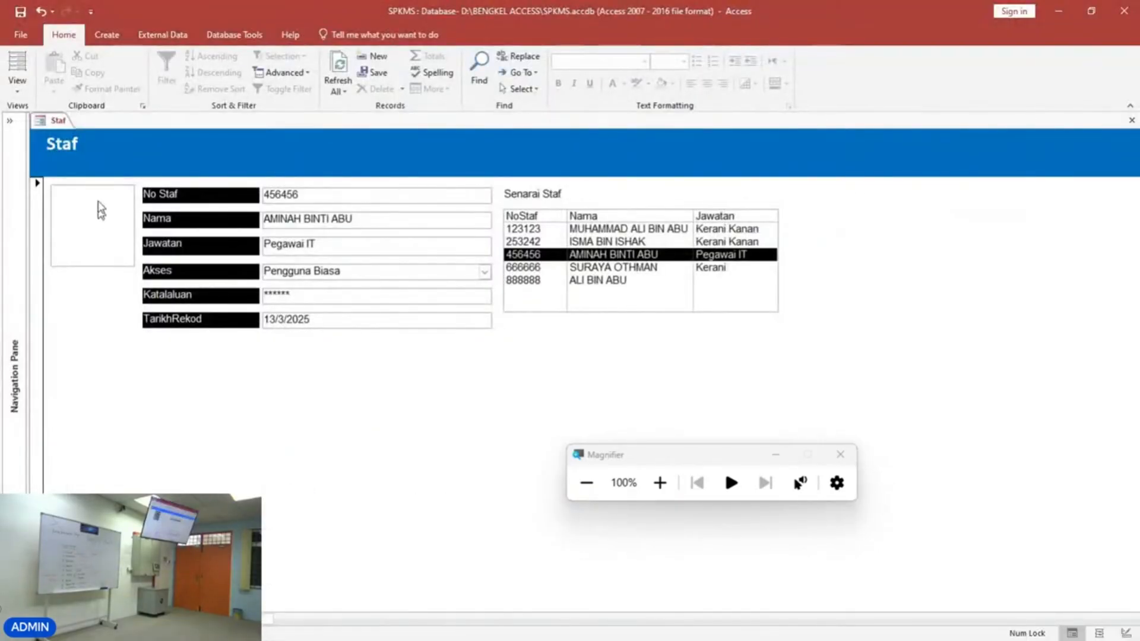
click(17, 89)
click(24, 146)
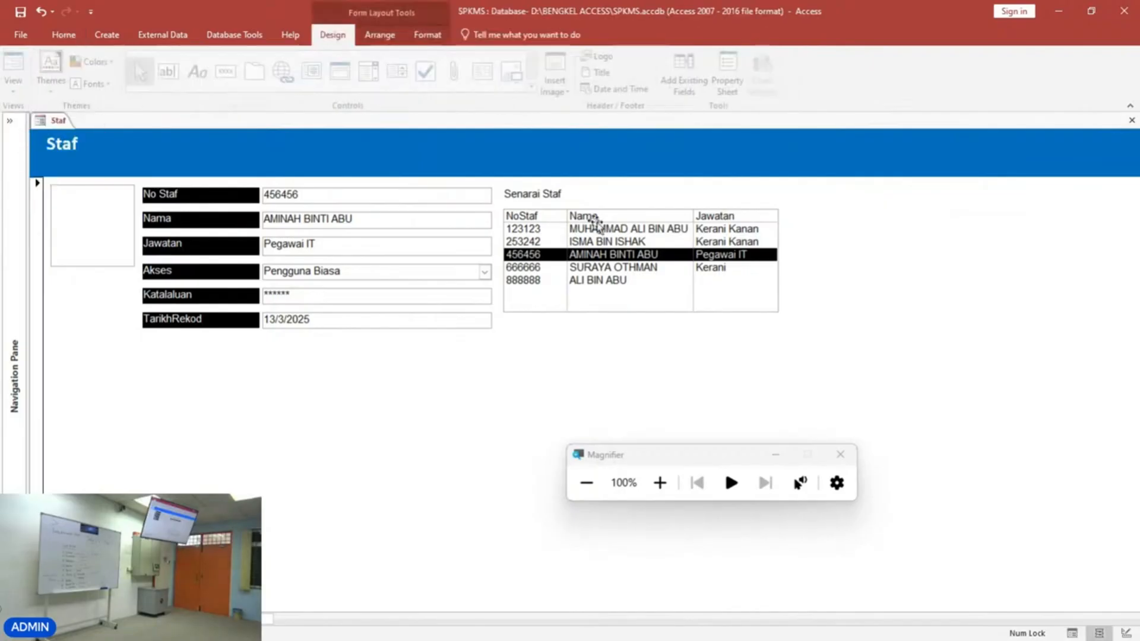
click(677, 261)
drag(778, 262, 869, 256)
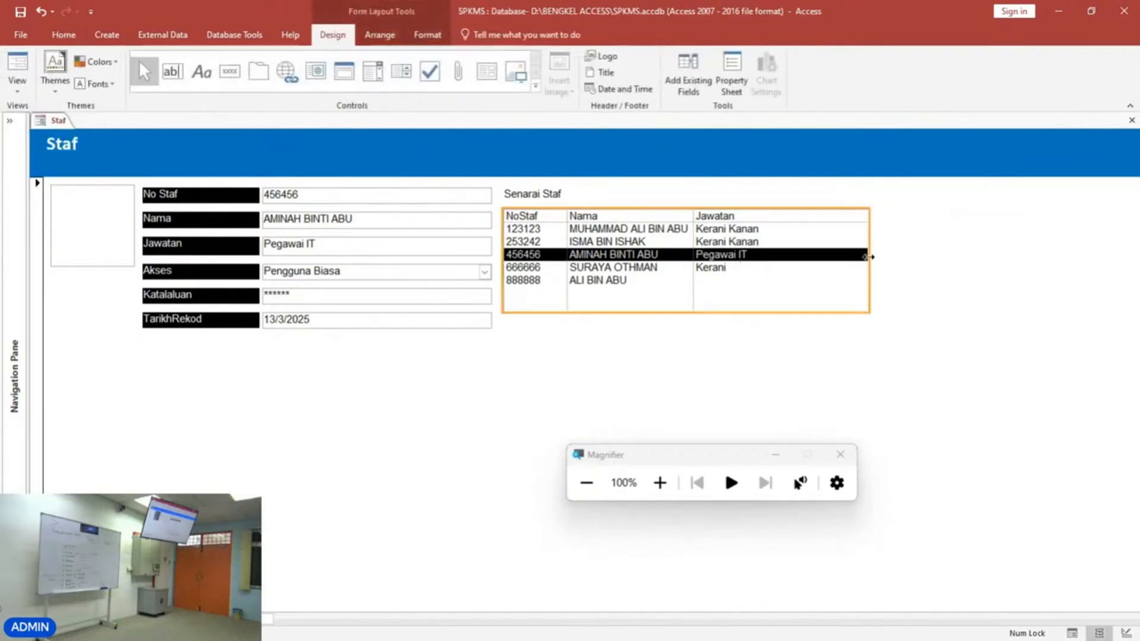
click(752, 371)
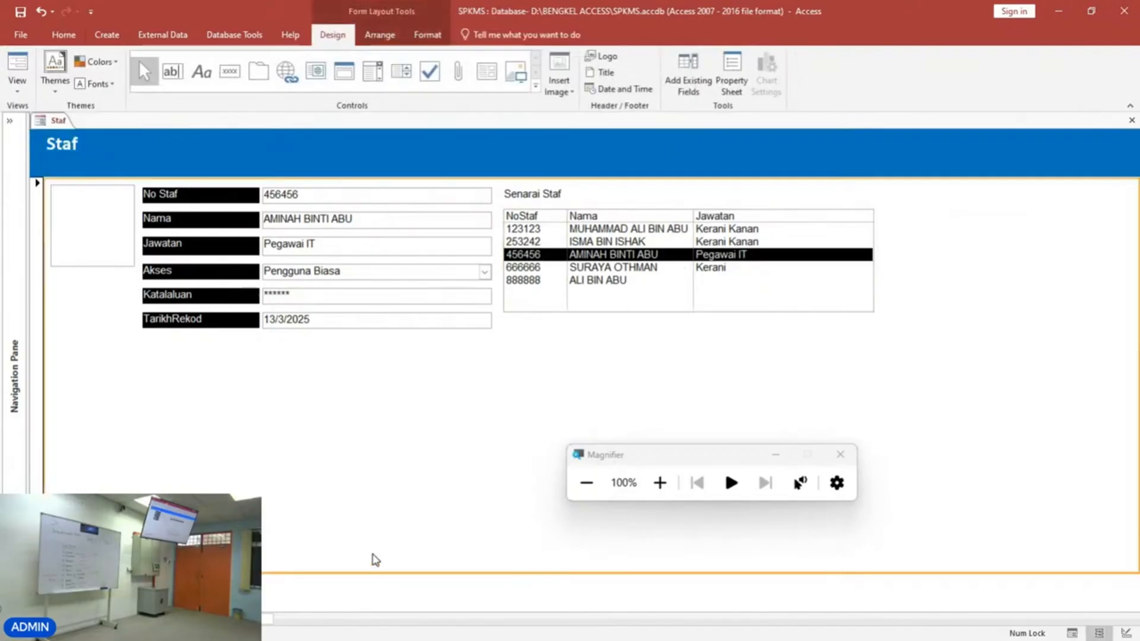
Switch the form back to Design View.
click(17, 83)
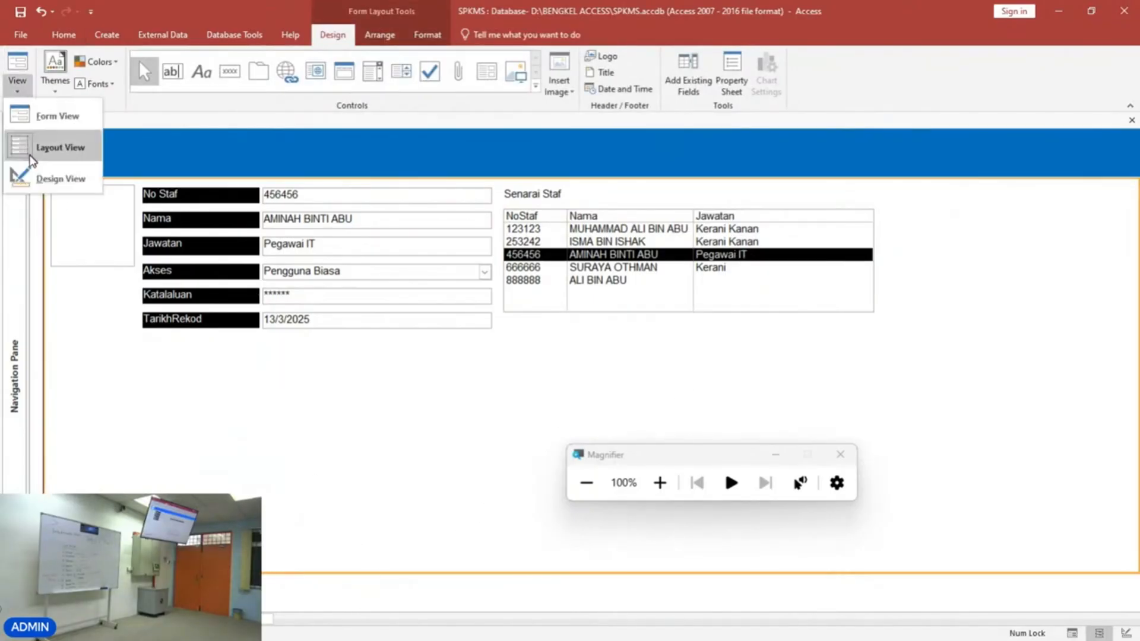
click(25, 178)
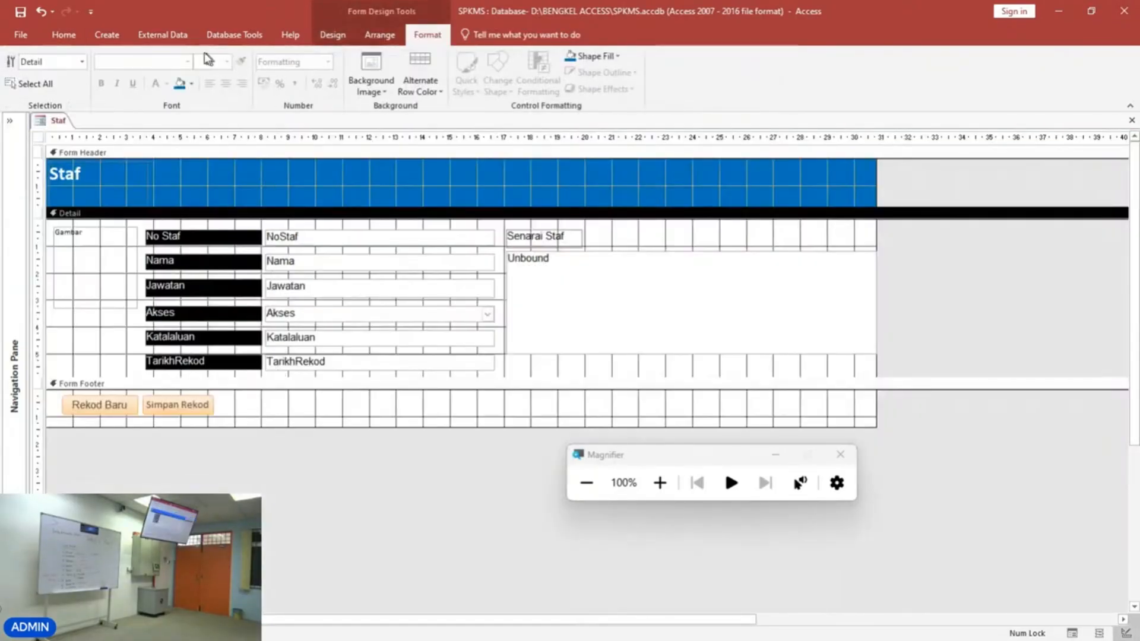
click(107, 34)
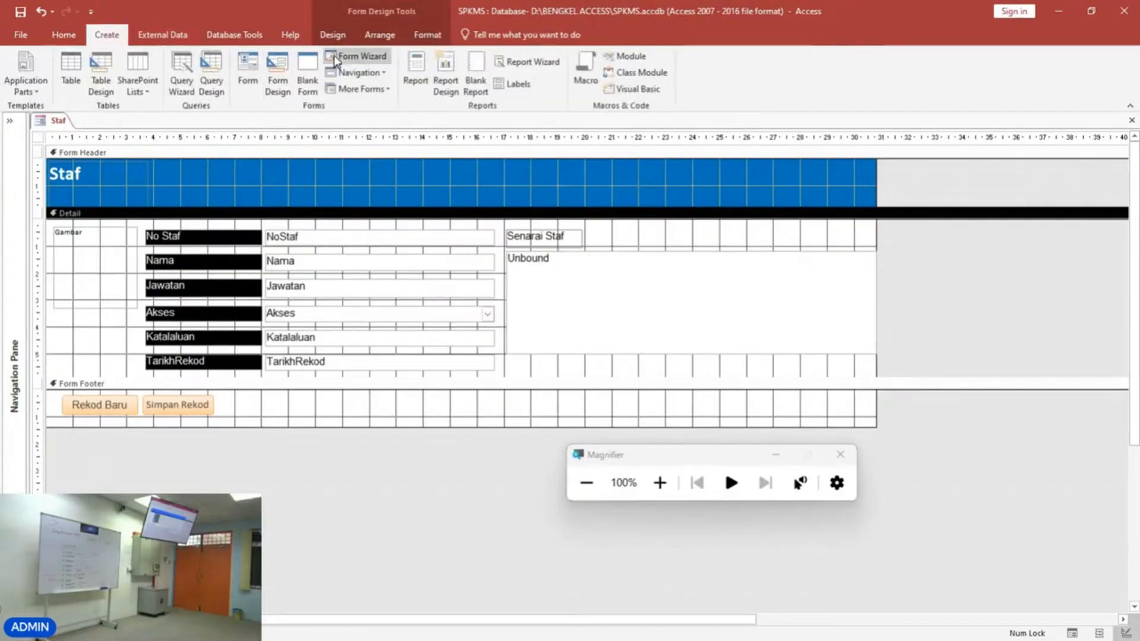
click(333, 35)
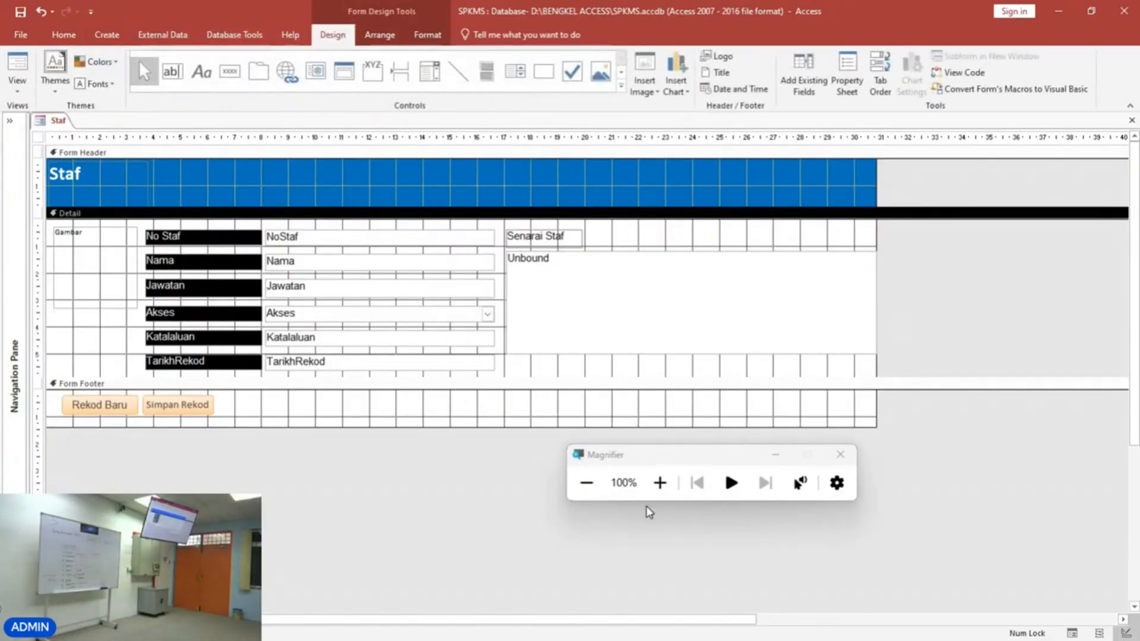
click(660, 482)
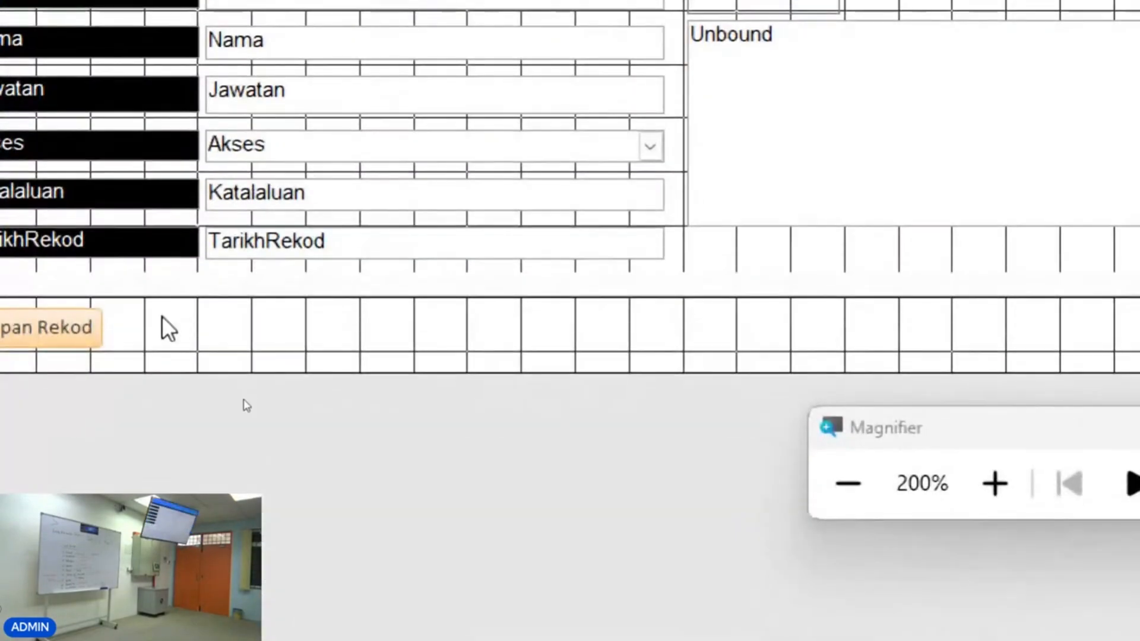
click(135, 69)
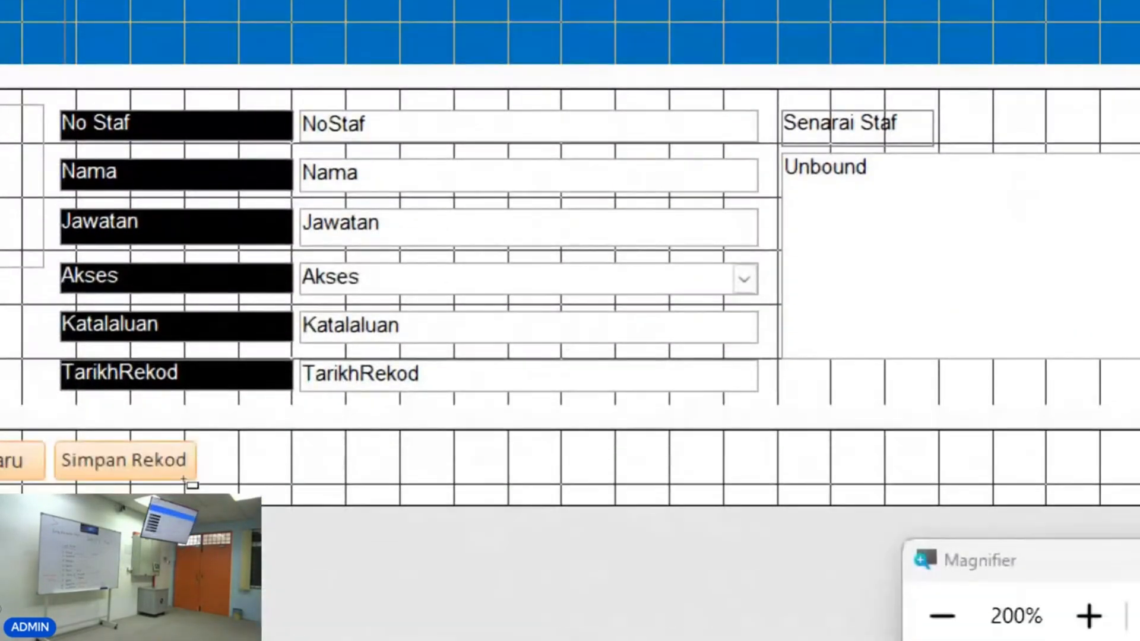
drag(217, 445, 336, 479)
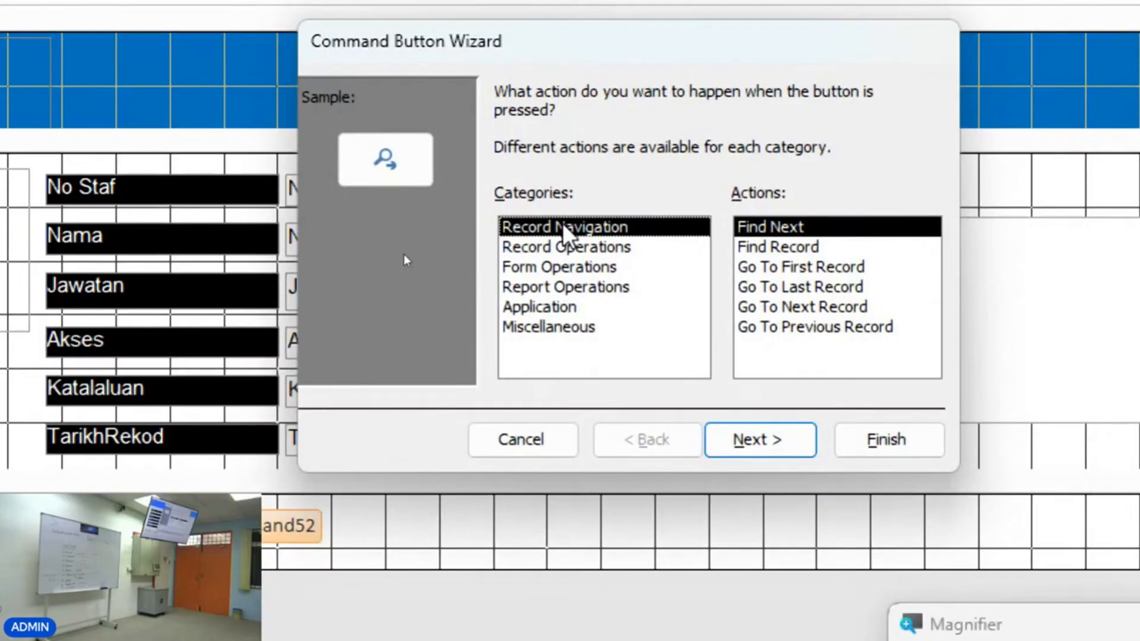
click(791, 247)
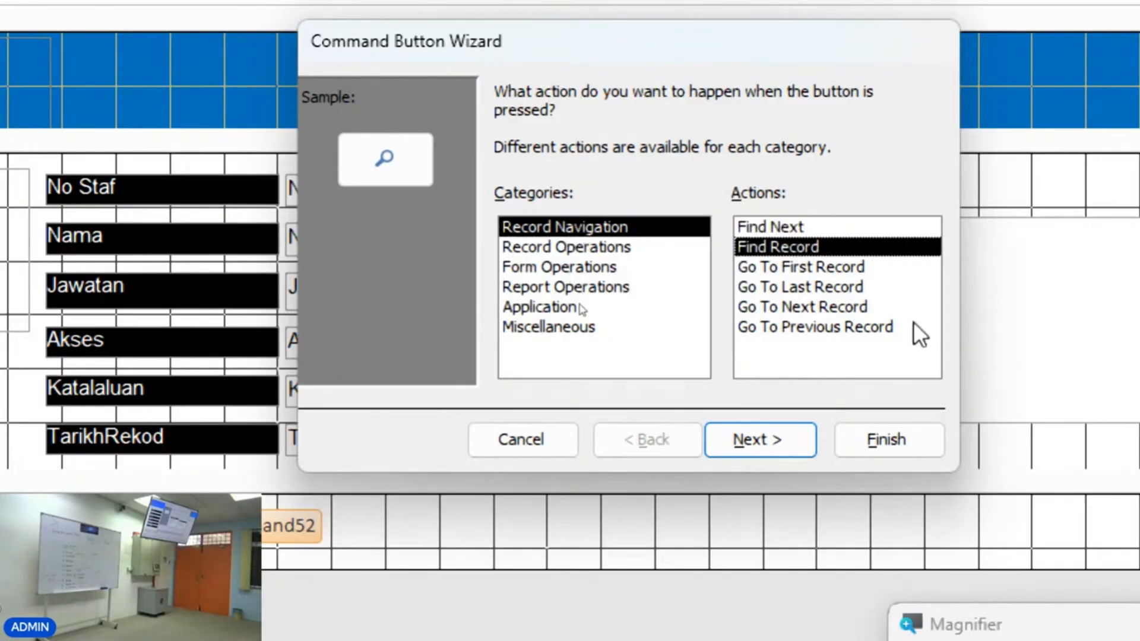
click(801, 453)
click(504, 208)
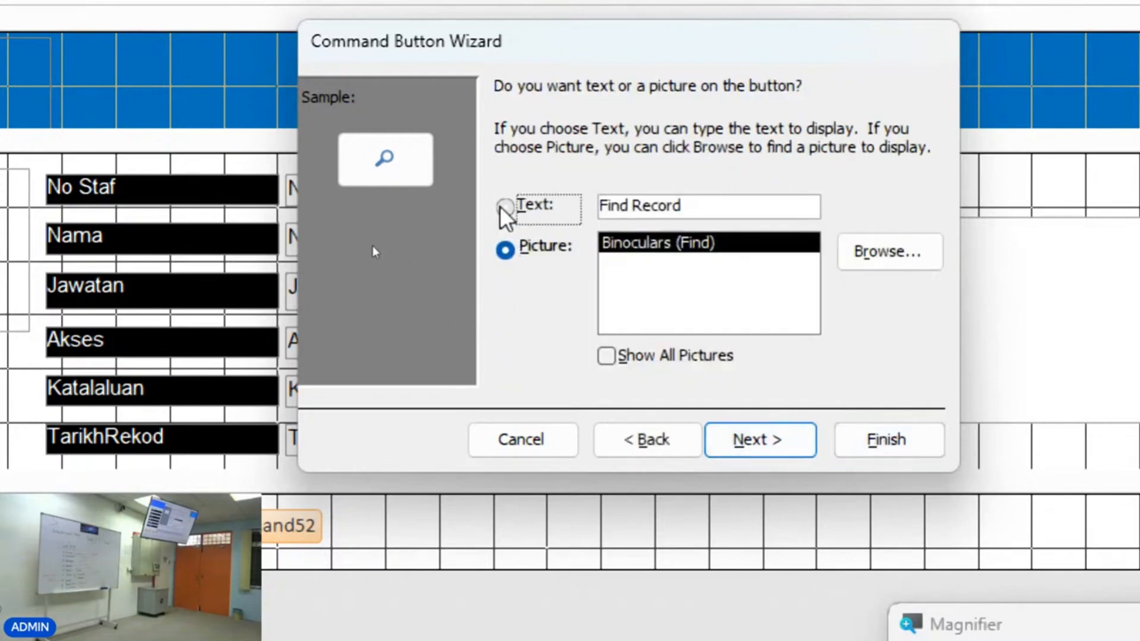
key(Tab)
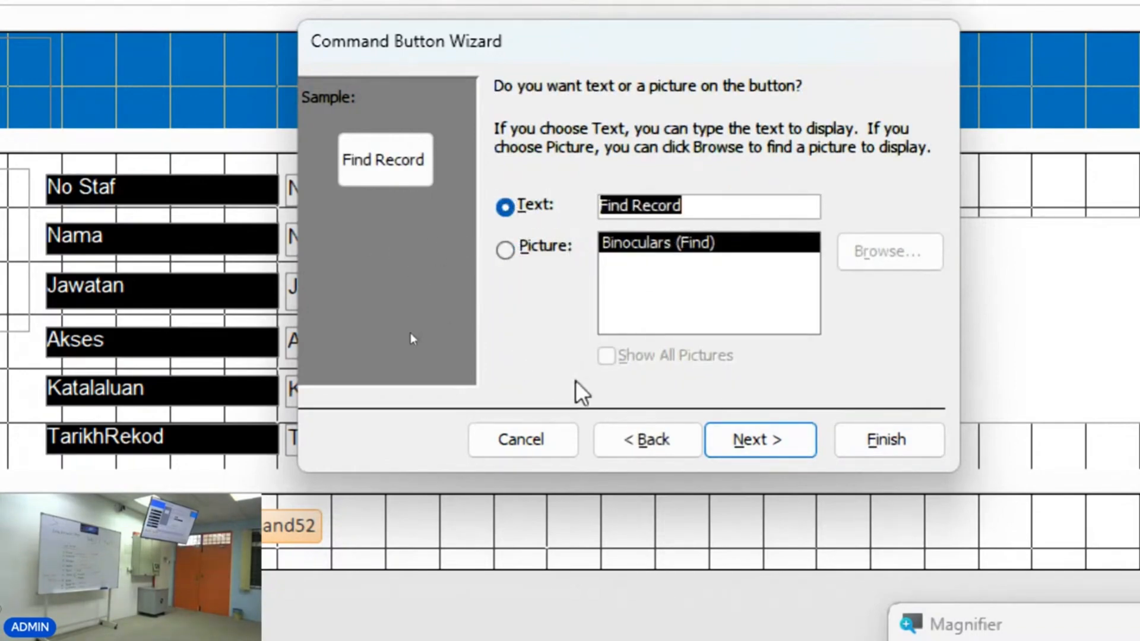
click(551, 442)
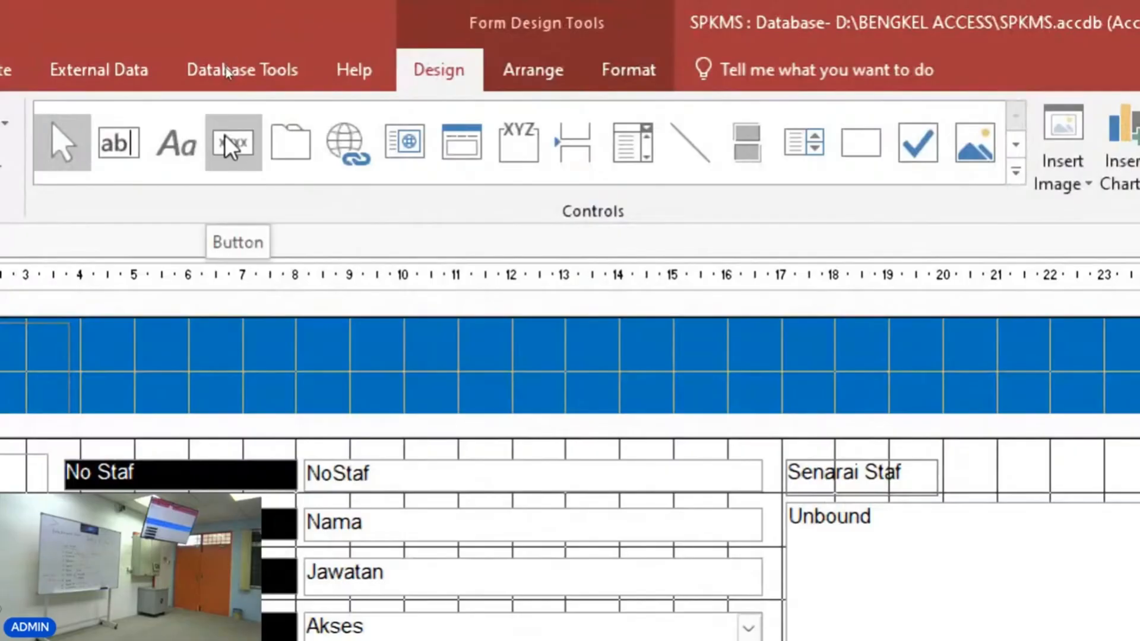
Draw a new button in the form footer that runs the Find Record action, labelled with the text Carian.
click(232, 144)
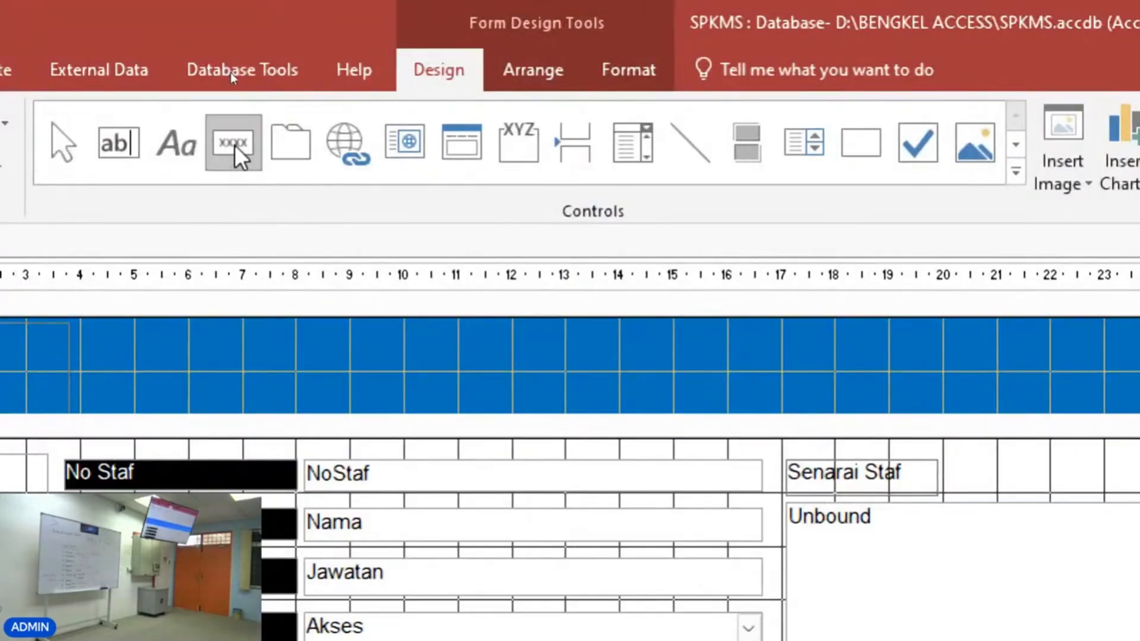
drag(226, 344, 382, 391)
drag(954, 72, 693, 73)
click(453, 275)
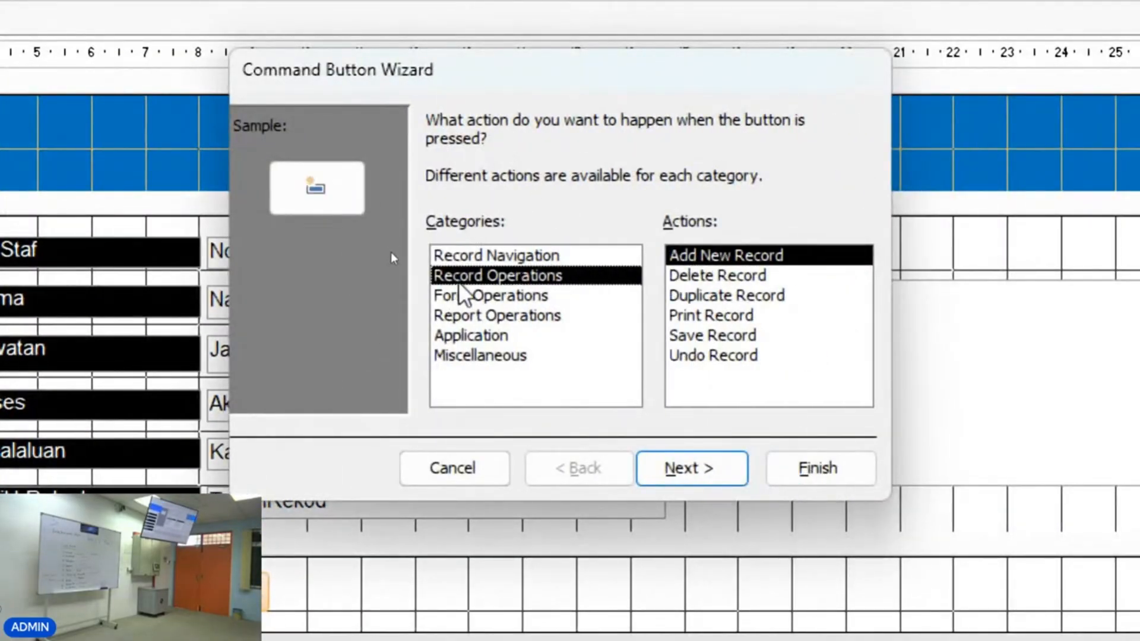
click(462, 295)
click(469, 336)
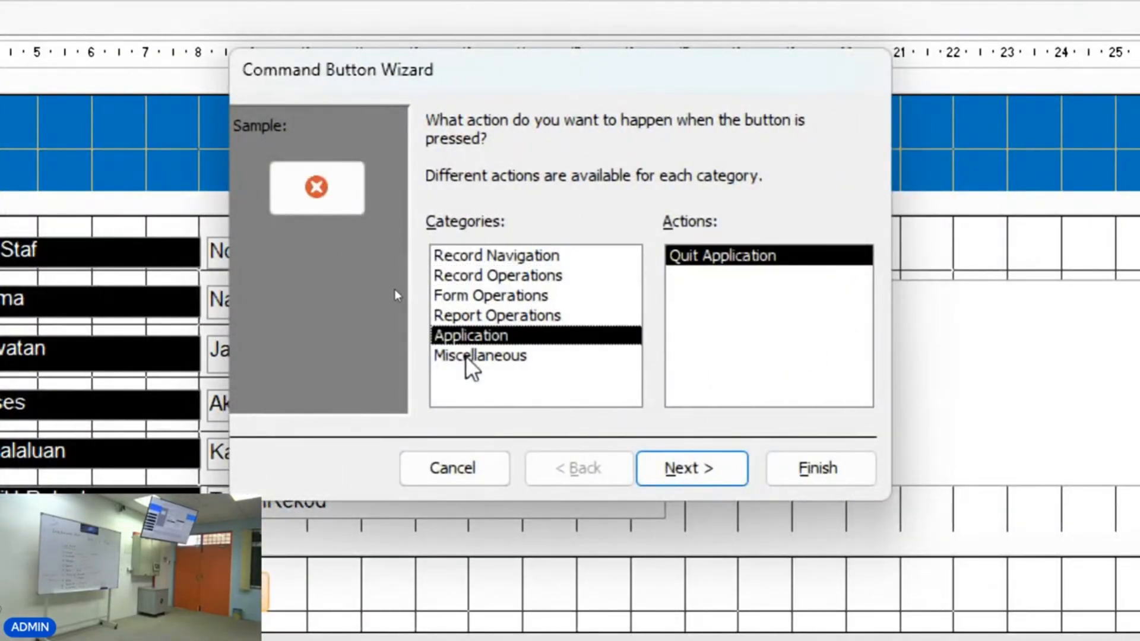
click(516, 317)
click(558, 256)
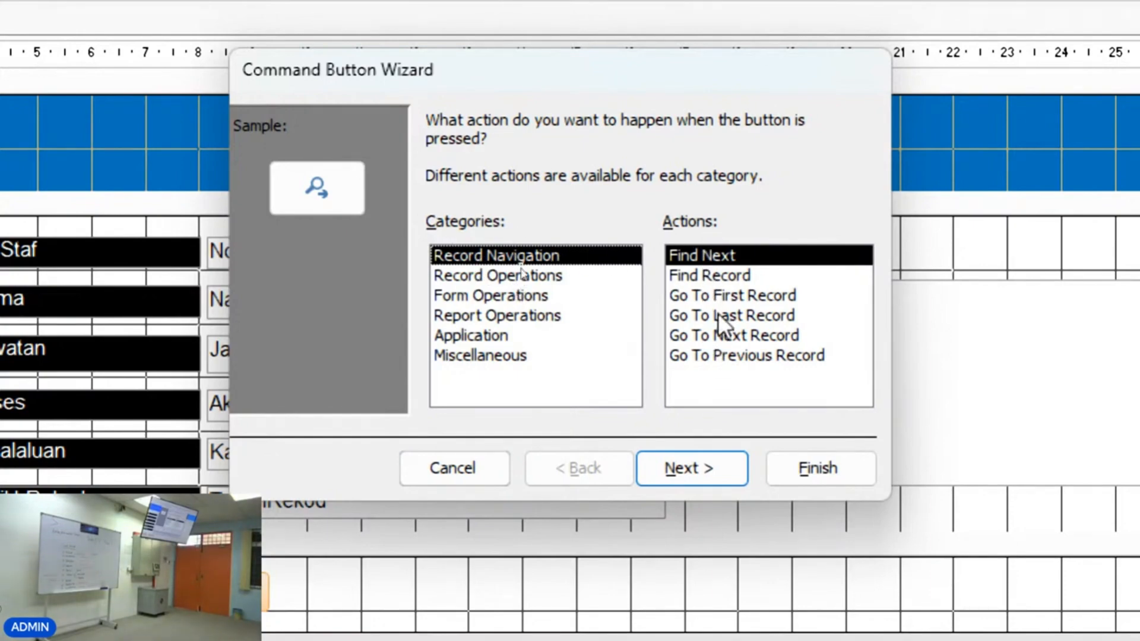
click(730, 276)
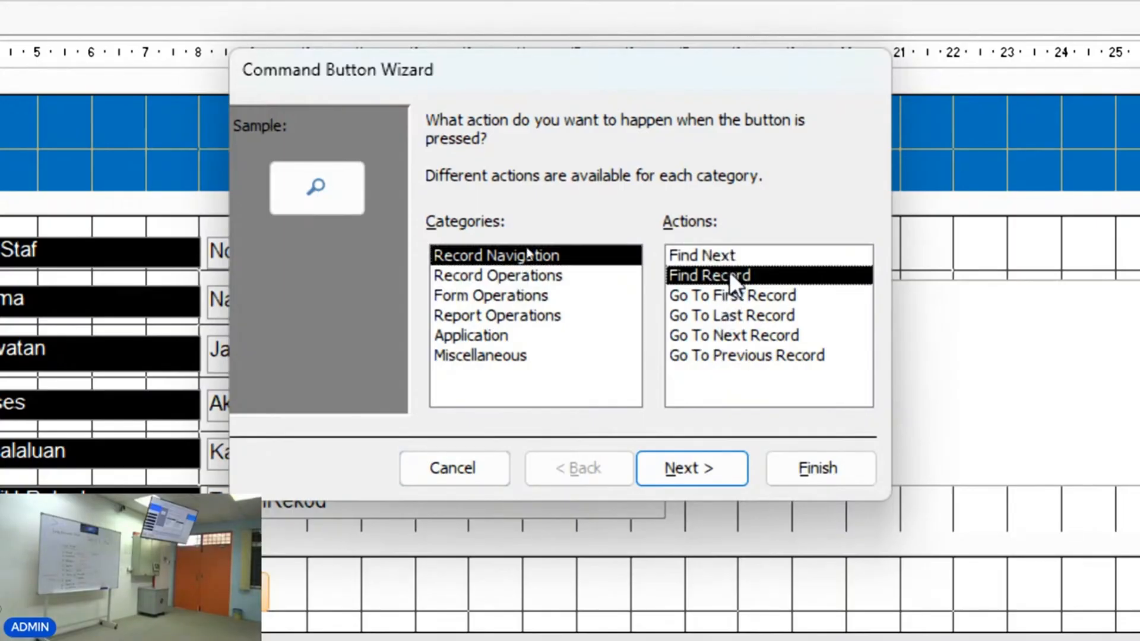
click(689, 468)
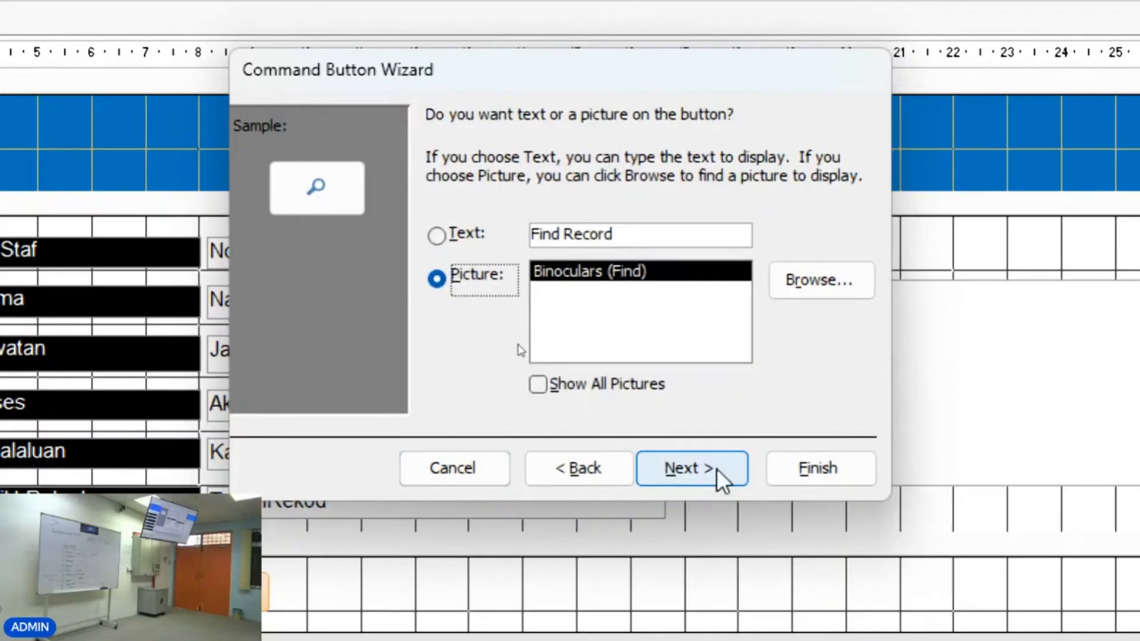
click(655, 240)
click(479, 226)
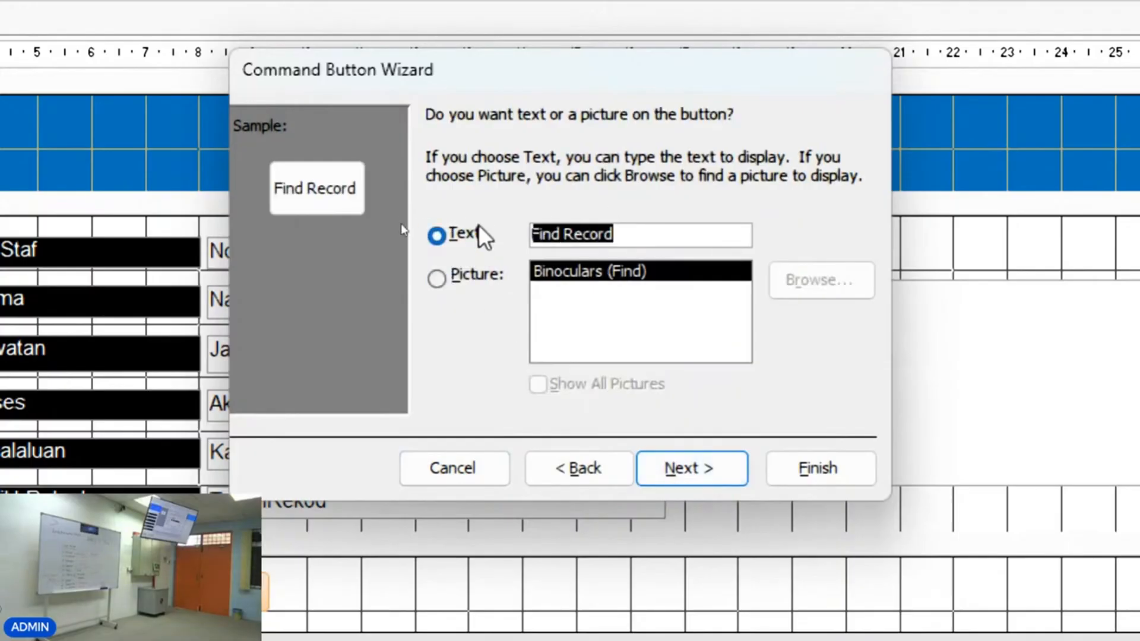
text(Carian)
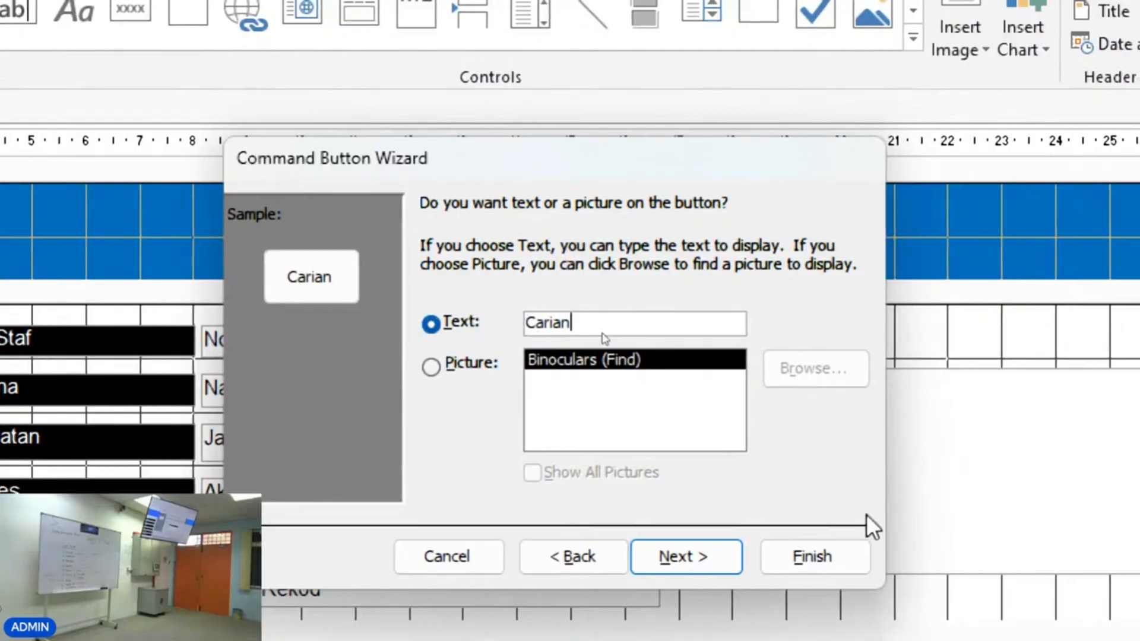
click(705, 562)
click(810, 556)
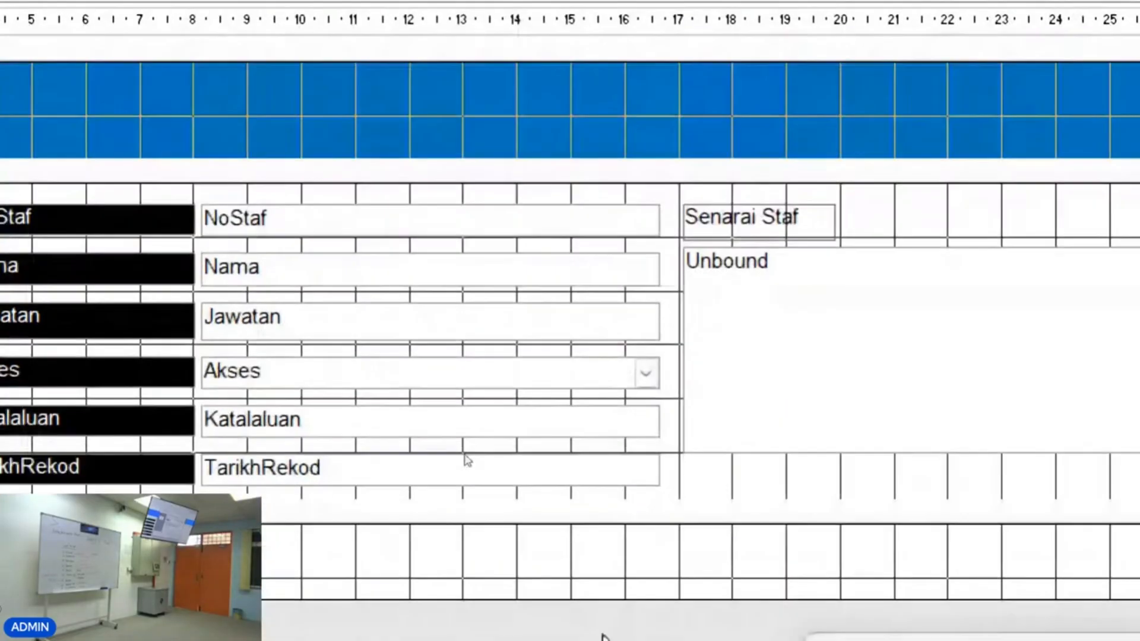
Switch to Form View and open the Find and Replace dialog with the Carian button.
drag(179, 362, 214, 361)
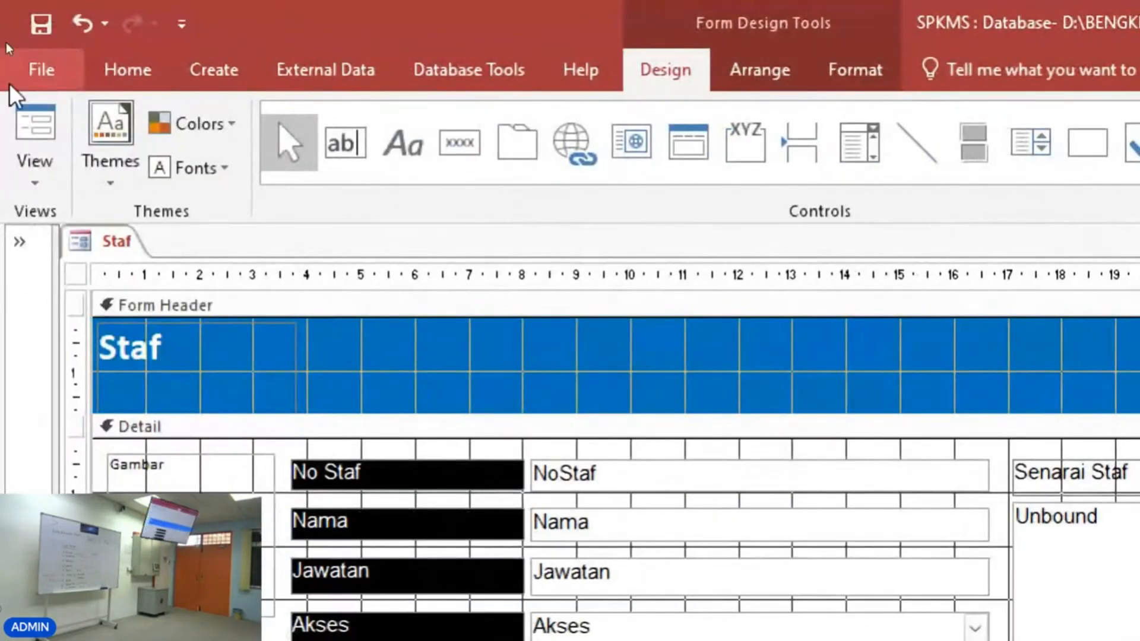
click(27, 115)
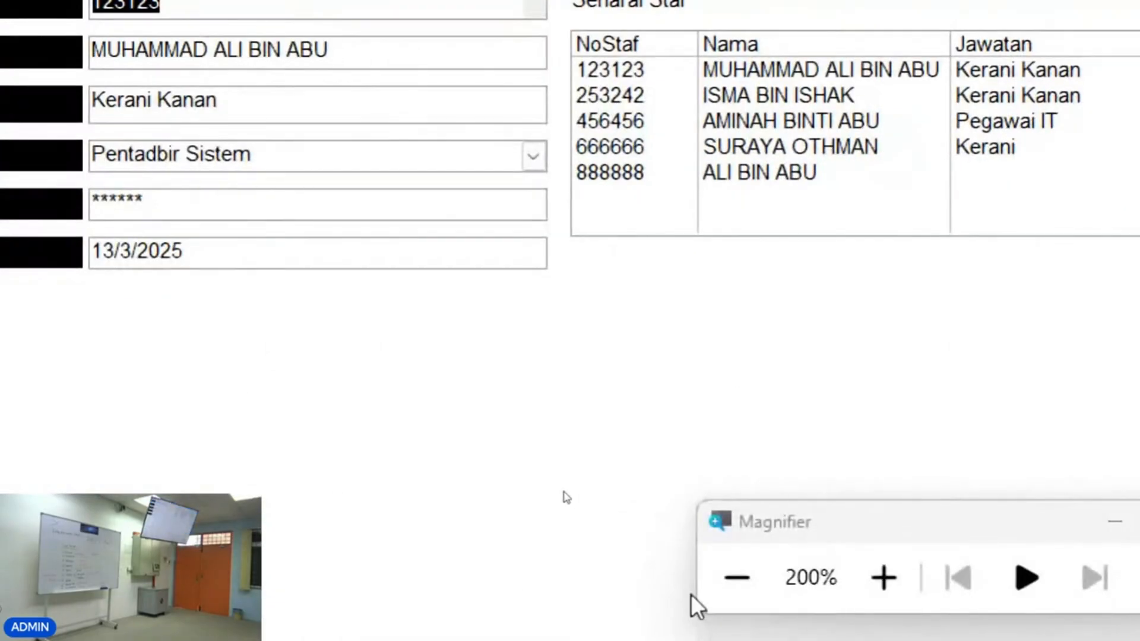
click(716, 587)
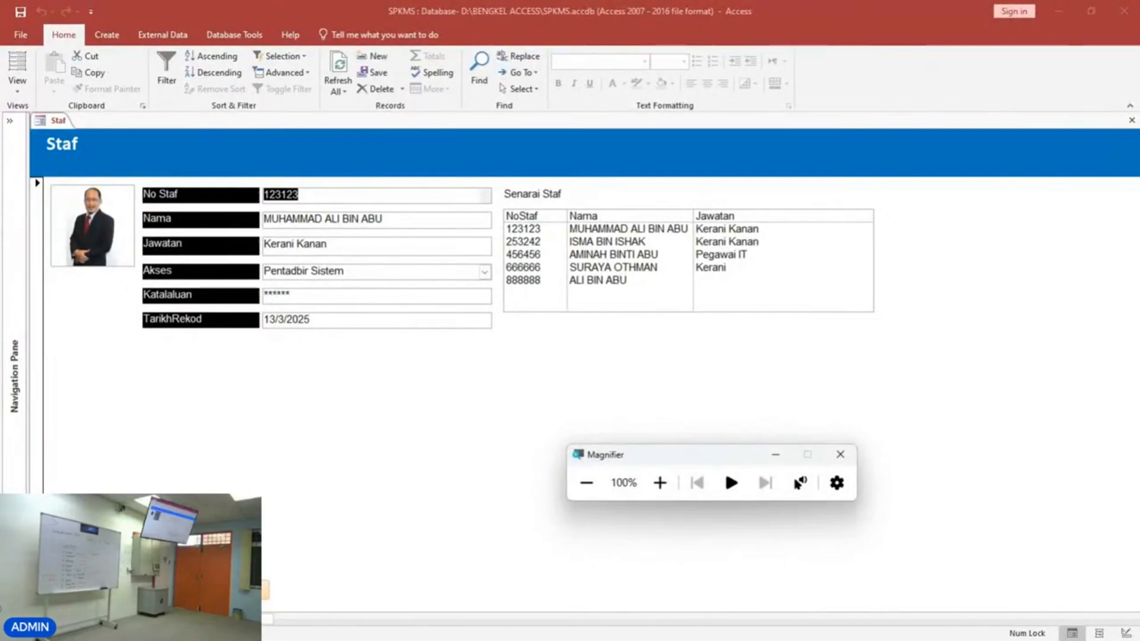
click(256, 590)
key(ctrl+f)
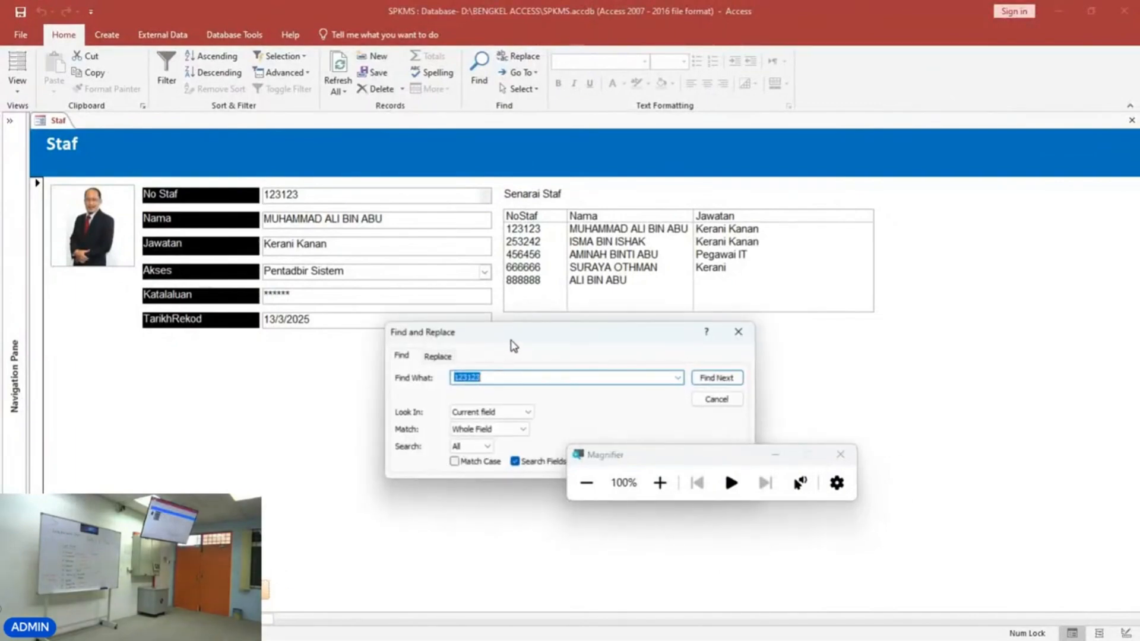
drag(547, 274, 555, 245)
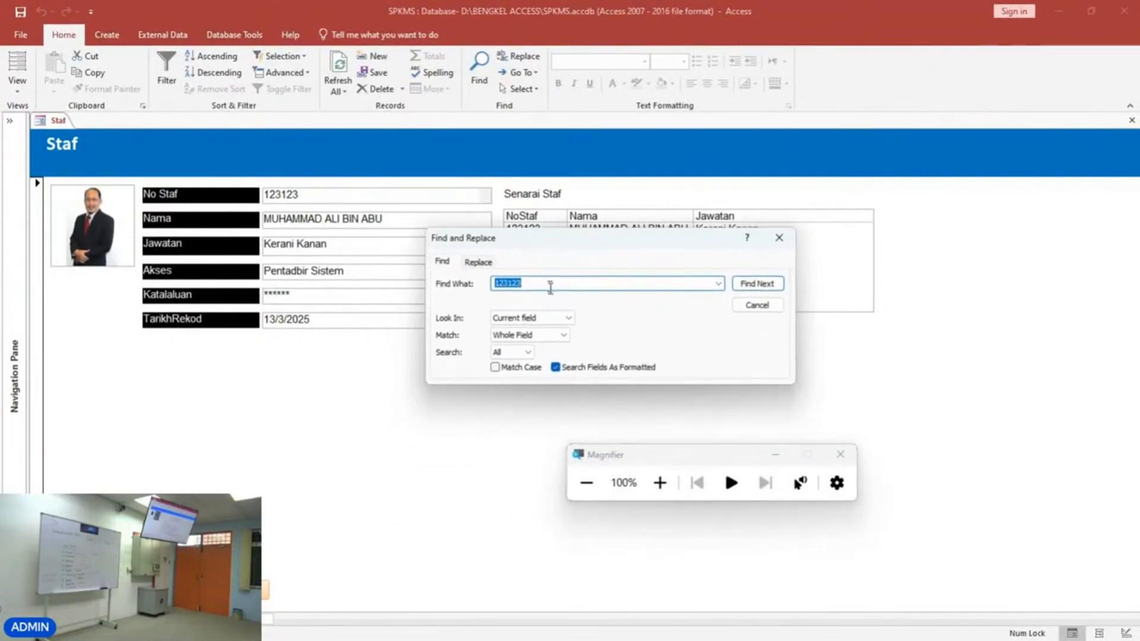
Search the current document for aminah, matching any part of the field.
click(566, 319)
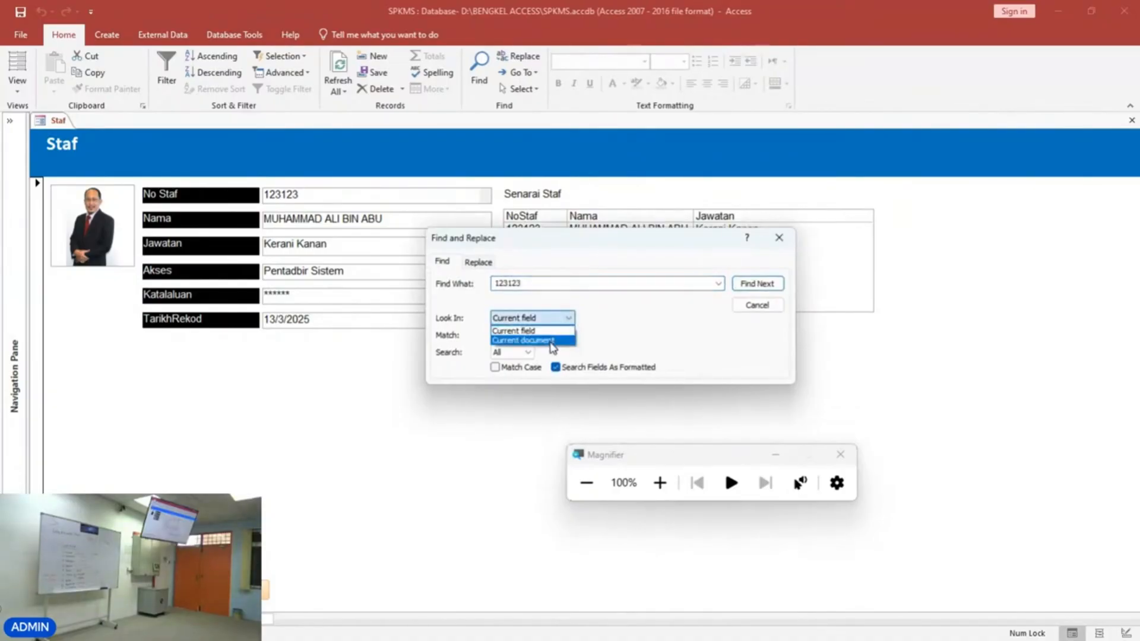
click(553, 343)
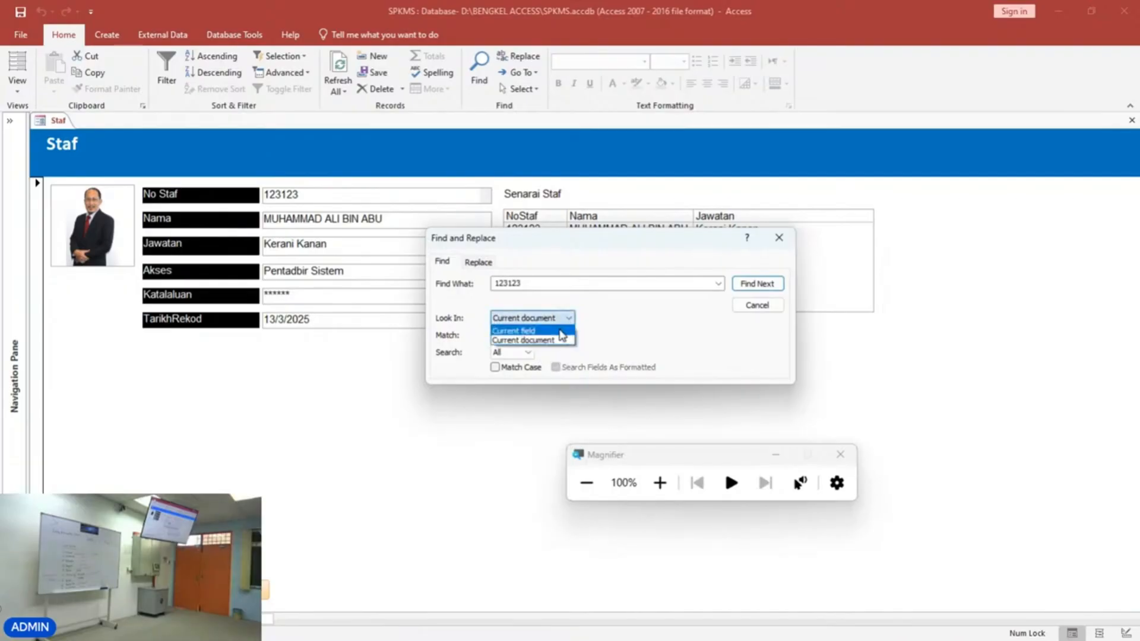
click(531, 327)
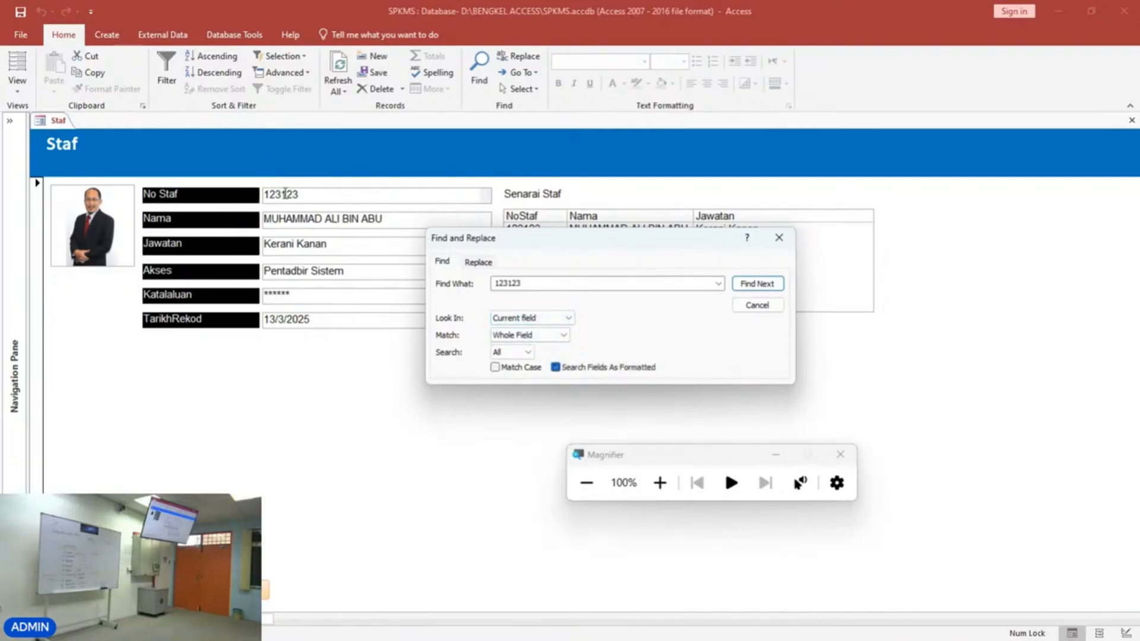
click(570, 319)
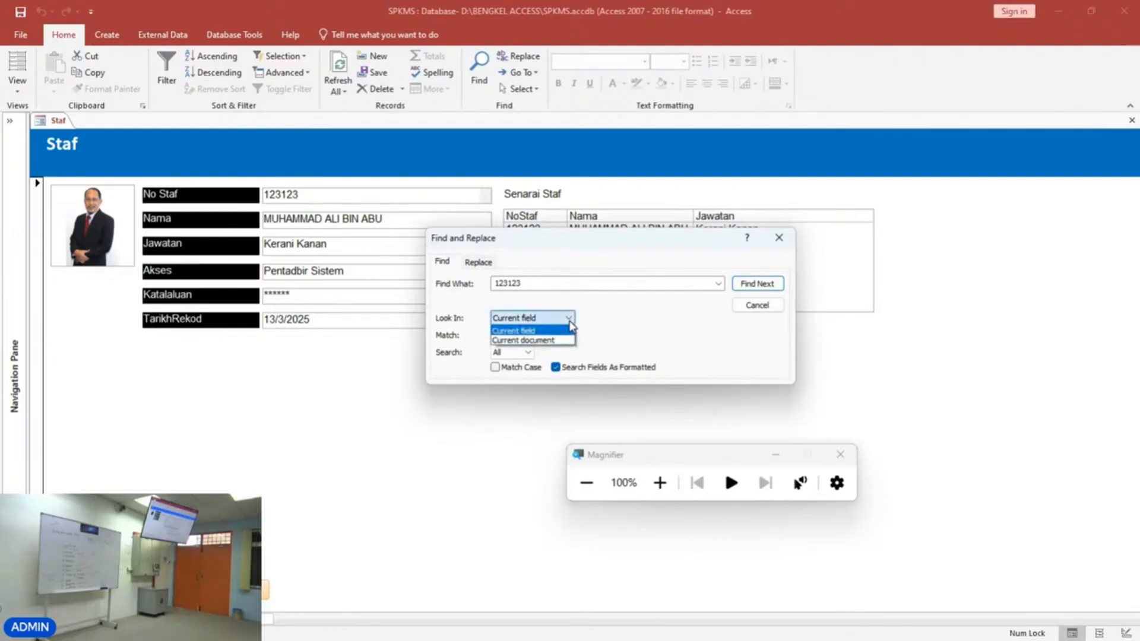
click(551, 342)
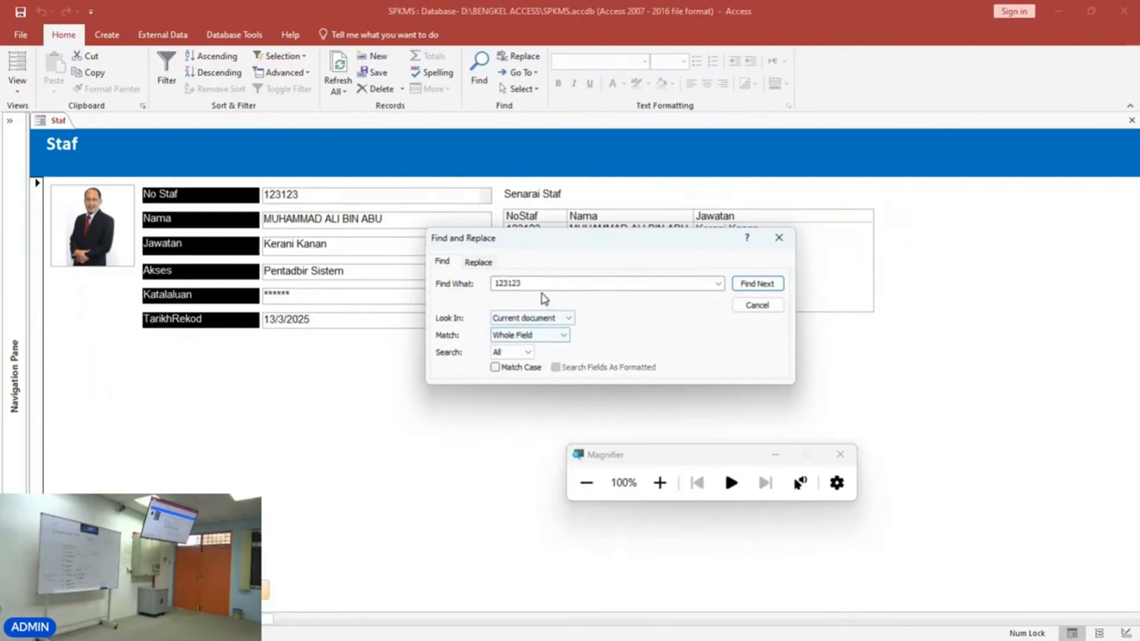
click(544, 339)
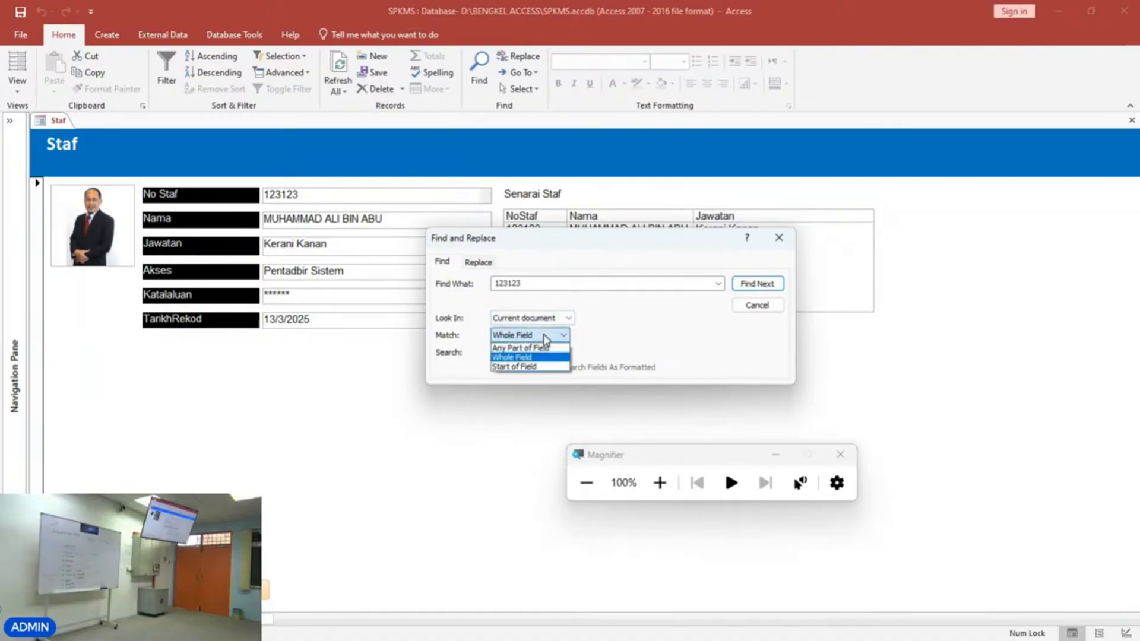
click(535, 355)
double_click(533, 288)
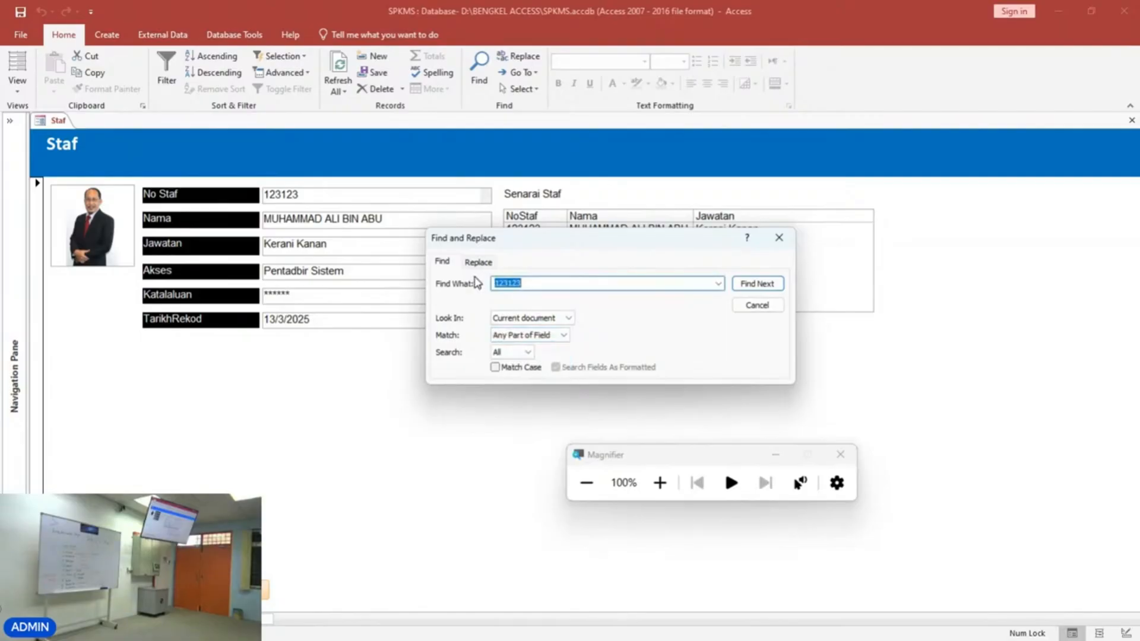
text(aminah)
click(742, 284)
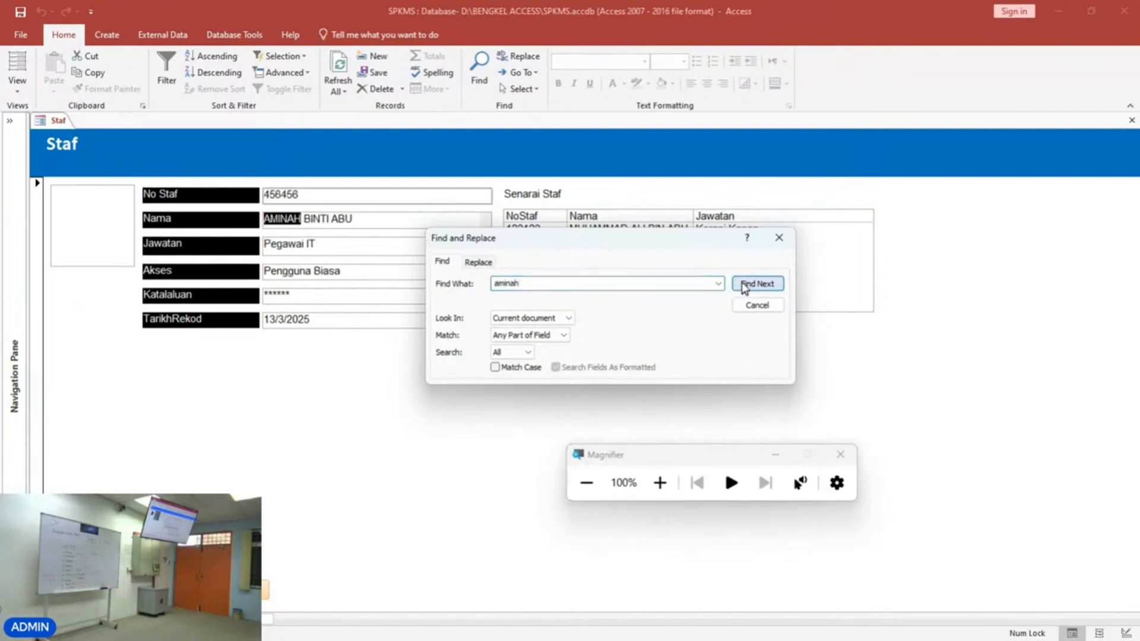
Search for the next match, dismiss the notice, and close the Find and Replace dialog.
drag(620, 250, 601, 358)
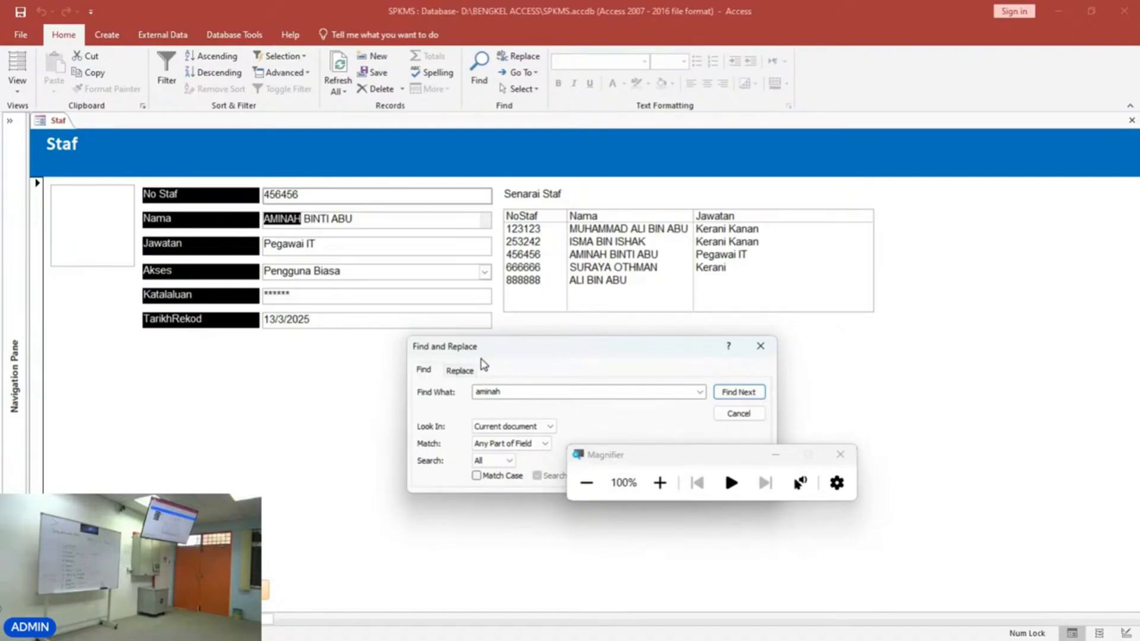
drag(487, 357, 436, 348)
click(683, 383)
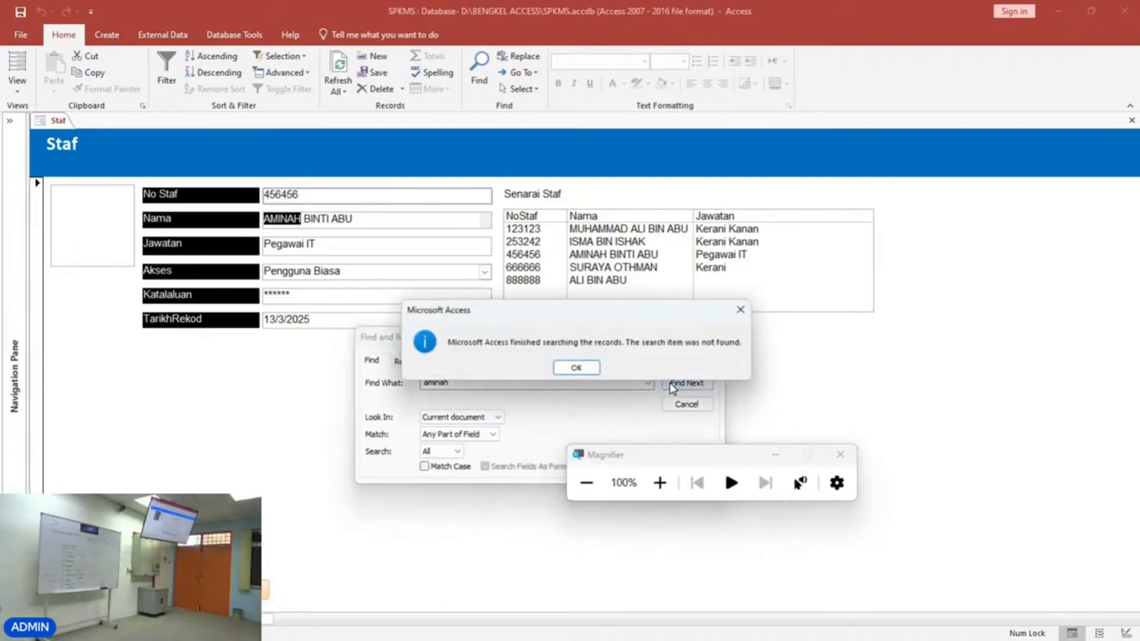
click(581, 371)
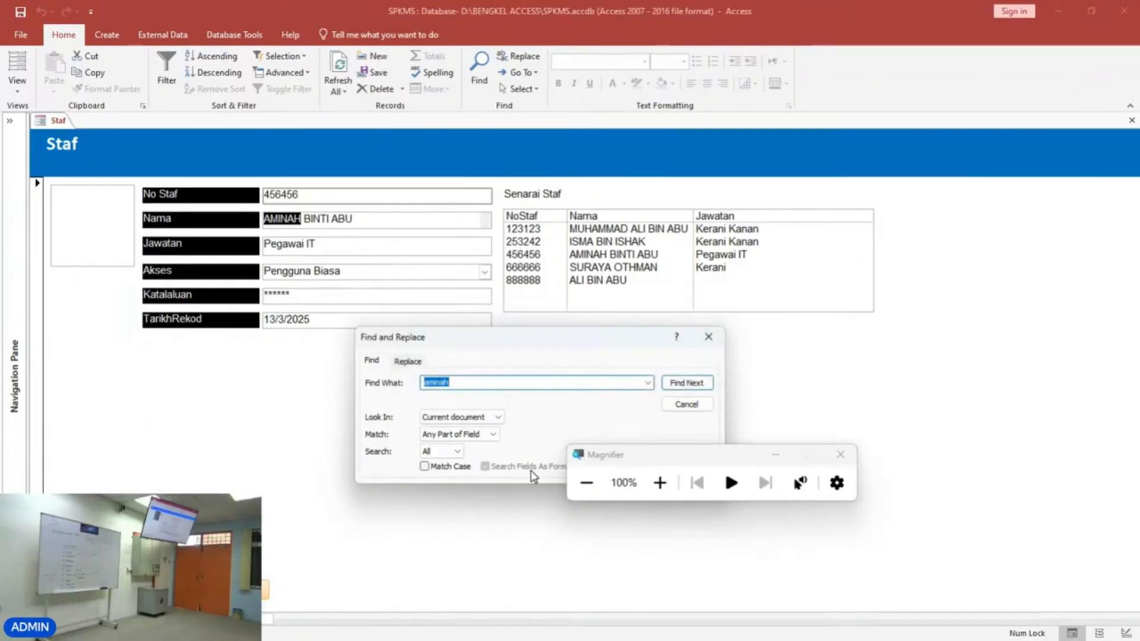
click(708, 338)
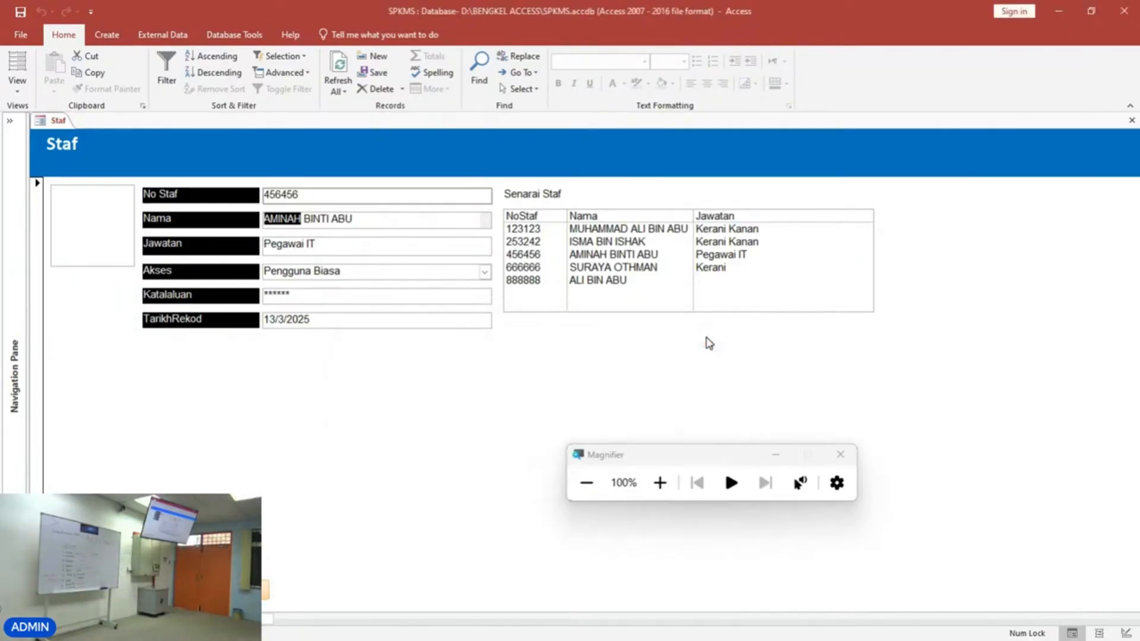
Switch to Design View and draw a new command button in the form footer beside the Carian button.
click(18, 89)
click(27, 178)
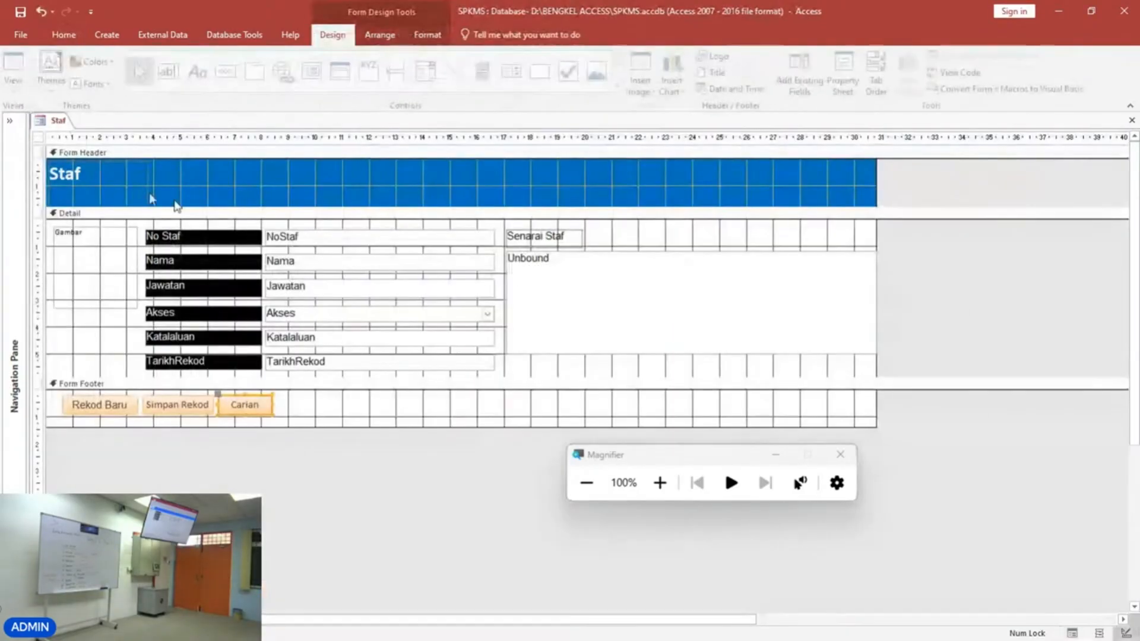
click(368, 412)
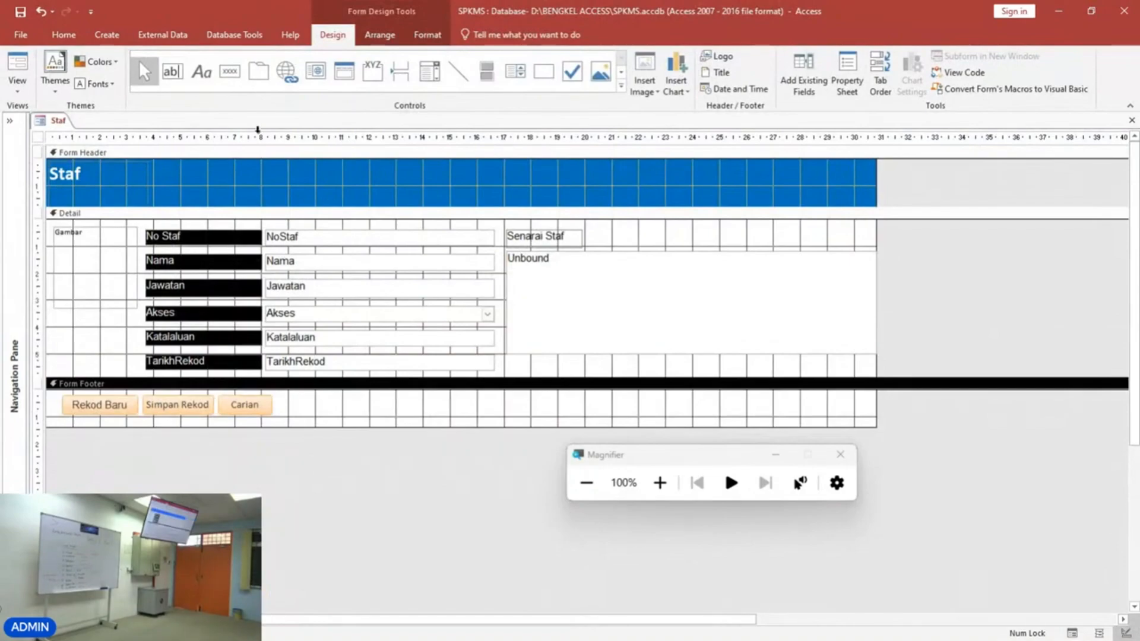
click(230, 71)
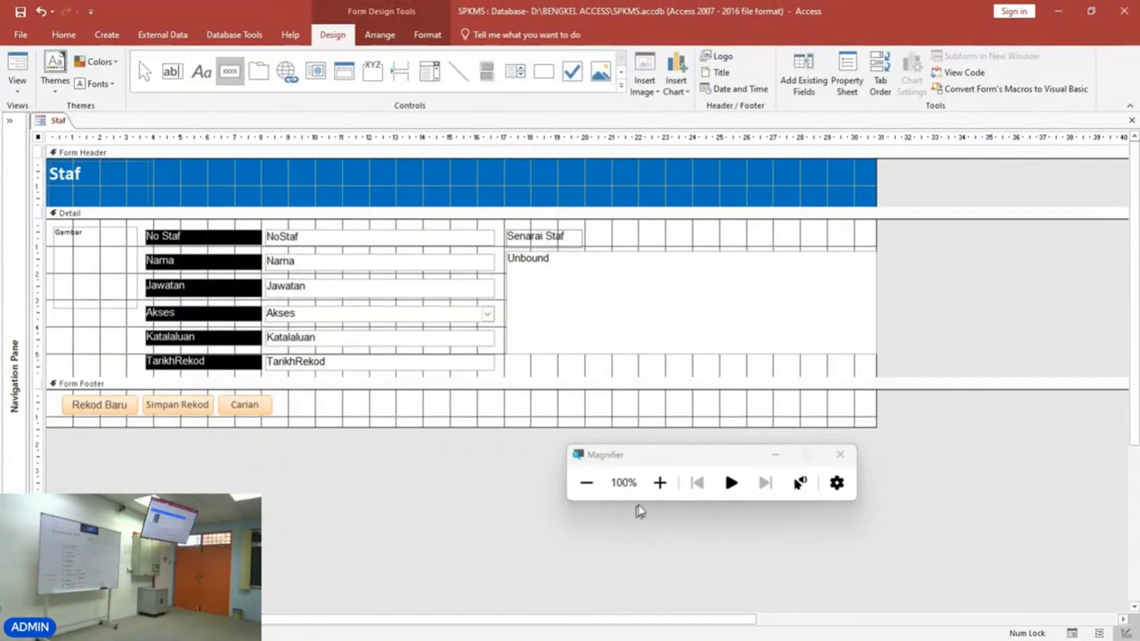
click(660, 483)
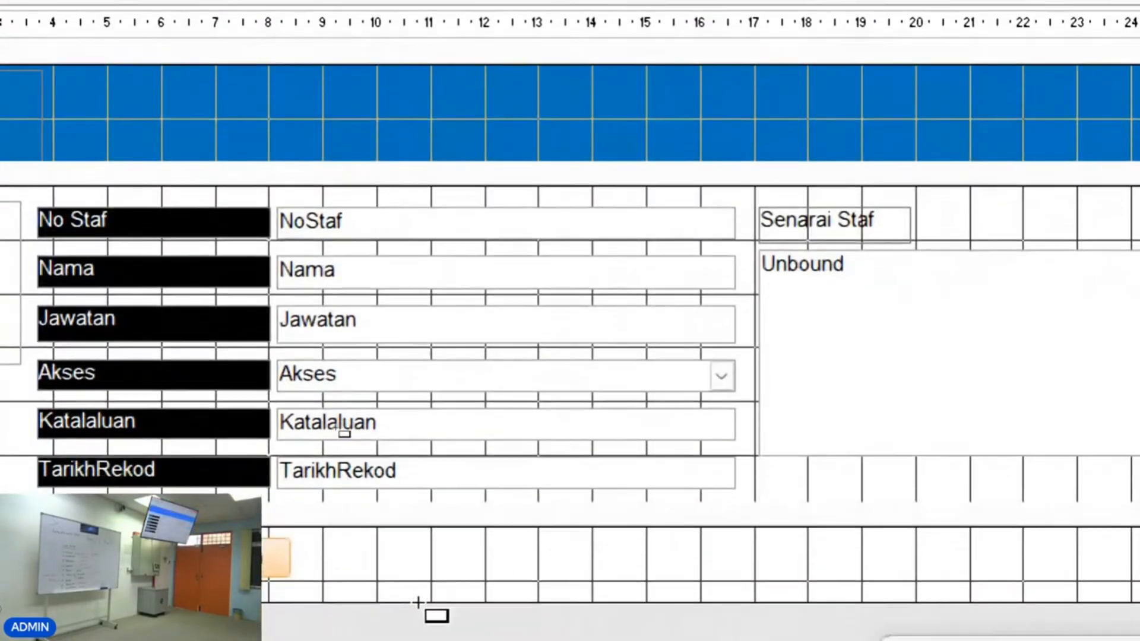
drag(312, 539, 446, 572)
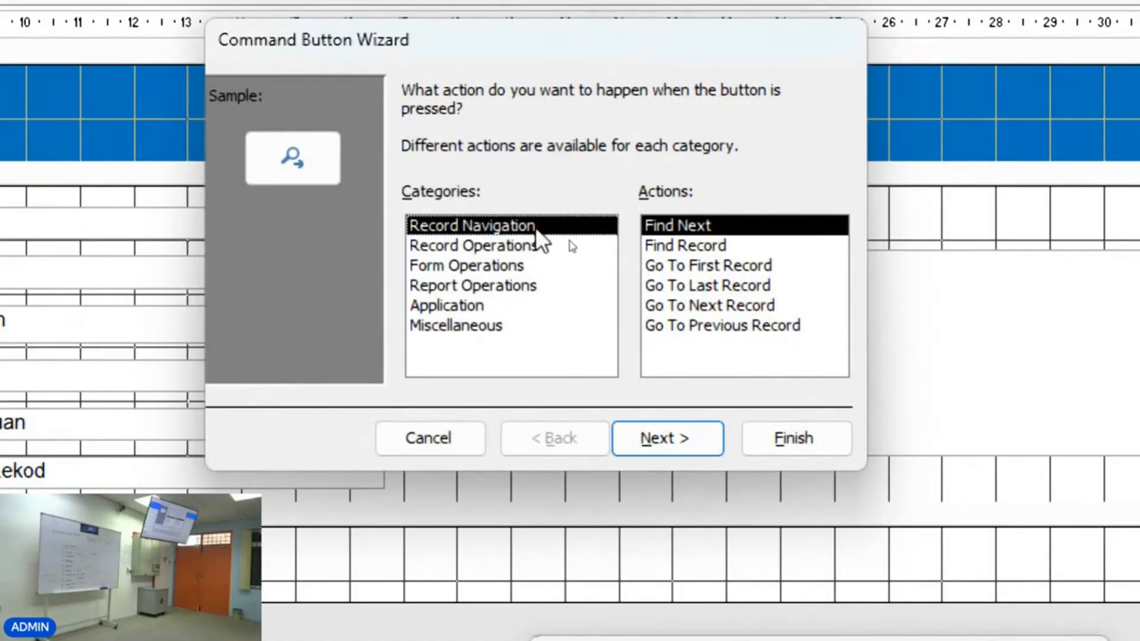
Choose the Delete Record action from the Record Operations category in the Command Button Wizard.
click(525, 245)
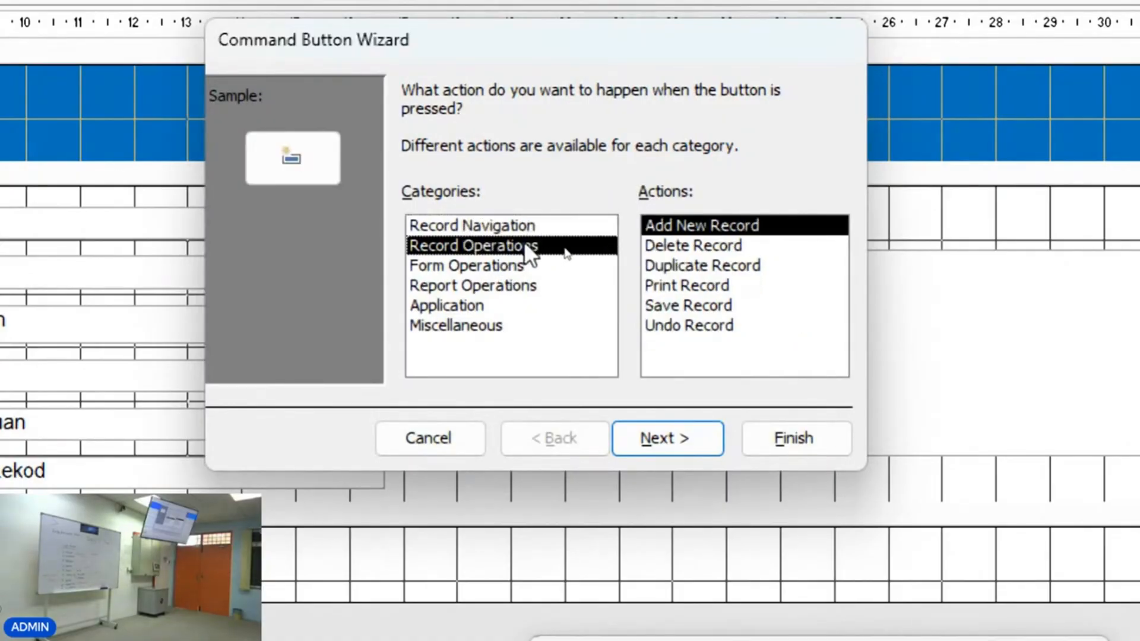
click(718, 246)
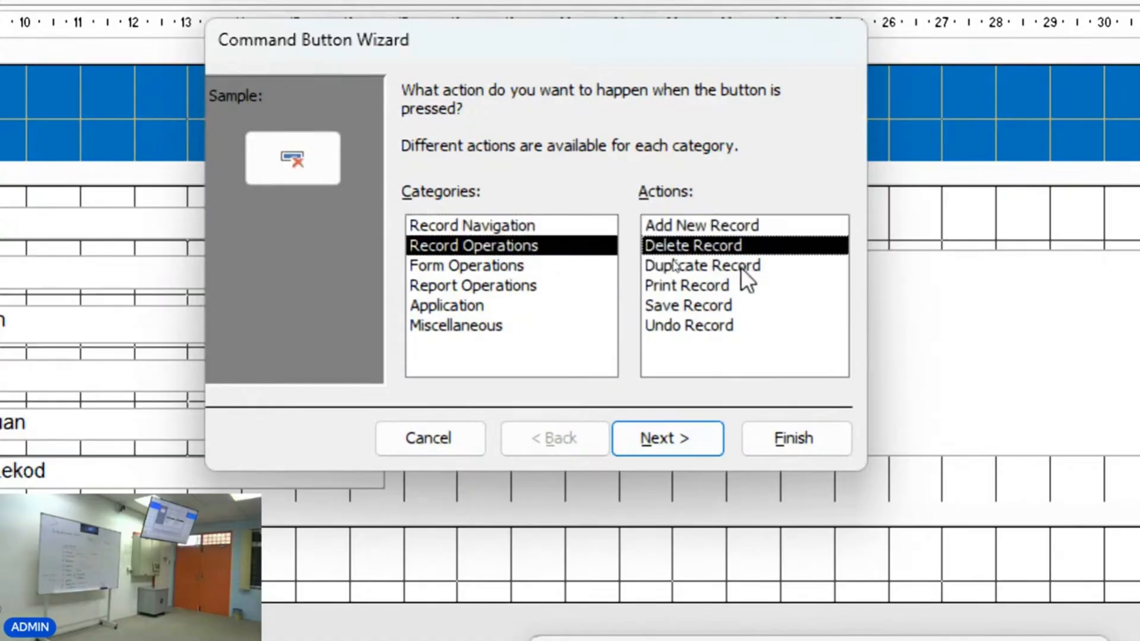
click(687, 445)
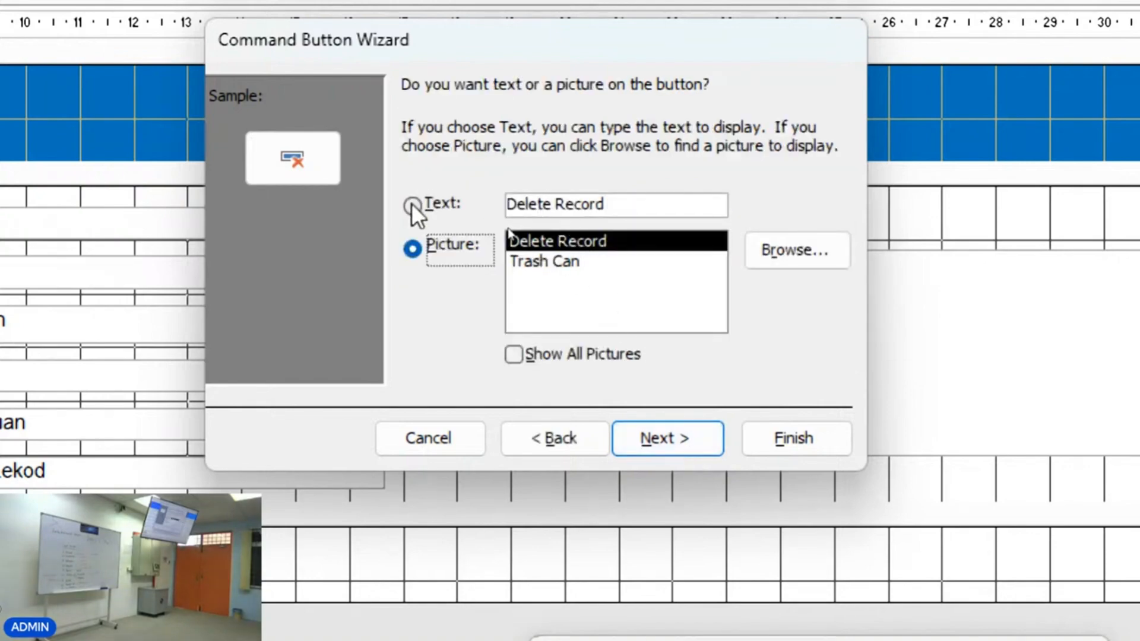
click(543, 441)
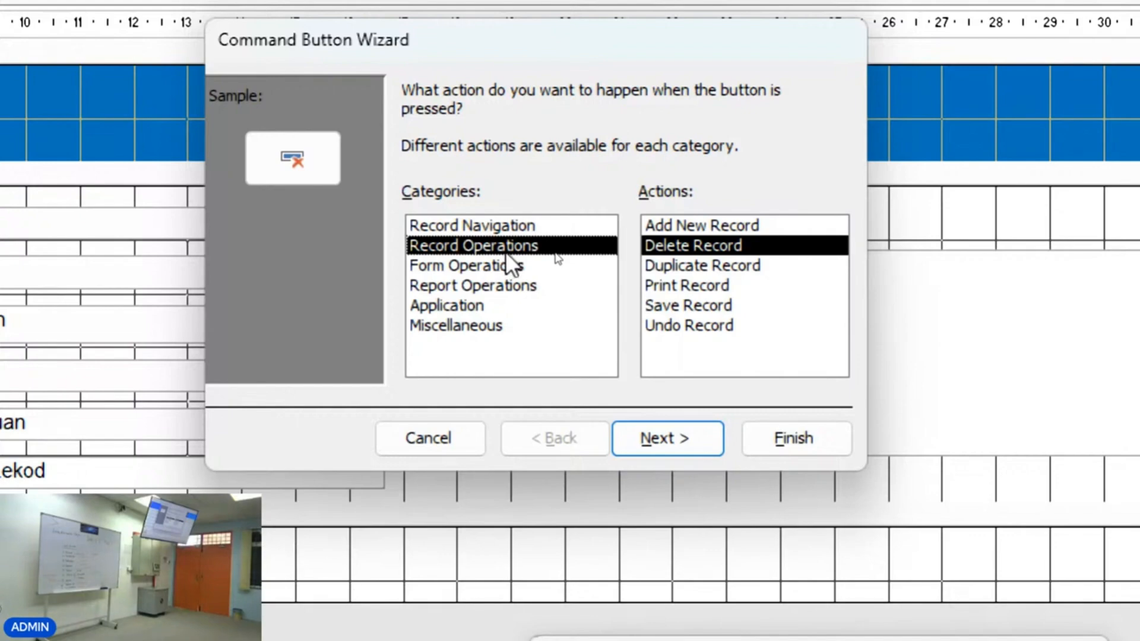
click(677, 246)
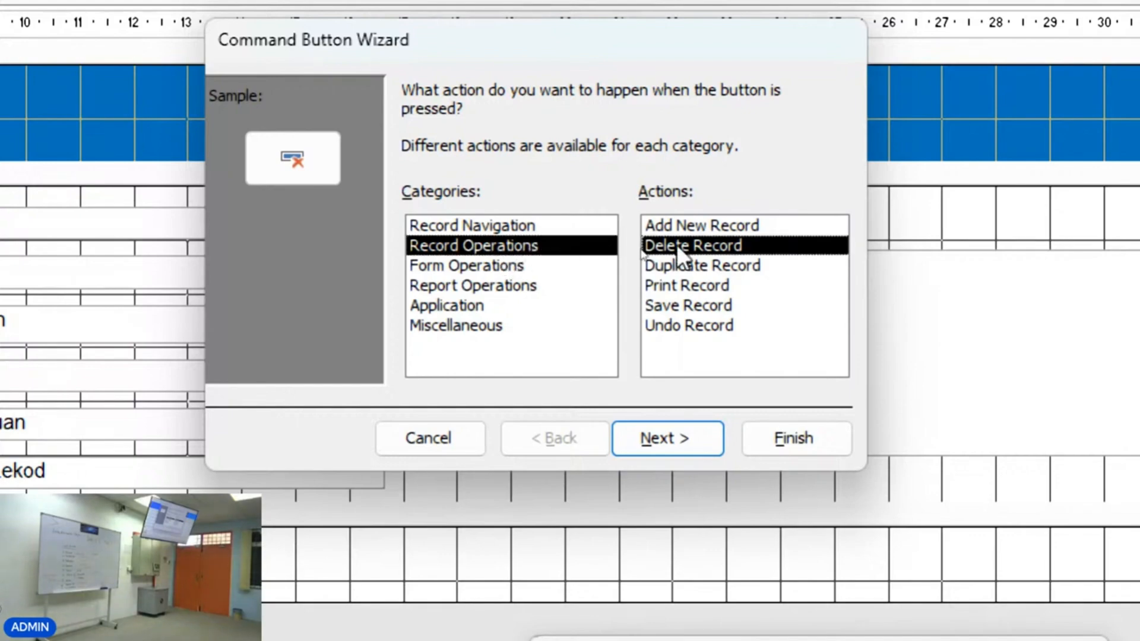
click(668, 438)
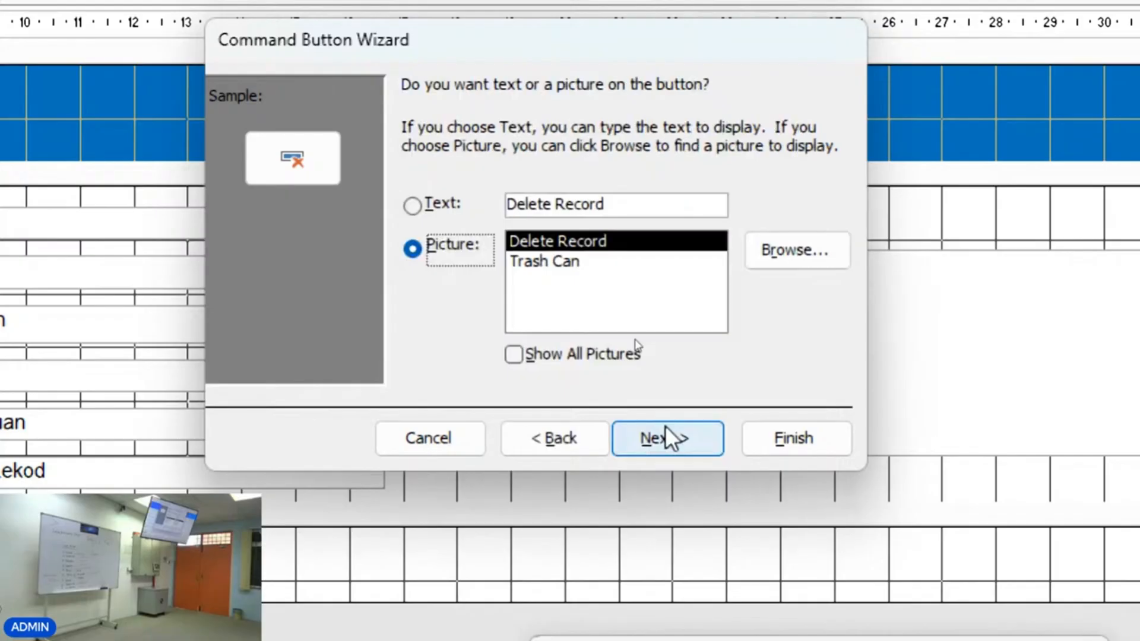
Give the button the text label Hapus Rekod and finish the wizard.
click(424, 205)
drag(636, 212, 454, 198)
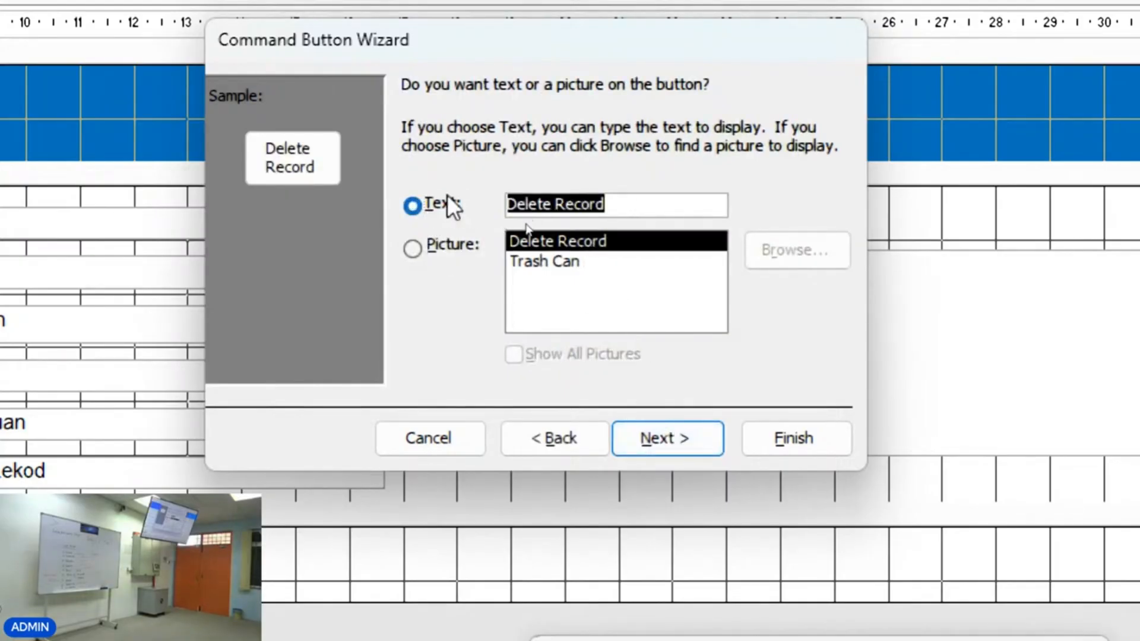
text(Ha)
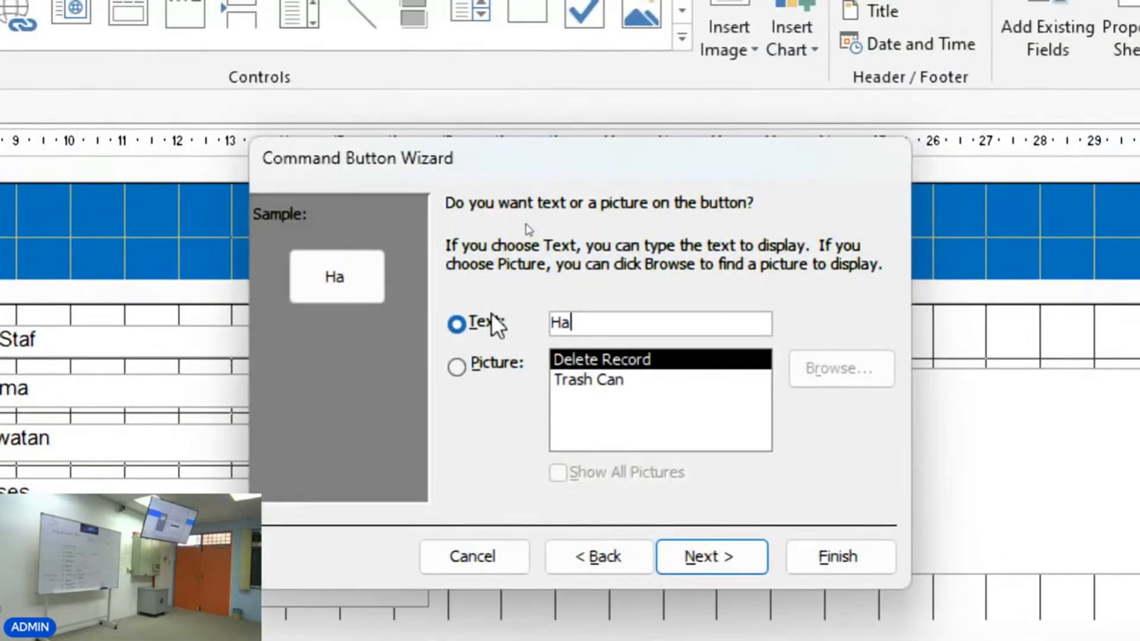
text(pus Reko)
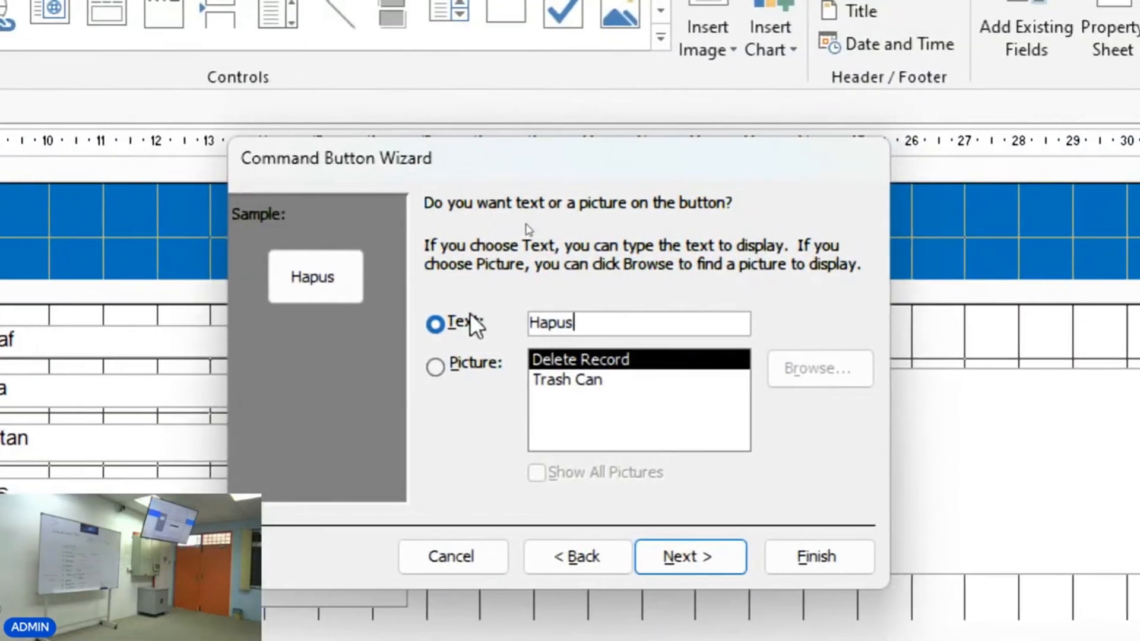
text(d)
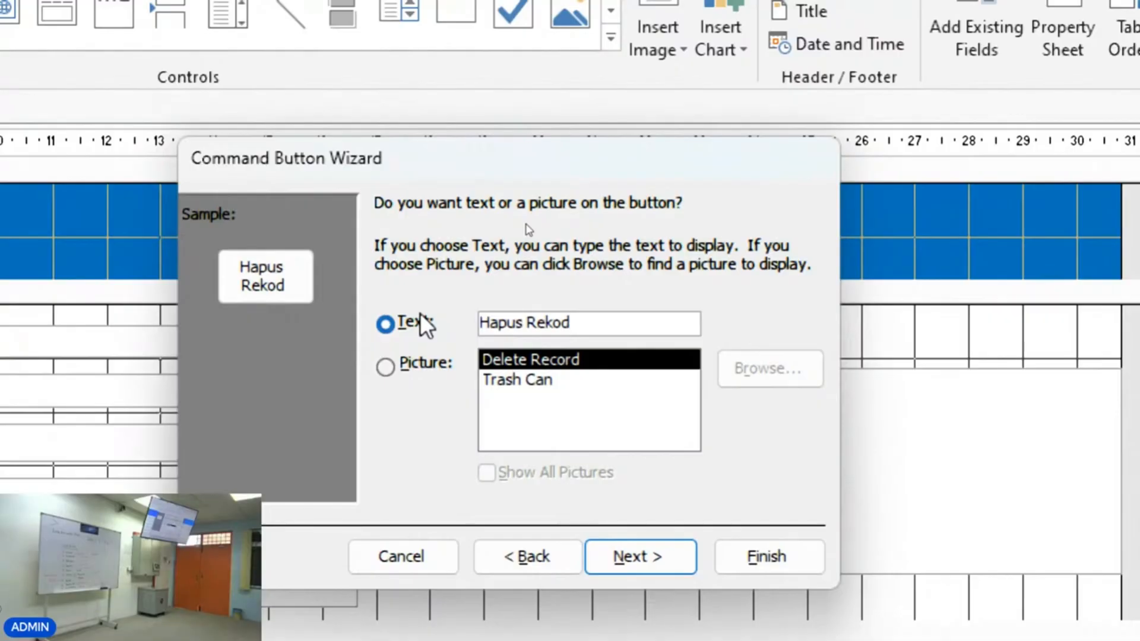
click(660, 547)
click(740, 558)
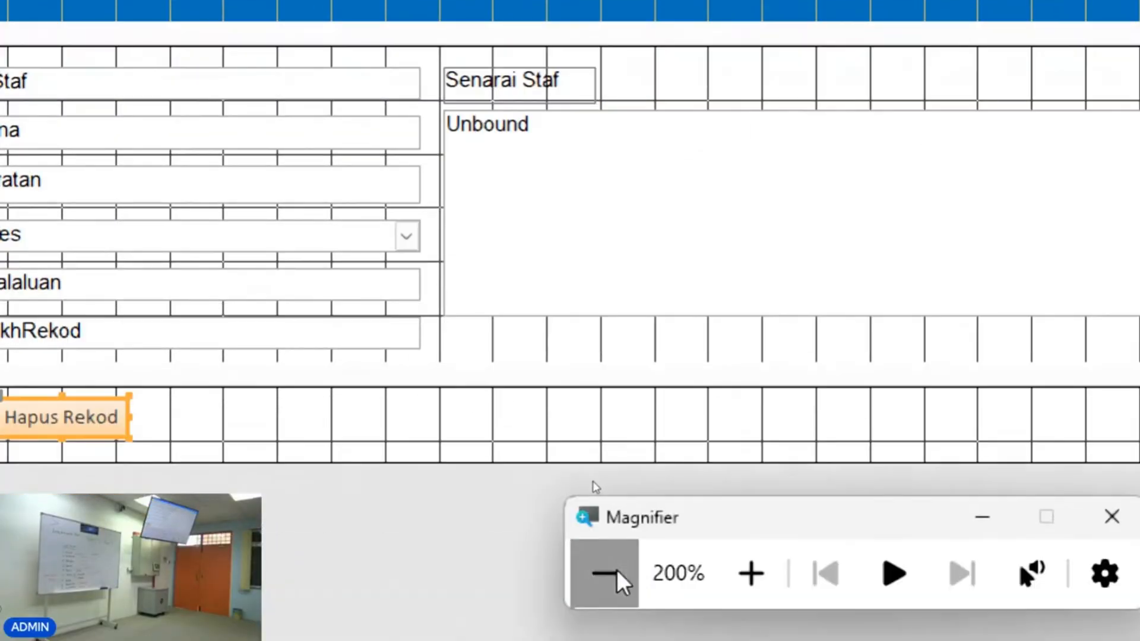
click(618, 573)
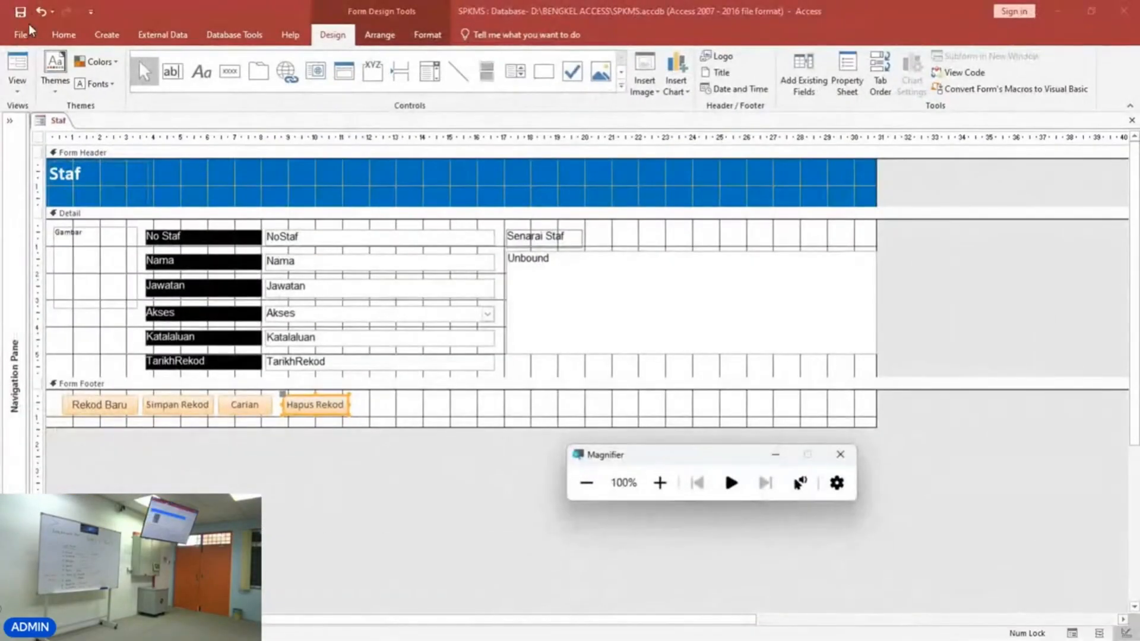
Switch to Form View, select the last staff record in the list, and try Hapus Rekod, declining the deletion.
click(18, 70)
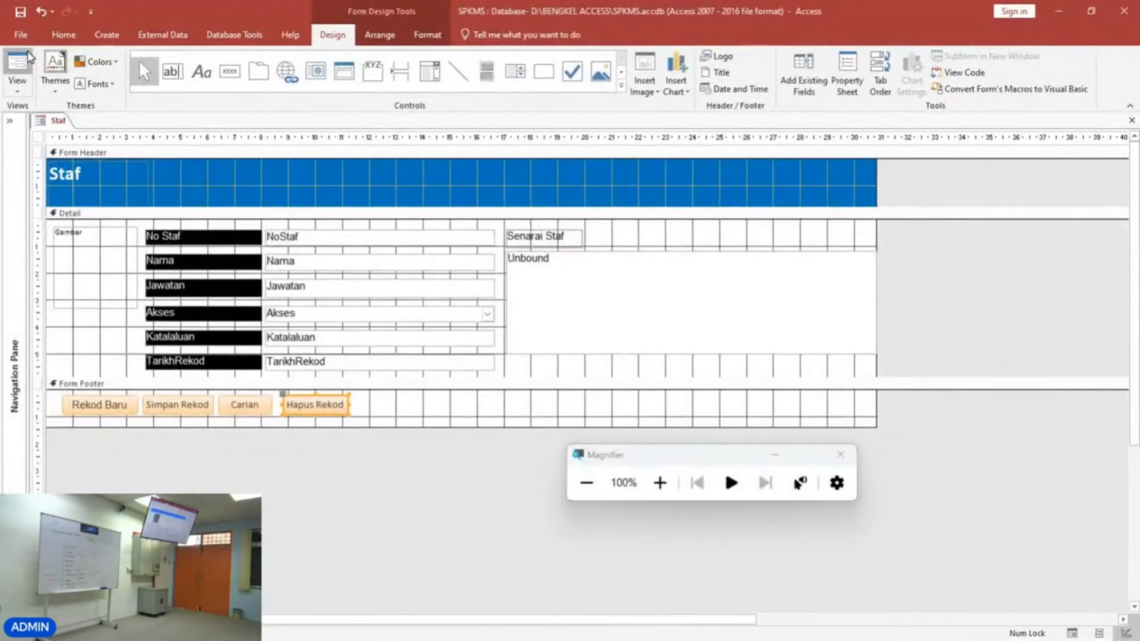
click(552, 280)
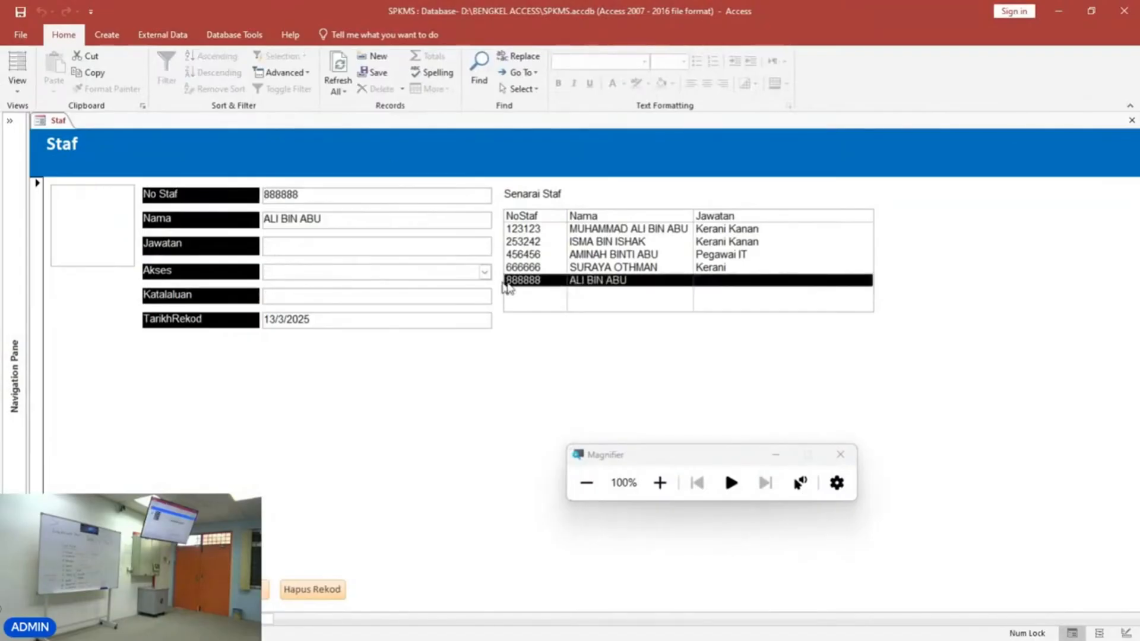
click(341, 591)
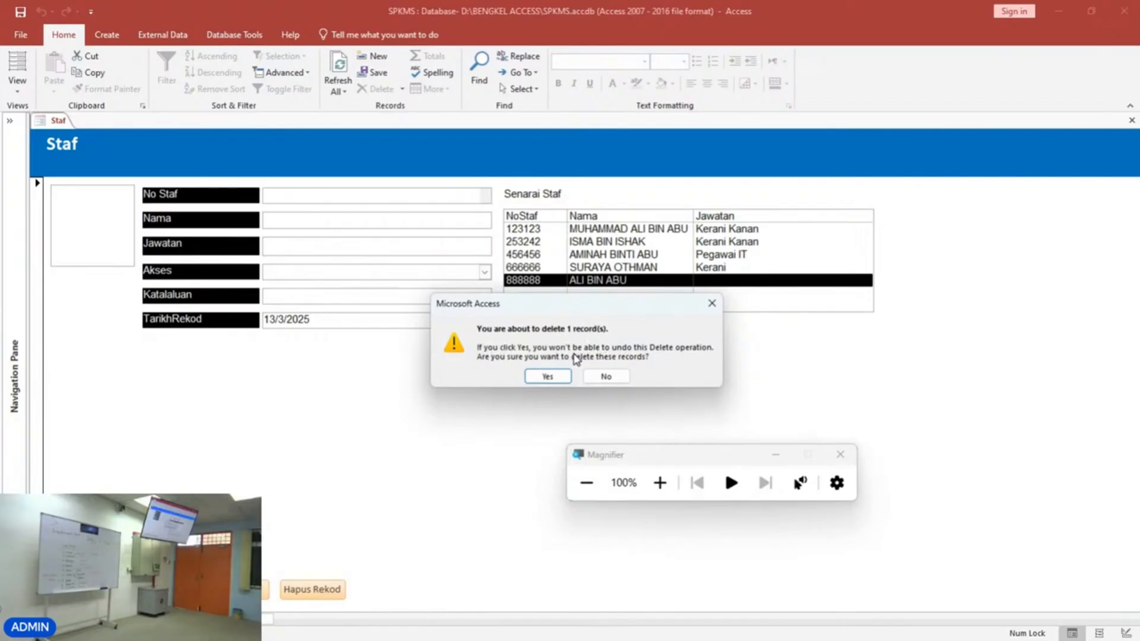
click(596, 383)
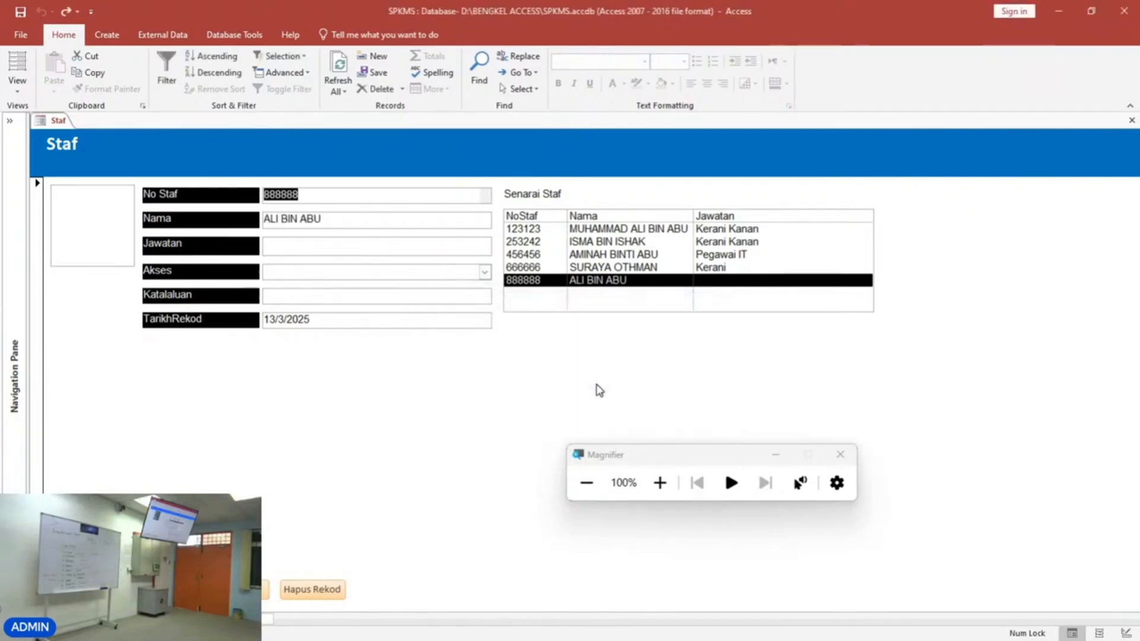
Delete the selected staff record with Hapus Rekod, confirming the deletion and dismissing the notice.
click(297, 589)
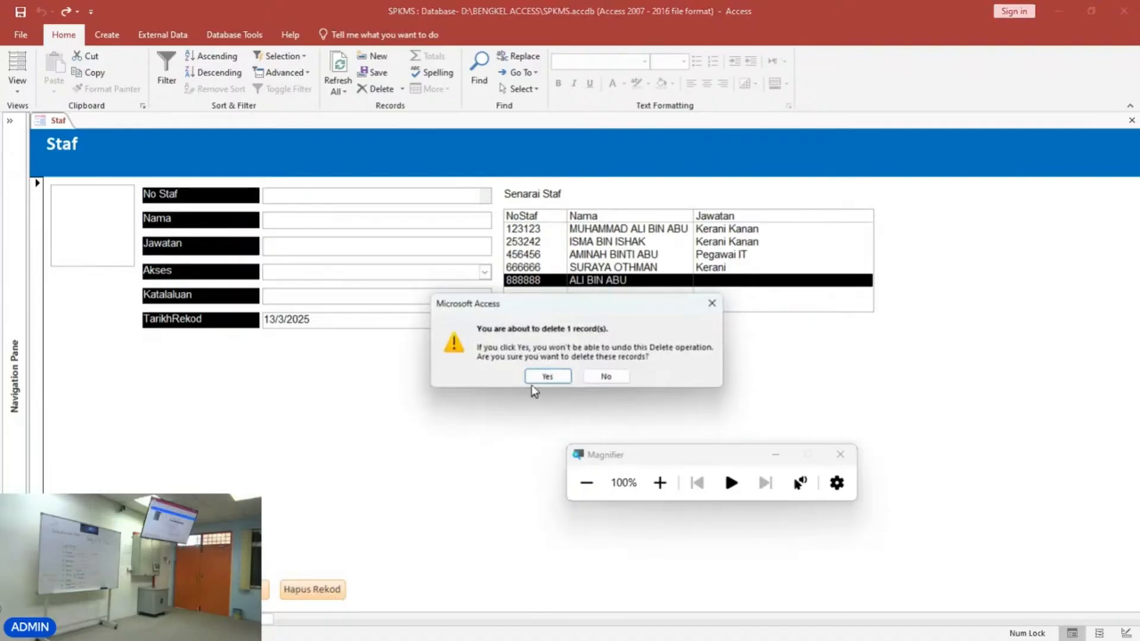
click(536, 376)
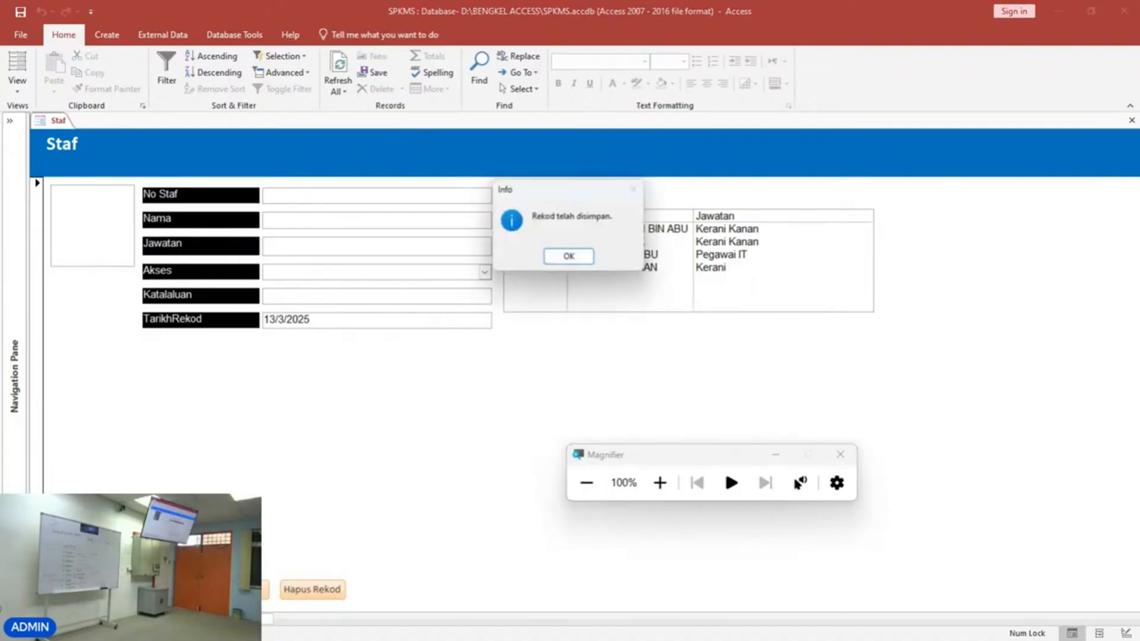
click(582, 262)
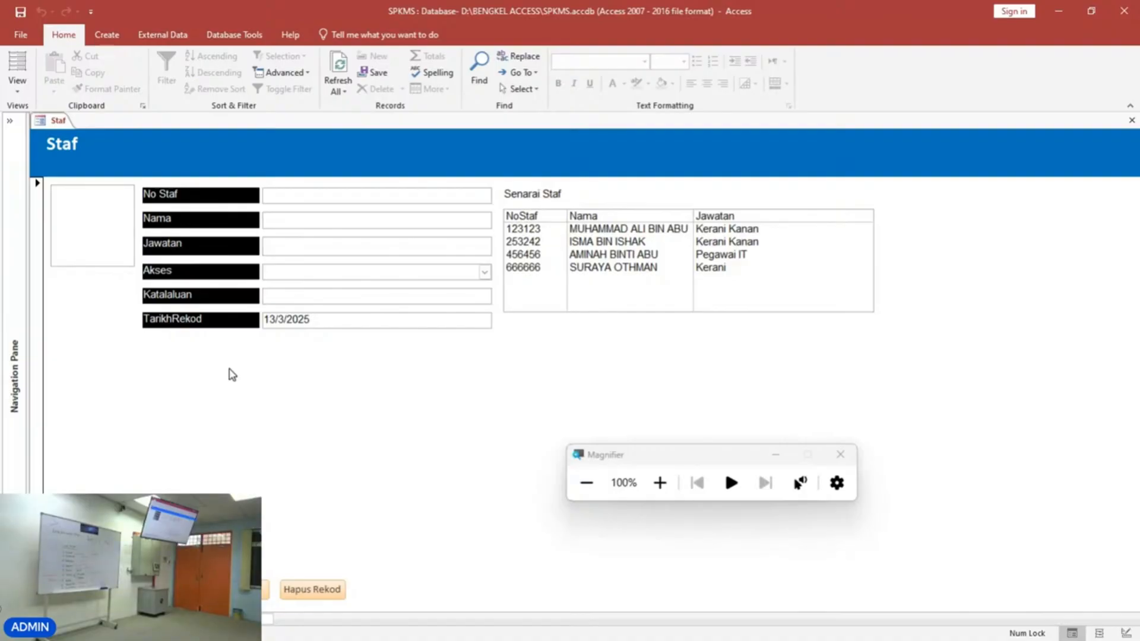
Return to Design View and copy the Rekod Baru button's formatting onto the Hapus Rekod, Carian and Simpan Rekod buttons with Format Painter.
click(18, 86)
click(54, 178)
scroll(338, 611, down, 1)
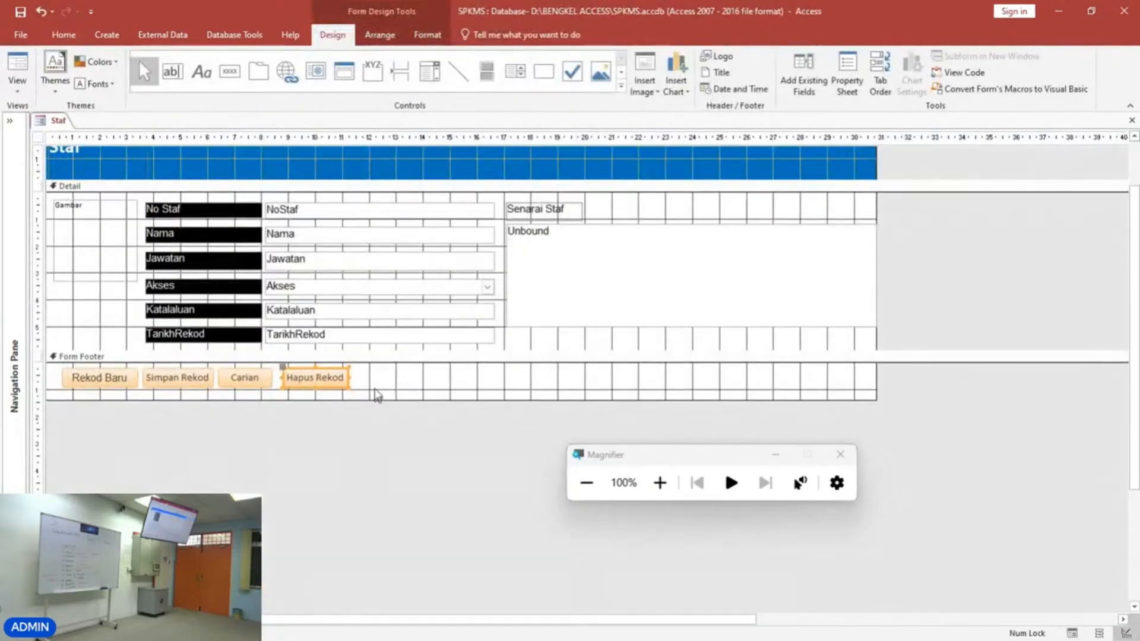
drag(368, 386, 181, 390)
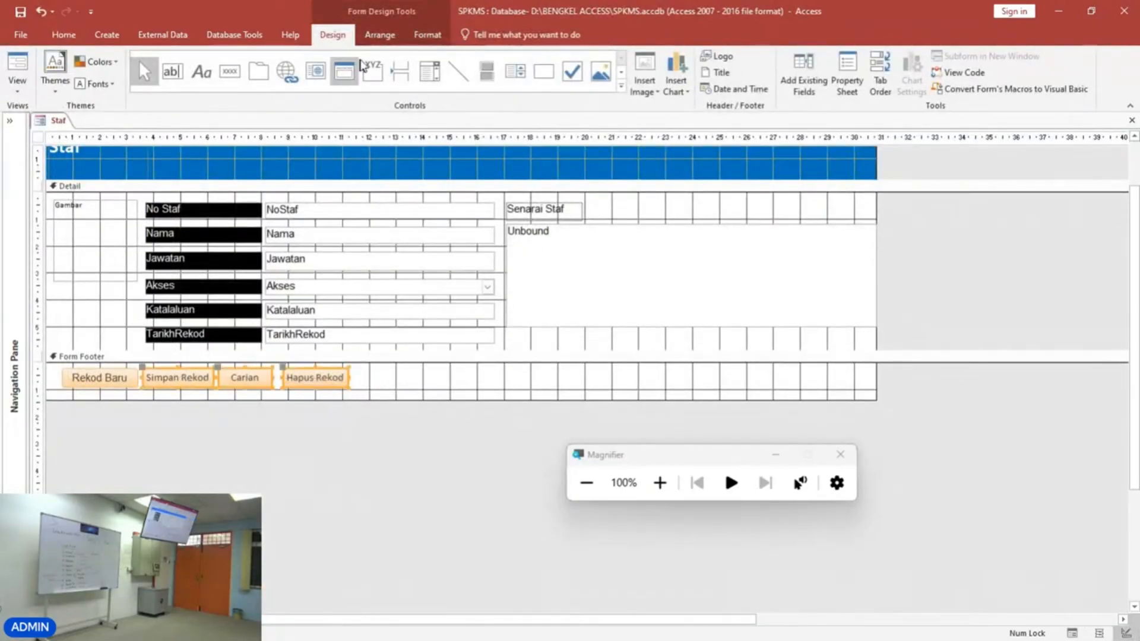
click(382, 36)
click(416, 36)
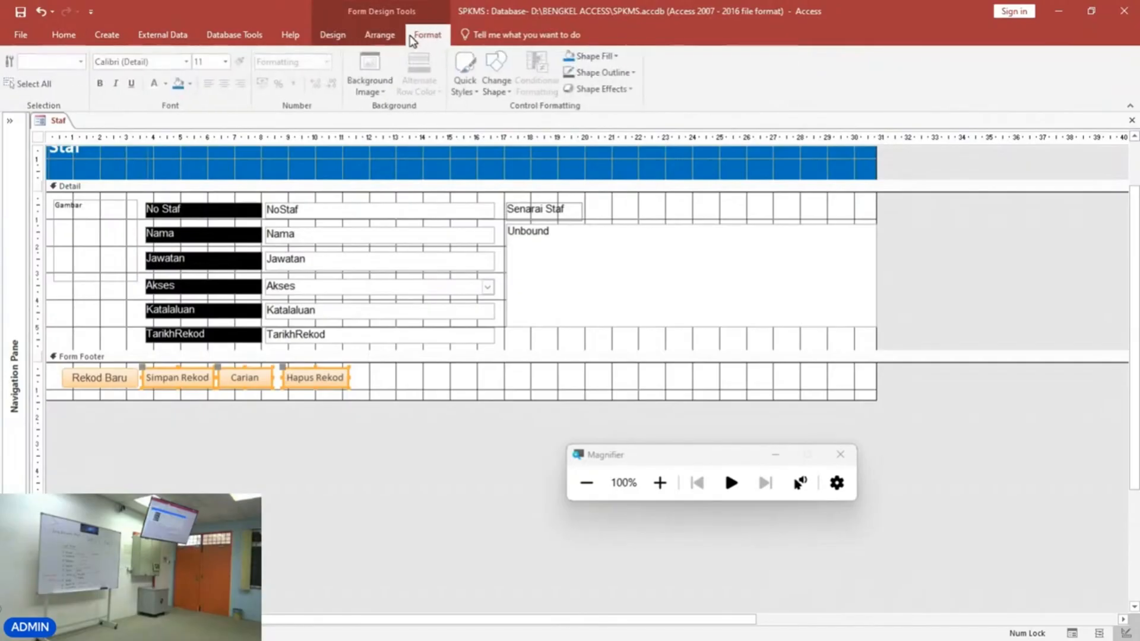
click(124, 372)
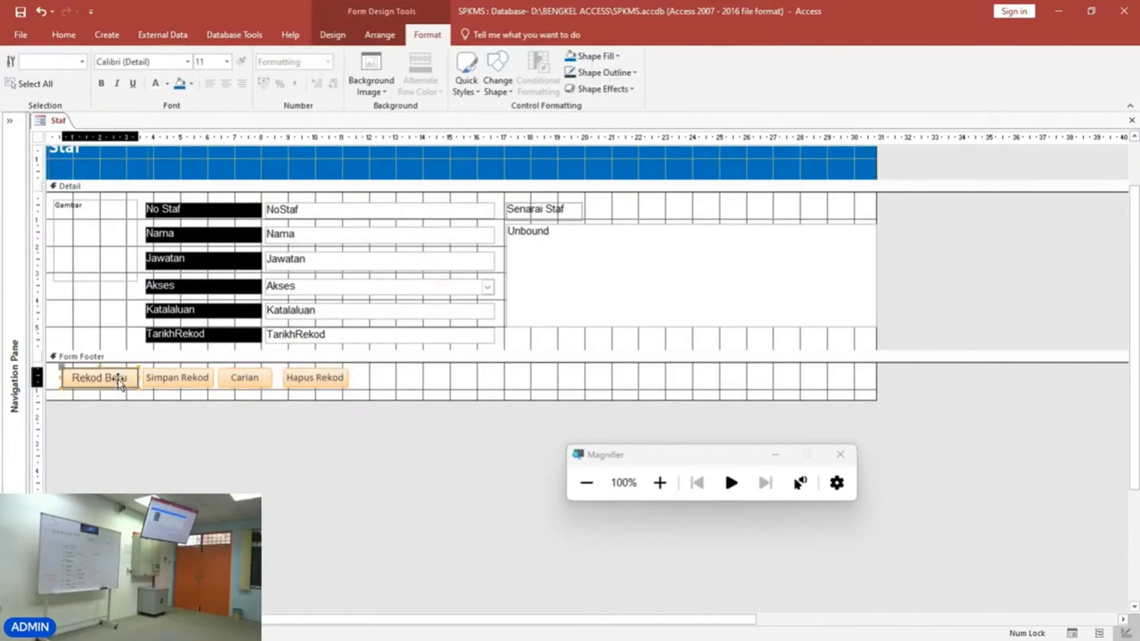
double_click(241, 62)
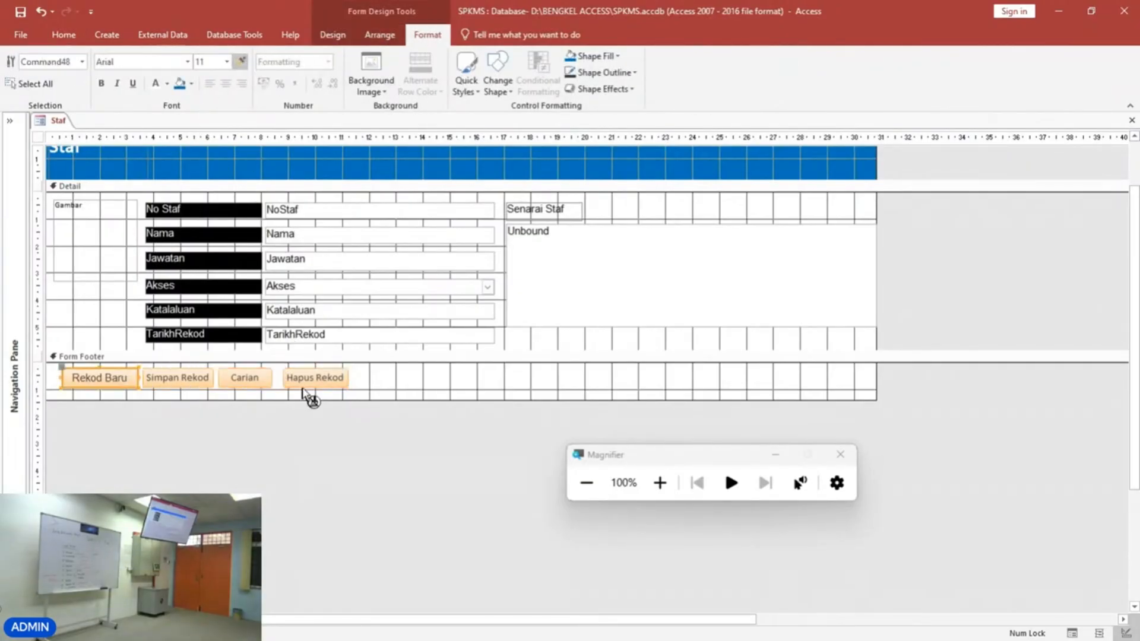
click(313, 380)
click(245, 380)
click(188, 377)
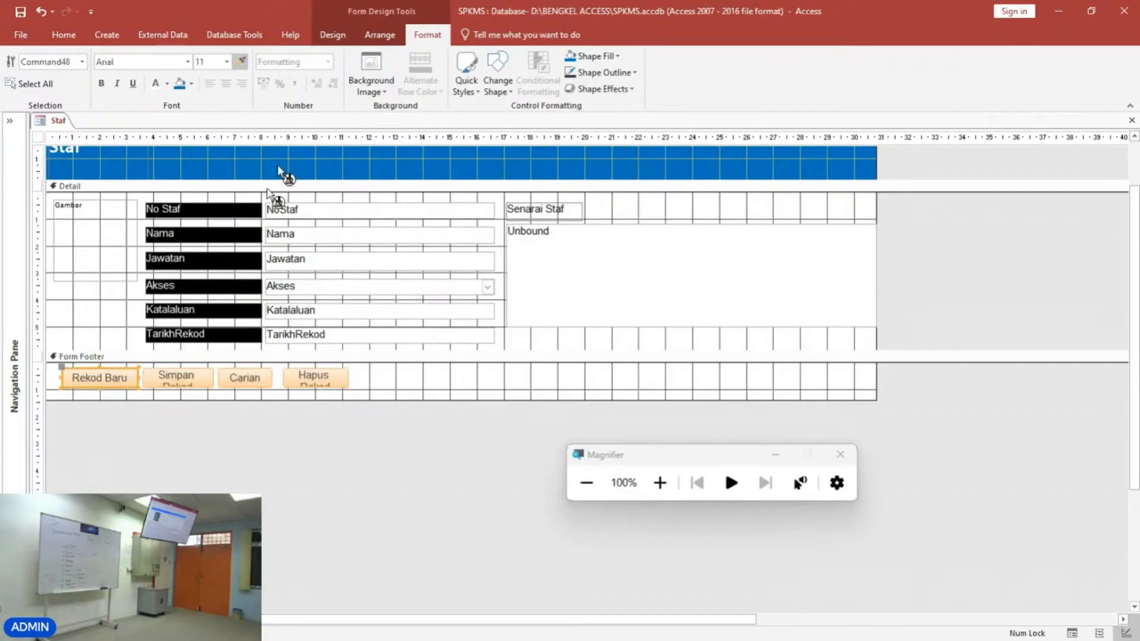
click(241, 62)
click(327, 383)
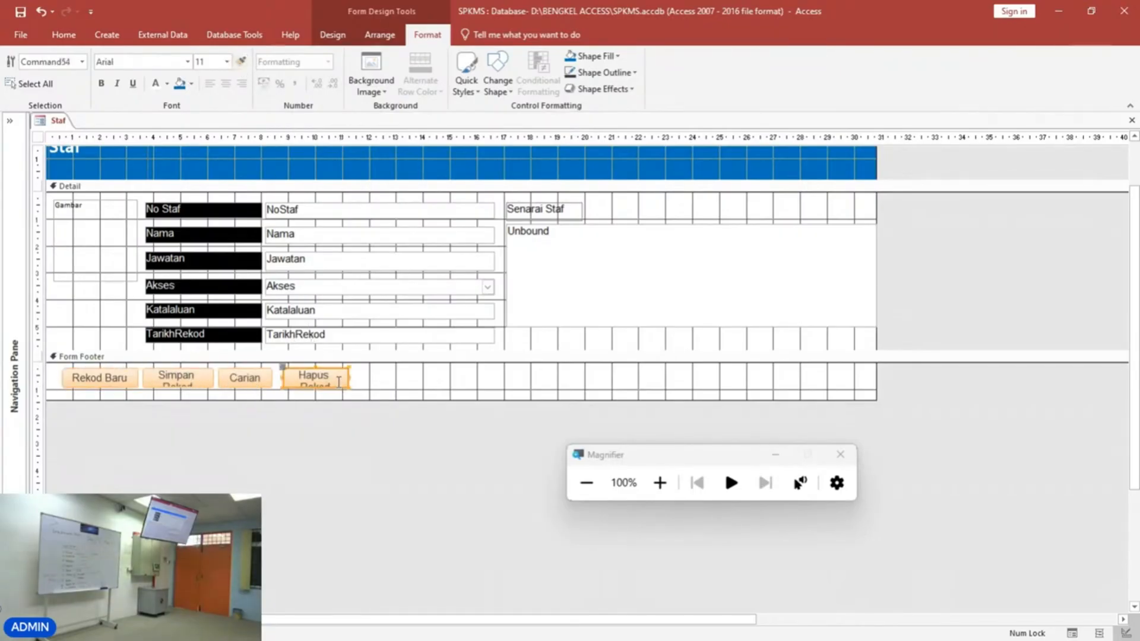
Widen and shift the Hapus Rekod button so its label fits on one line.
click(347, 383)
click(347, 383)
drag(350, 378, 414, 378)
click(414, 389)
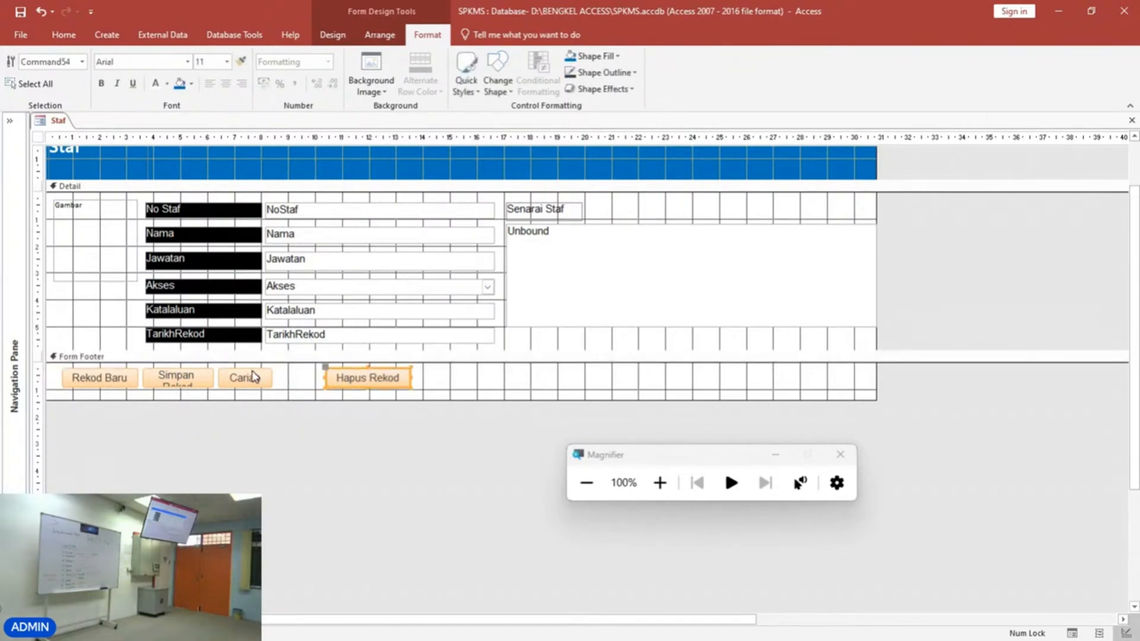
Move the Carian button right and widen Simpan Rekod so its label fits on one line.
drag(254, 377, 281, 377)
click(205, 380)
drag(212, 380, 236, 380)
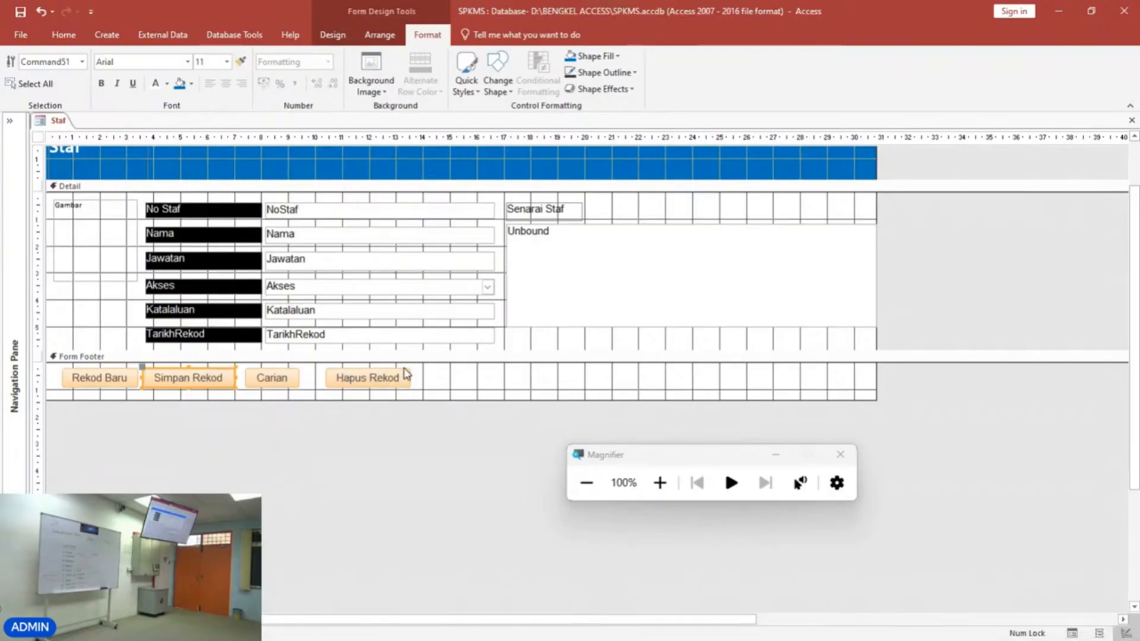
Try arranging all four footer buttons in a Tabular layout, then undo it.
click(425, 378)
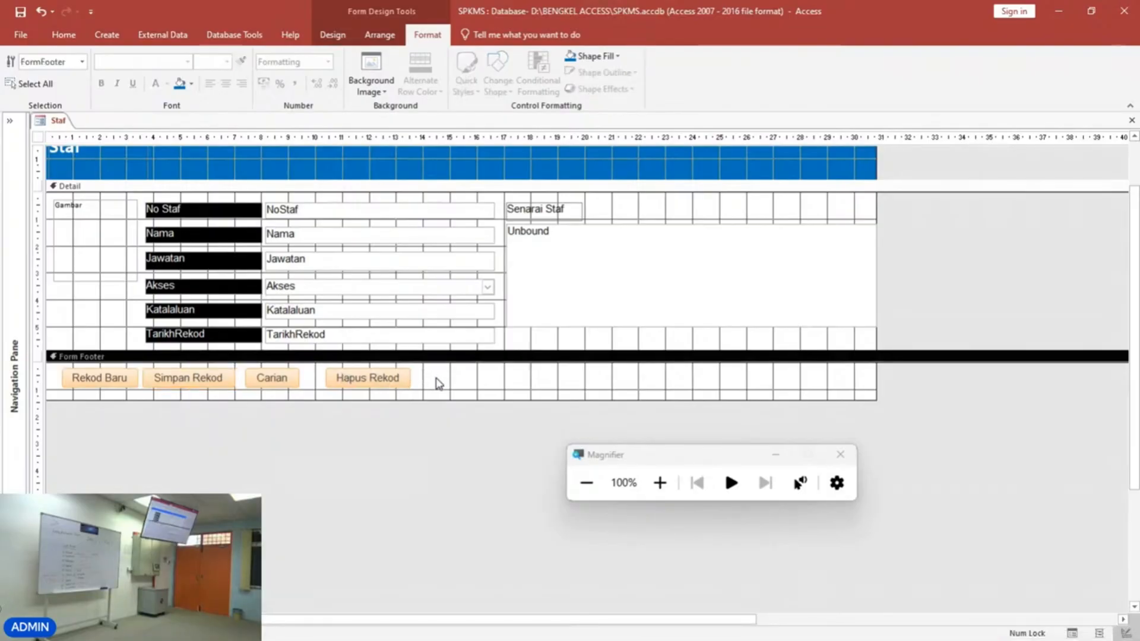
drag(444, 371, 63, 393)
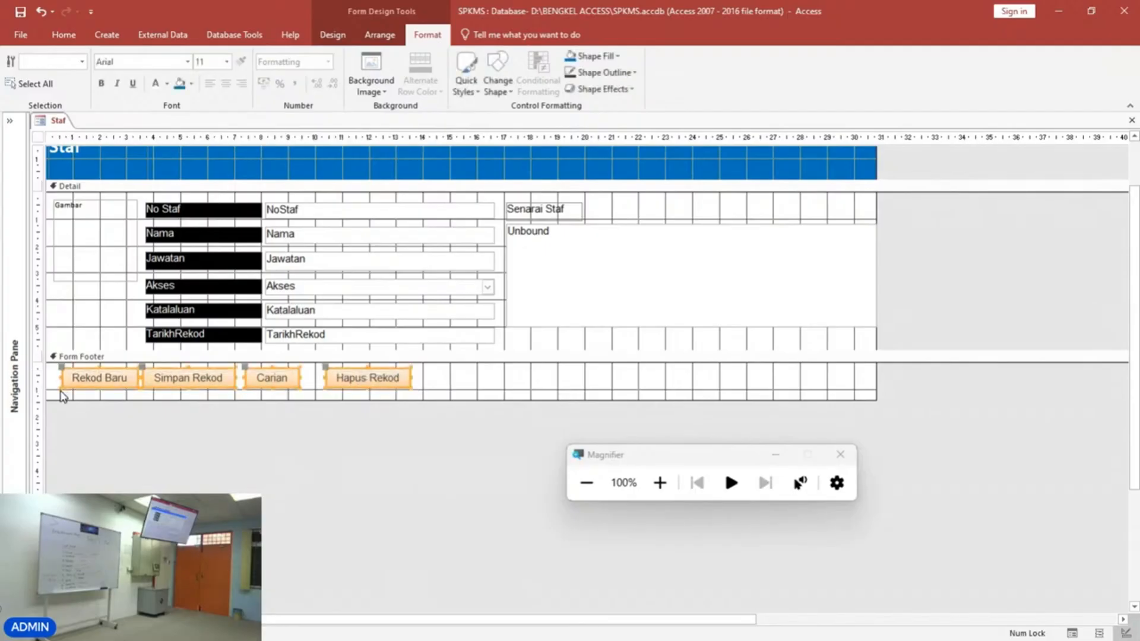
click(660, 483)
click(661, 482)
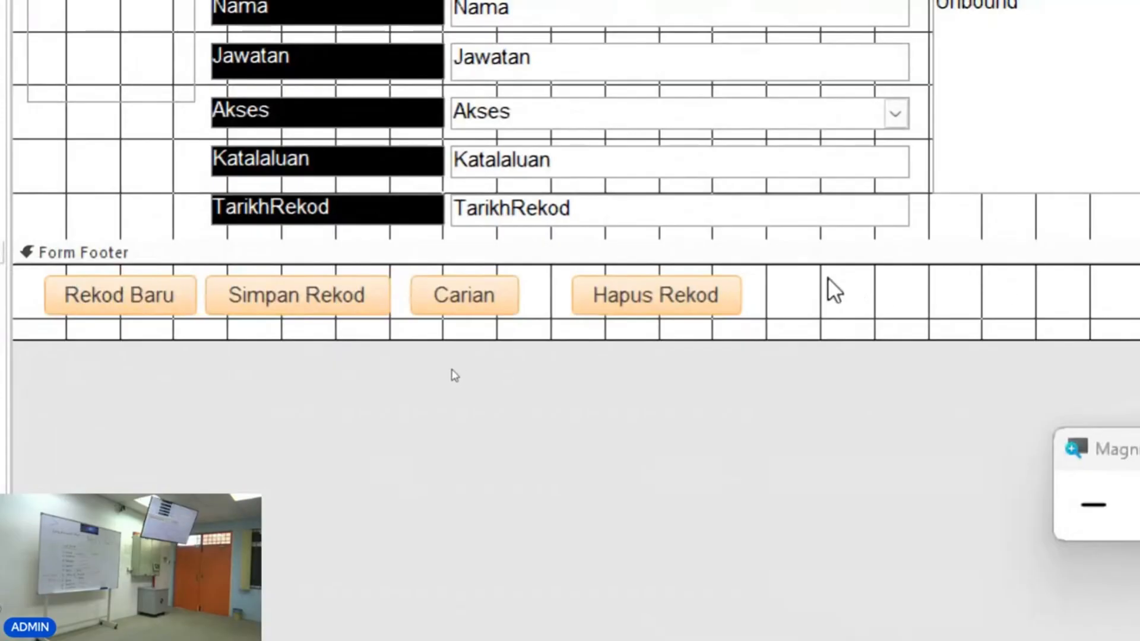
drag(806, 279, 34, 326)
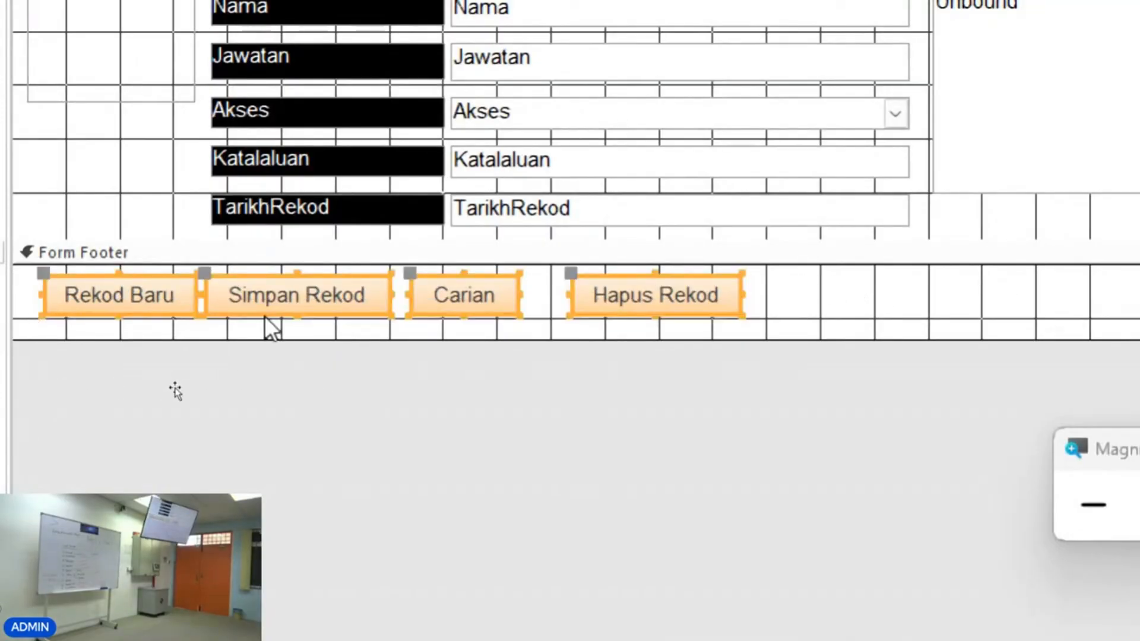
right_click(309, 293)
mouse_move(373, 294)
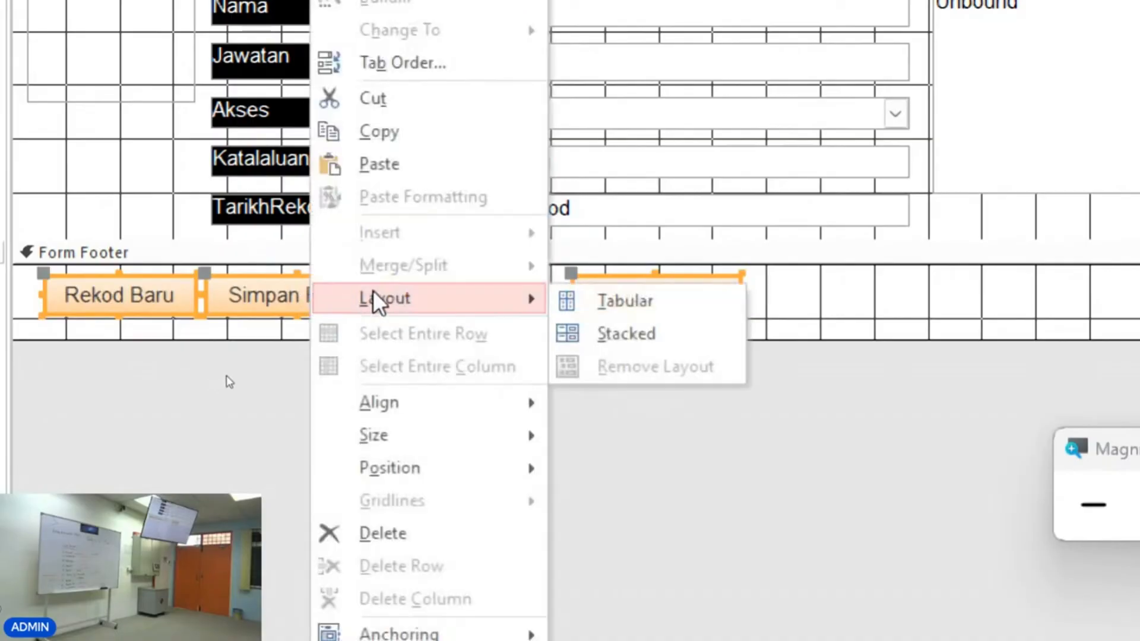
click(612, 309)
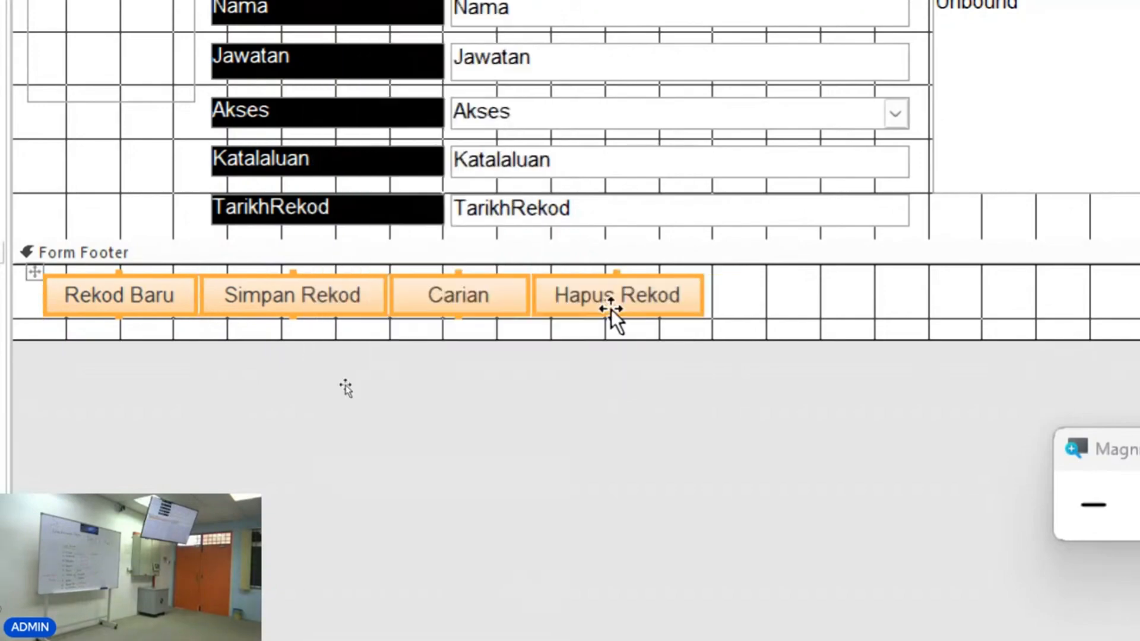
click(522, 410)
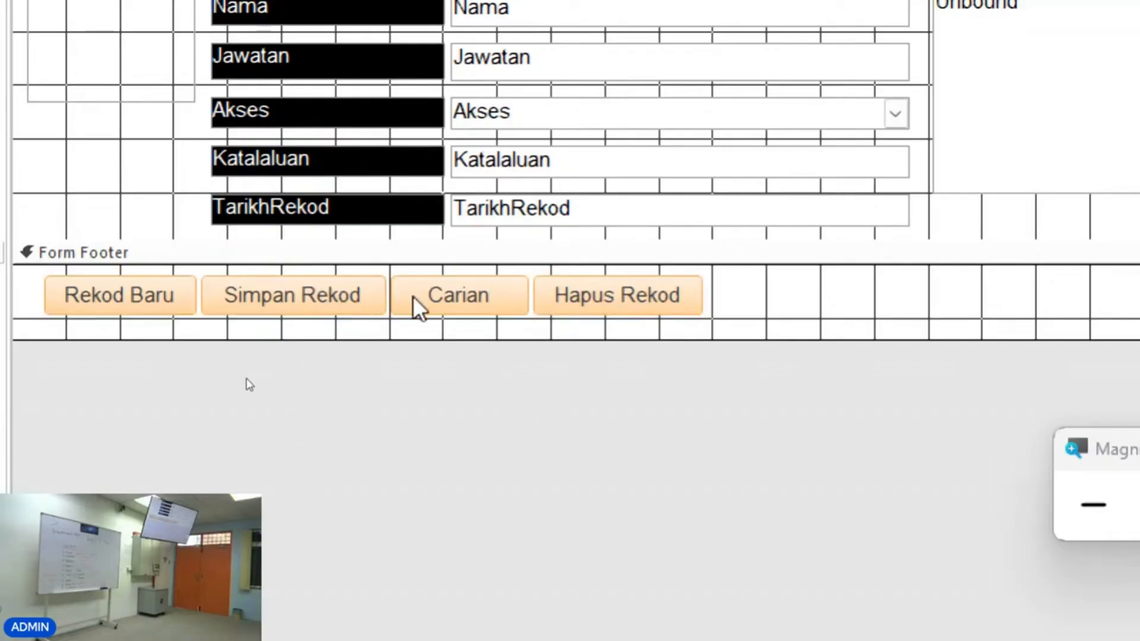
key(ctrl+z)
Scatter the Hapus Rekod, Carian and Simpan Rekod buttons to uneven positions across the footer.
drag(712, 291, 922, 291)
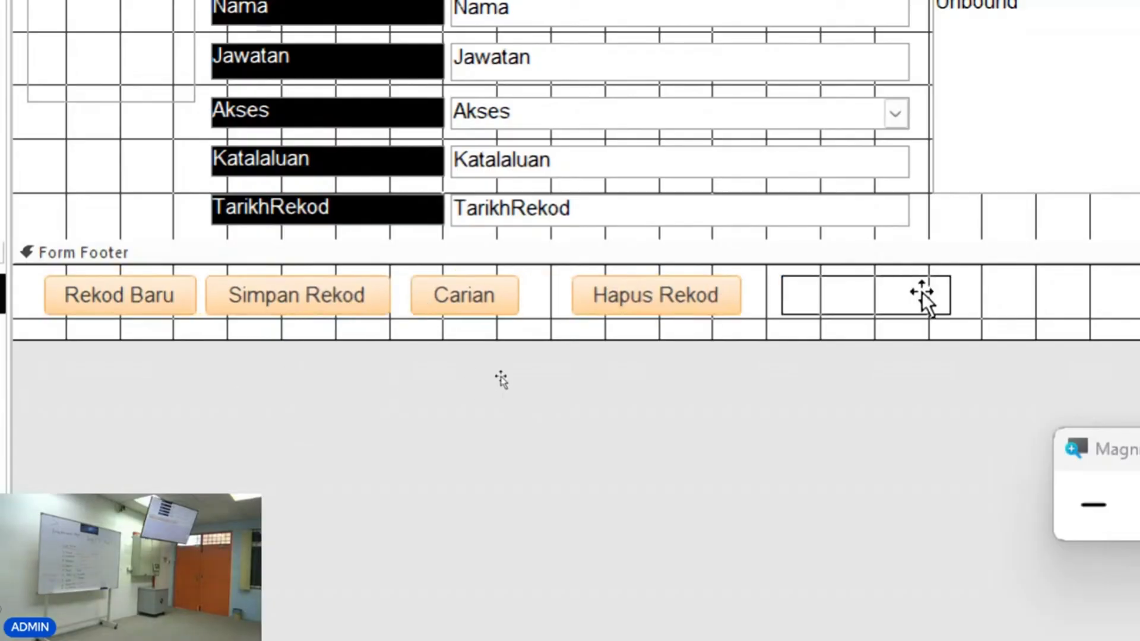
drag(469, 302, 544, 296)
drag(338, 308, 386, 341)
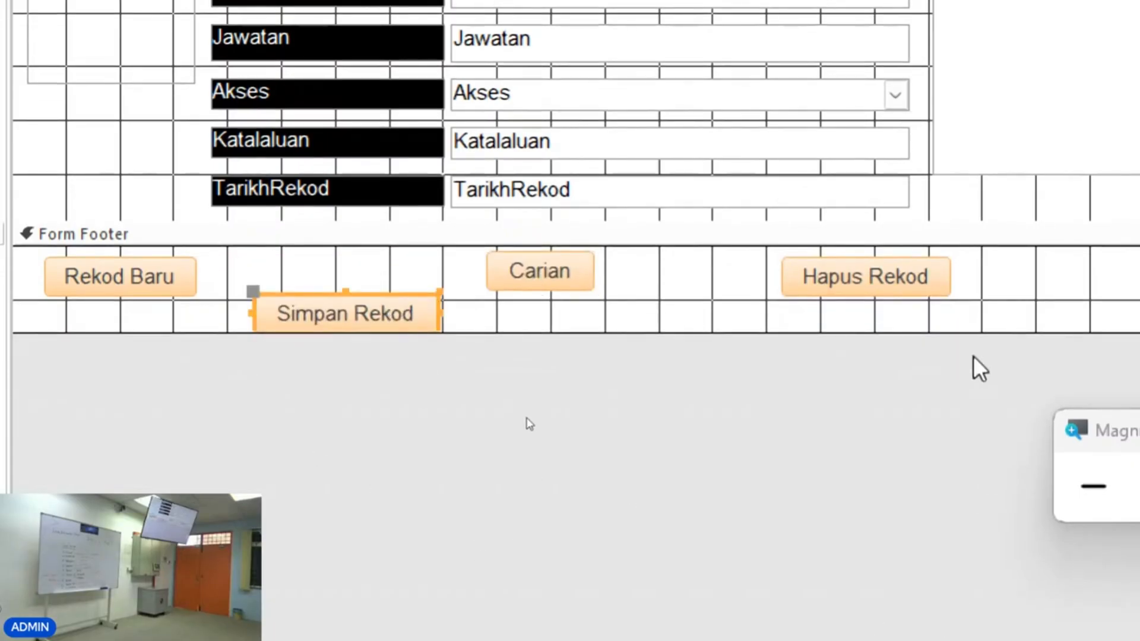
Apply a Tabular layout to the four scattered footer buttons, then undo it.
drag(919, 373, 42, 249)
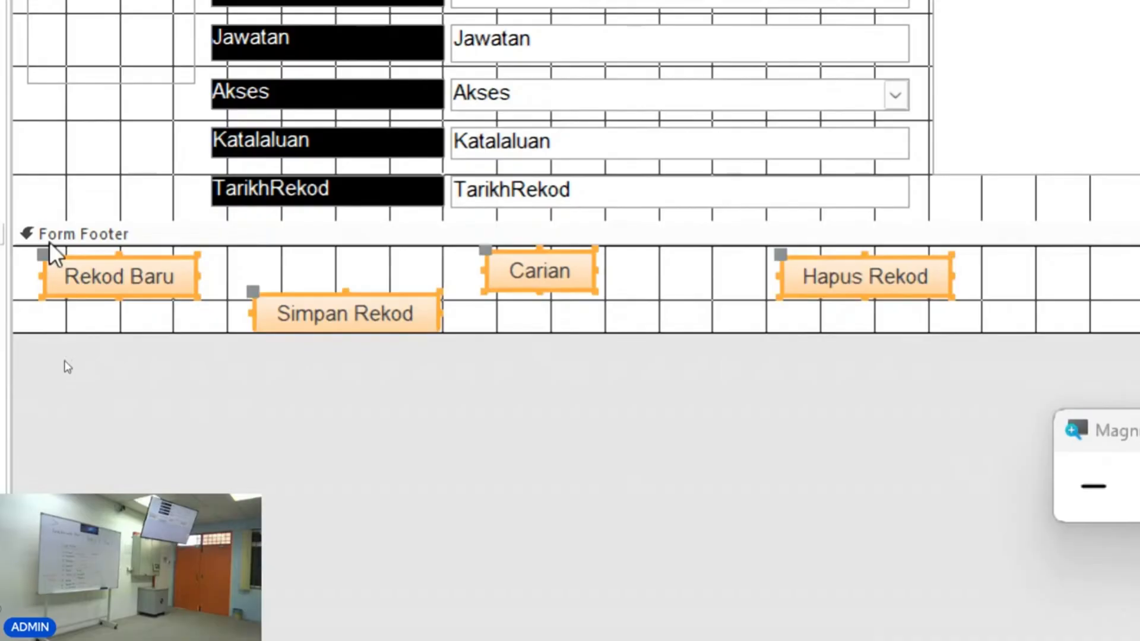
right_click(411, 320)
mouse_move(501, 275)
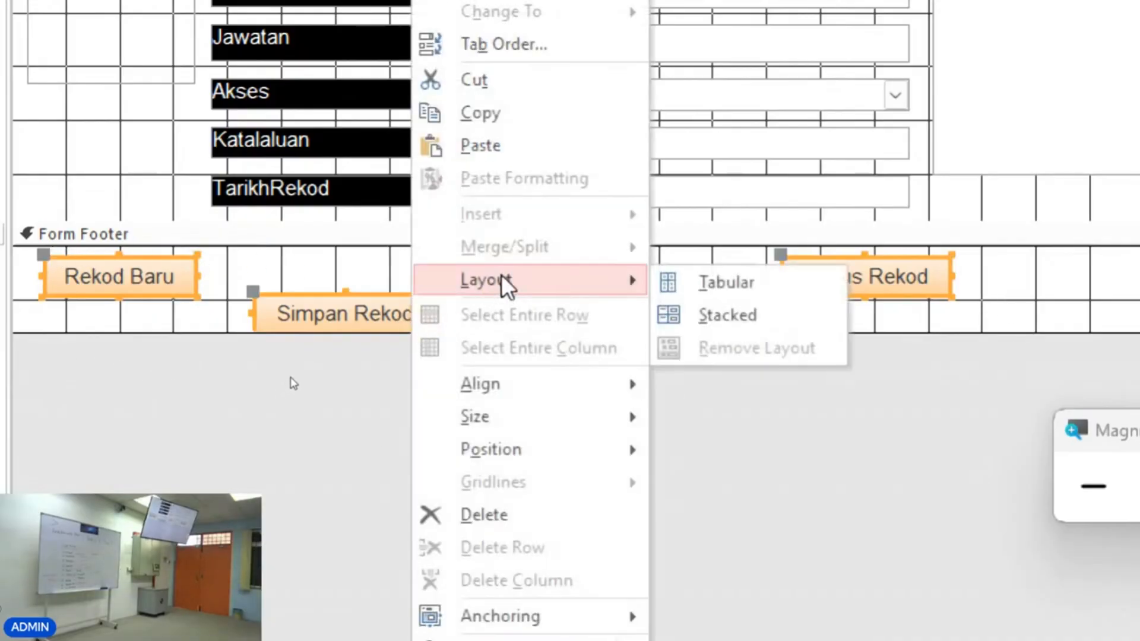
click(692, 289)
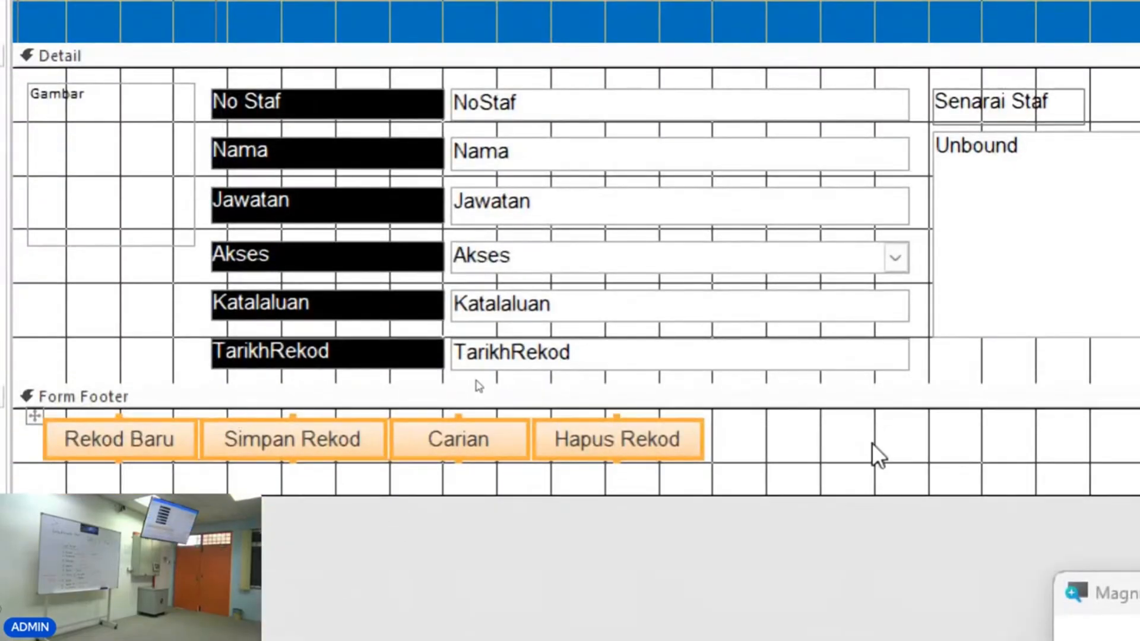
click(873, 443)
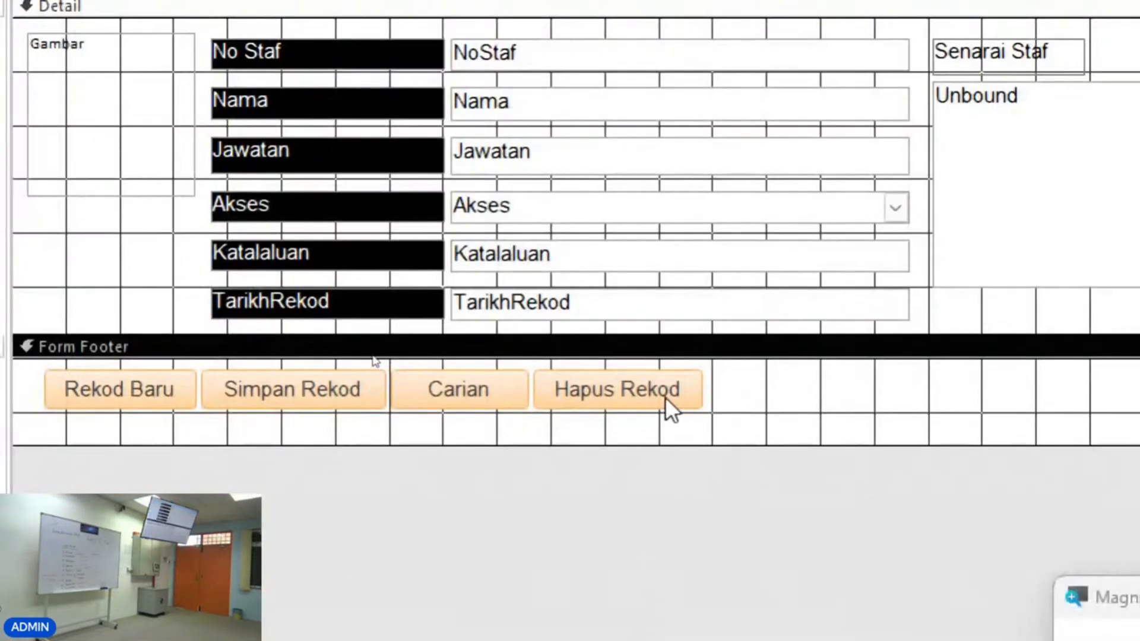
key(ctrl+z)
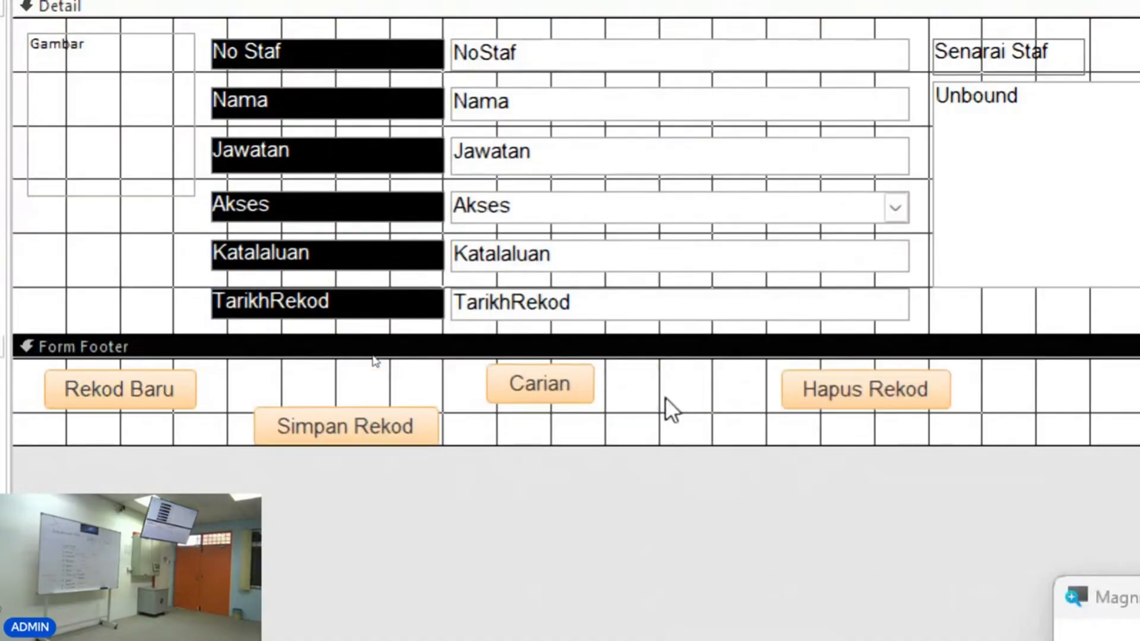
Reposition the Hapus Rekod, Carian and Simpan Rekod buttons at different heights in the footer.
drag(793, 398, 650, 411)
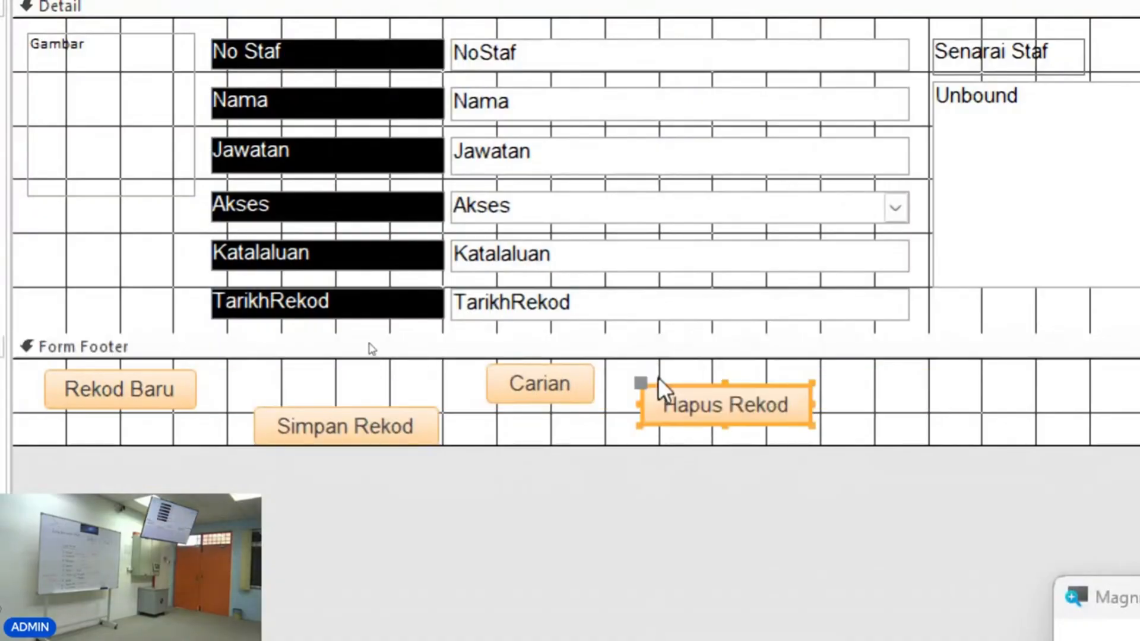
drag(547, 409, 547, 419)
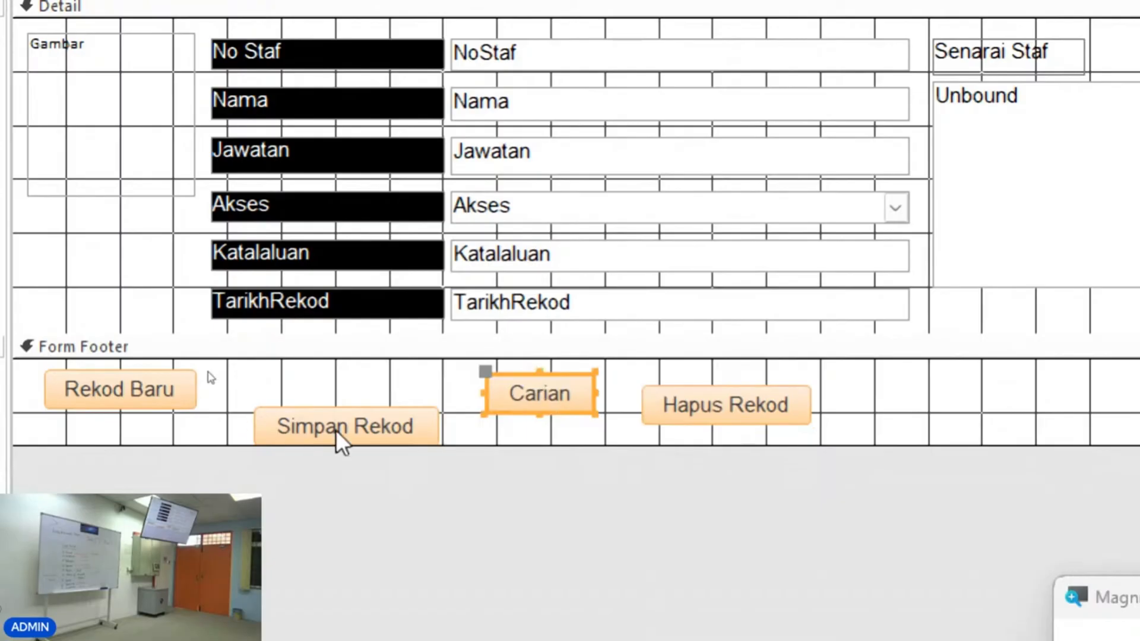
drag(336, 430, 336, 418)
drag(526, 402, 522, 400)
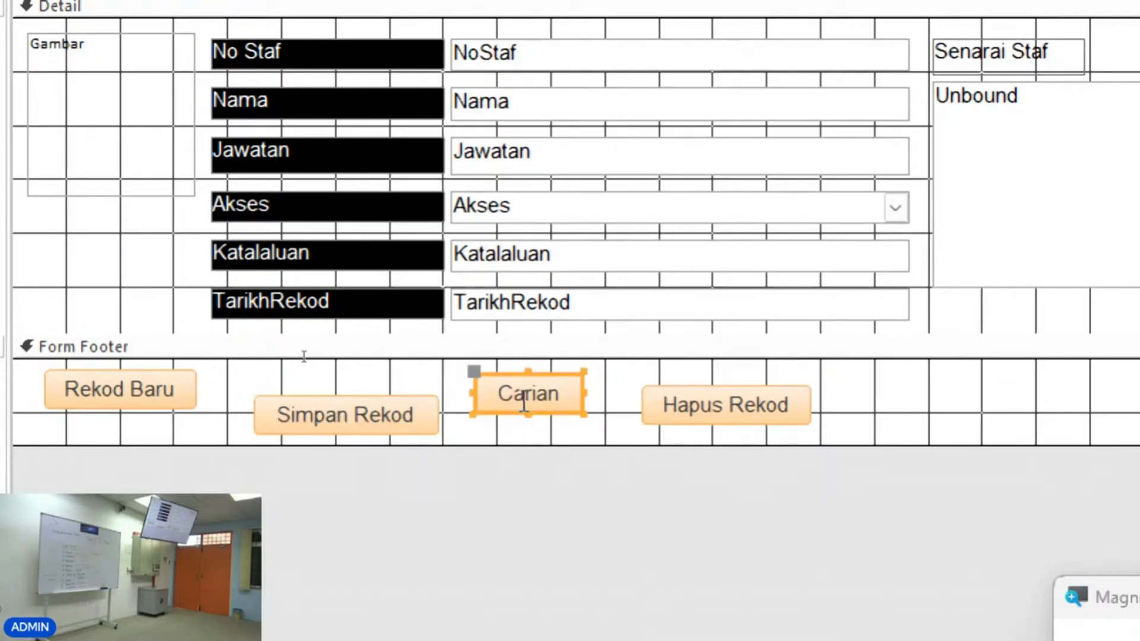
drag(726, 402, 708, 398)
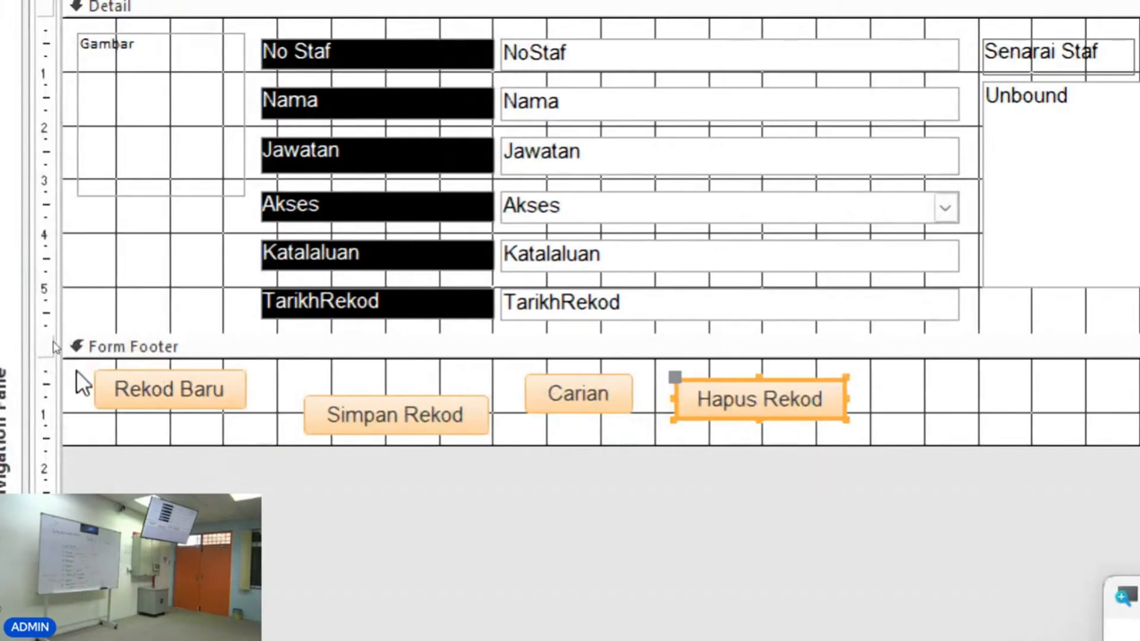
Select all four footer buttons and arrange them side by side in a Tabular layout.
drag(85, 364, 940, 455)
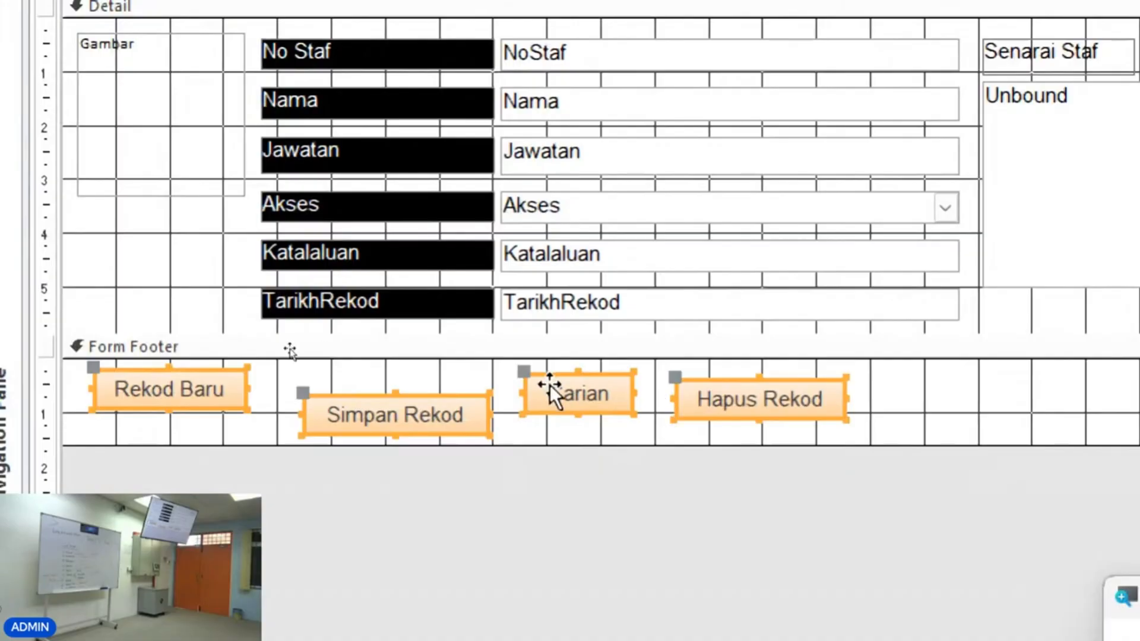
right_click(588, 397)
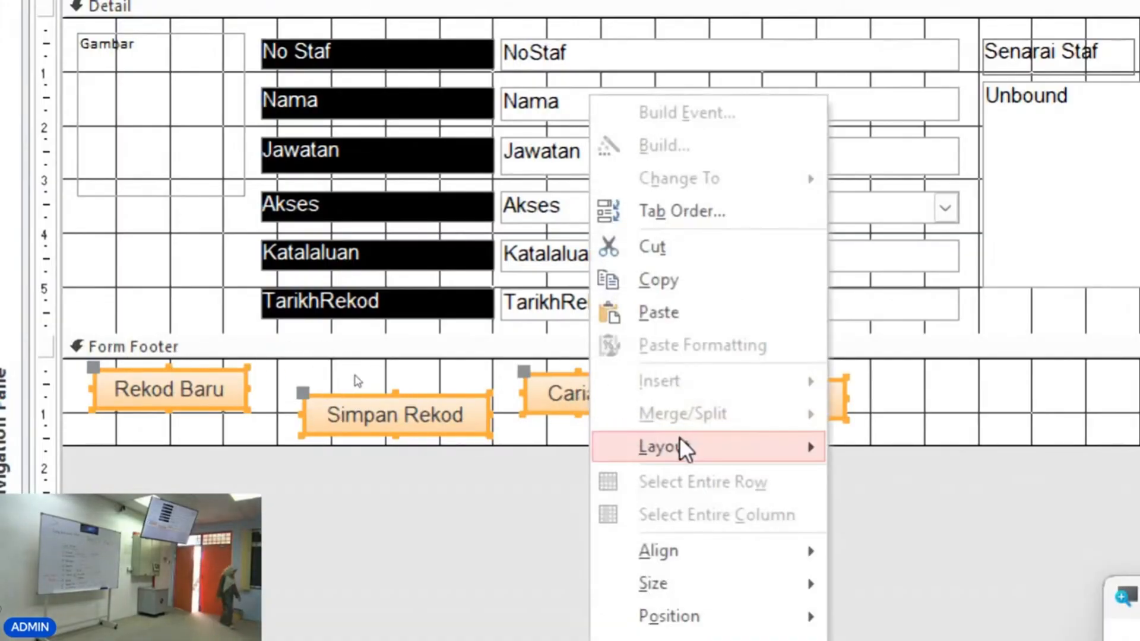
mouse_move(681, 449)
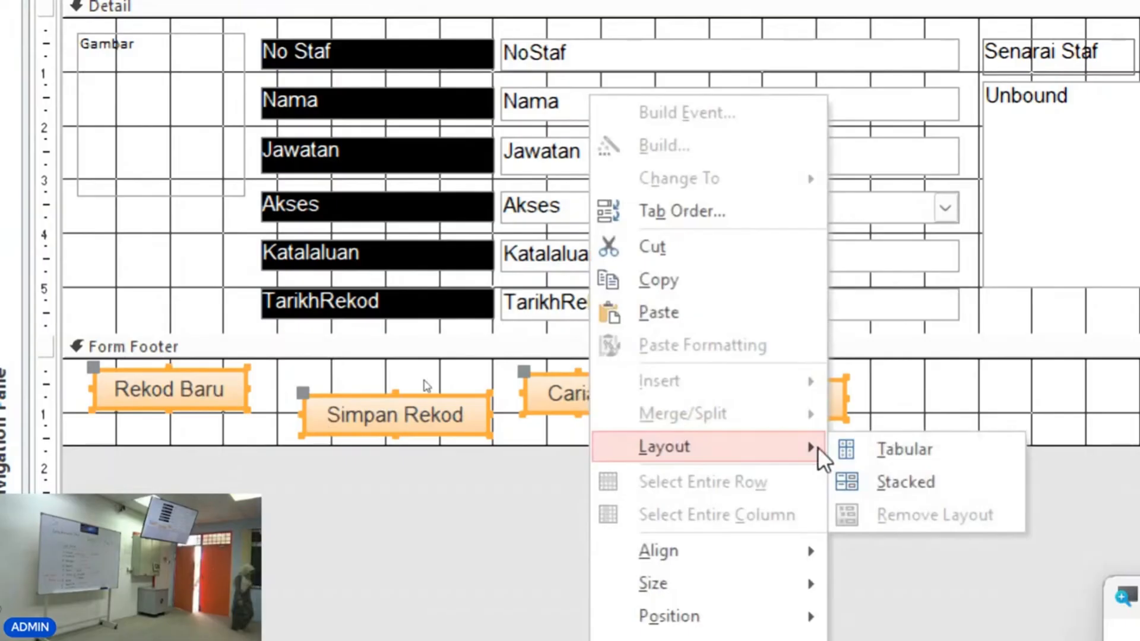
click(878, 448)
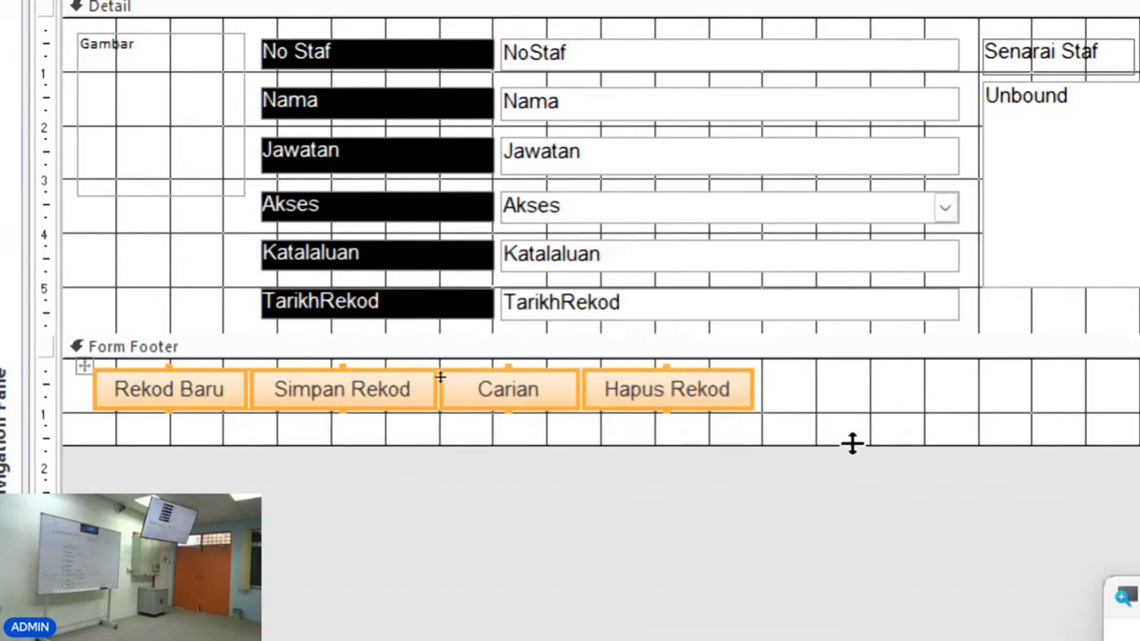
Give the form footer section a blue background.
click(840, 428)
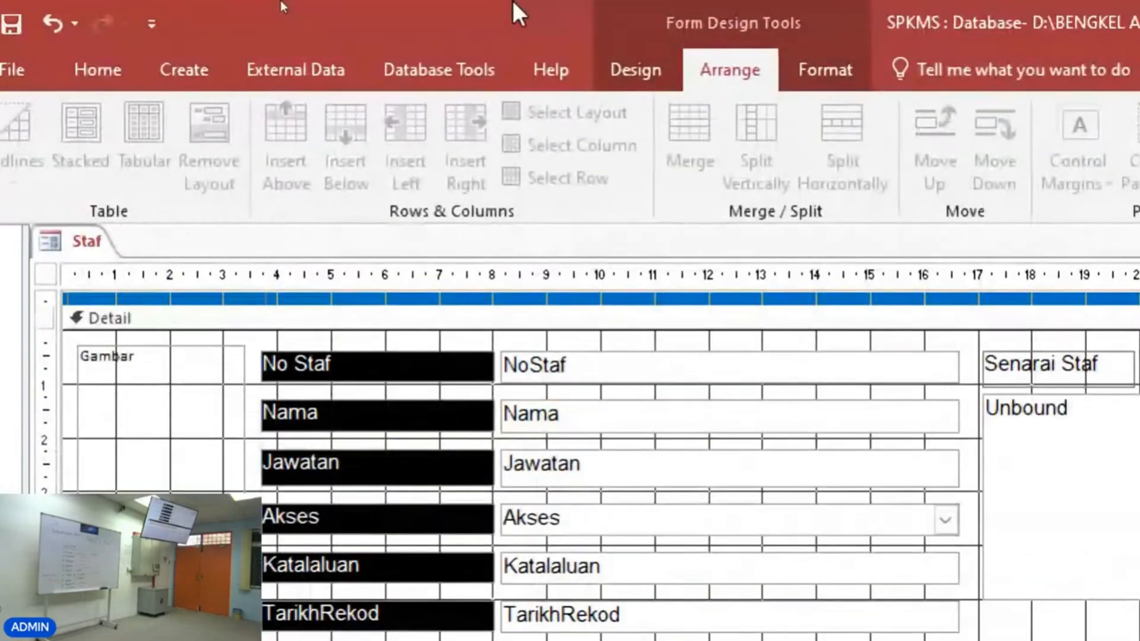
click(633, 70)
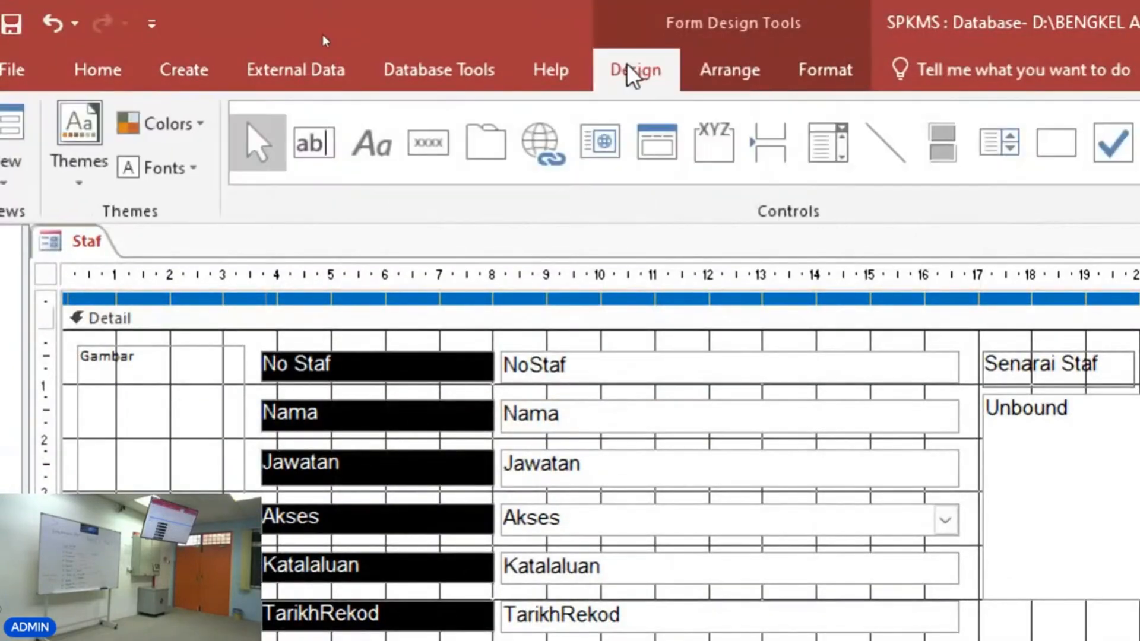
click(811, 70)
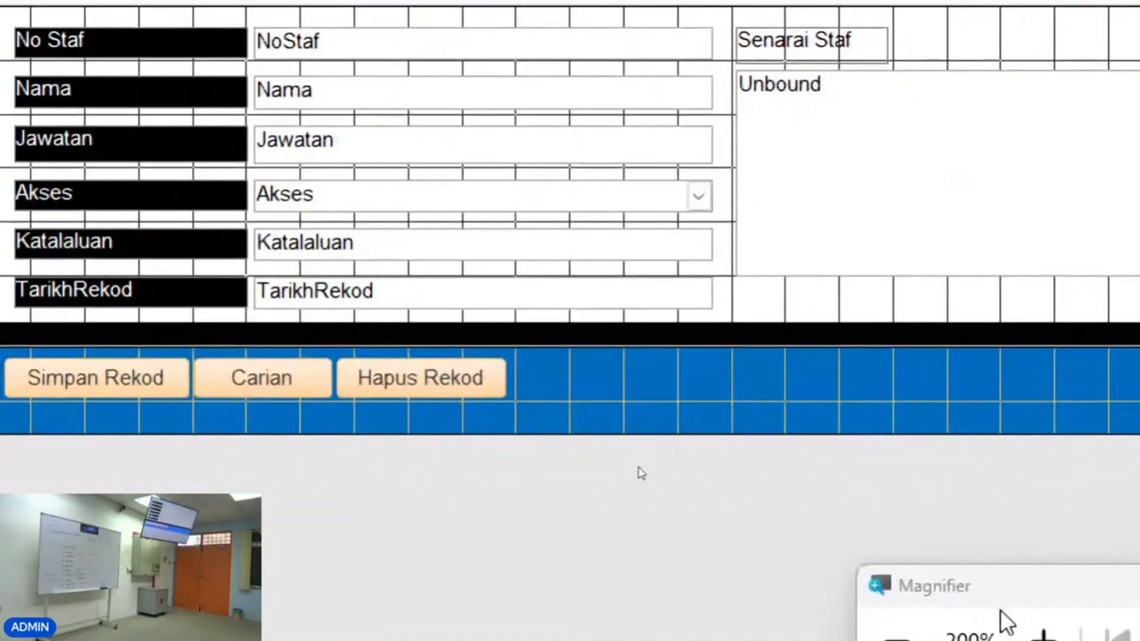
drag(988, 588, 752, 434)
click(663, 491)
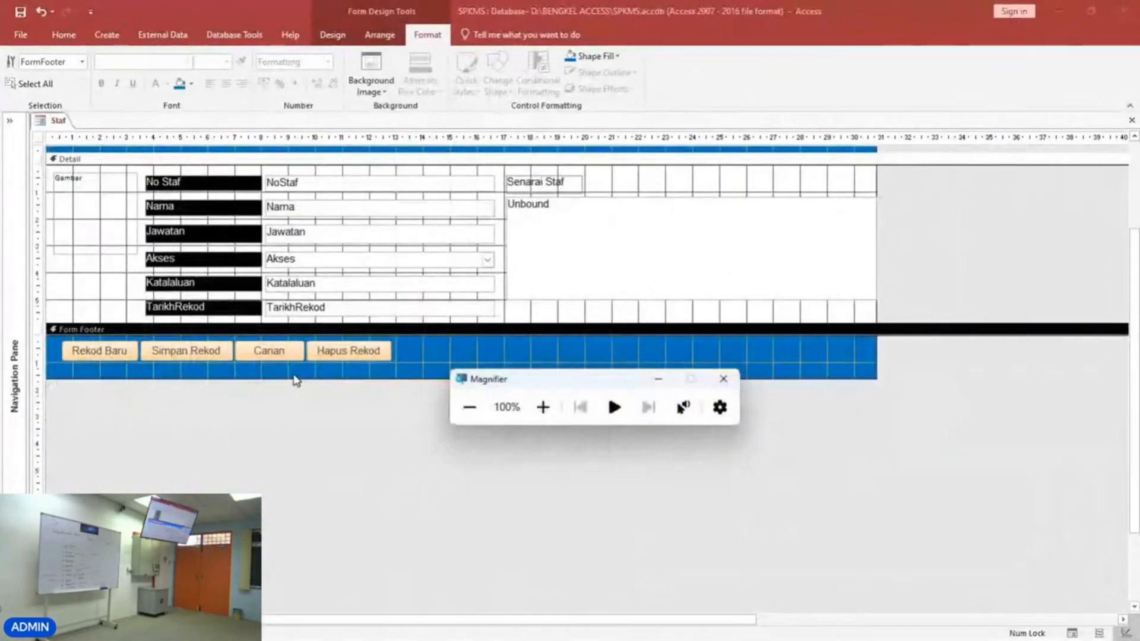
drag(280, 378, 287, 370)
Switch the Staf form to Form View to check the footer buttons.
click(62, 34)
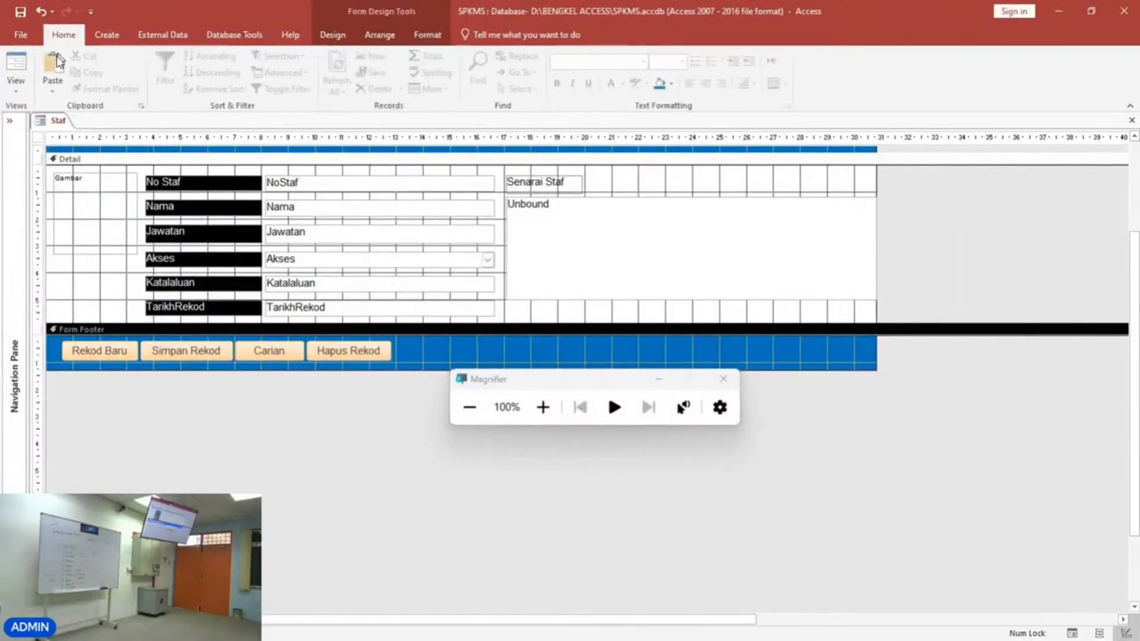
click(17, 63)
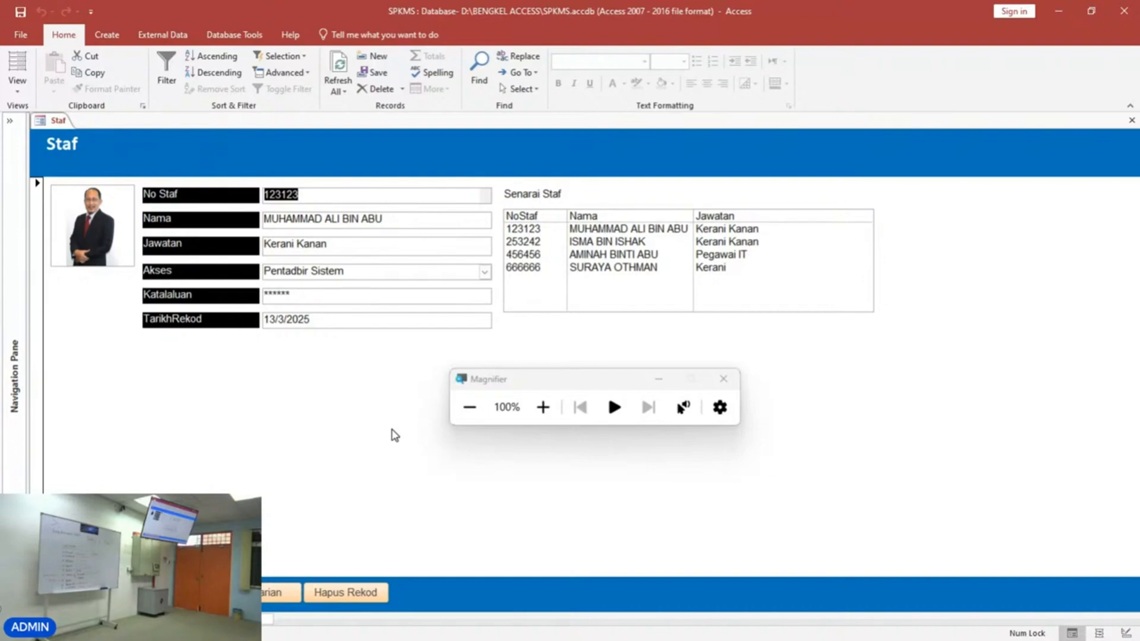
drag(541, 383, 812, 438)
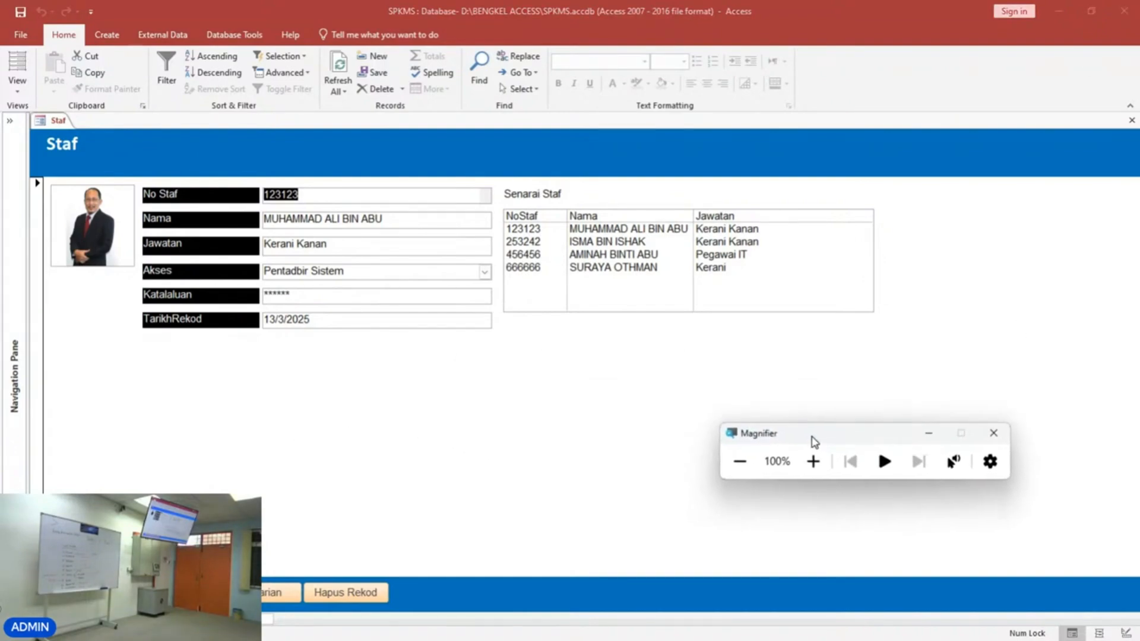